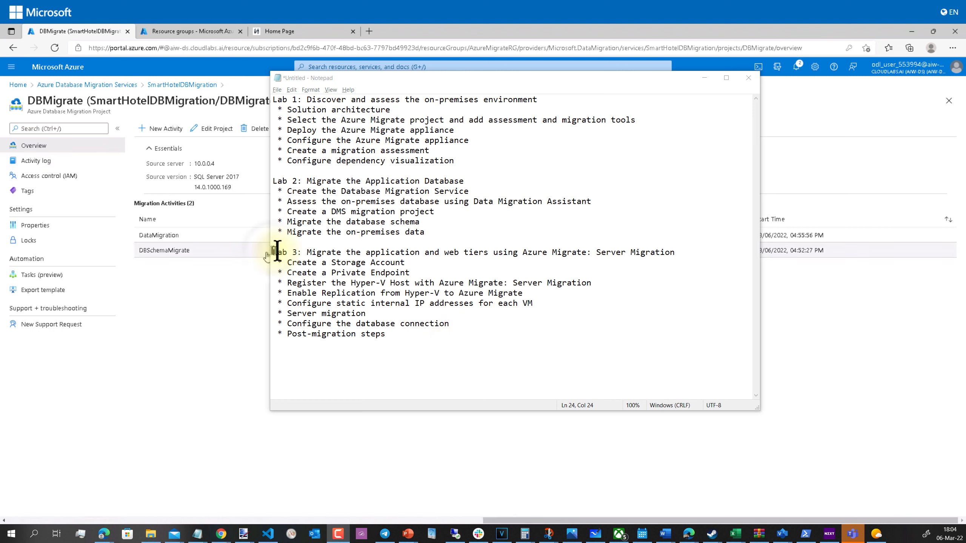
# Review the Lab 3 Create a Private Endpoint step and Lab 1 appliance and assessment steps in the notes
pyautogui.moveTo(276, 252); pyautogui.dragTo(685, 250)
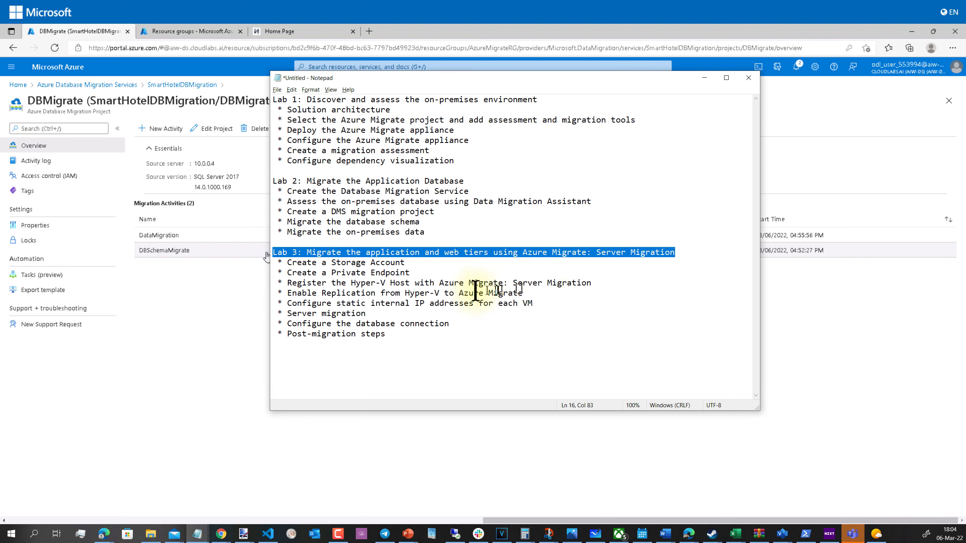
pyautogui.click(578, 273)
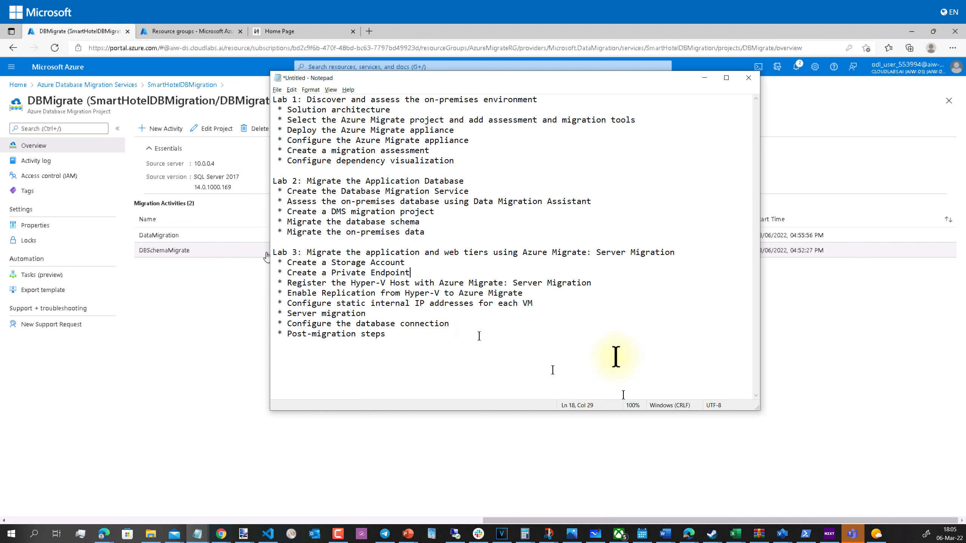
pyautogui.moveTo(462, 160); pyautogui.dragTo(275, 98)
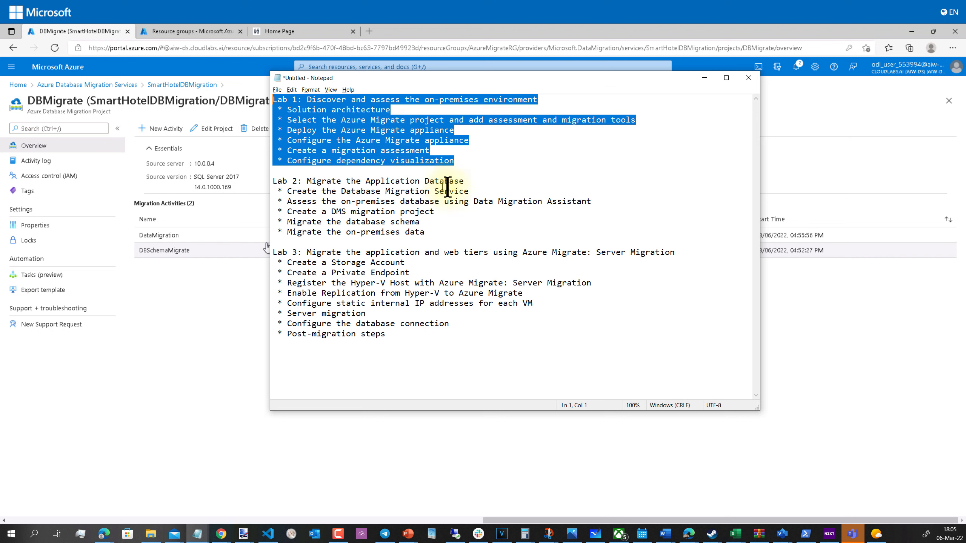
pyautogui.click(331, 163)
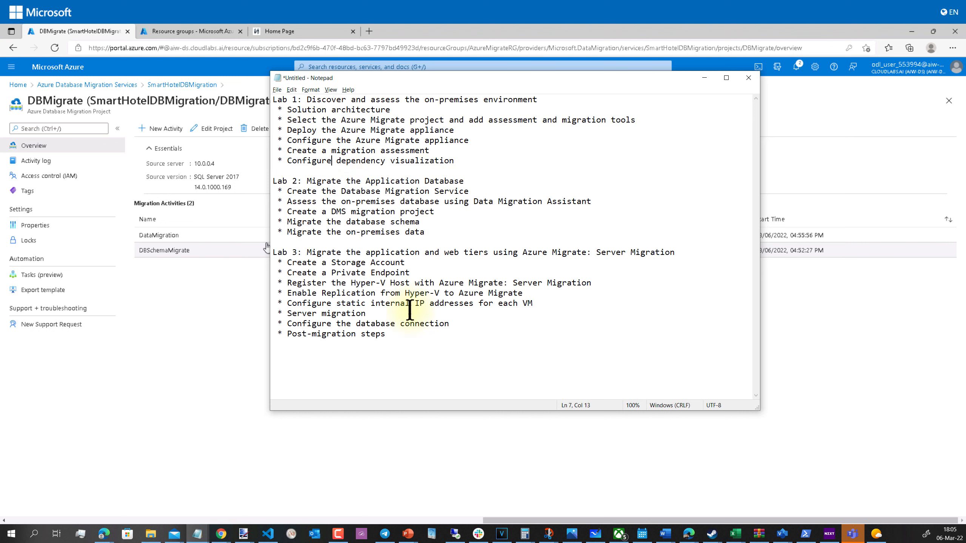
pyautogui.moveTo(399, 337); pyautogui.dragTo(274, 252)
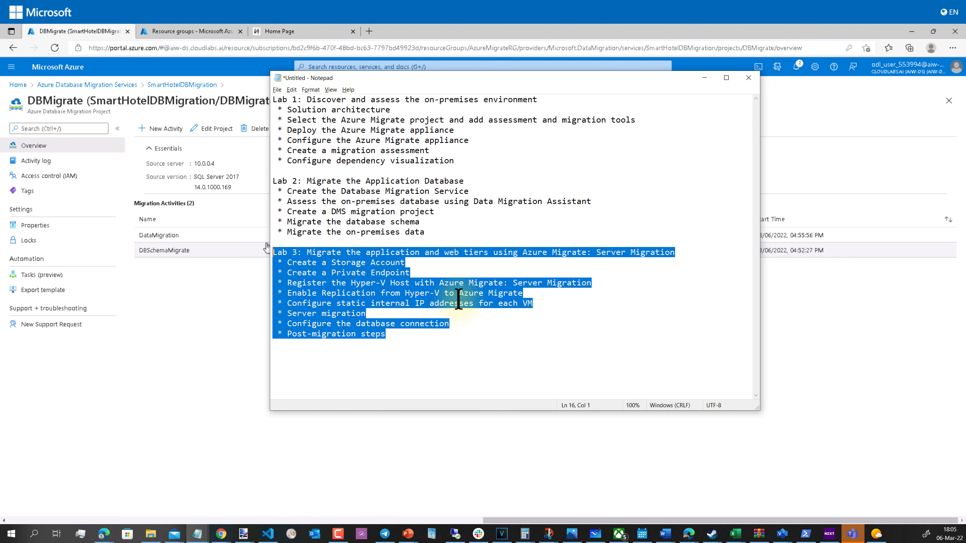
pyautogui.click(408, 333)
# Check the database connection and dependency visualization steps, then return to the Azure portal
pyautogui.moveTo(288, 324); pyautogui.dragTo(441, 327)
pyautogui.click(442, 327)
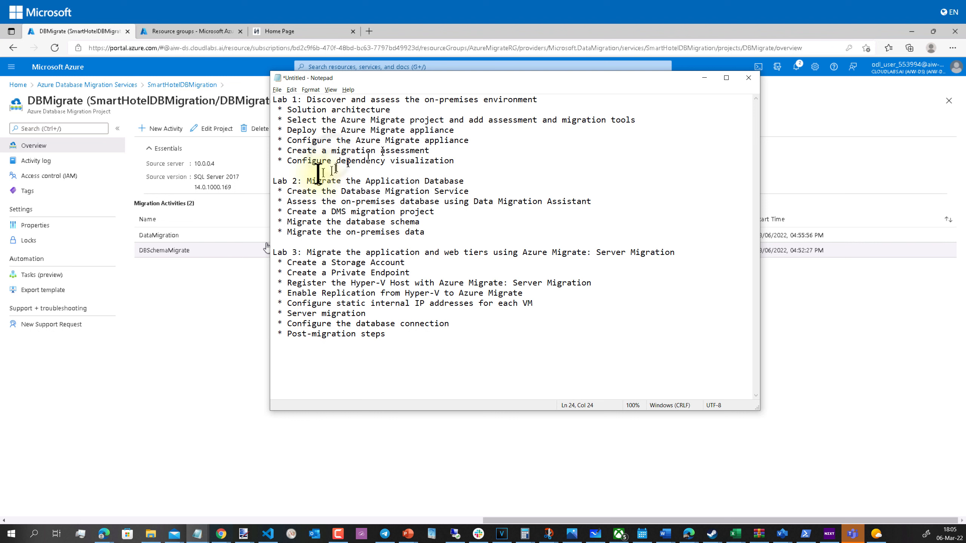
pyautogui.moveTo(331, 161); pyautogui.dragTo(457, 160)
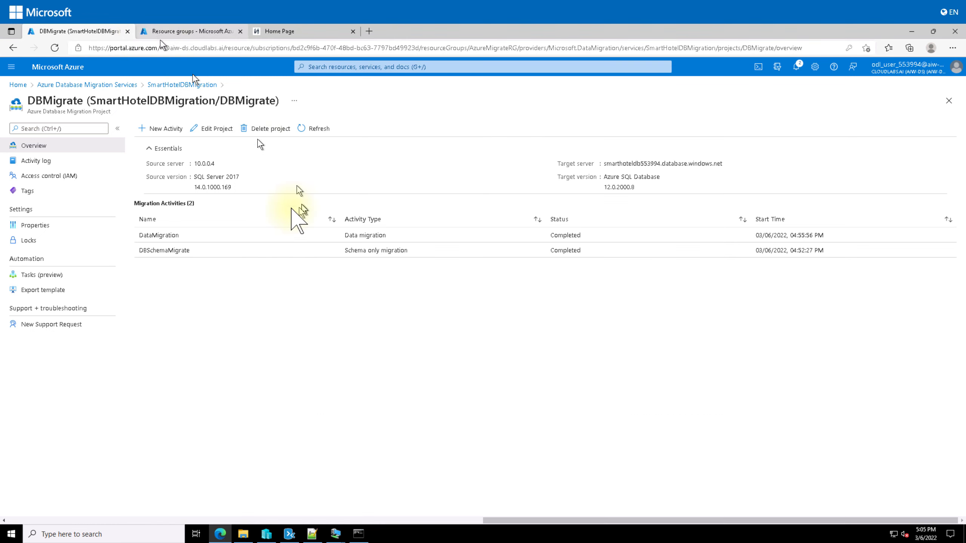
pyautogui.click(160, 38)
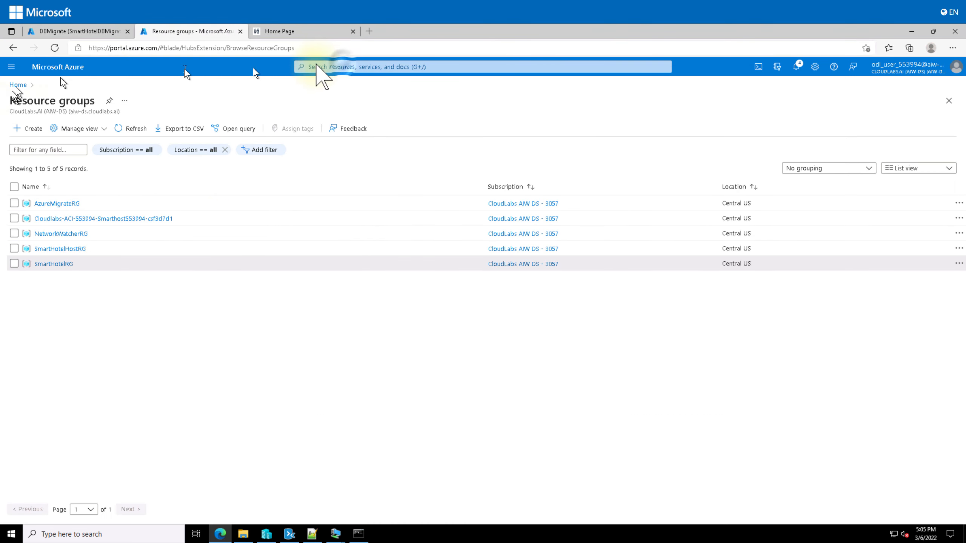
# In Azure Migrate's servers, databases and web apps Groups, open SmartHotel VMs and view its dependencies
pyautogui.click(341, 68)
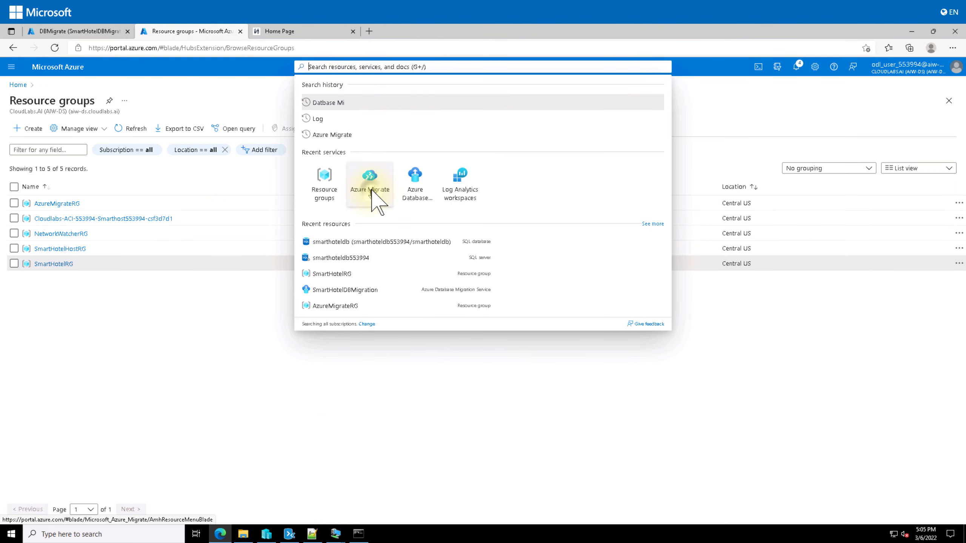
pyautogui.click(370, 190)
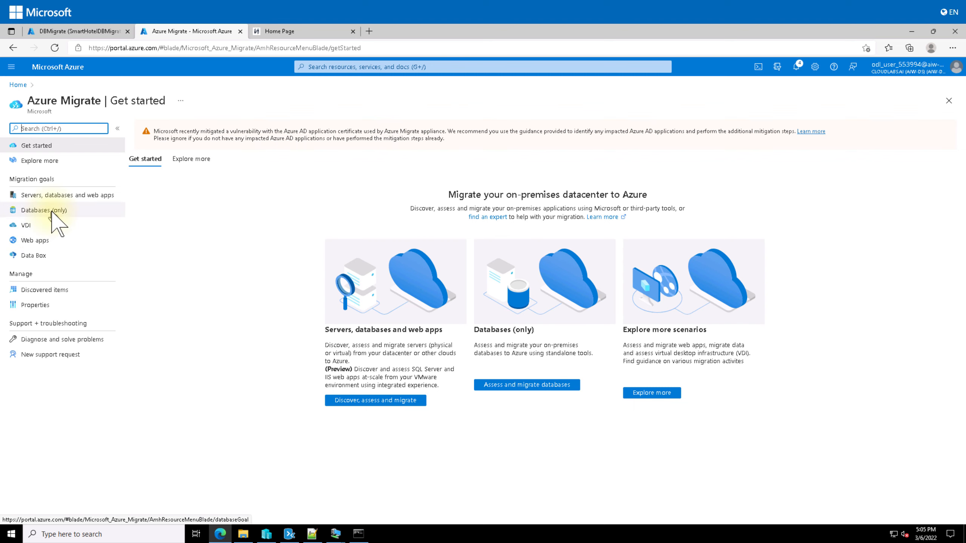
pyautogui.click(68, 195)
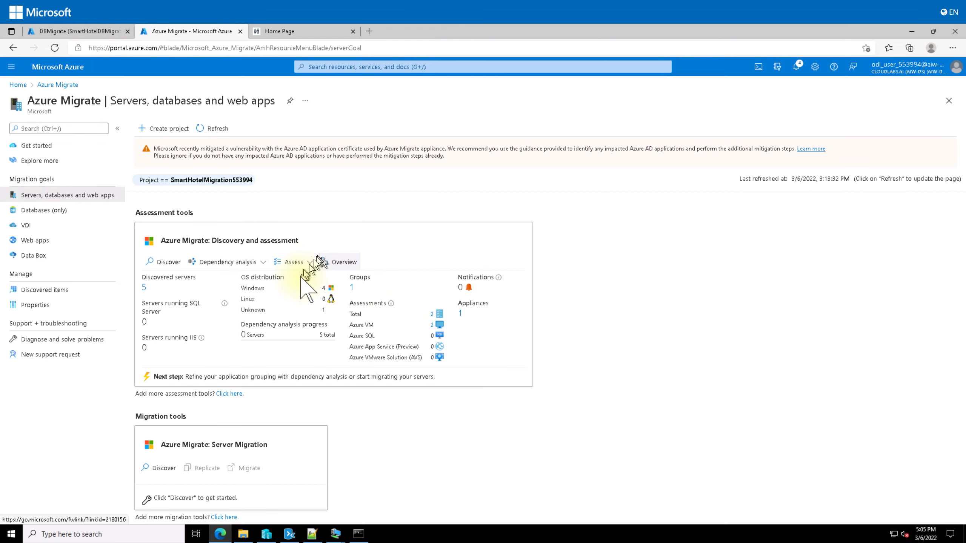
pyautogui.click(353, 288)
pyautogui.click(166, 173)
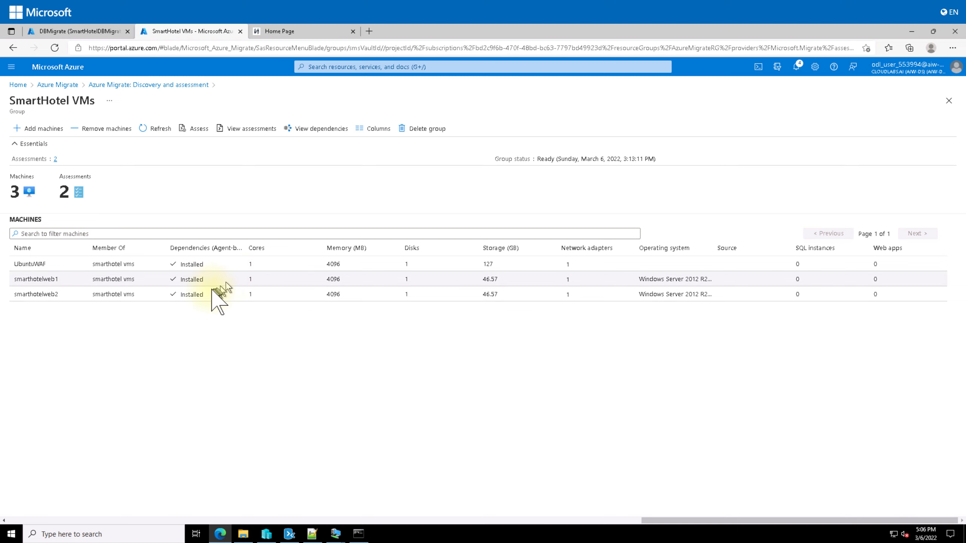
pyautogui.click(331, 130)
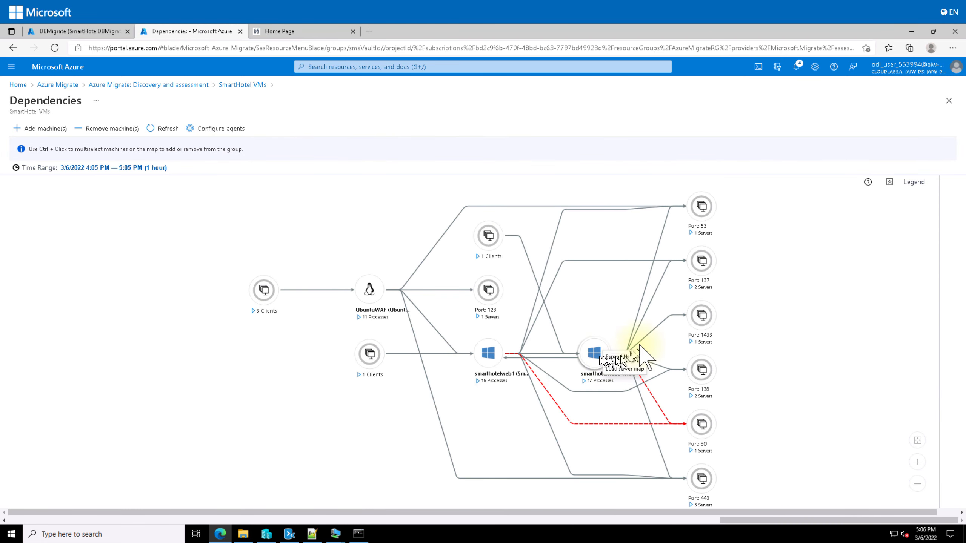
# Expand Port 1433 to reveal server 192.168.0.6, check smarthotelweb2's node options, and return to Notepad
pyautogui.click(697, 342)
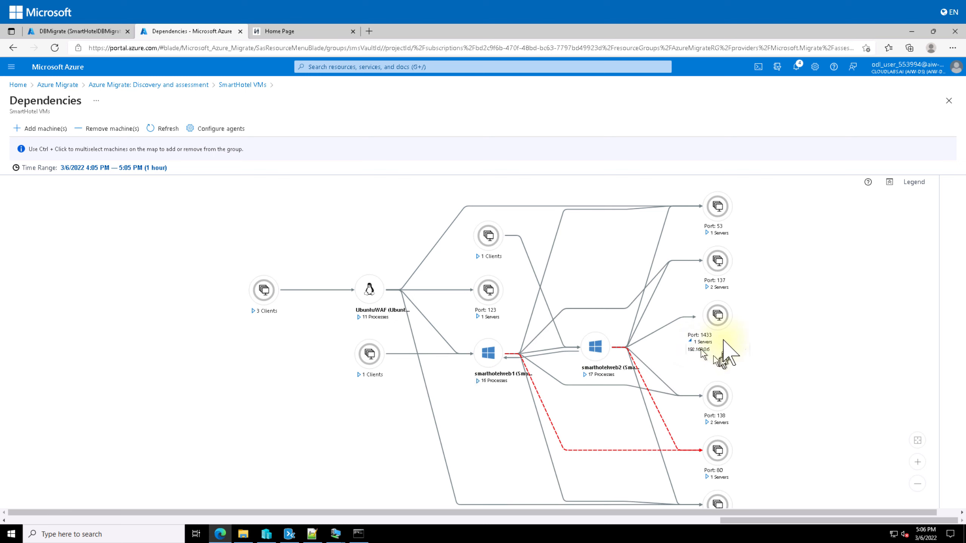
pyautogui.click(594, 346)
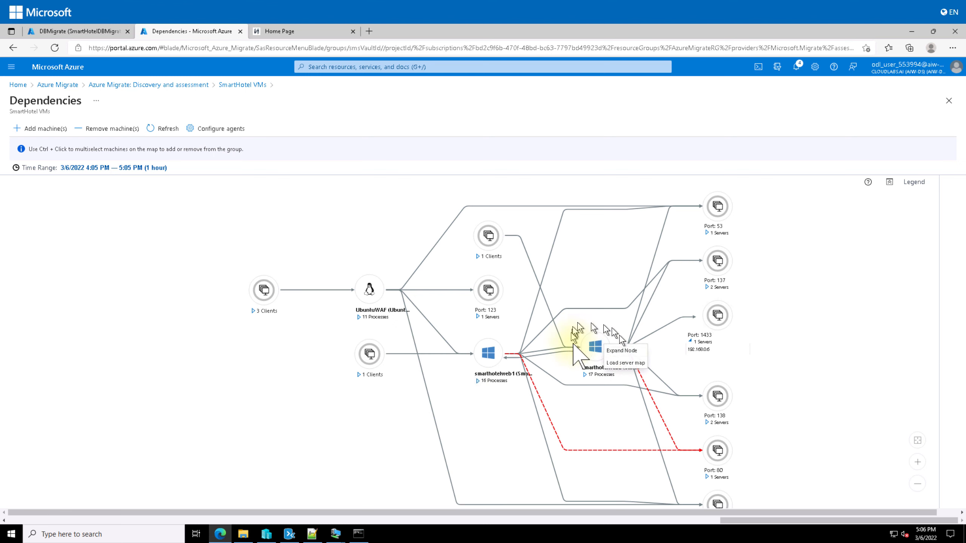
pyautogui.click(646, 429)
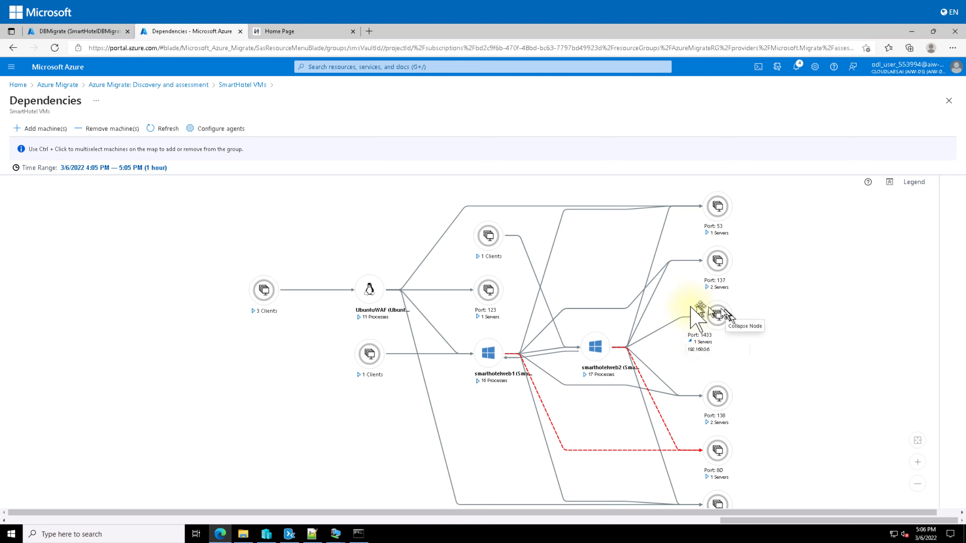
pyautogui.click(591, 356)
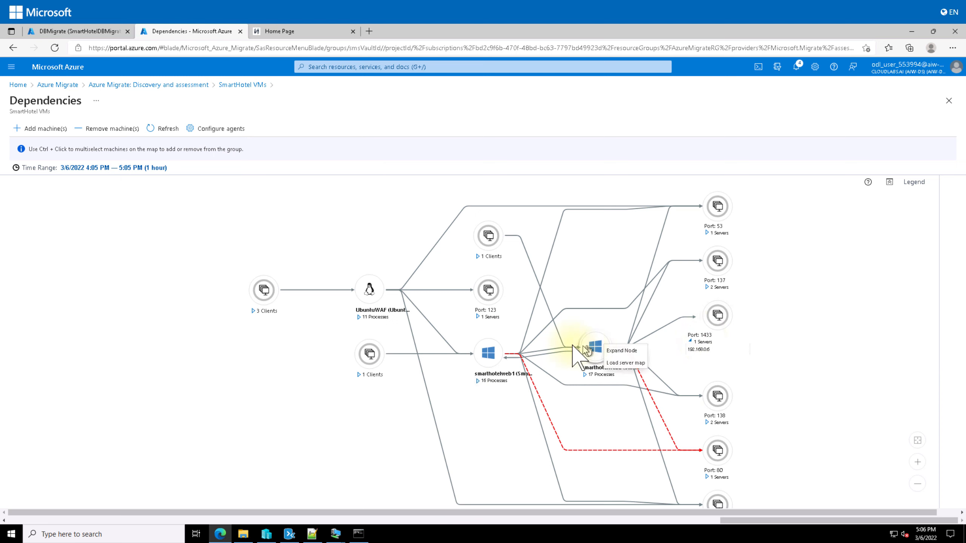
pyautogui.click(579, 356)
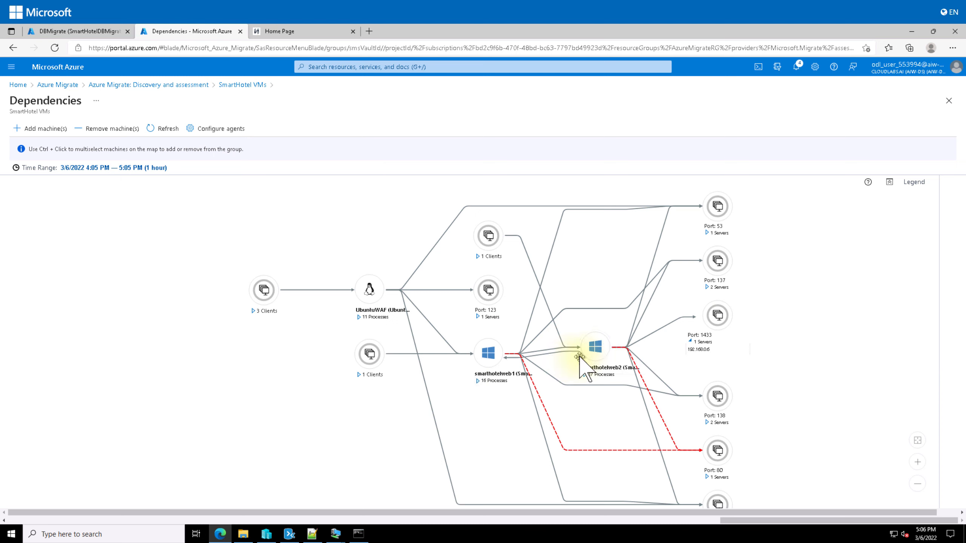
pyautogui.click(700, 349)
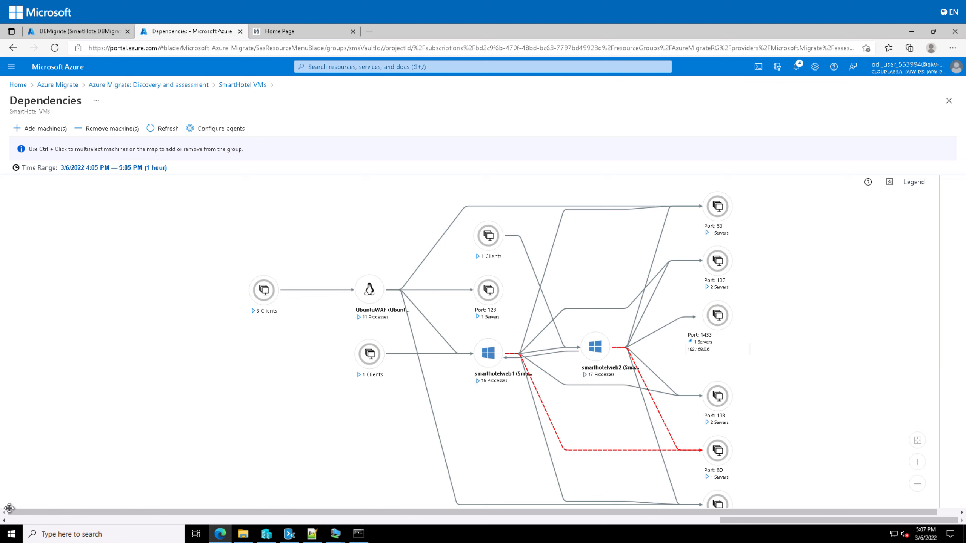
pyautogui.hotkey('alt', 'Tab')
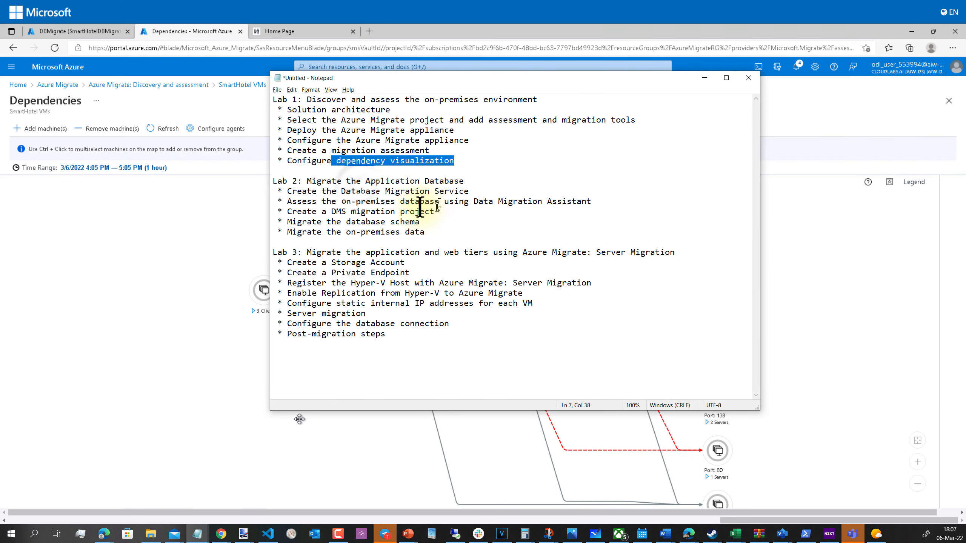
# Review the Lab 2 migration steps in Notepad, then dismiss the notes to see the dependency map
pyautogui.moveTo(360, 191); pyautogui.dragTo(431, 230)
pyautogui.click(436, 230)
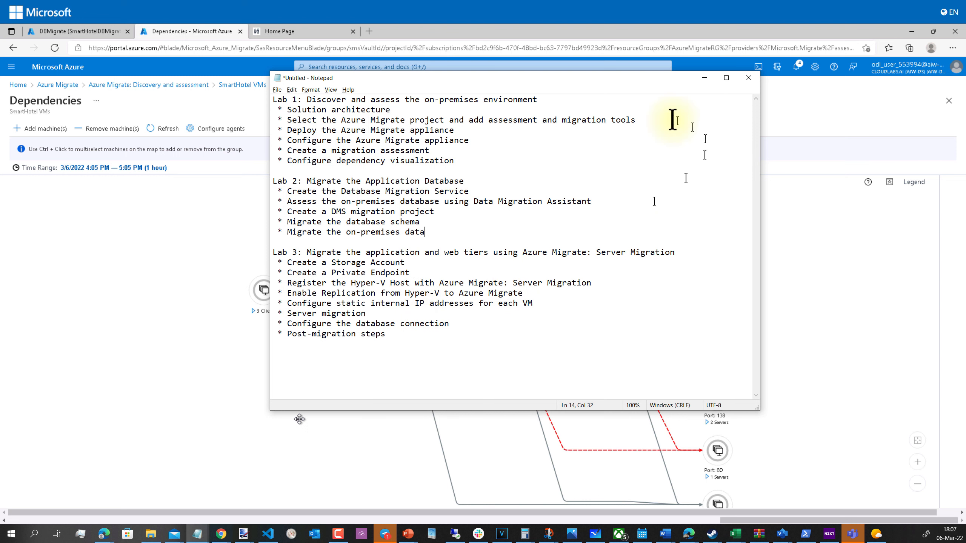
pyautogui.click(704, 78)
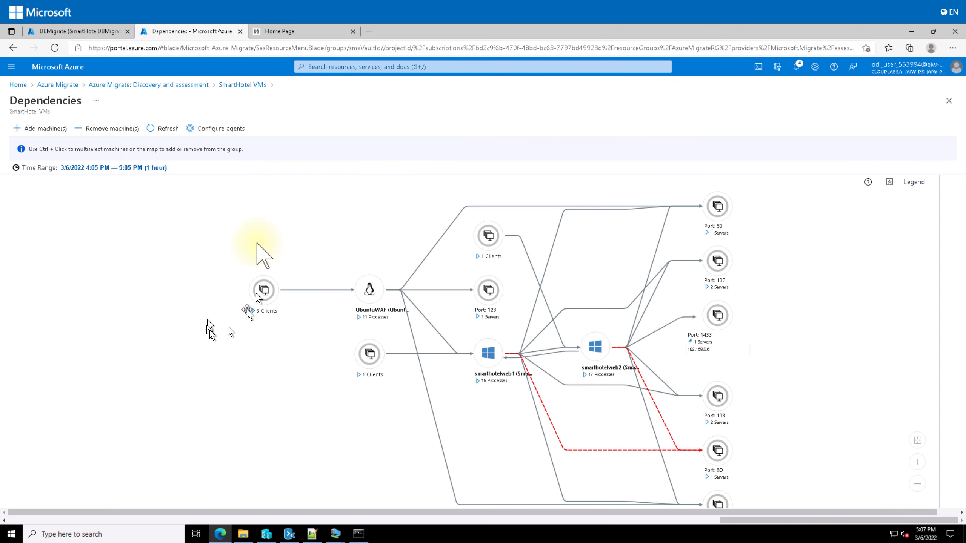
# Go from the Azure home page through Resource groups to the AzureMigrateRG overview
pyautogui.click(54, 30)
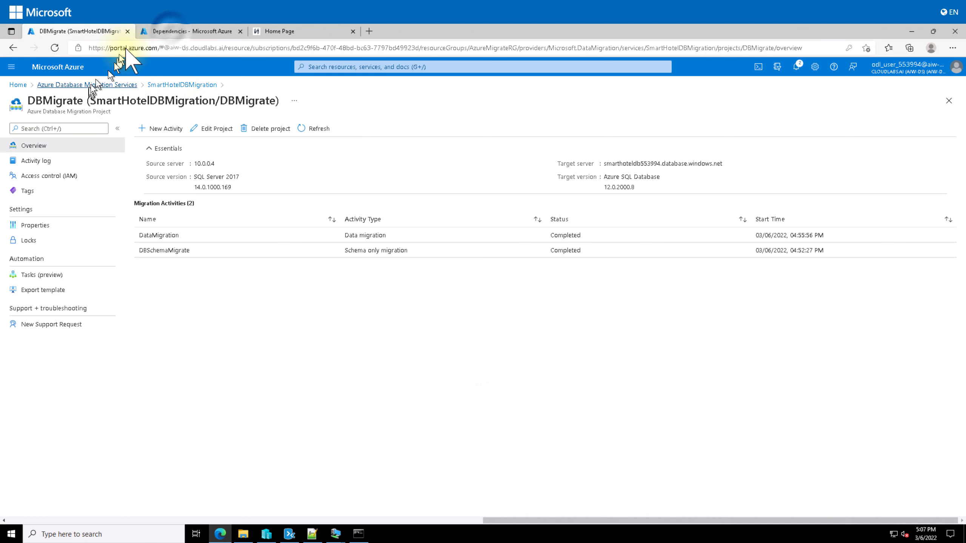
pyautogui.click(186, 31)
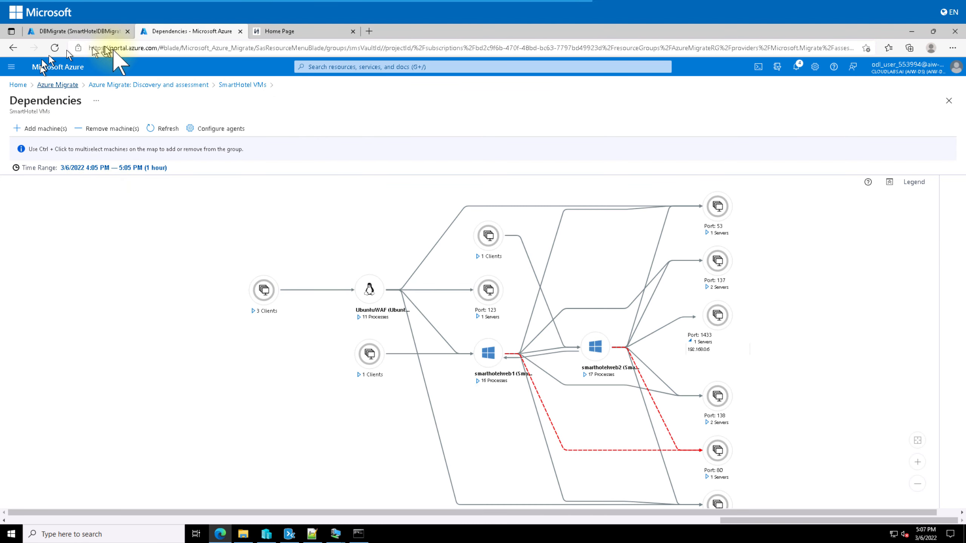
pyautogui.click(18, 85)
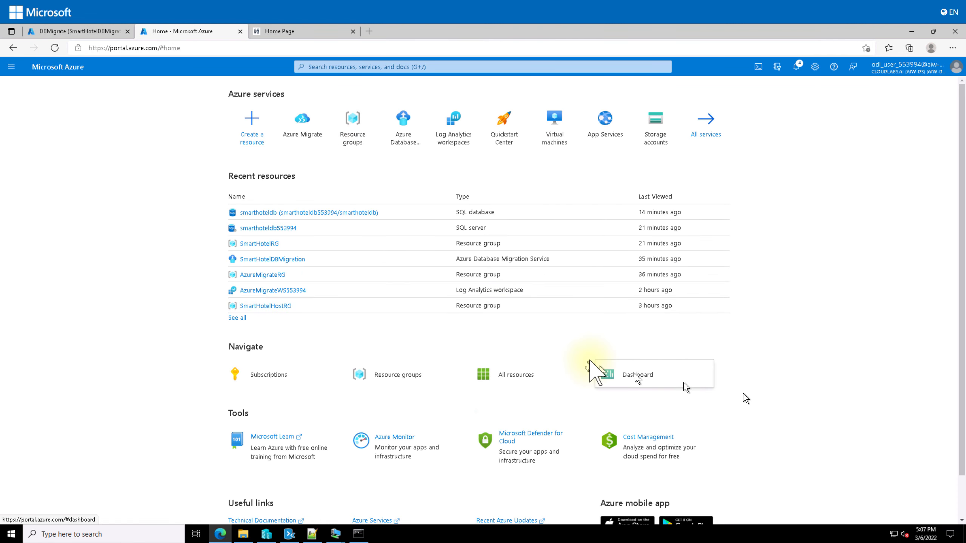
pyautogui.click(353, 132)
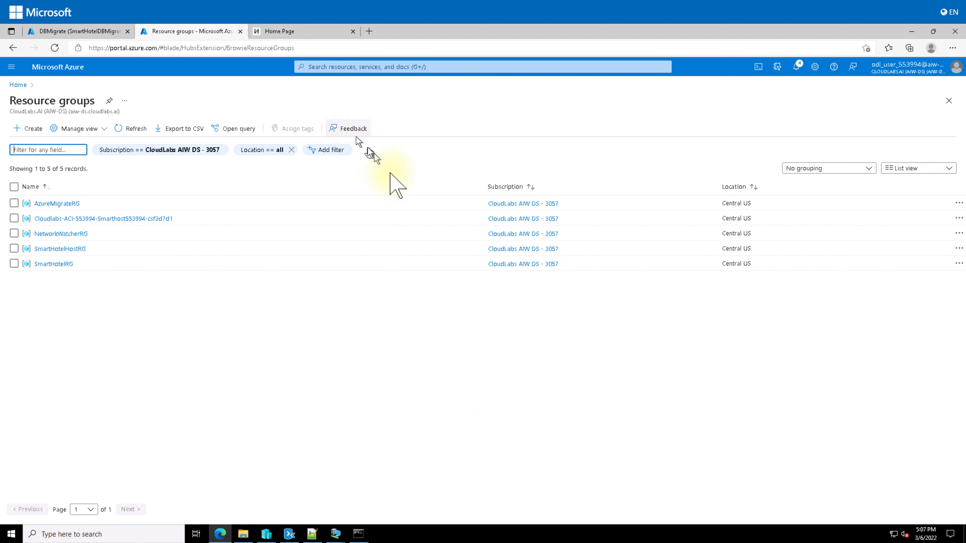
pyautogui.click(53, 206)
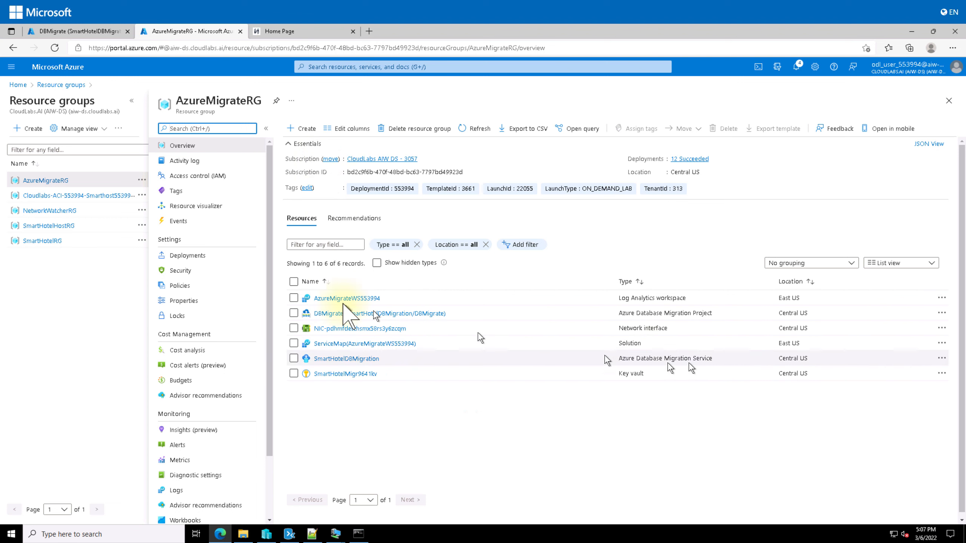
# Start creating a Storage account resource in the AzureMigrateRG group
pyautogui.click(304, 129)
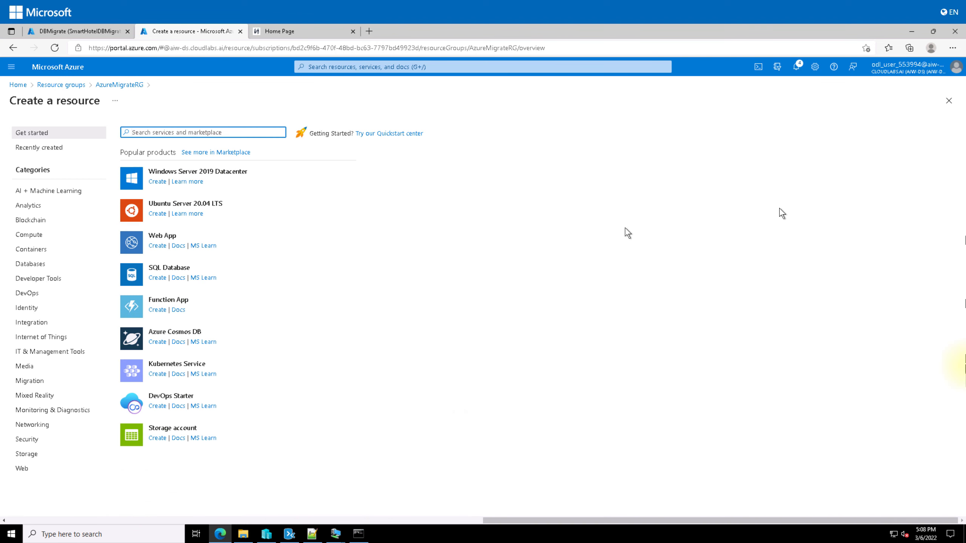
pyautogui.write('Storage')
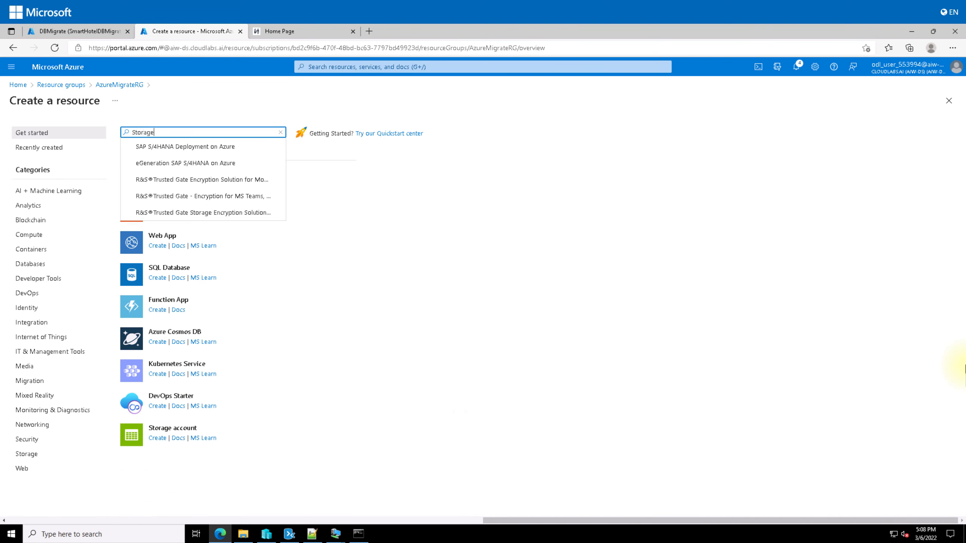
pyautogui.write(' Account')
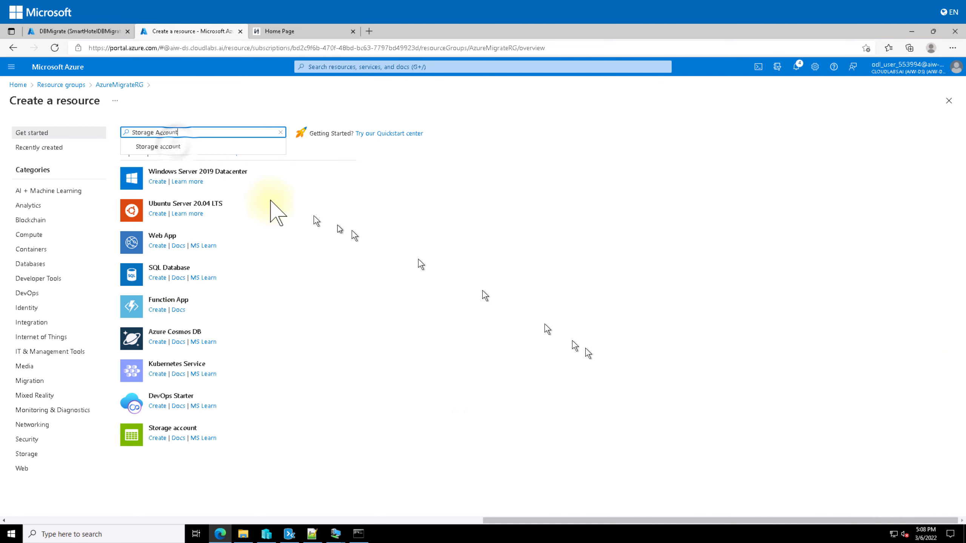
pyautogui.press('Return')
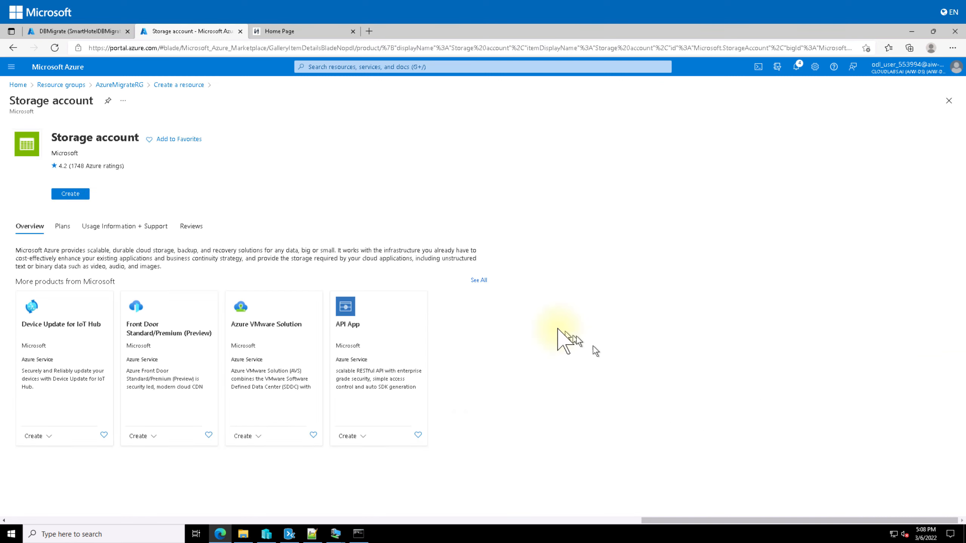
pyautogui.click(70, 193)
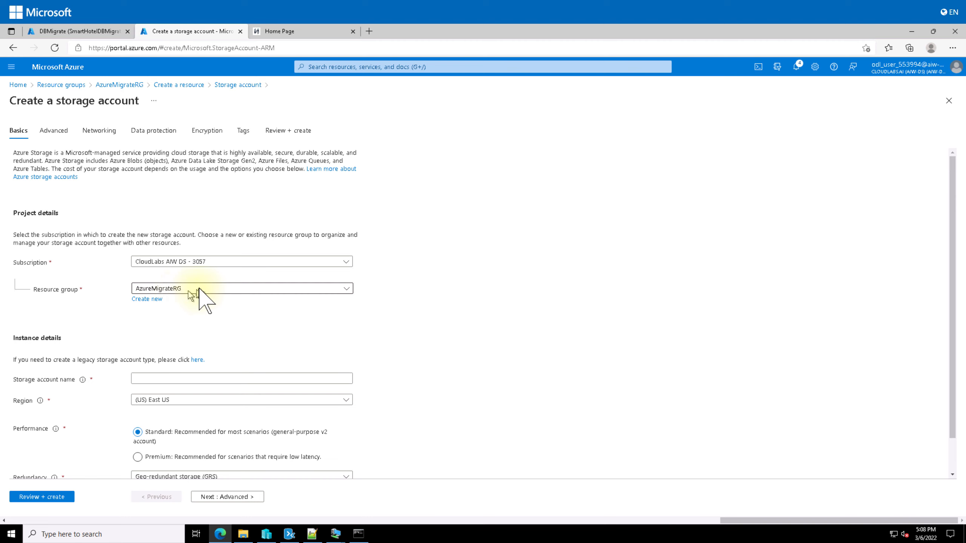
# Name it migrationstorage553994, with region (US) Central US and locally-redundant storage (LRS)
pyautogui.click(190, 377)
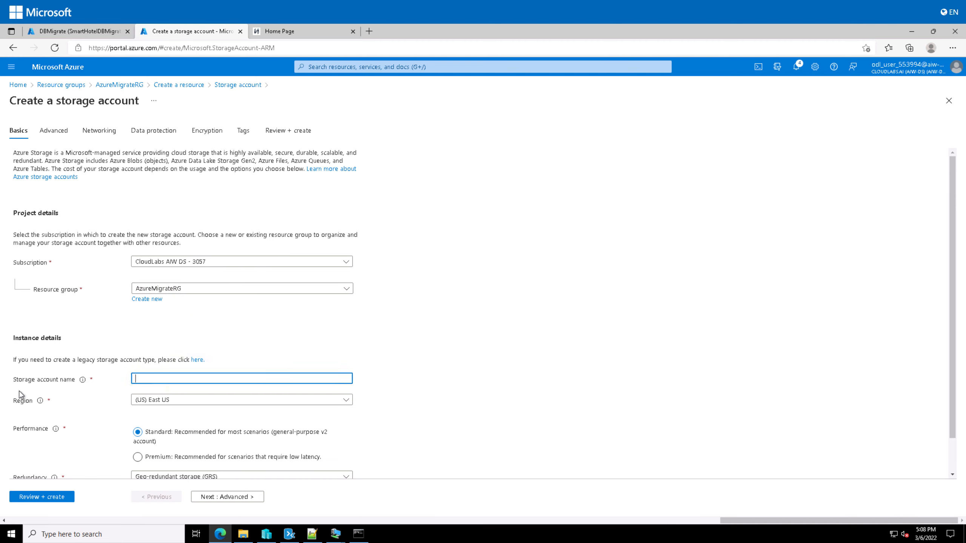
pyautogui.click(220, 378)
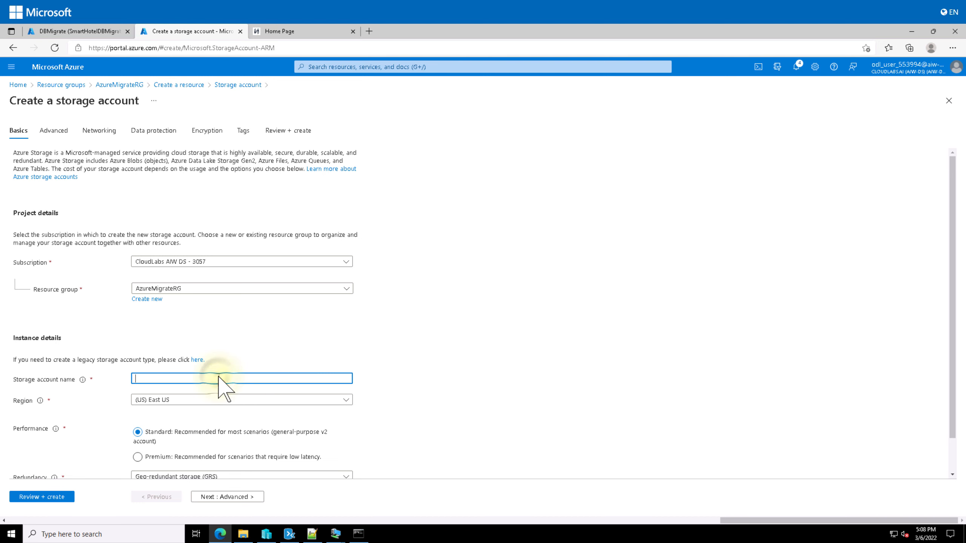
pyautogui.write('migrationstorage553994')
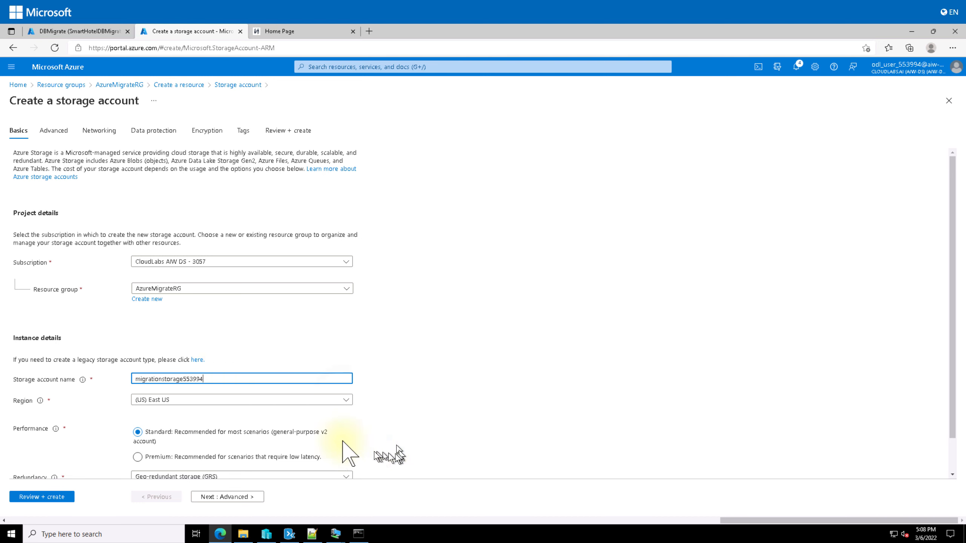
pyautogui.click(346, 399)
pyautogui.scroll(-5, 426, 395)
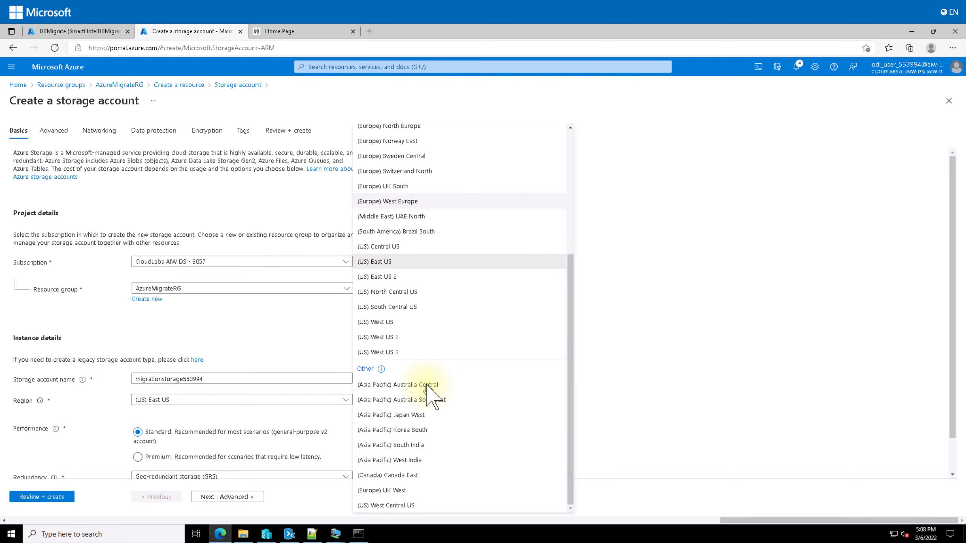
pyautogui.click(391, 246)
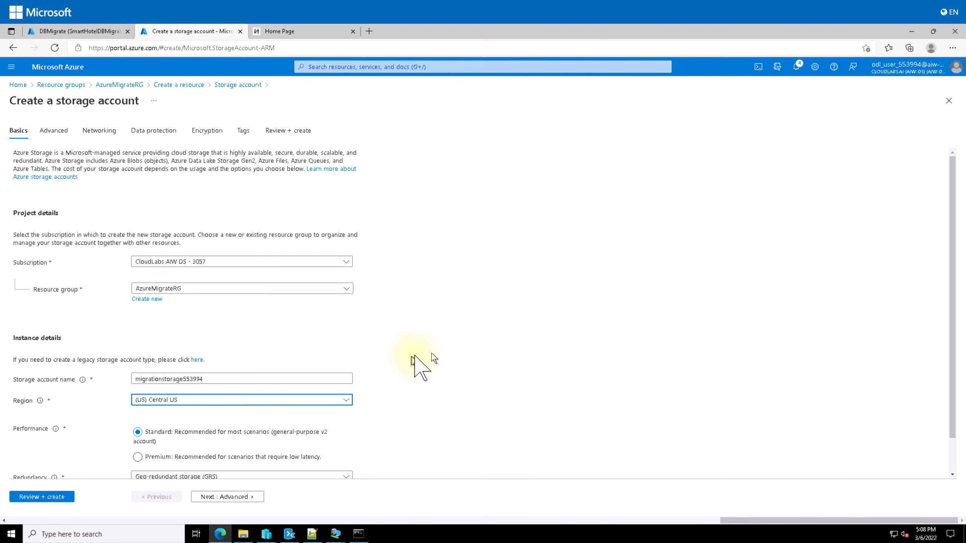
pyautogui.scroll(-1, 416, 353)
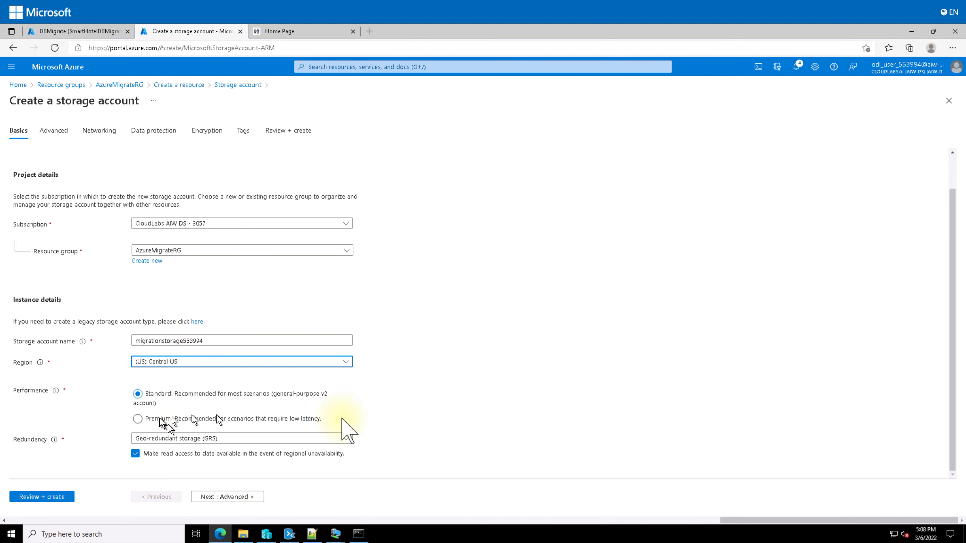
pyautogui.click(210, 439)
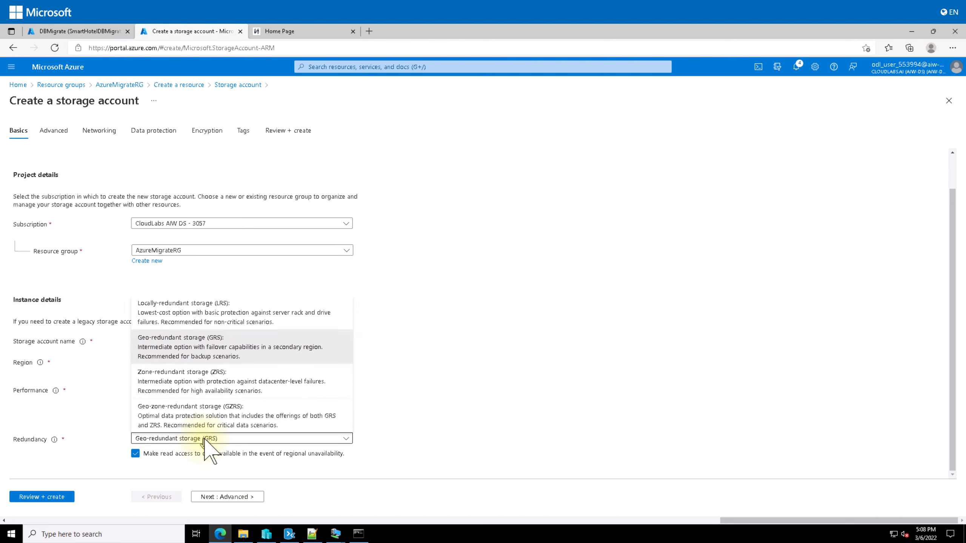
pyautogui.click(181, 313)
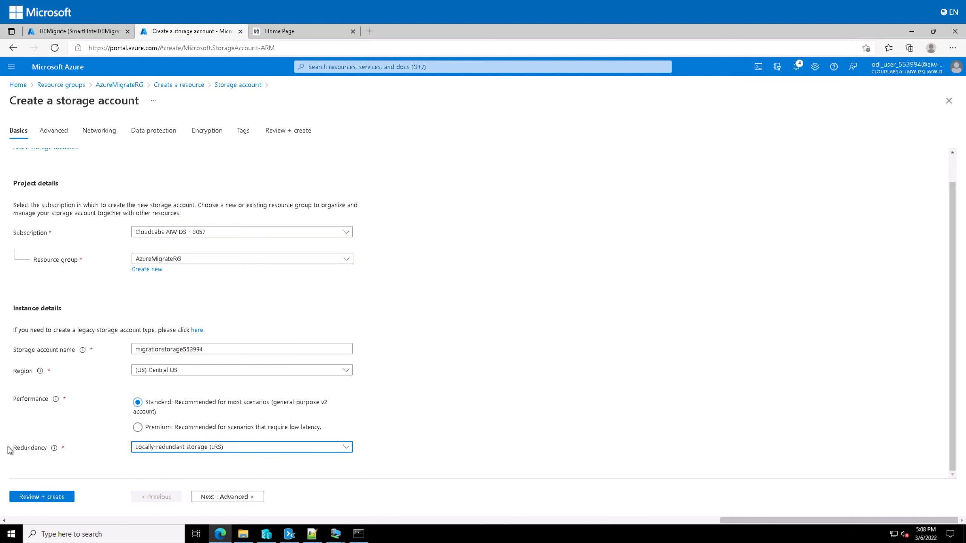
# Move past the Advanced settings, keeping defaults
pyautogui.click(226, 497)
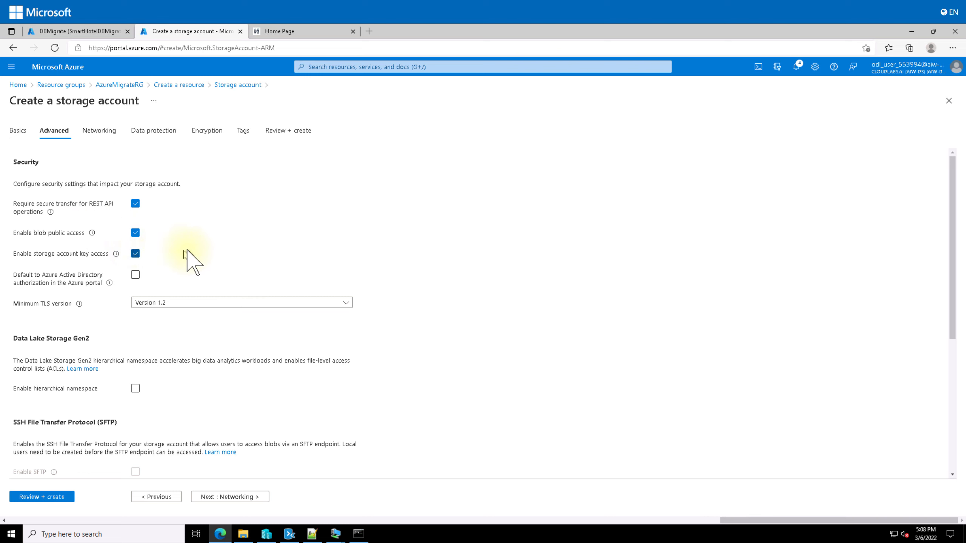
pyautogui.scroll(-5, 187, 251)
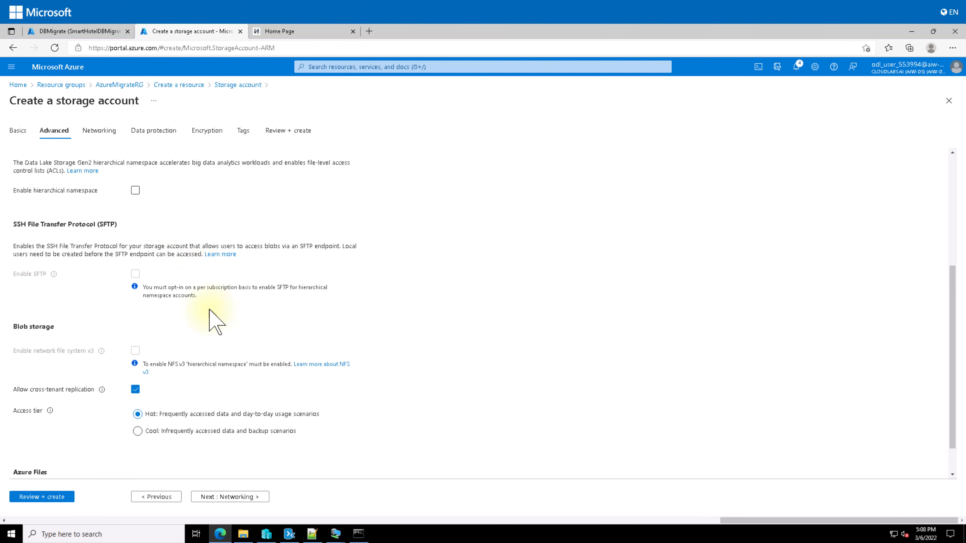
pyautogui.scroll(5, 209, 309)
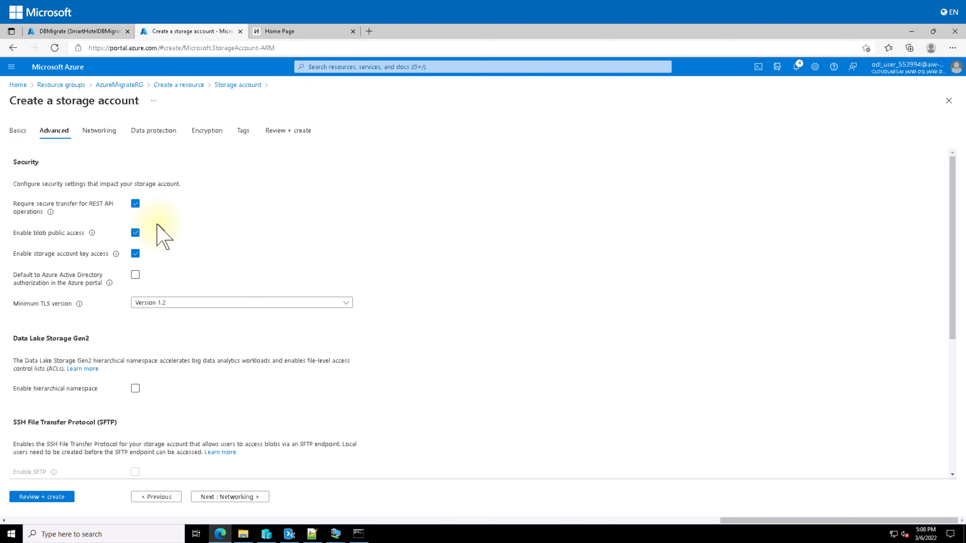
pyautogui.scroll(-5, 300, 334)
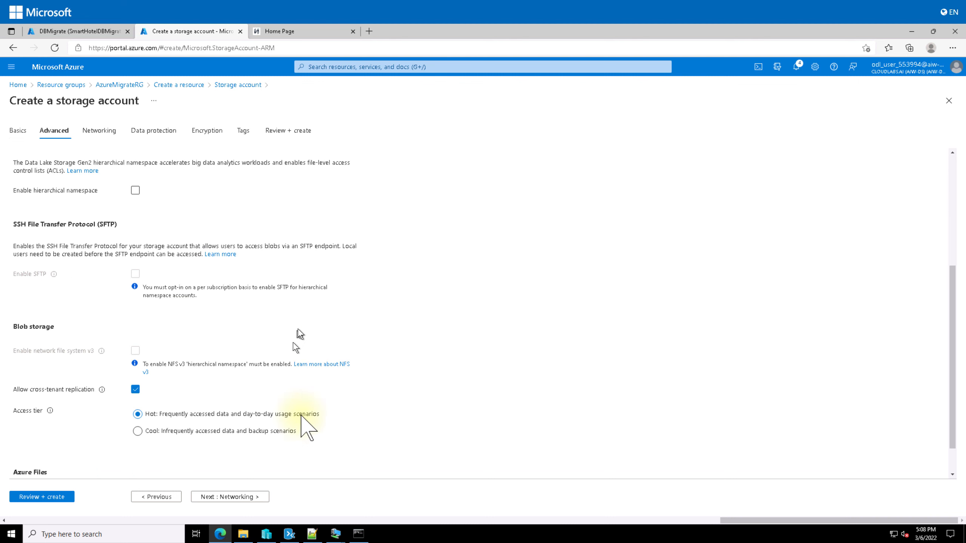
pyautogui.scroll(-1, 188, 399)
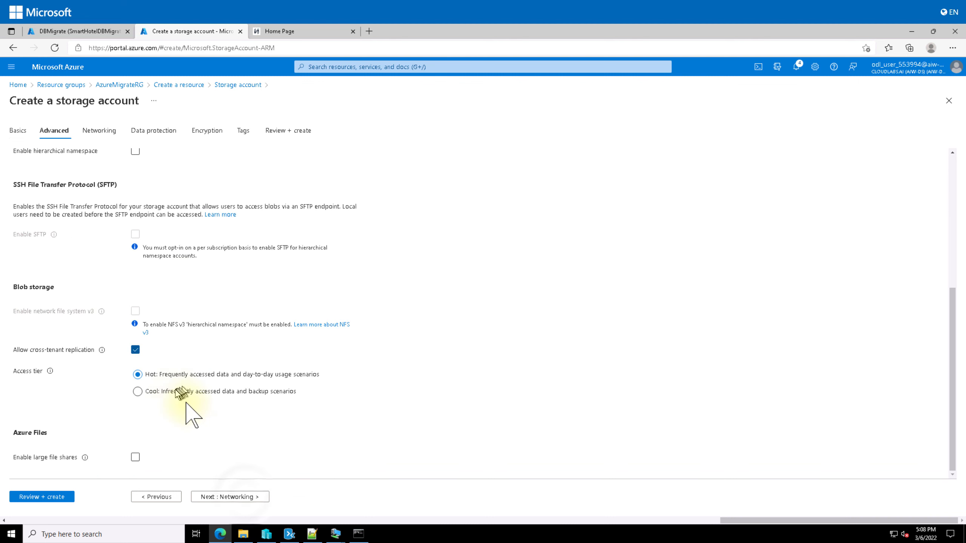
pyautogui.click(248, 498)
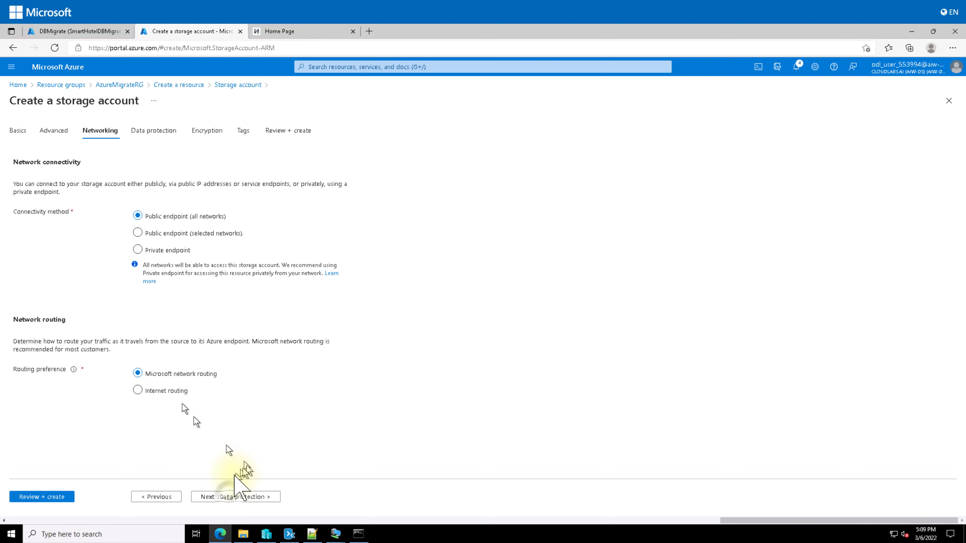
# Disable soft delete for blobs, containers and file shares under Data protection
pyautogui.click(232, 497)
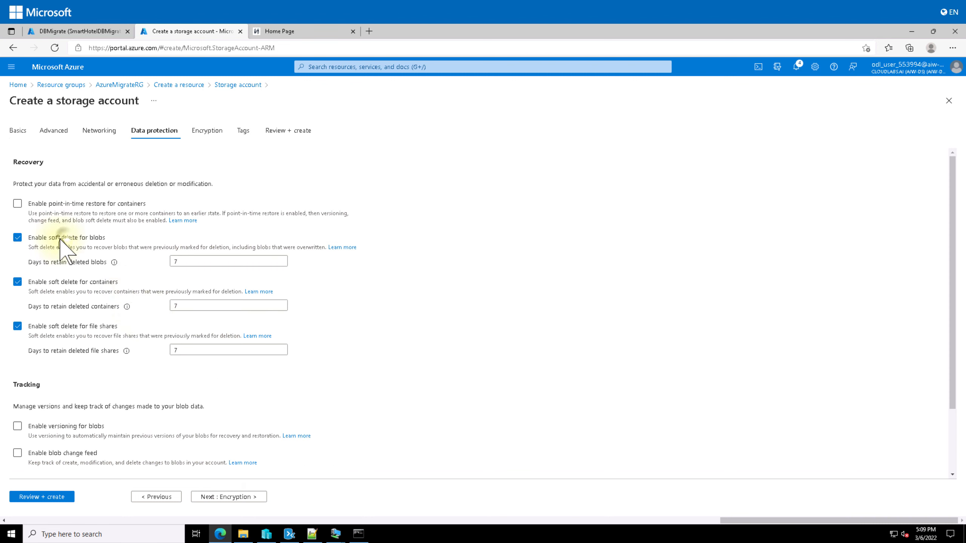
pyautogui.click(17, 237)
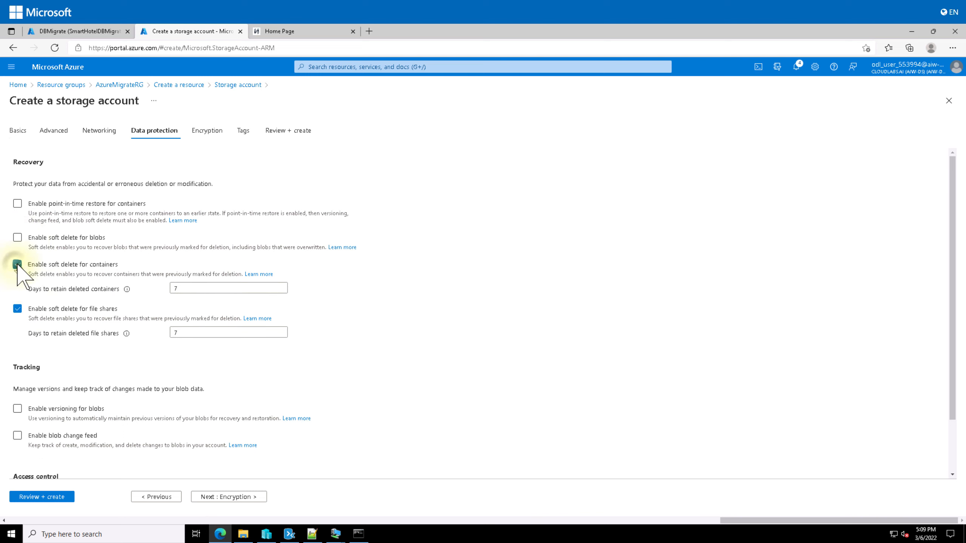
pyautogui.click(17, 264)
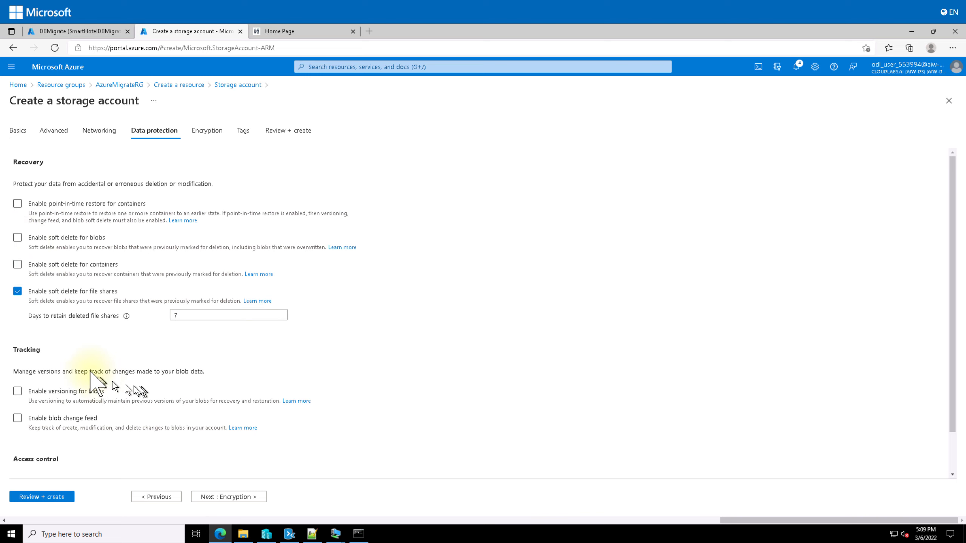
pyautogui.click(17, 291)
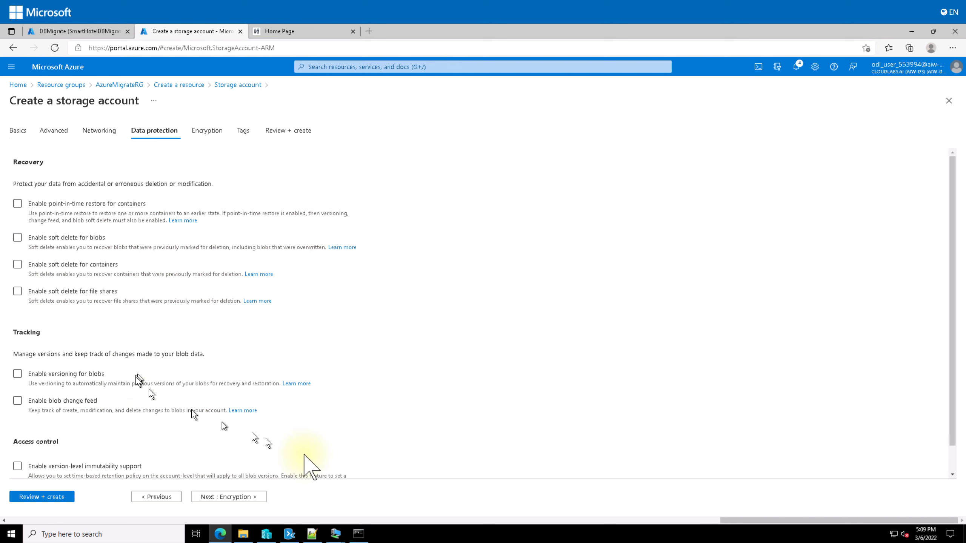
pyautogui.scroll(-1, 277, 380)
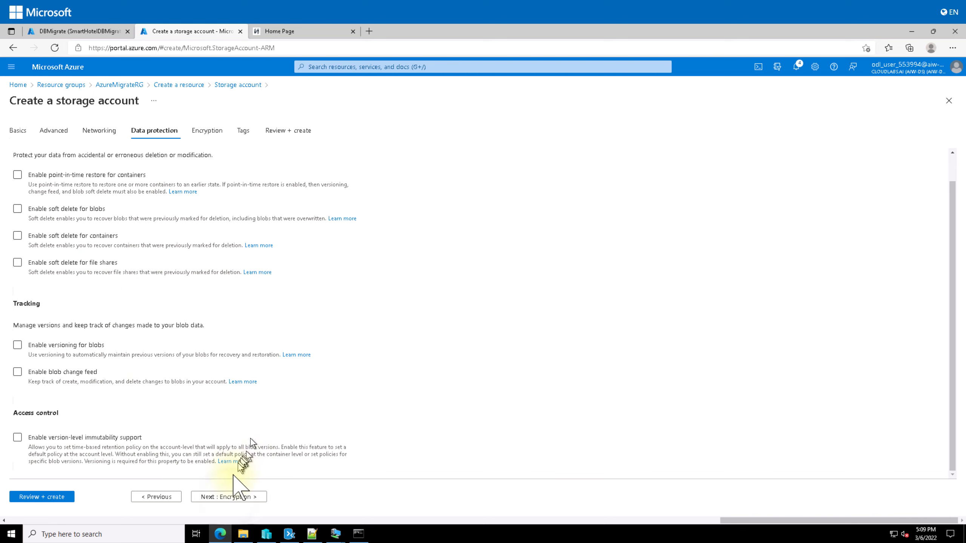
# Skip Encryption and Tags, validate, and create the storage account, then switch to the DBMigrate tab
pyautogui.click(231, 497)
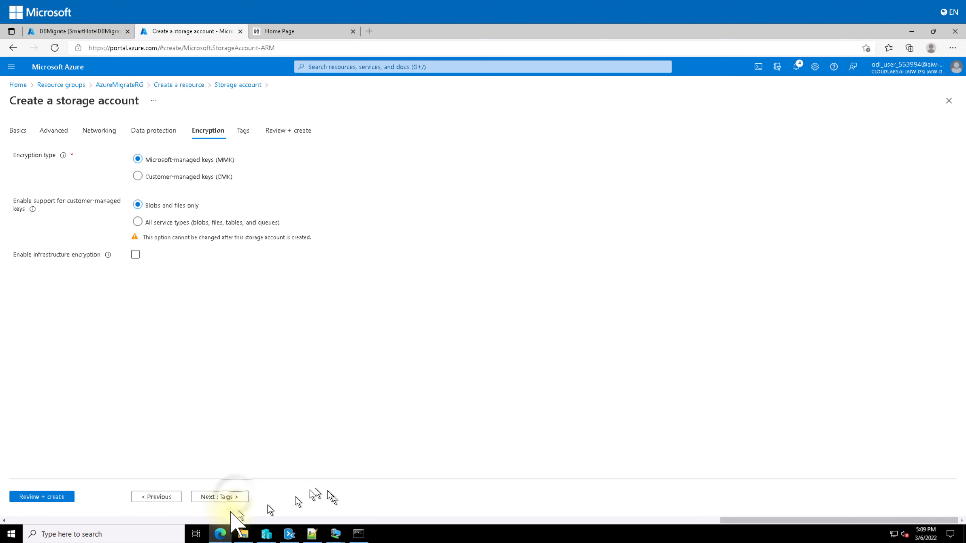
pyautogui.click(243, 497)
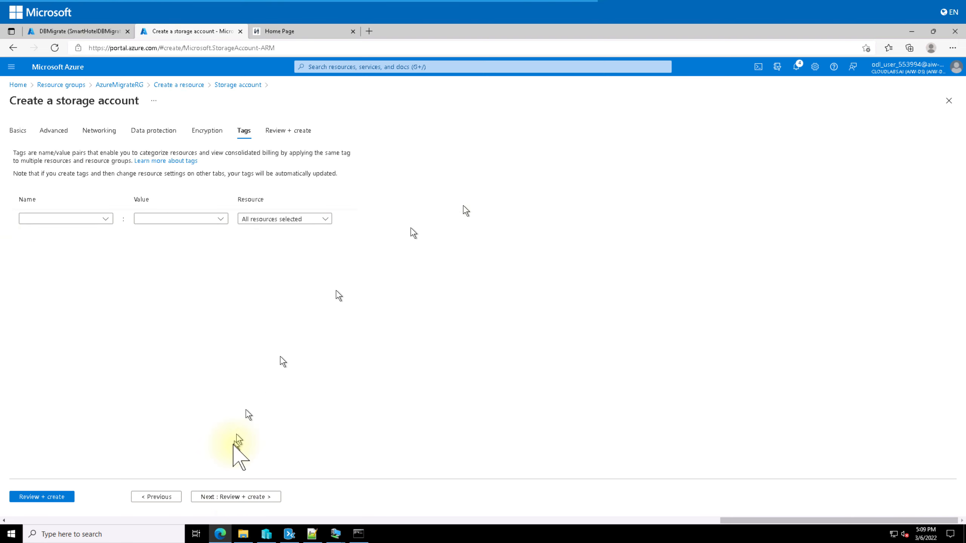
pyautogui.click(58, 497)
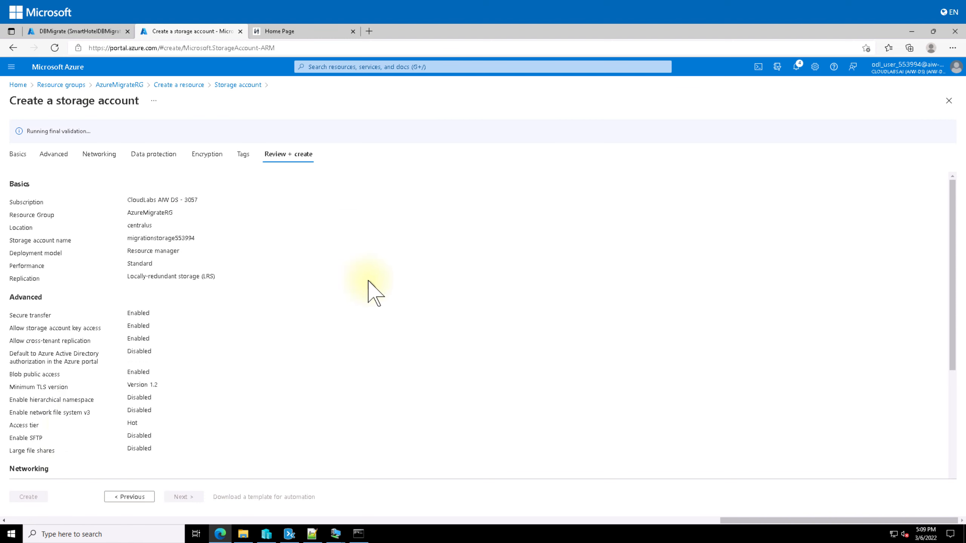
pyautogui.scroll(-5, 368, 282)
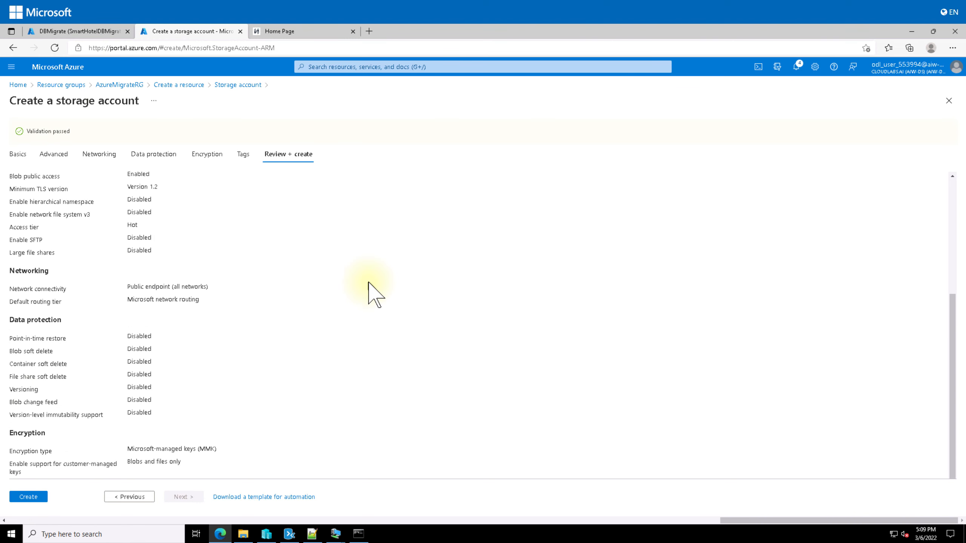
pyautogui.click(35, 499)
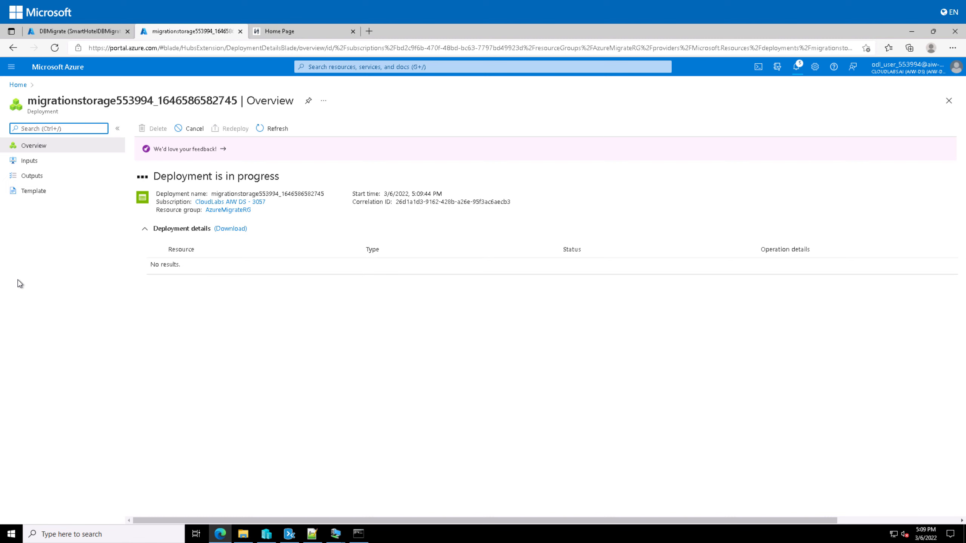
pyautogui.click(82, 32)
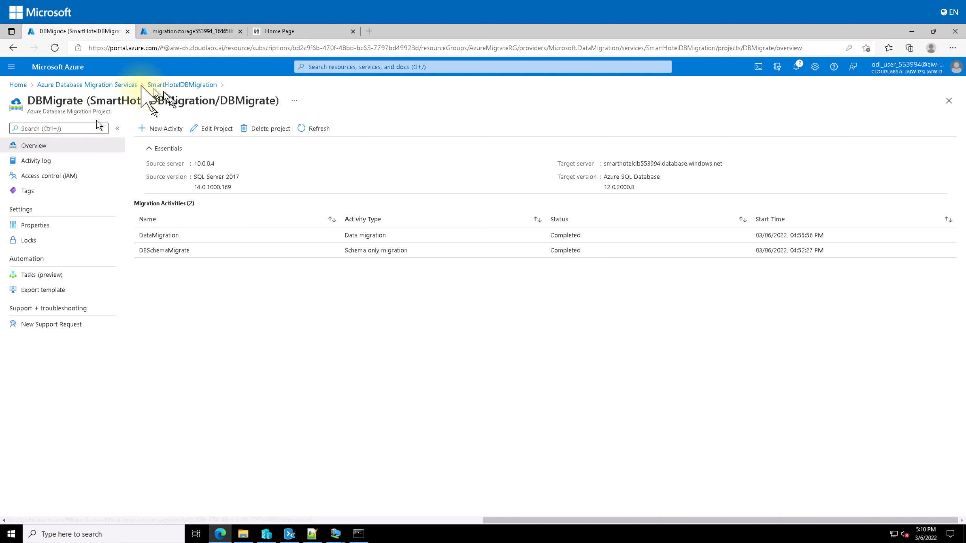
# From Home, open SQL server smarthoteldb553994's private endpoint connections and add a new endpoint
pyautogui.click(18, 84)
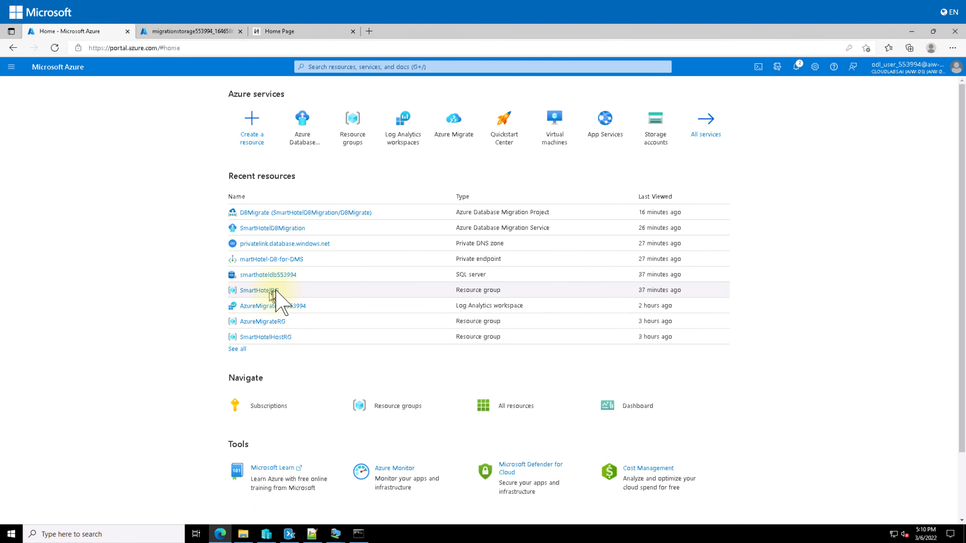
pyautogui.click(251, 275)
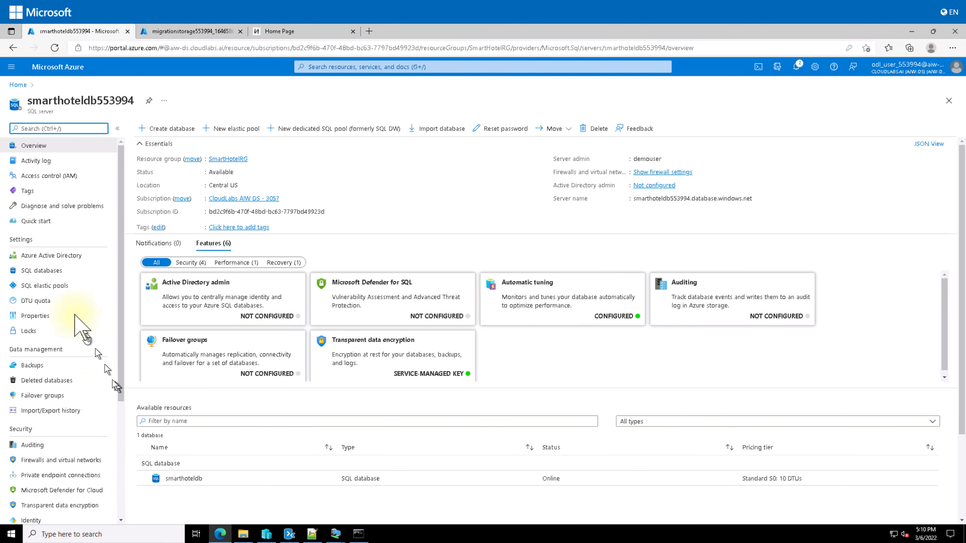
pyautogui.scroll(-5, 59, 362)
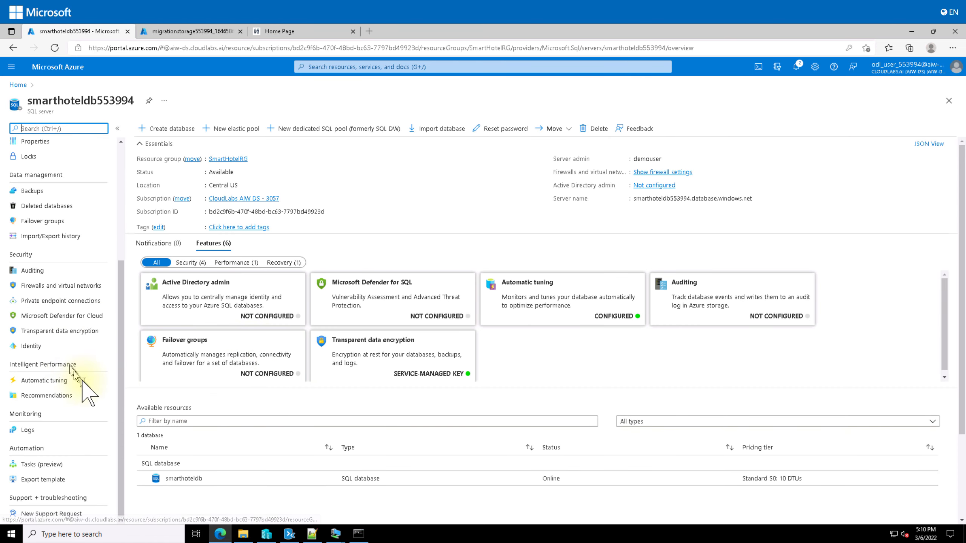
pyautogui.click(53, 301)
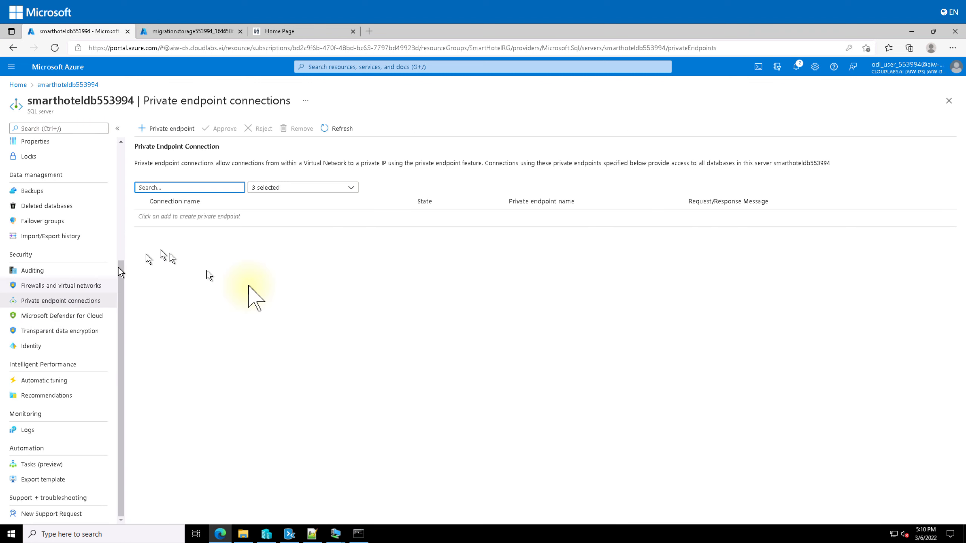
pyautogui.click(173, 129)
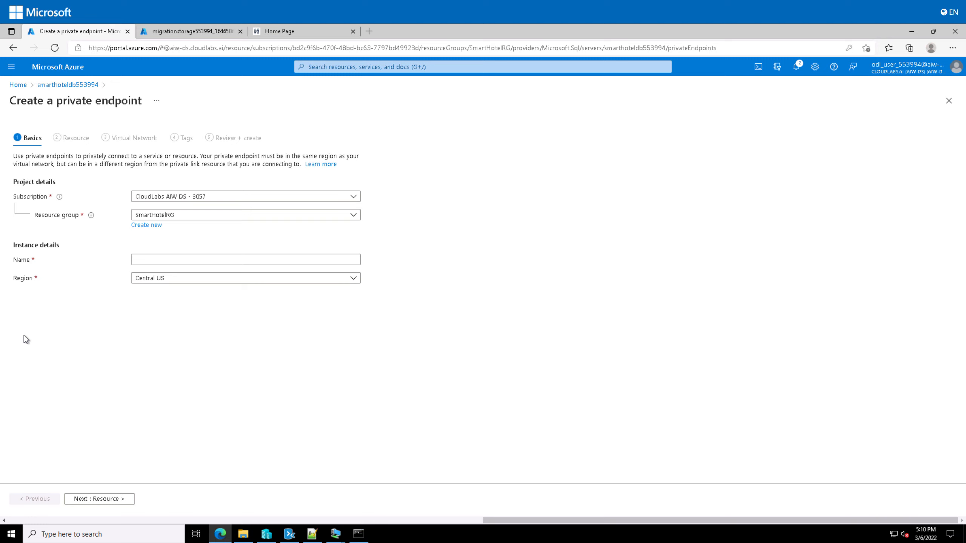
# Paste SmartHotel-DB-Endpoint as the private endpoint's name
pyautogui.click(162, 259)
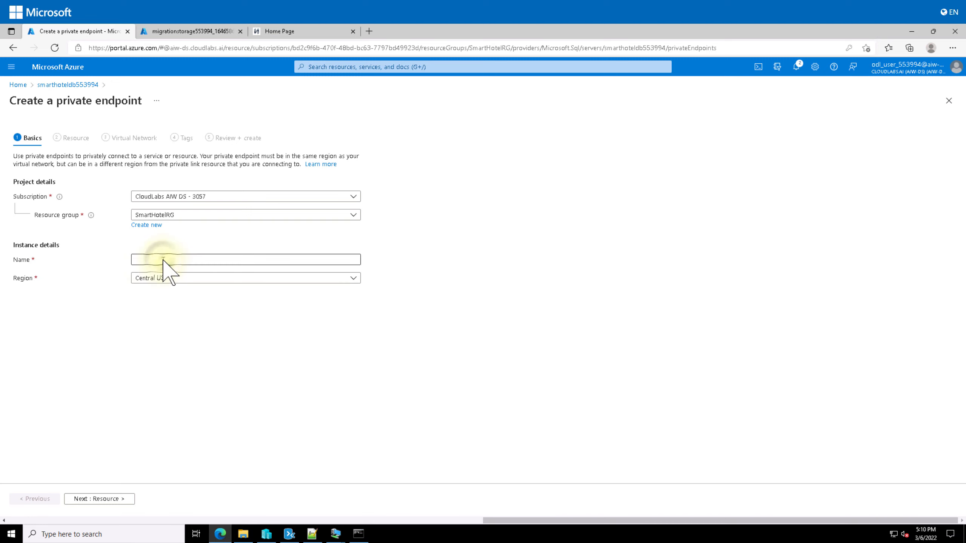
pyautogui.write('SmartHotel-DB-Endpoint')
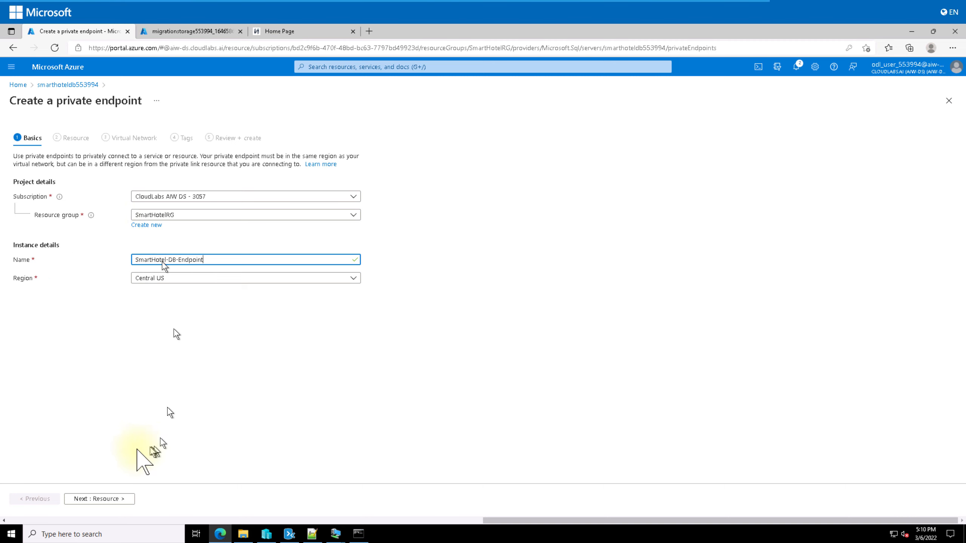
pyautogui.click(99, 499)
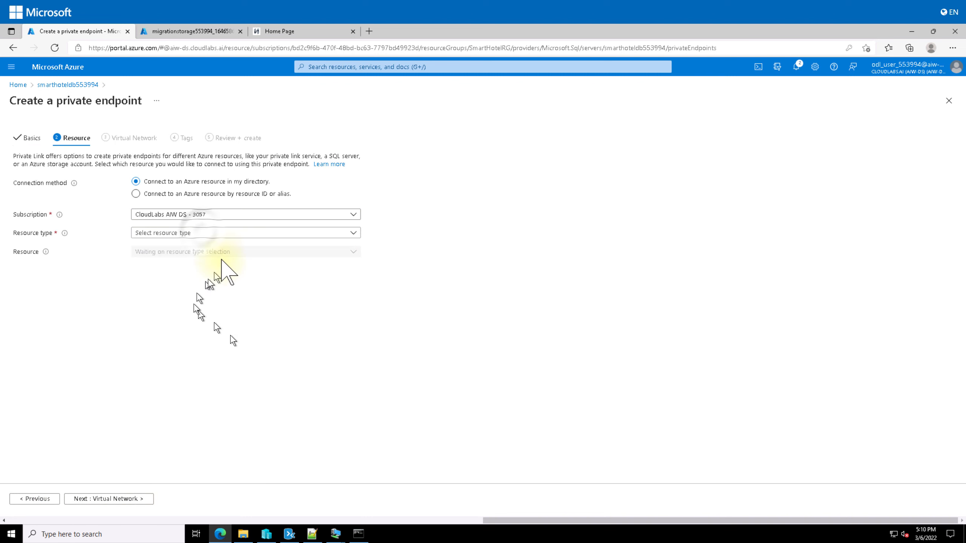
# Target resource type Microsoft.Sql/servers with resource smarthoteldb553994 (sqlServer sub-resource)
pyautogui.click(210, 233)
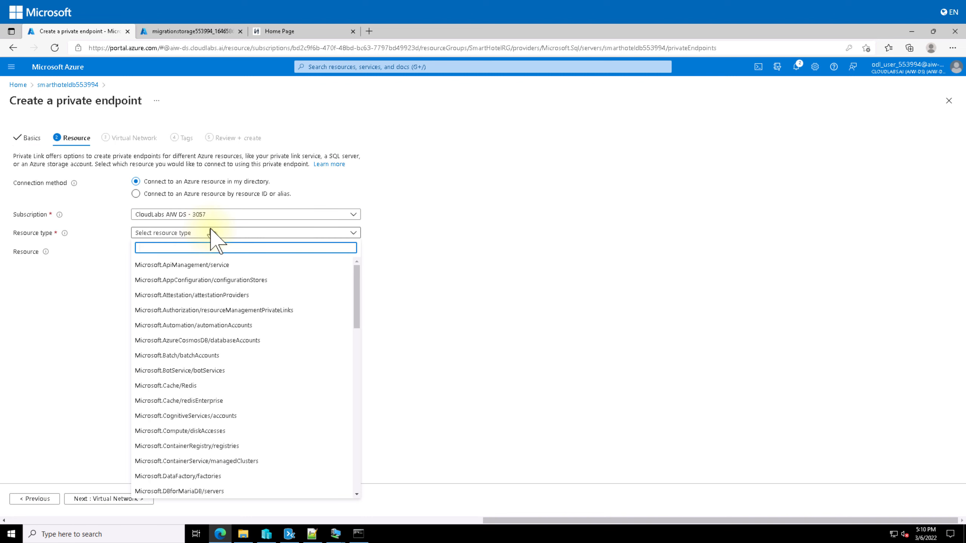
pyautogui.write('sql')
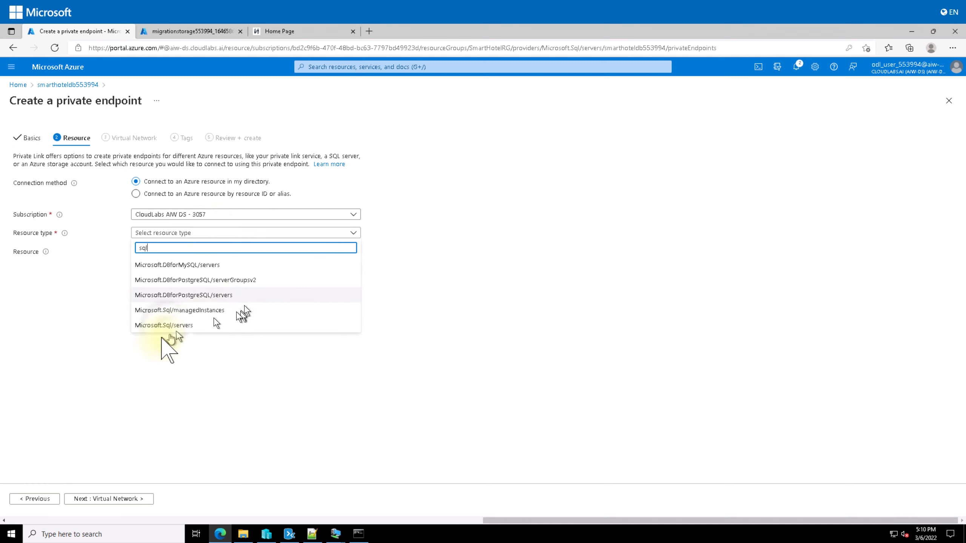
pyautogui.click(183, 325)
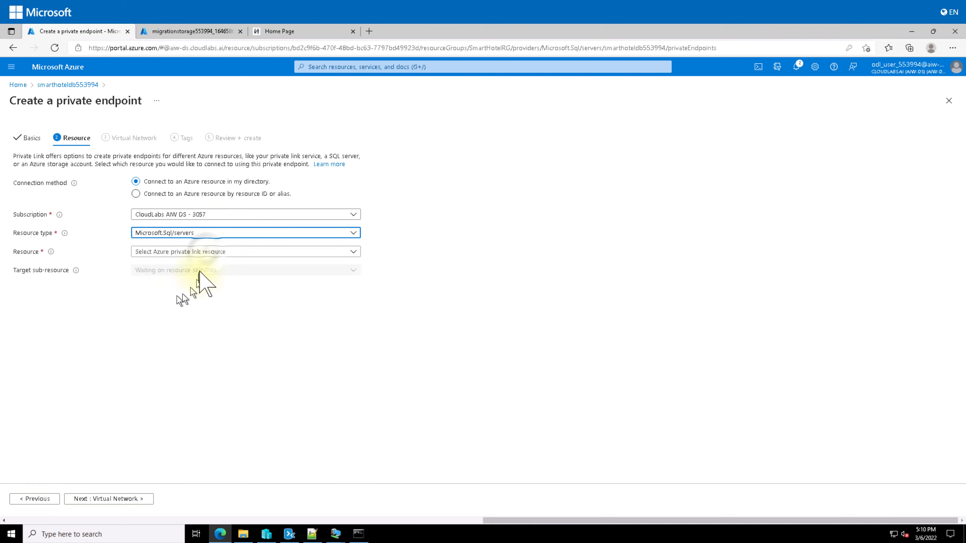
pyautogui.click(207, 253)
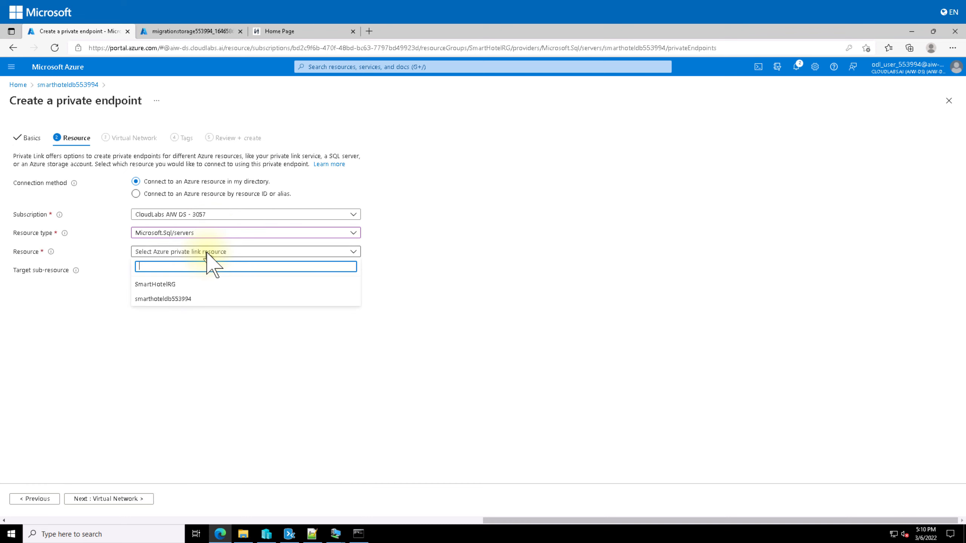
pyautogui.click(183, 299)
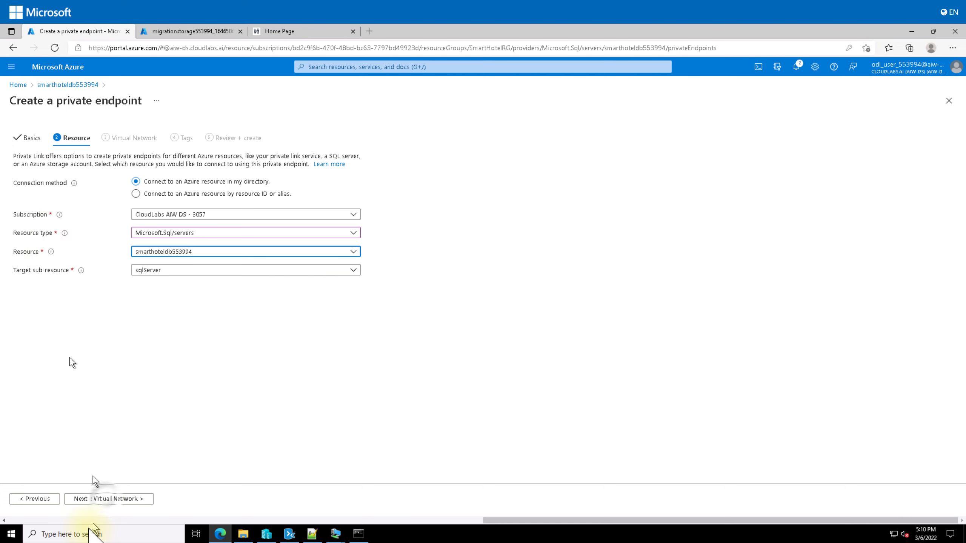
pyautogui.click(106, 499)
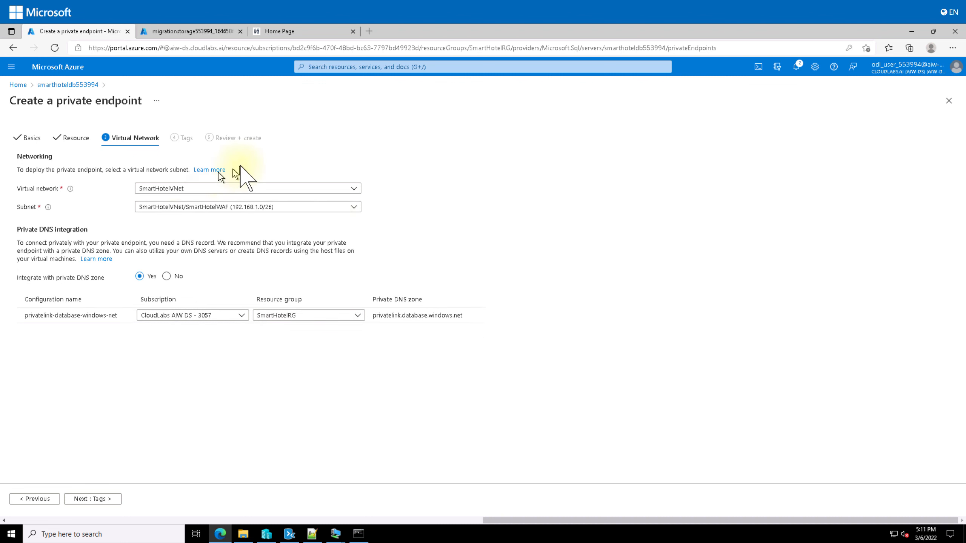
# Choose subnet SmartHotelDB, keep private DNS integration, then review and create the endpoint
pyautogui.click(210, 207)
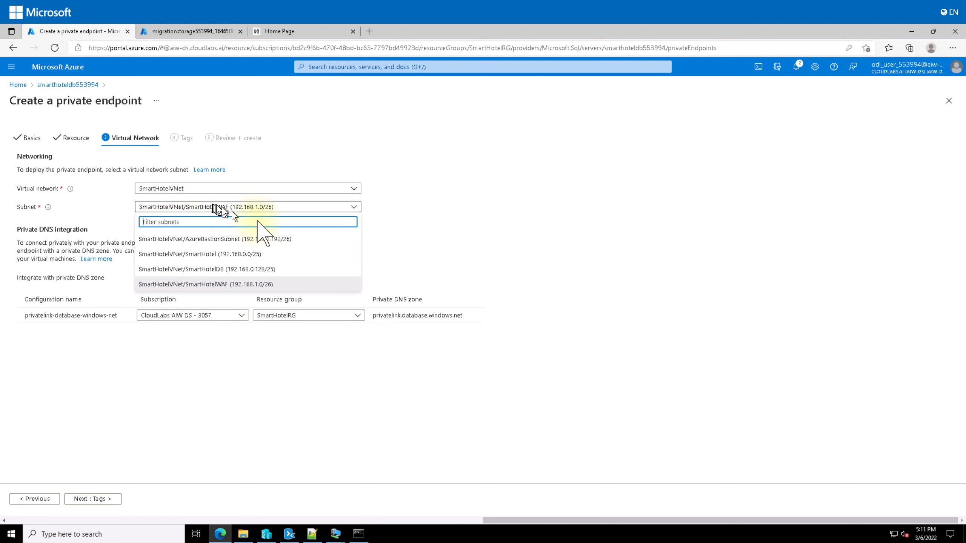
pyautogui.click(271, 274)
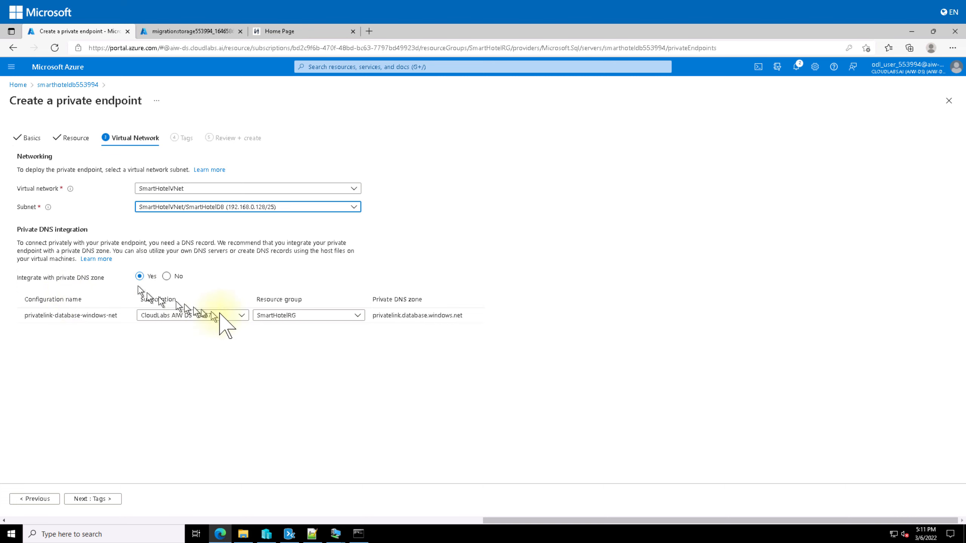
pyautogui.click(92, 498)
pyautogui.click(98, 499)
pyautogui.click(28, 498)
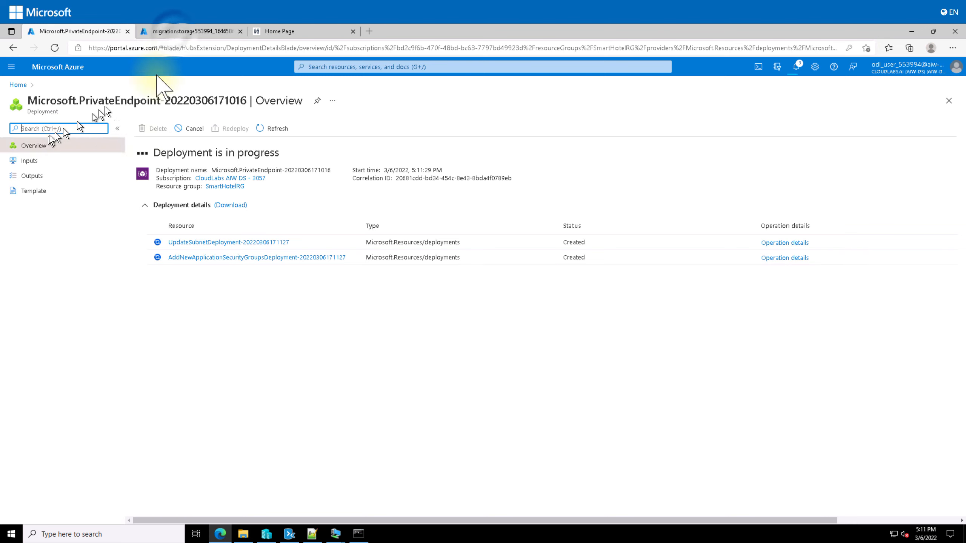
# From the storage deployment, open Azure Migrate's Servers, databases and web apps page for SmartHotelMigration553994
pyautogui.click(186, 32)
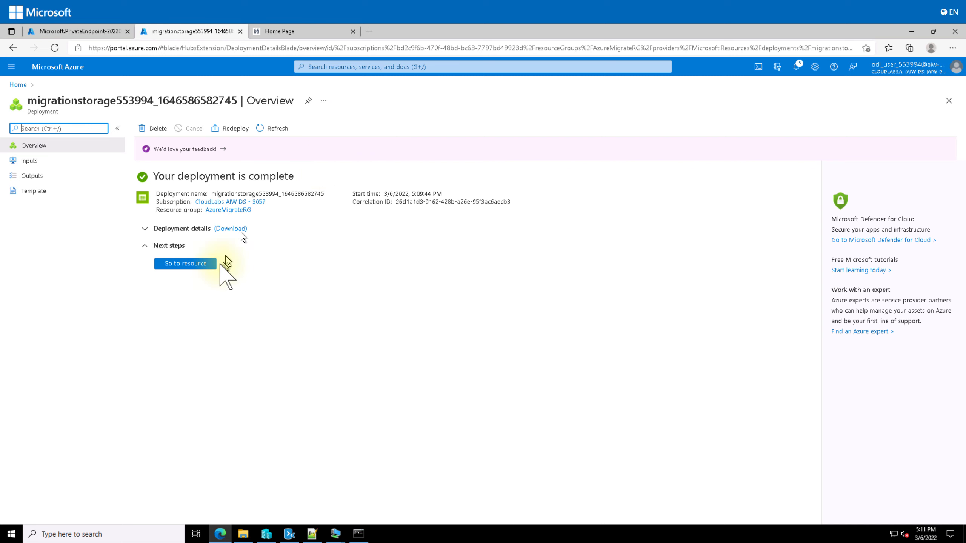
pyautogui.click(339, 69)
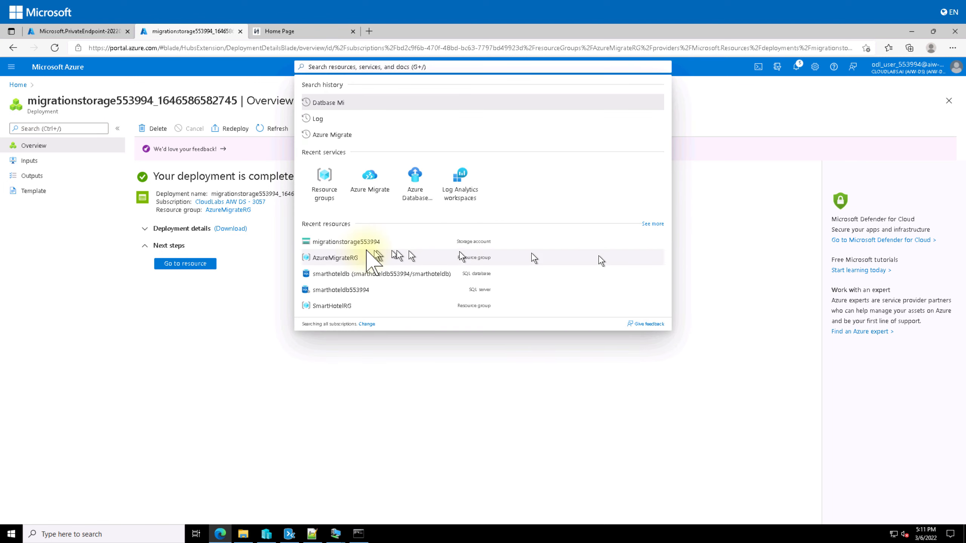
pyautogui.click(362, 192)
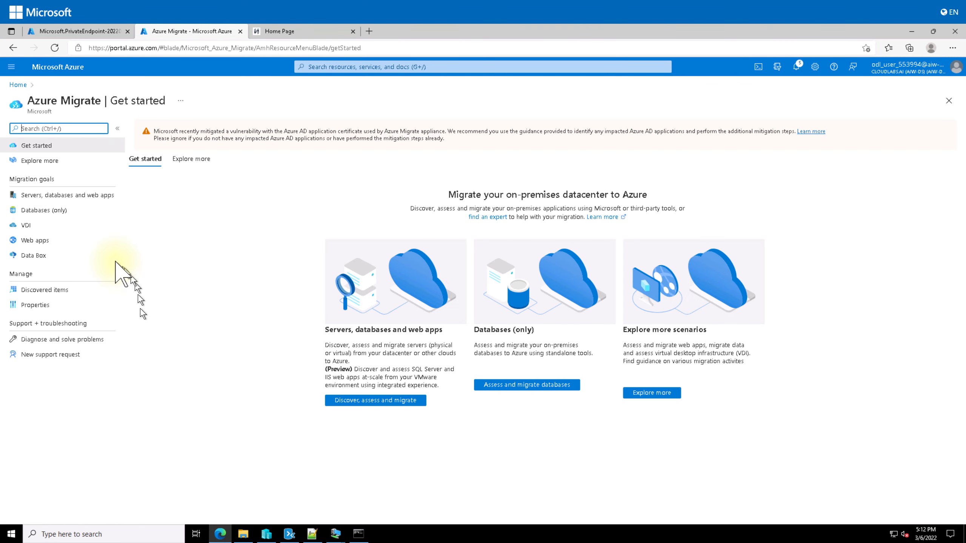
pyautogui.click(65, 194)
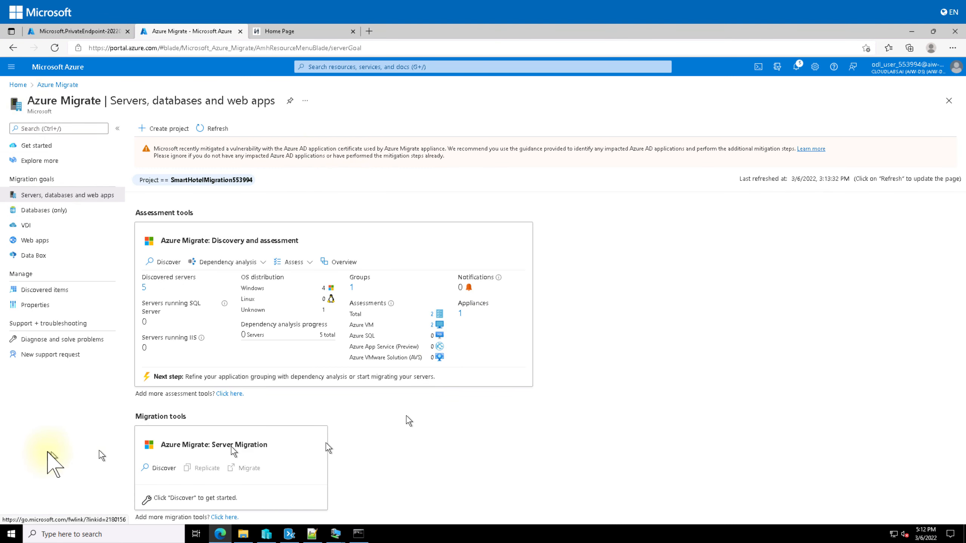
# Discover Hyper-V virtualized machines for Server Migration, confirm the Central US target region, and create its resources
pyautogui.click(164, 468)
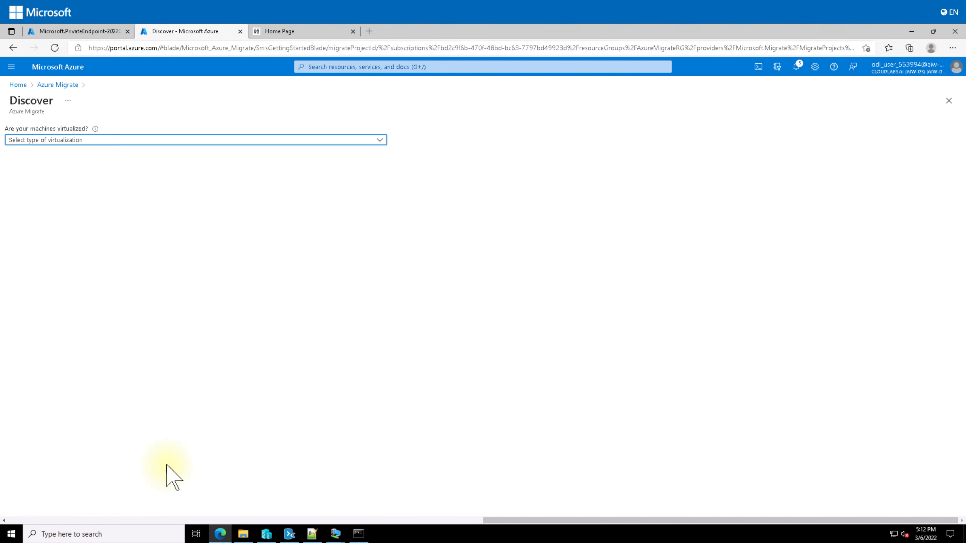
pyautogui.click(190, 139)
pyautogui.click(34, 163)
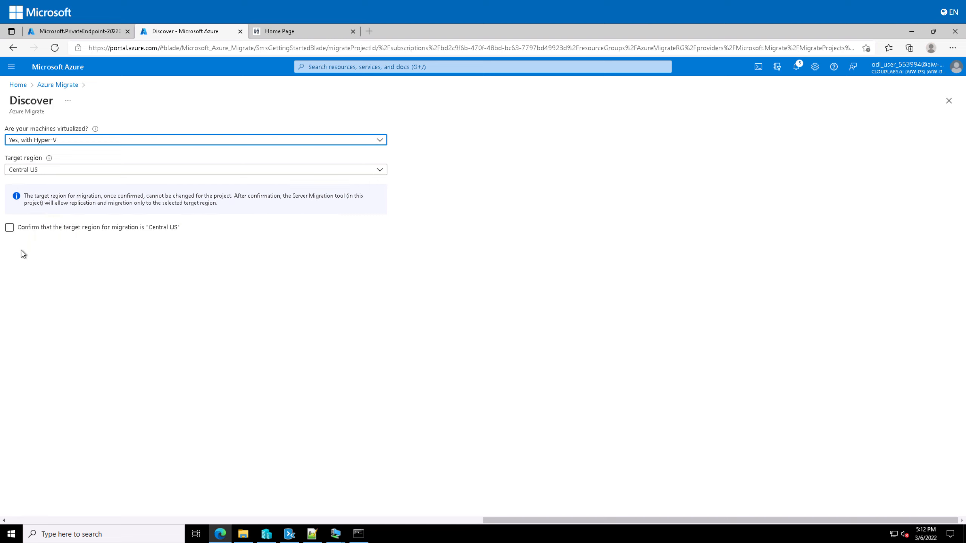
pyautogui.click(91, 228)
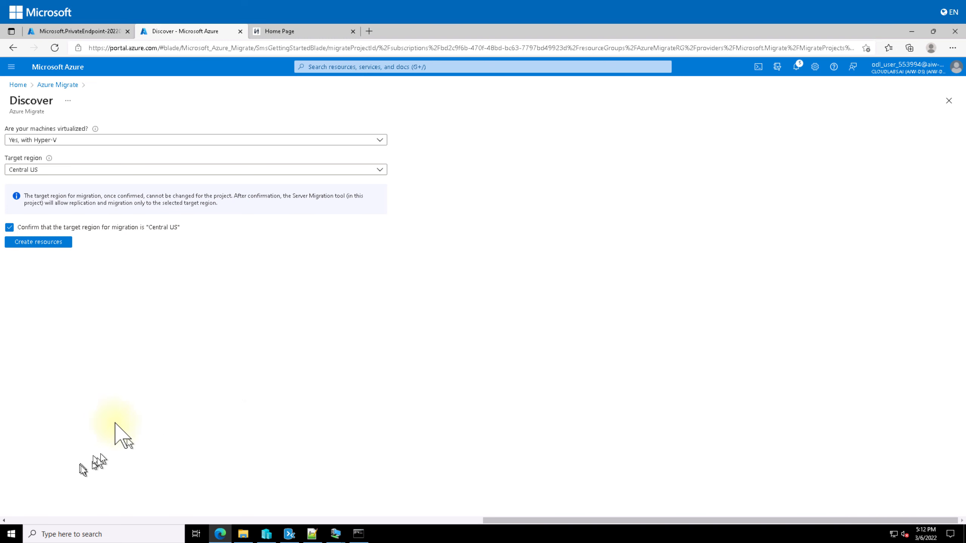
pyautogui.click(45, 242)
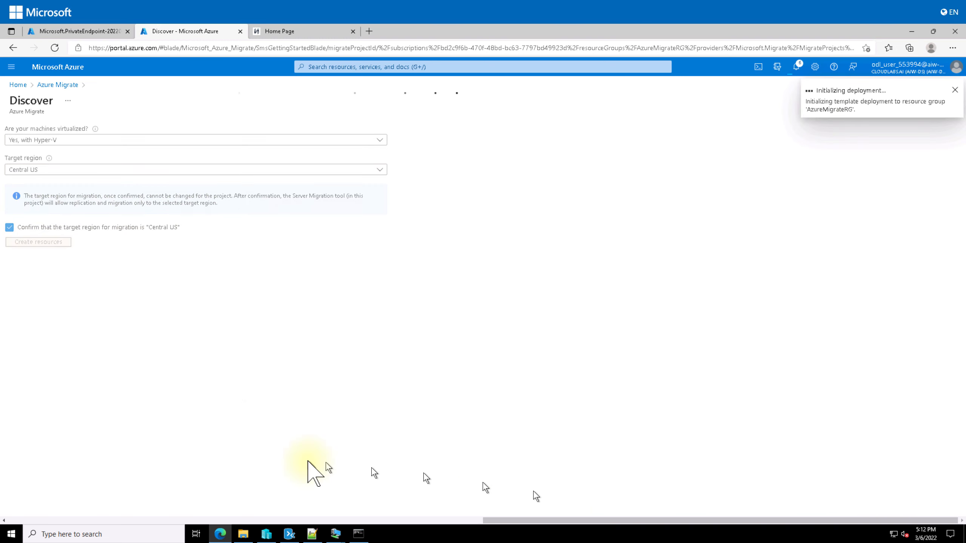
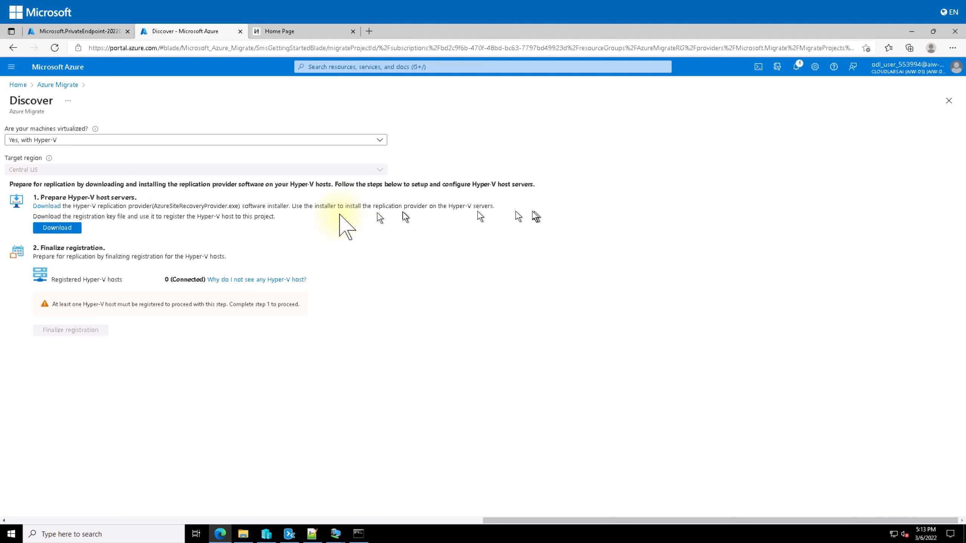
# Download the AzureSiteRecoveryProvider.exe installer for Hyper-V hosts and launch its setup wizard
pyautogui.click(47, 206)
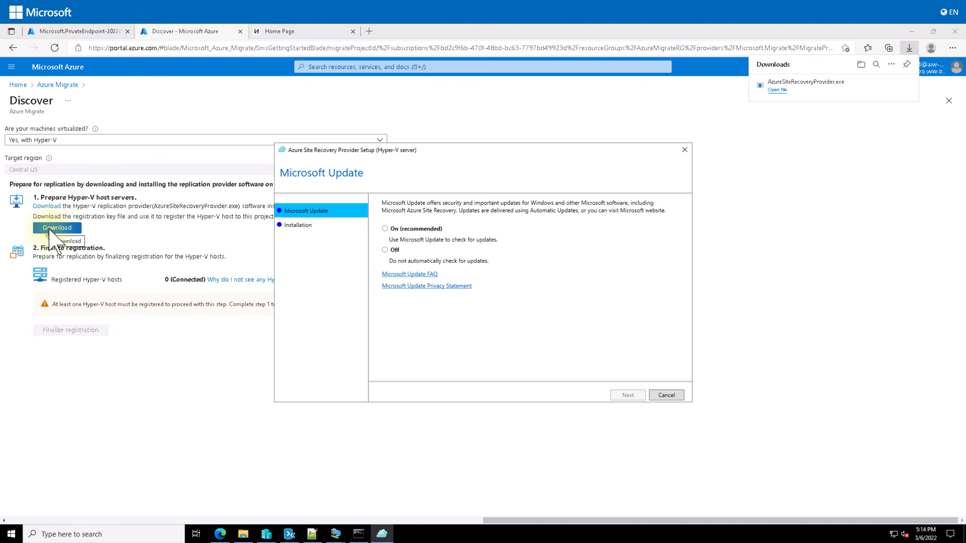
# Download the vault registration key and install the Site Recovery Provider with Microsoft Update set to Off
pyautogui.click(54, 228)
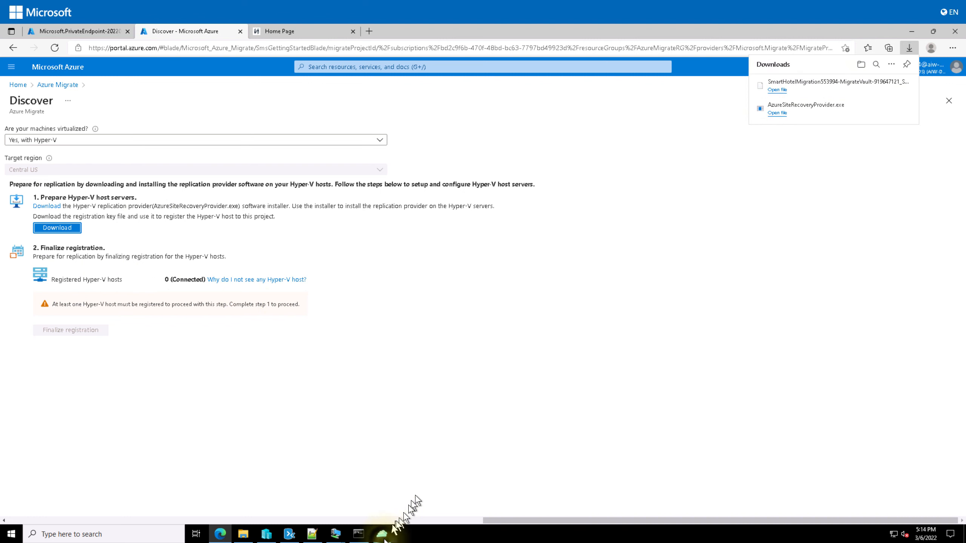
pyautogui.click(381, 534)
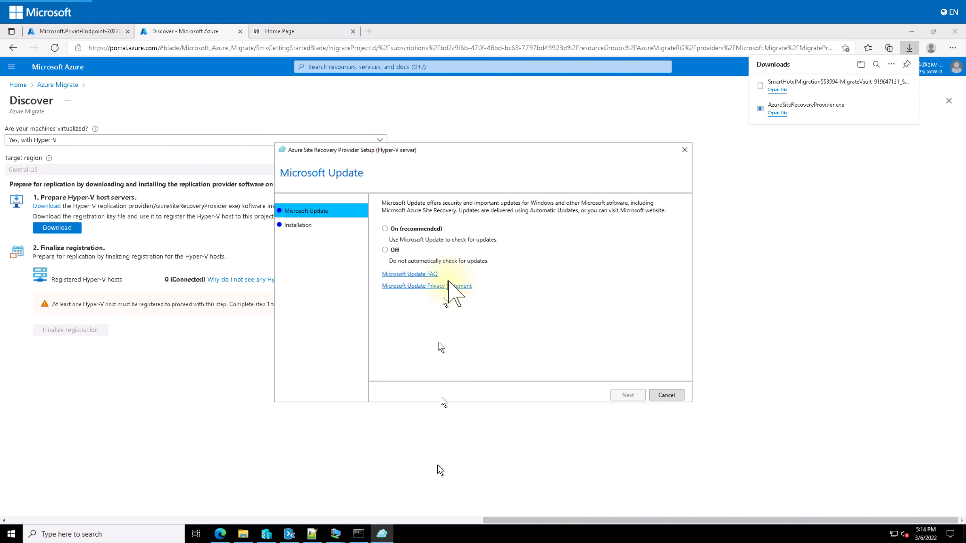
pyautogui.click(384, 251)
pyautogui.click(628, 395)
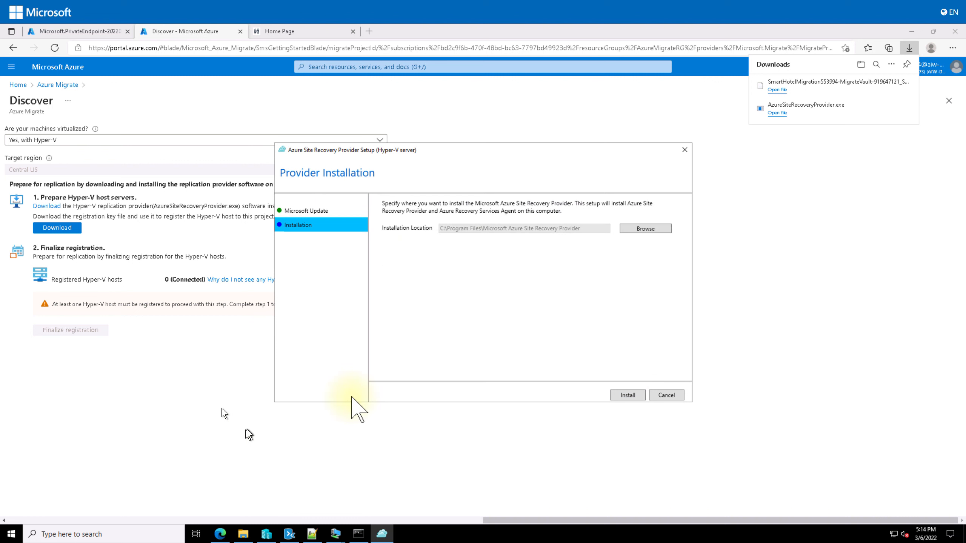
pyautogui.click(627, 396)
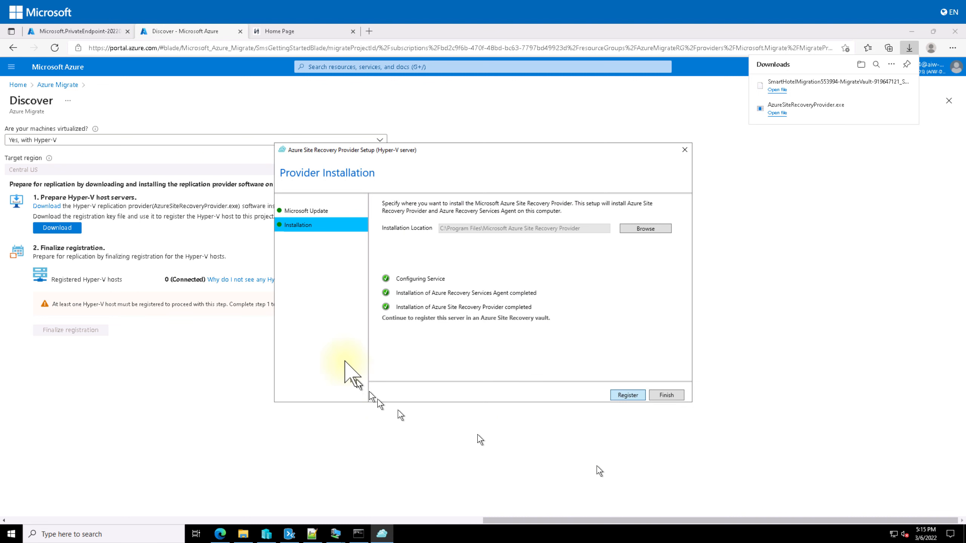
# Load the vault credentials file from the Downloads folder into the registration wizard
pyautogui.click(656, 220)
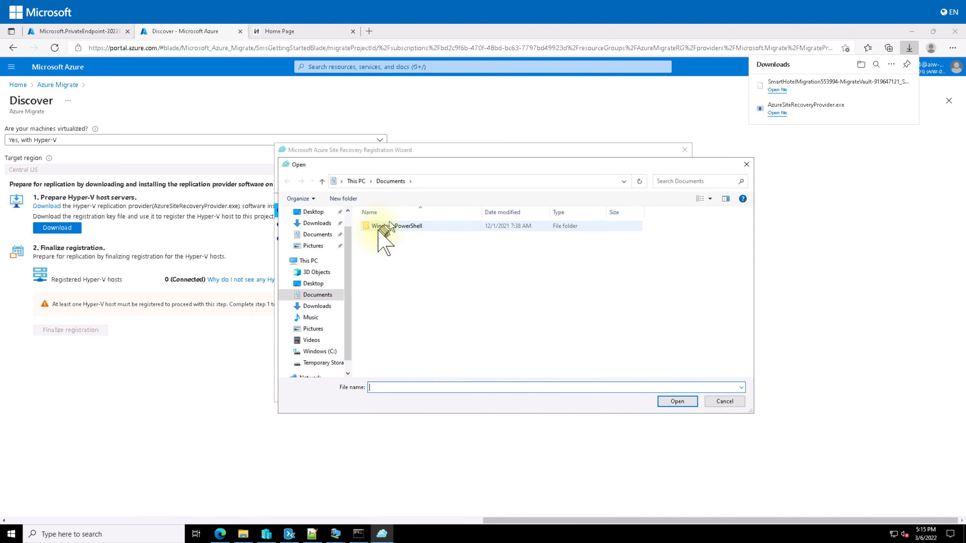
pyautogui.click(317, 306)
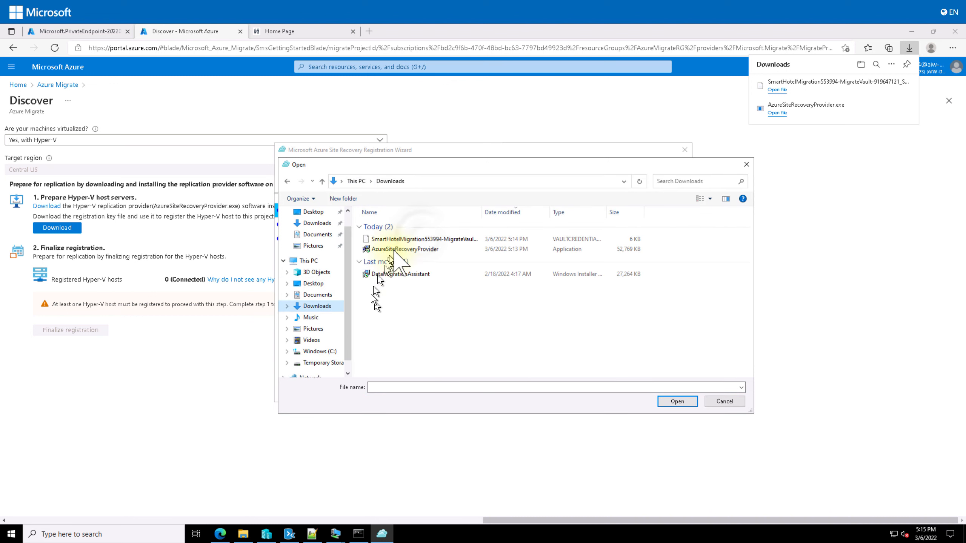
pyautogui.doubleClick(418, 239)
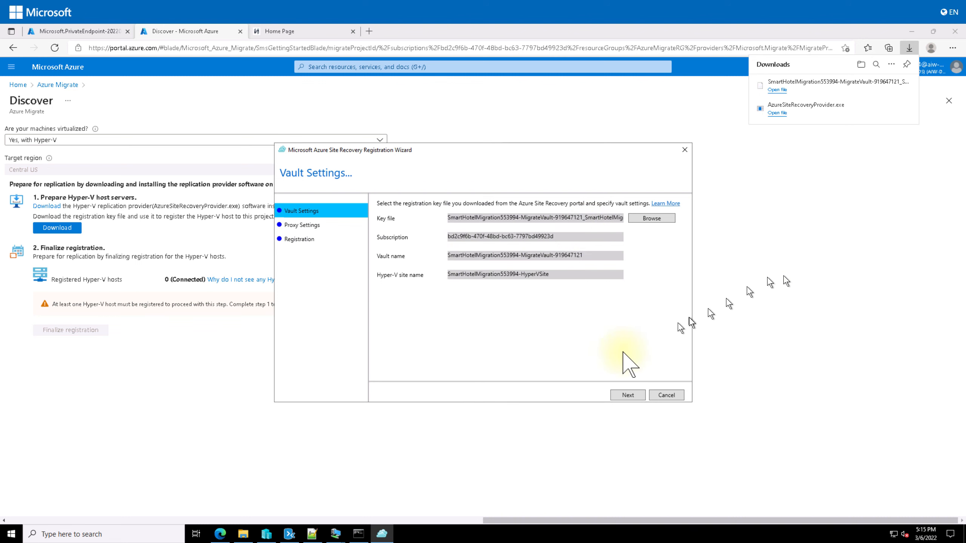
pyautogui.click(628, 395)
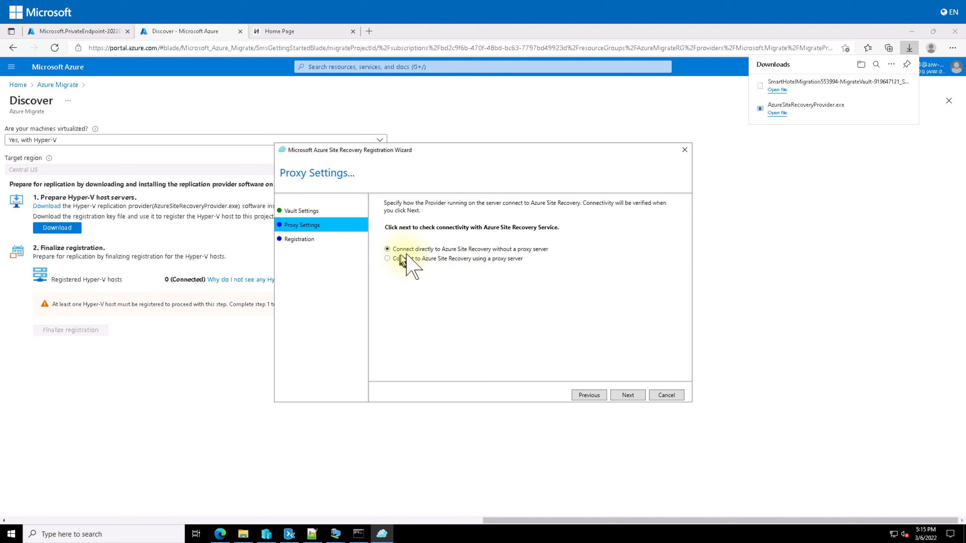
# Choose to connect directly without a proxy server and begin registering the server
pyautogui.click(473, 259)
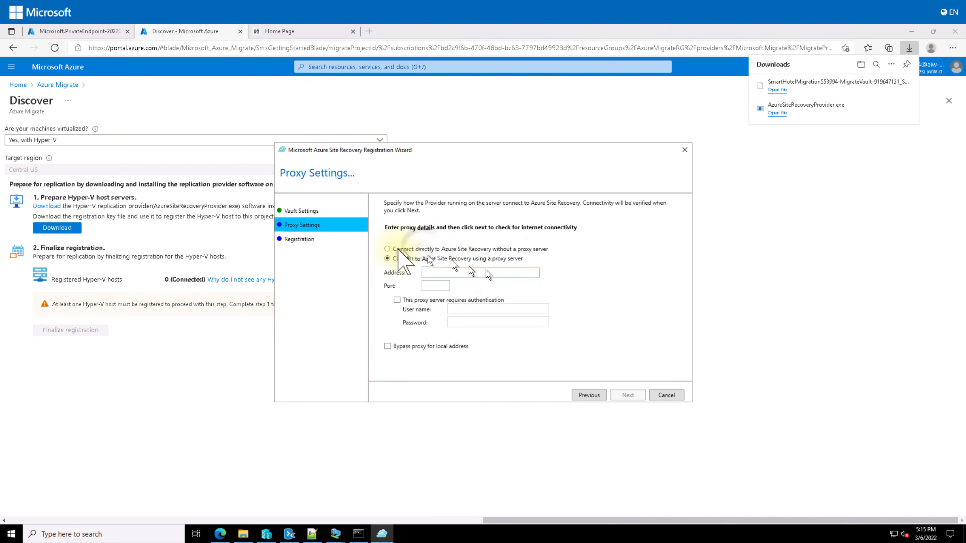
pyautogui.click(403, 249)
pyautogui.click(627, 395)
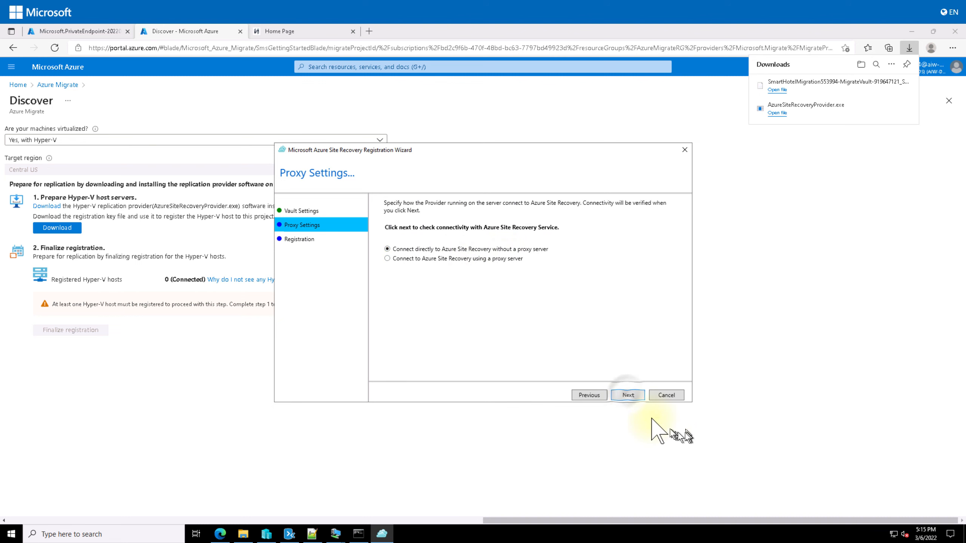
pyautogui.click(627, 396)
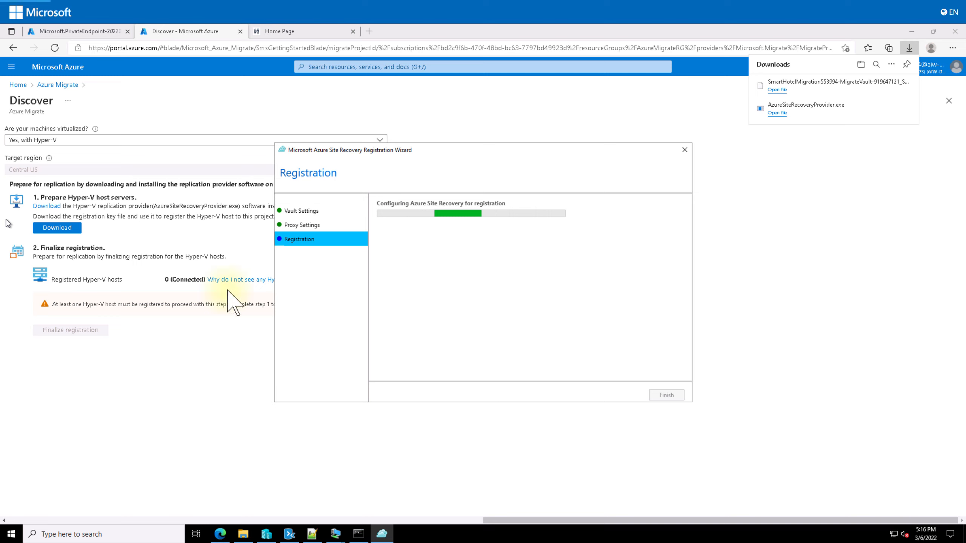
# Wait for 'The server was registered' confirmation, then finish and close the registration wizard
pyautogui.moveTo(456, 149); pyautogui.dragTo(513, 176)
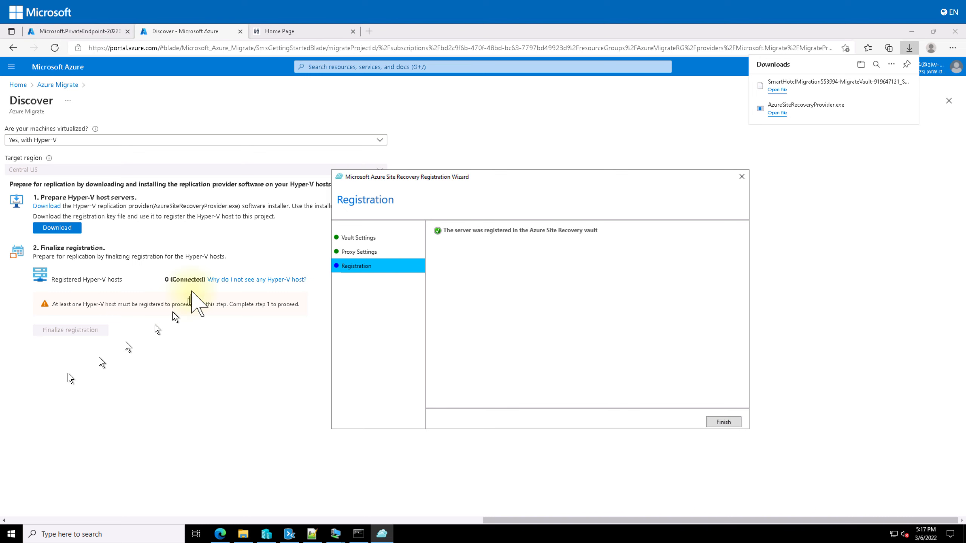
pyautogui.click(724, 421)
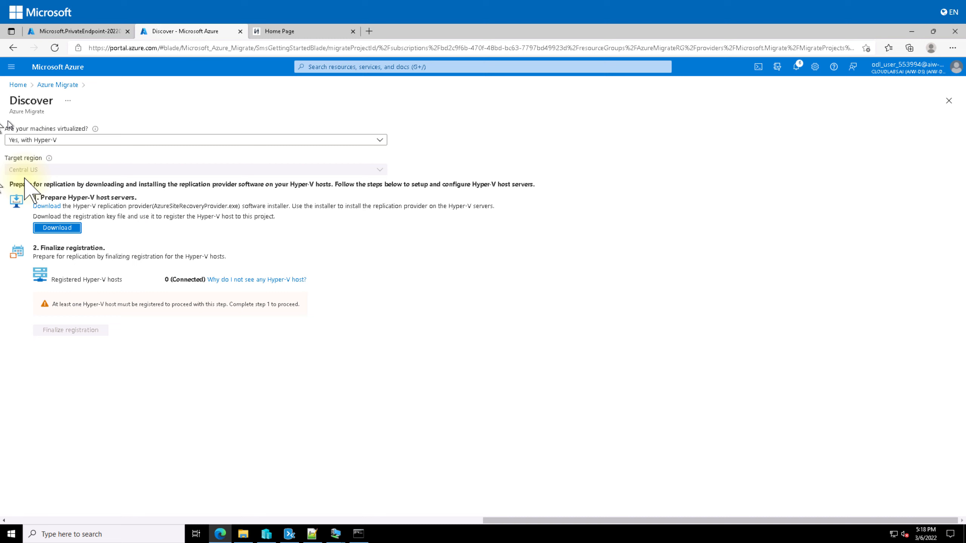
# Refresh the Discover page, finalize the connected Hyper-V host's registration, and return to the private endpoint deployment
pyautogui.click(55, 48)
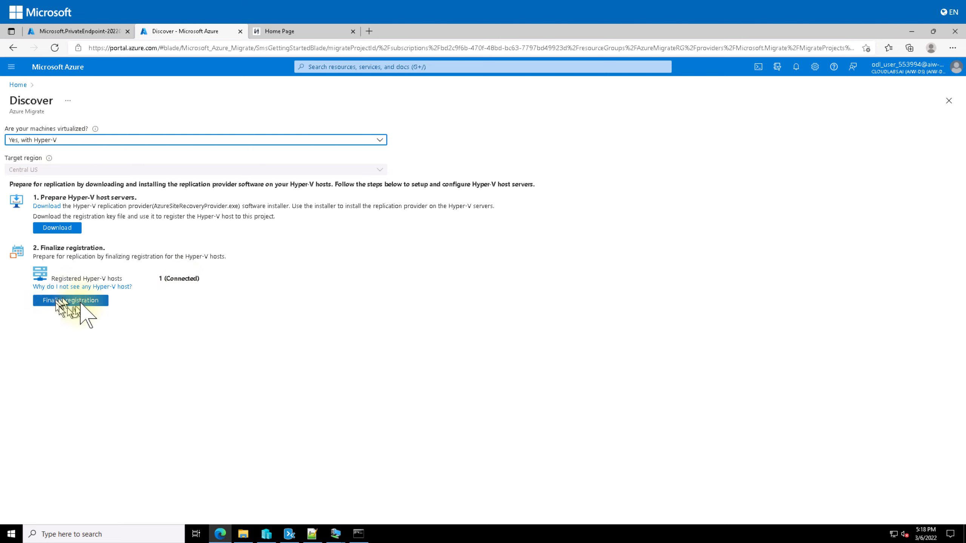
pyautogui.click(72, 302)
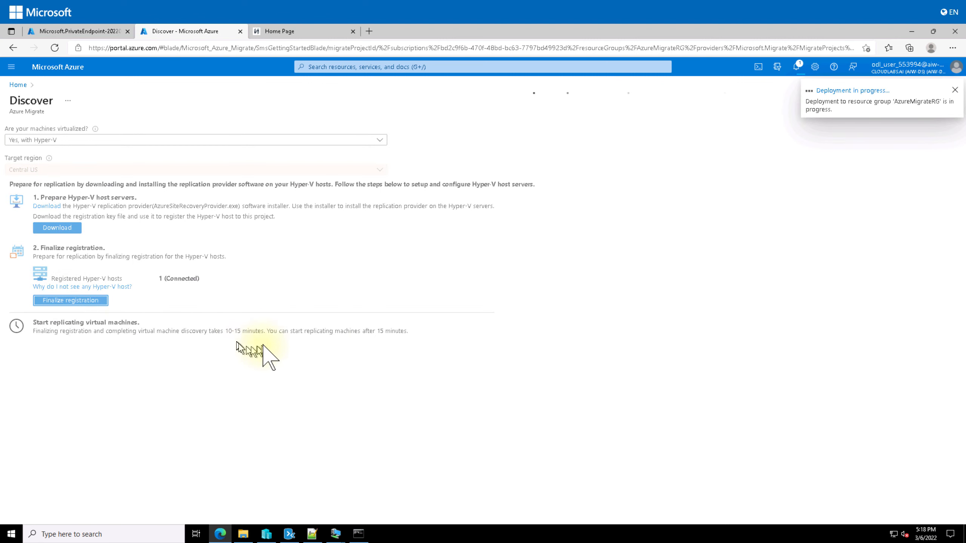
pyautogui.click(83, 32)
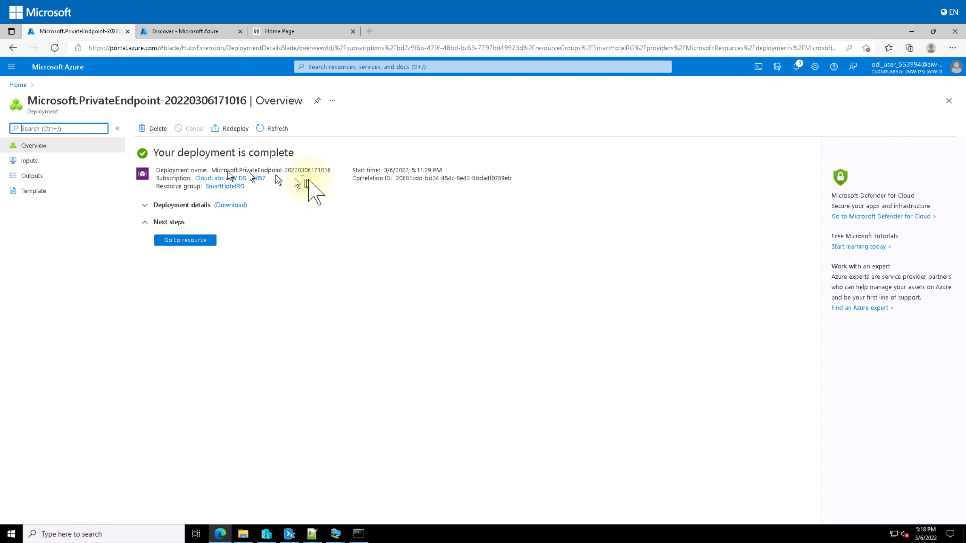
# From SmartHotel-DB-Endpoint's DNS configuration, open privatelink.database.windows.net and start adding a virtual network link
pyautogui.click(202, 241)
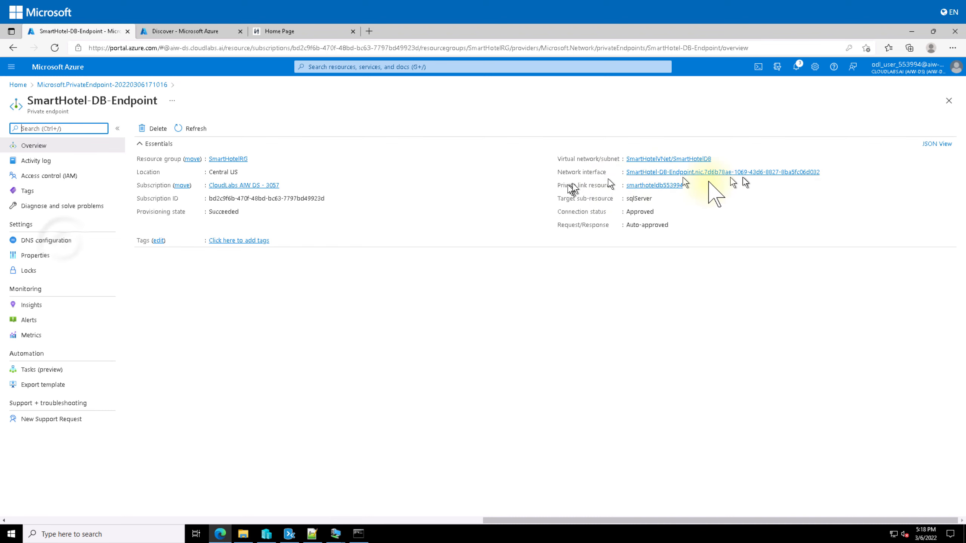
pyautogui.click(57, 240)
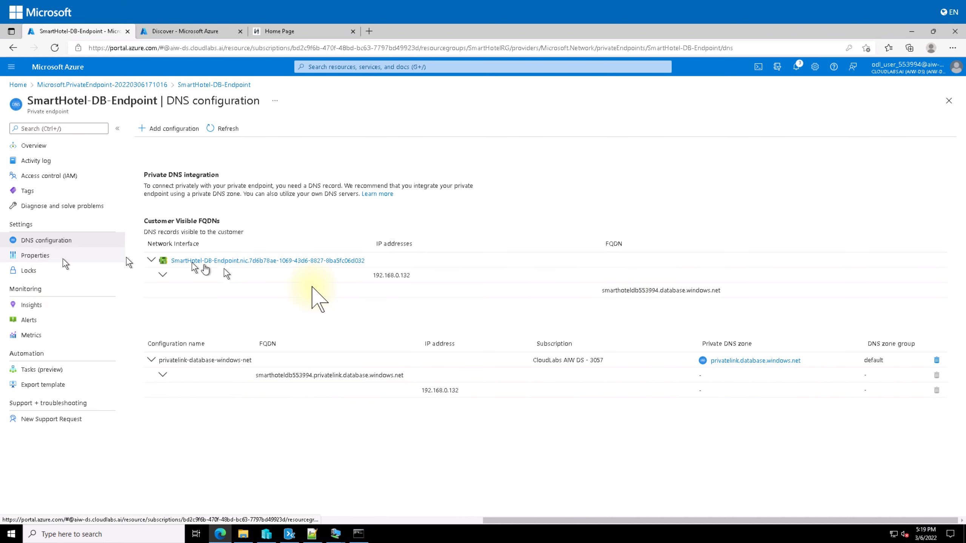
pyautogui.click(747, 361)
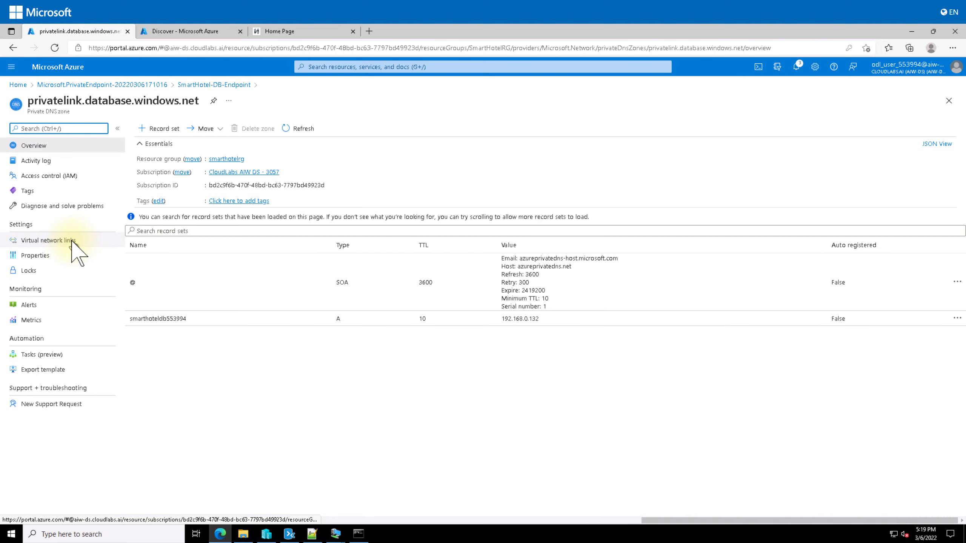
pyautogui.click(70, 241)
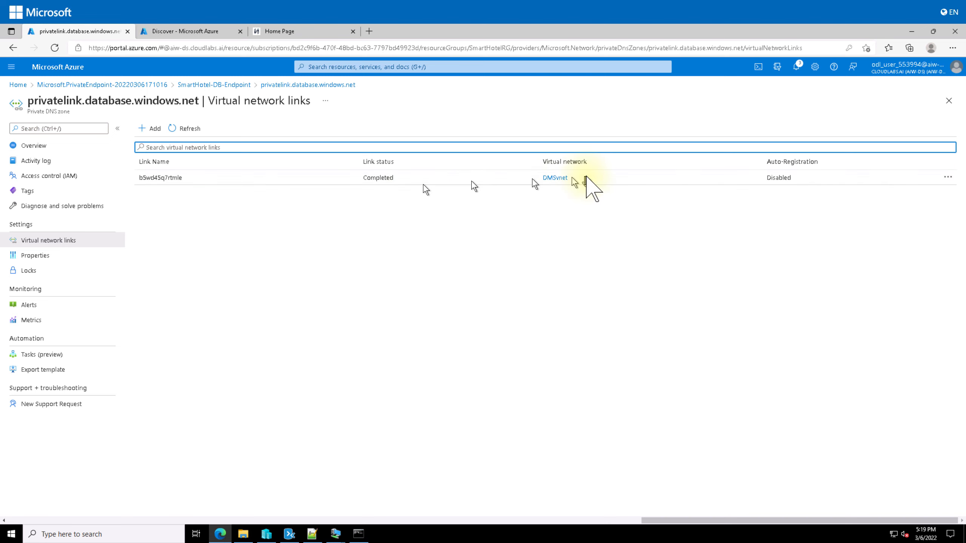
pyautogui.click(152, 133)
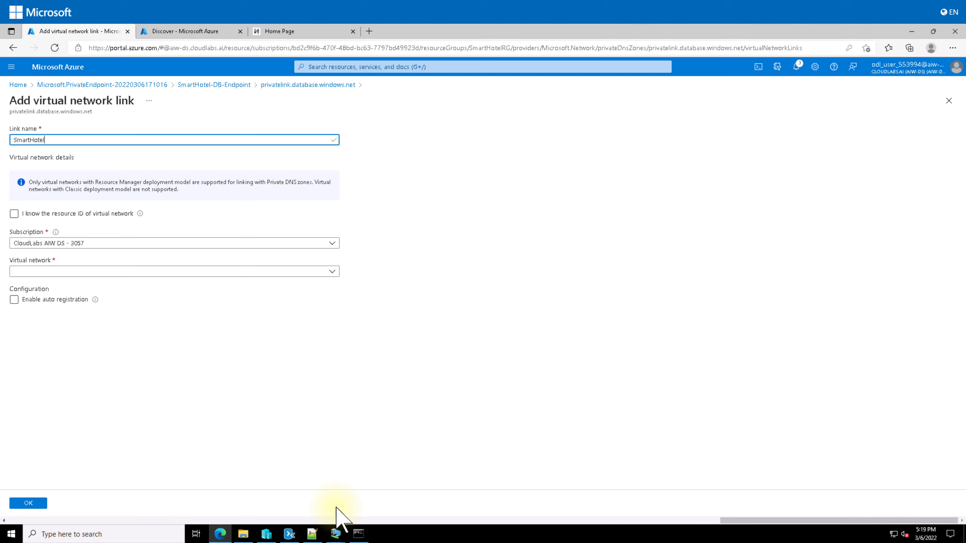
# Create link SmartHotel-to-SQL connecting the DNS zone to SmartHotelVNet (SmartHotelRG)
pyautogui.write('SQL')
pyautogui.click(101, 272)
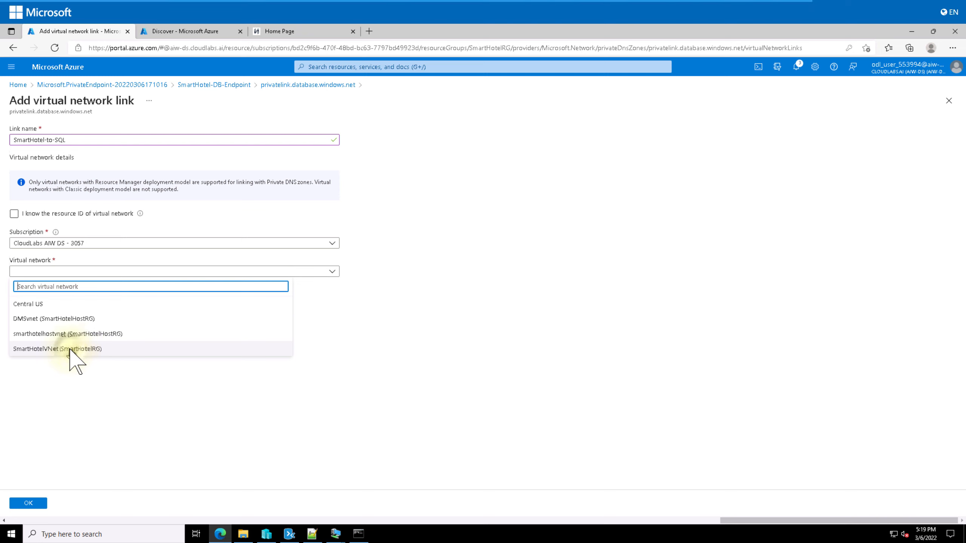
pyautogui.click(76, 349)
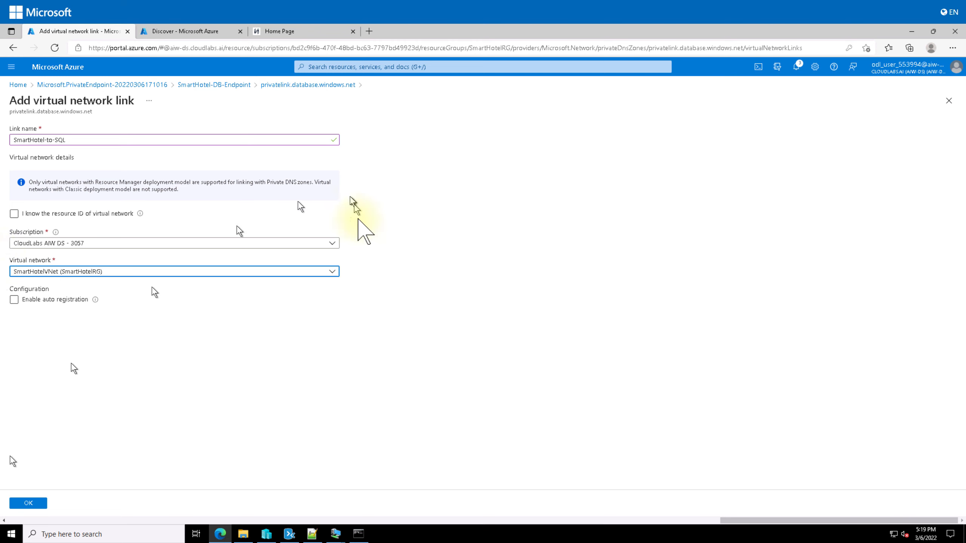
pyautogui.click(38, 505)
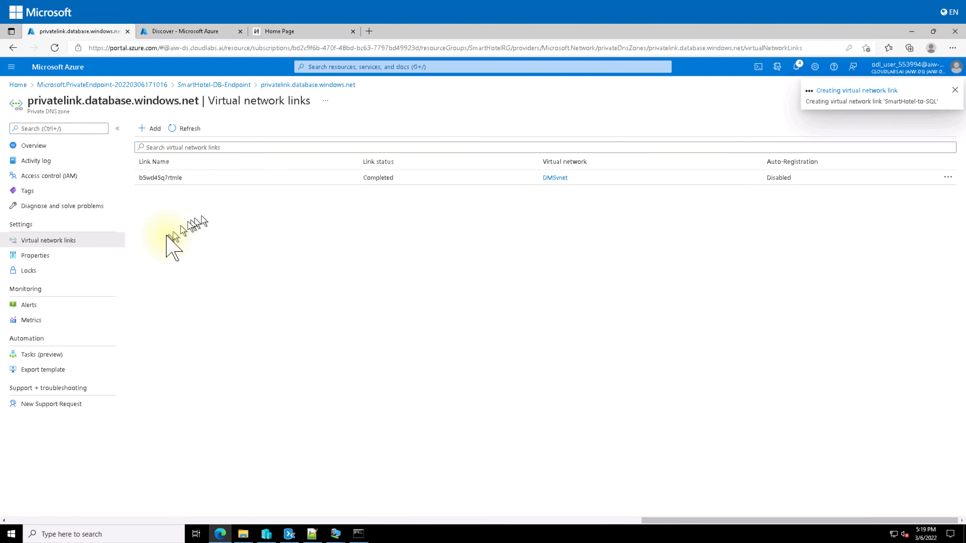
pyautogui.click(212, 32)
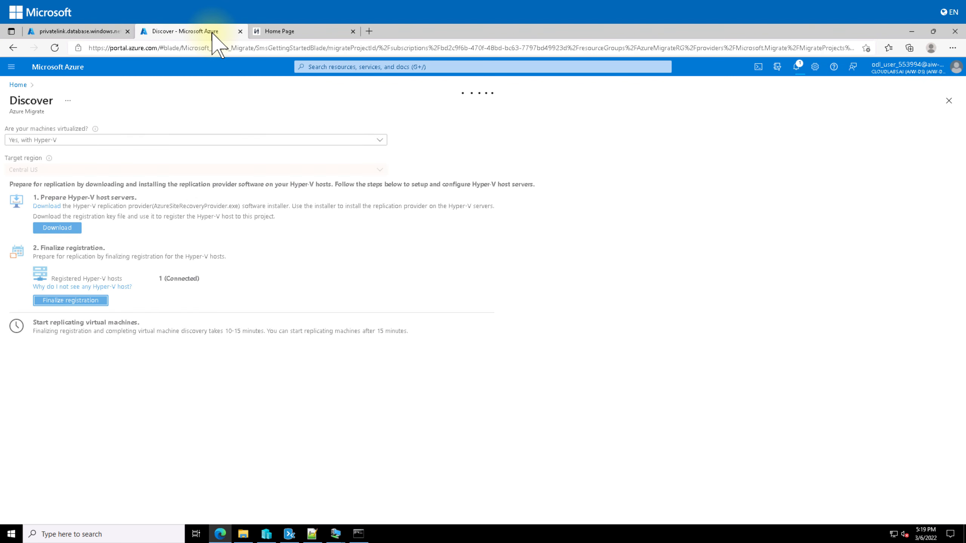
pyautogui.click(114, 33)
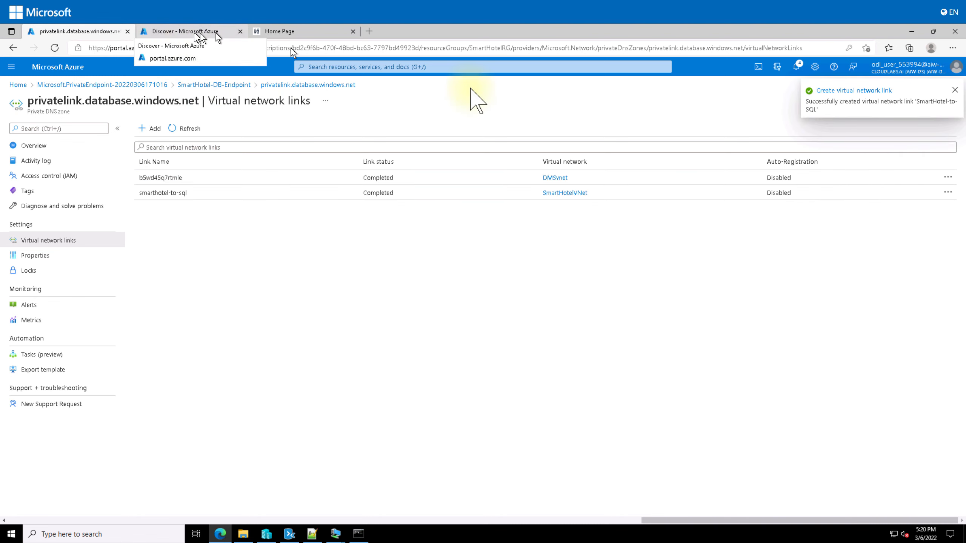
# Return to the Azure portal home page via the Home breadcrumb
pyautogui.click(13, 85)
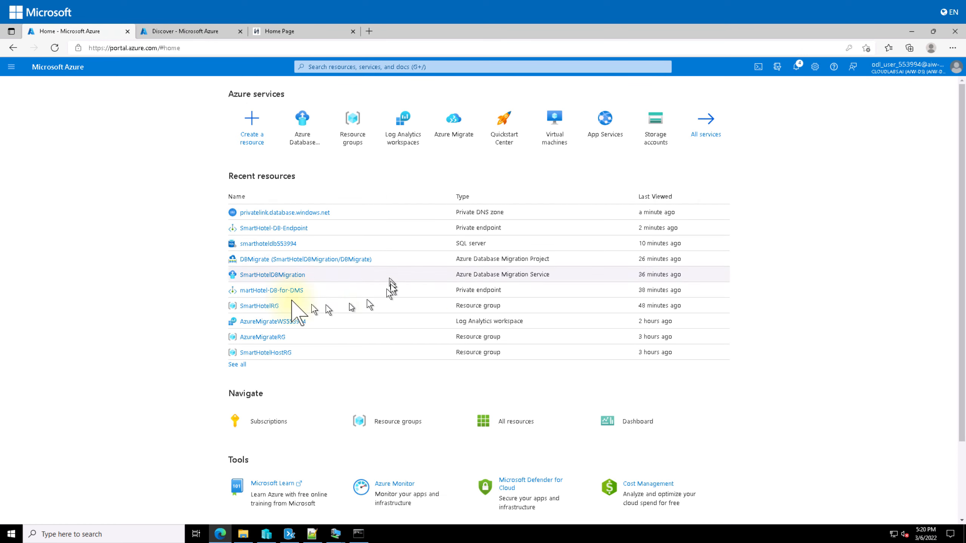
# On smarthoteldb553994's firewalls and virtual networks page, add newVnetRule1 for SmartHotelVNet's SmartHotel subnet
pyautogui.click(280, 244)
pyautogui.scroll(-5, 61, 304)
pyautogui.click(61, 285)
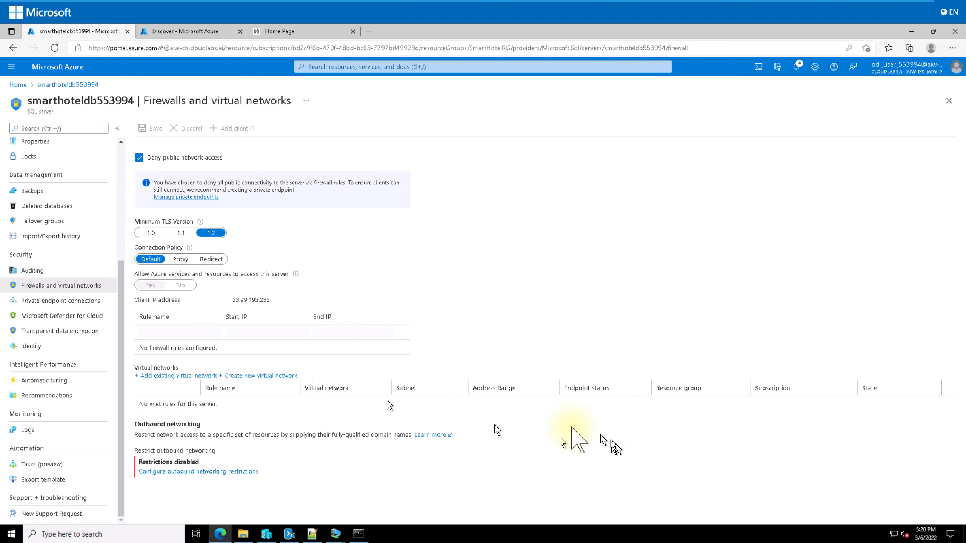
pyautogui.click(182, 375)
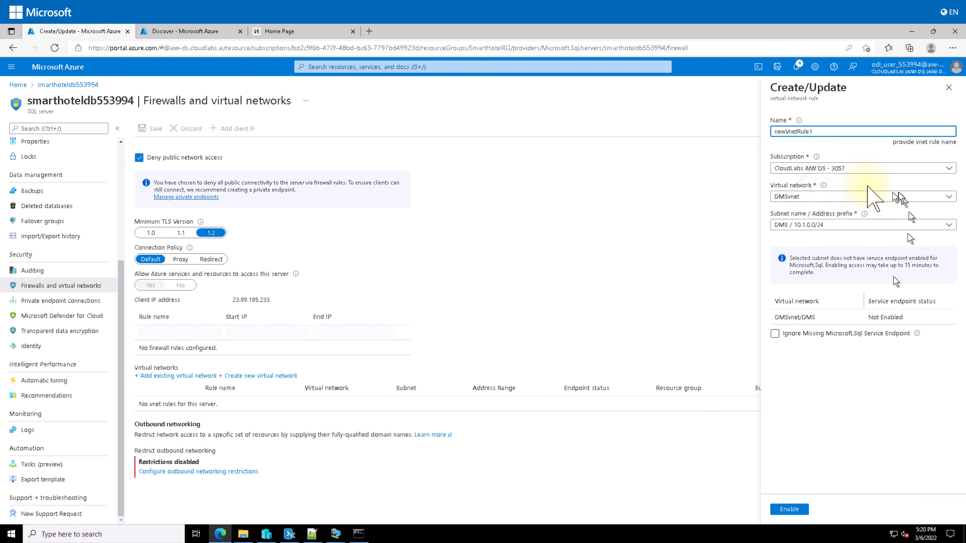
pyautogui.click(824, 196)
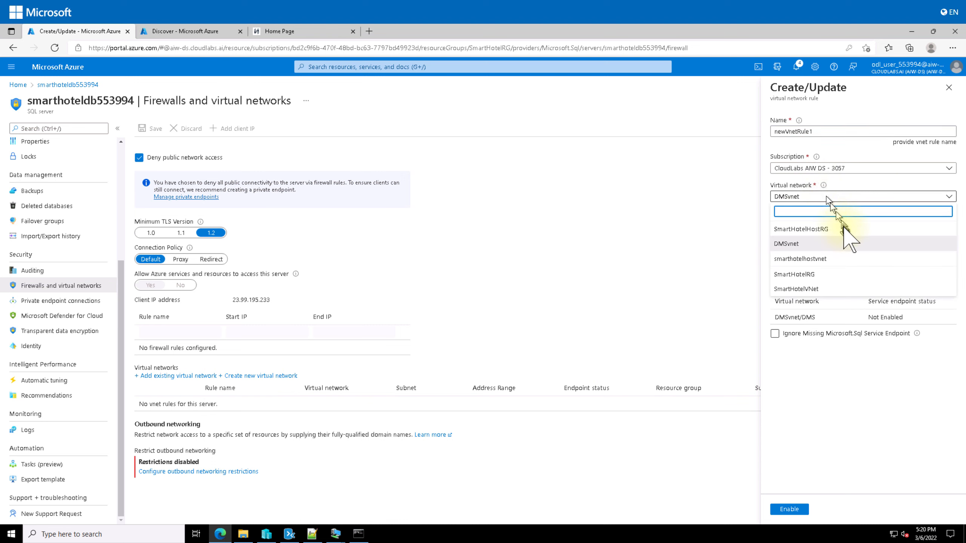
pyautogui.click(821, 290)
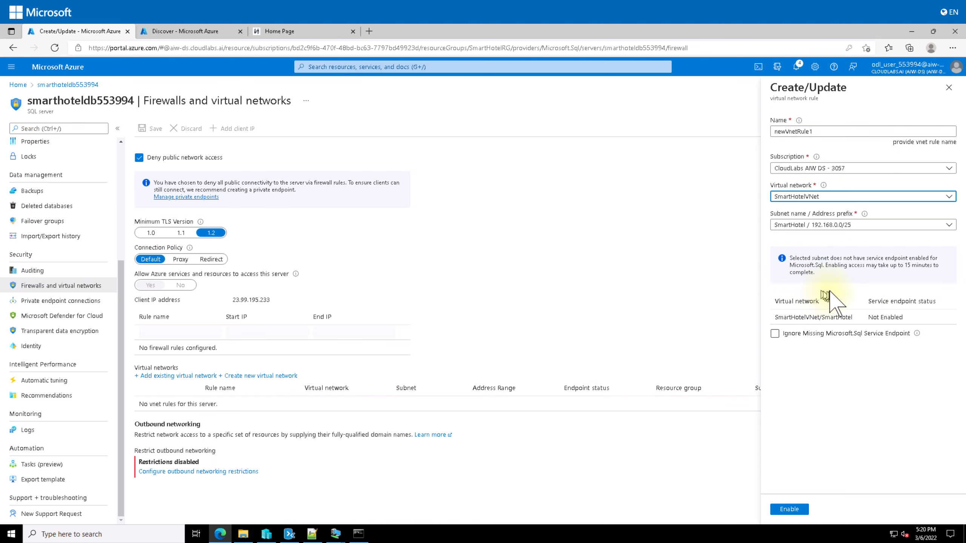
pyautogui.click(812, 226)
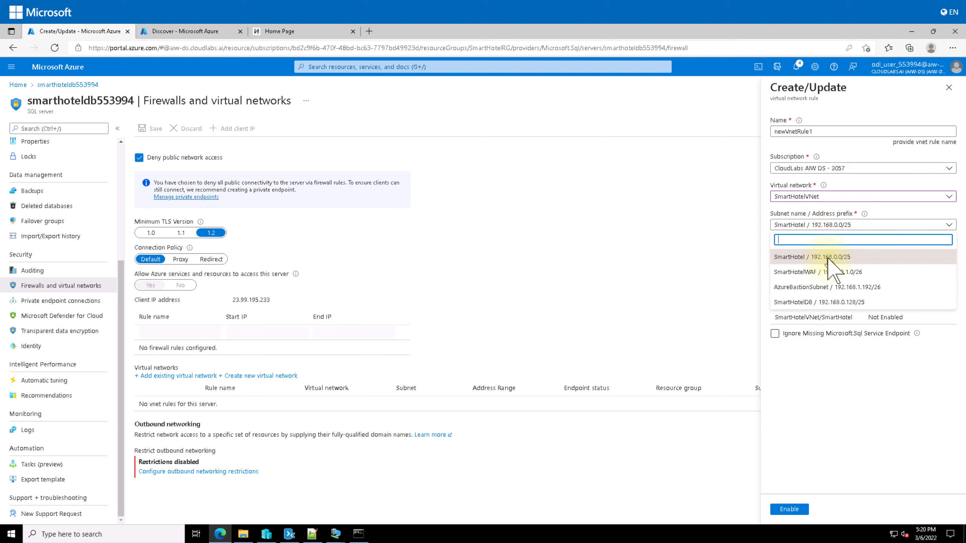
pyautogui.click(829, 256)
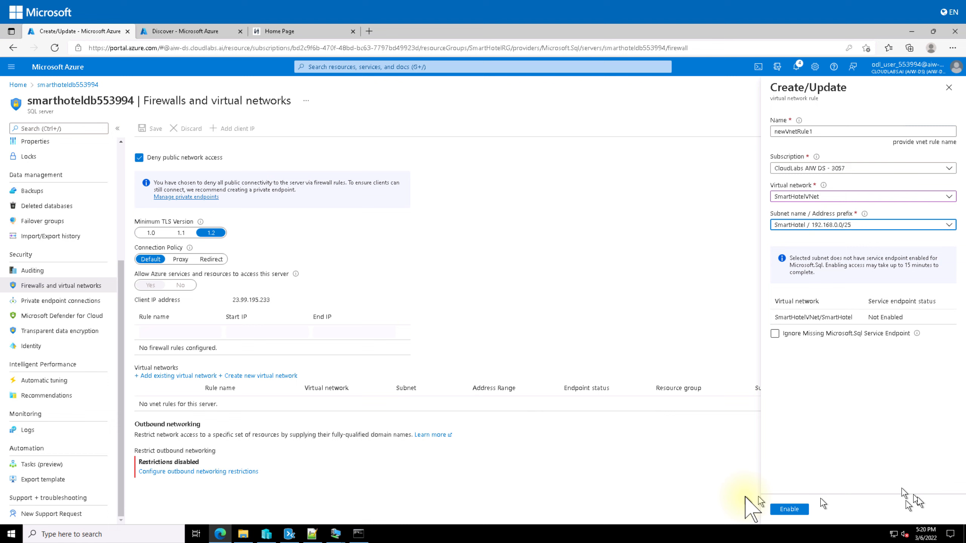
# Enable the Microsoft.Sql service endpoint, allow public network access, and save newVnetRule1
pyautogui.click(803, 510)
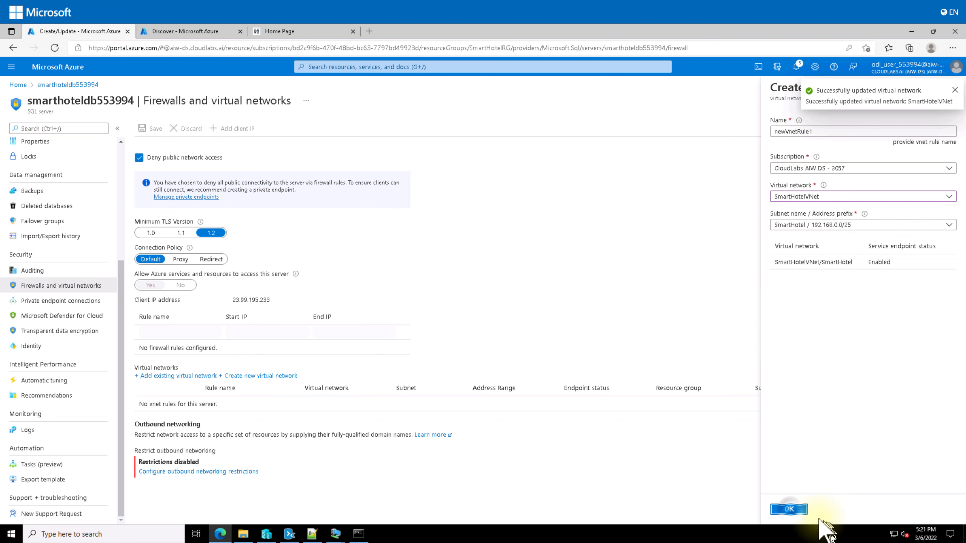
pyautogui.click(789, 509)
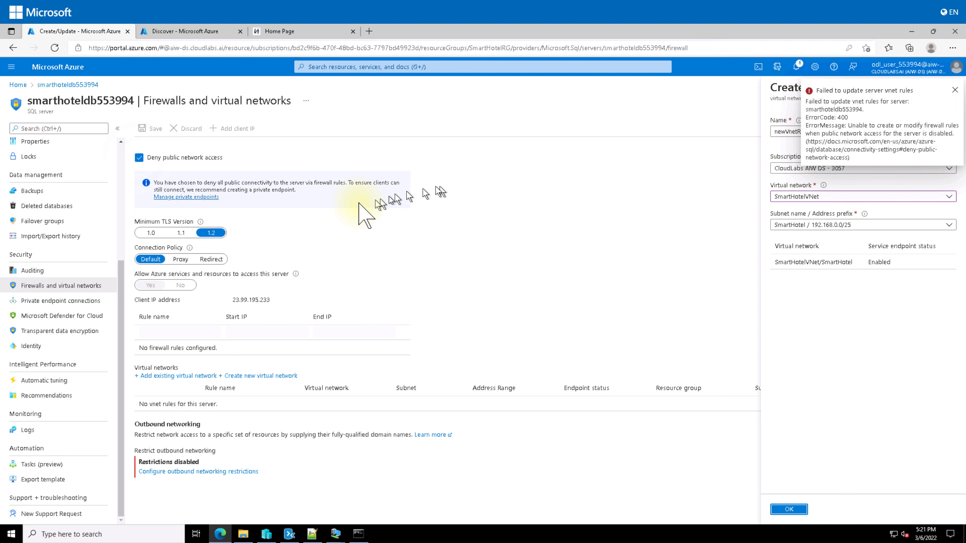
pyautogui.click(139, 157)
pyautogui.click(150, 128)
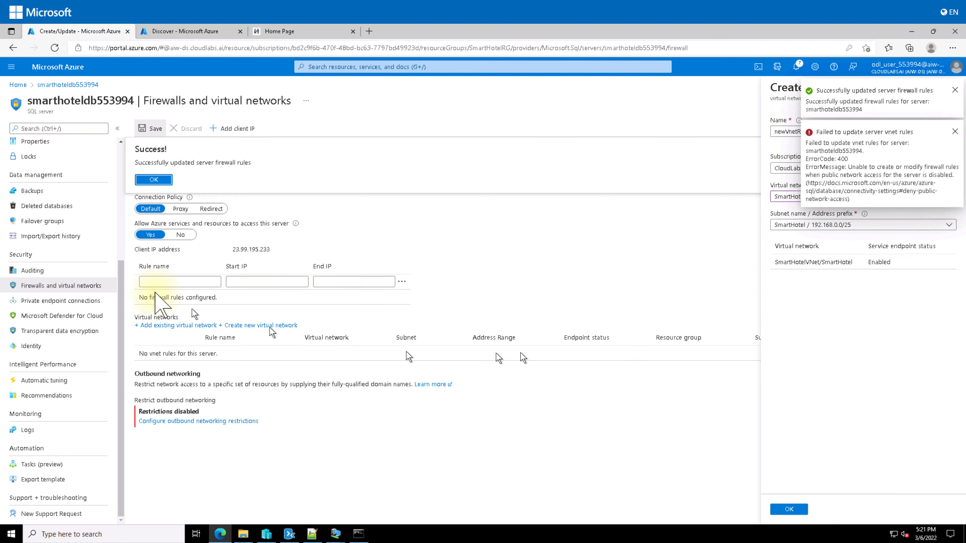
pyautogui.click(153, 180)
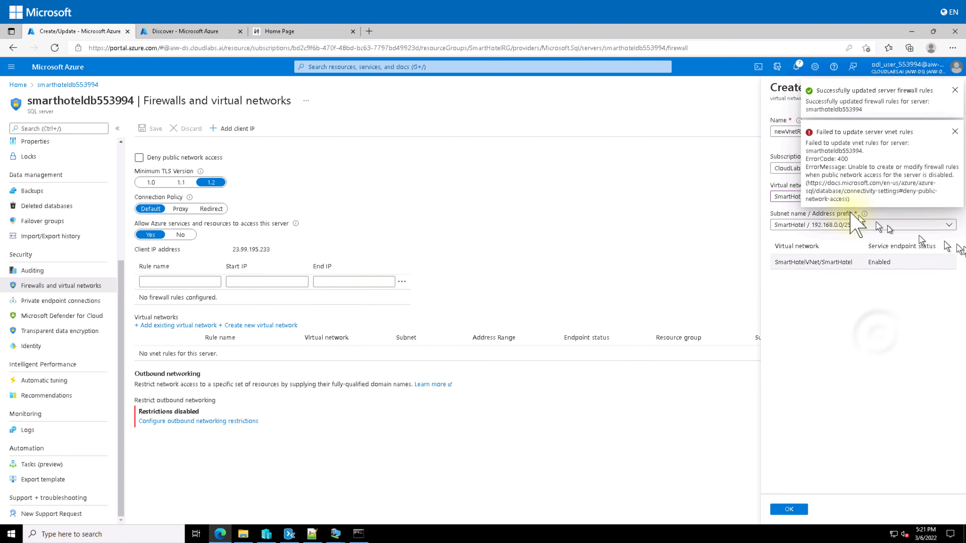
pyautogui.click(789, 509)
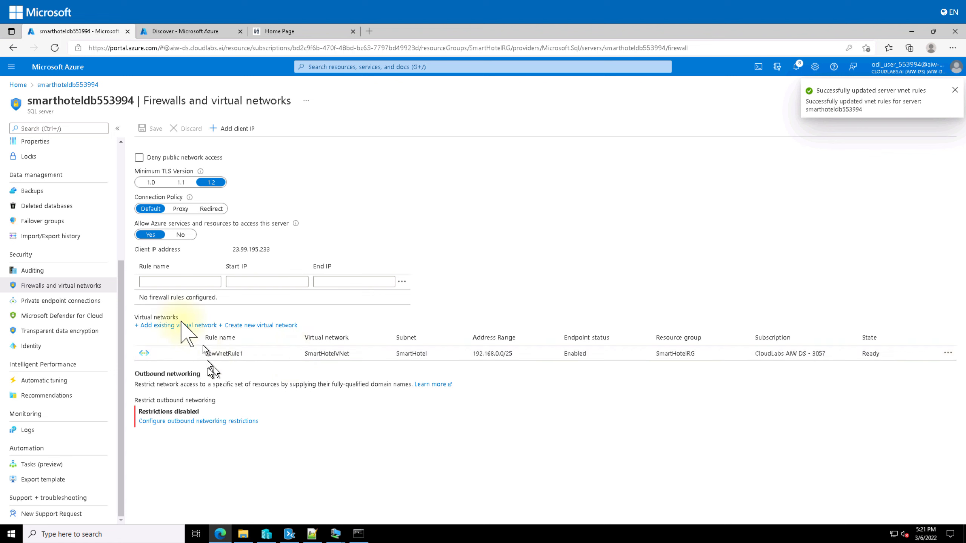
pyautogui.click(178, 326)
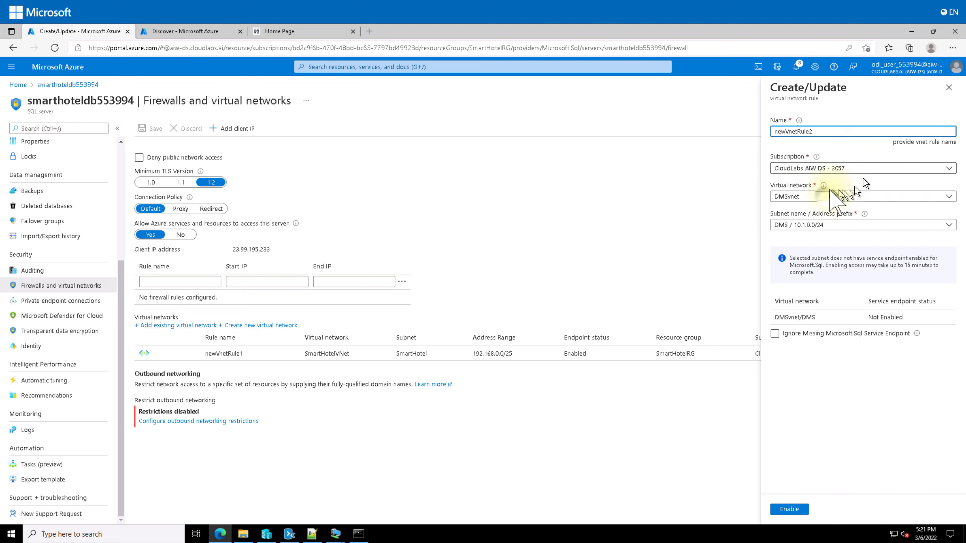
# Add newVnetRule2 for SmartHotelVNet's SmartHotelDB subnet (192.168.0.128/25) with the service endpoint enabled
pyautogui.click(825, 194)
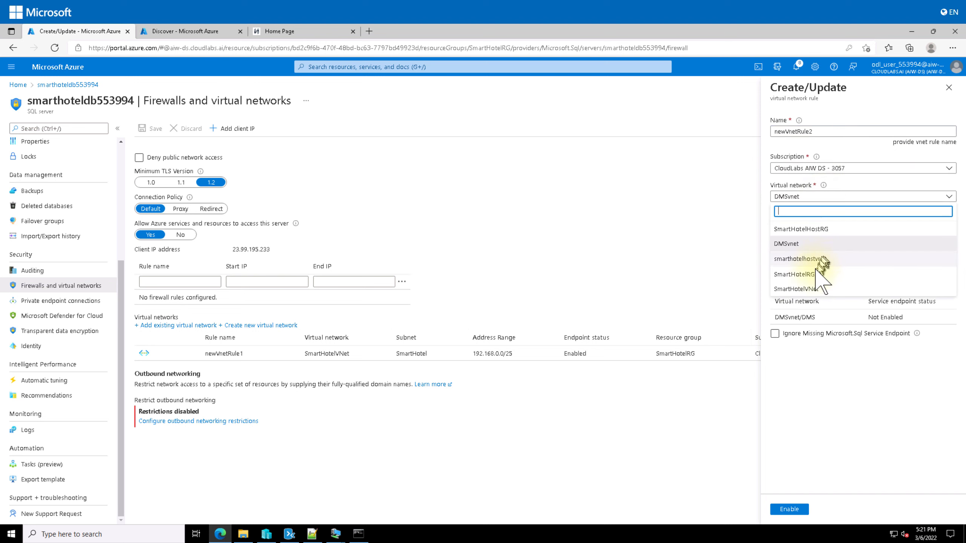
pyautogui.click(806, 288)
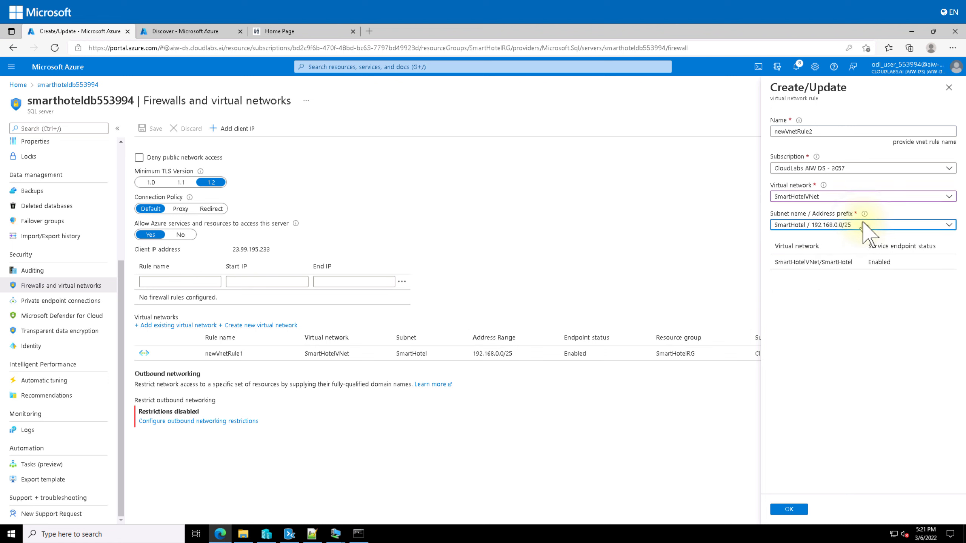
pyautogui.click(863, 225)
pyautogui.click(818, 302)
pyautogui.click(788, 508)
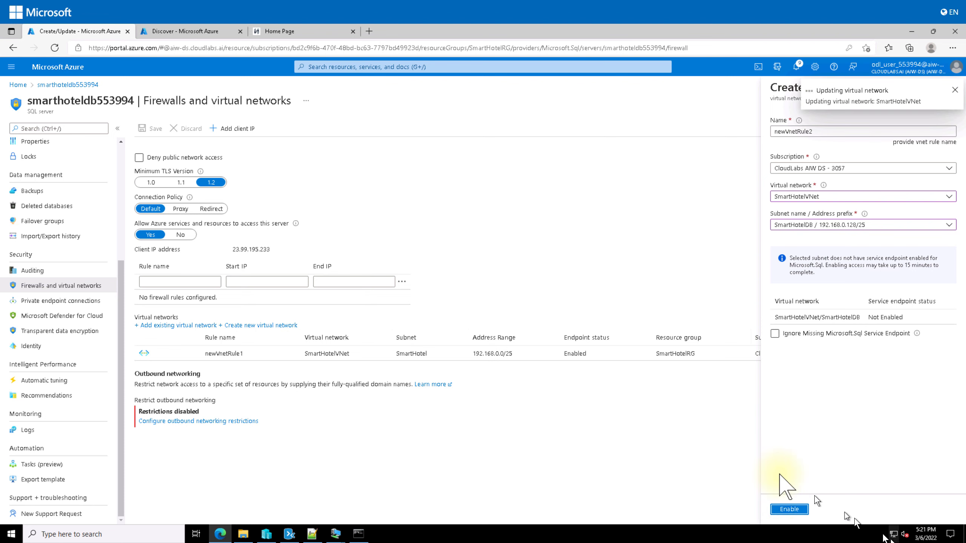
pyautogui.click(788, 509)
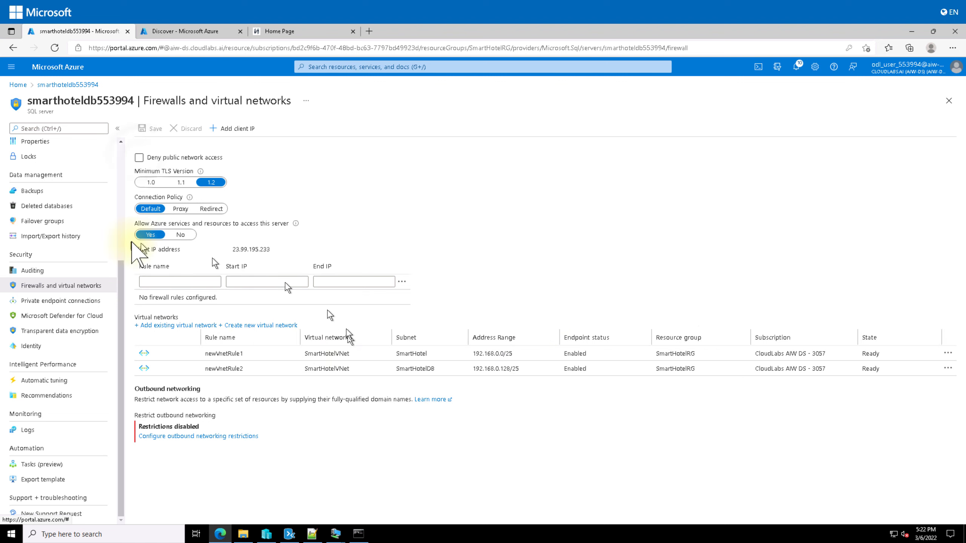
# Turn Deny public network access back on for smarthoteldb553994 and save the change
pyautogui.click(138, 157)
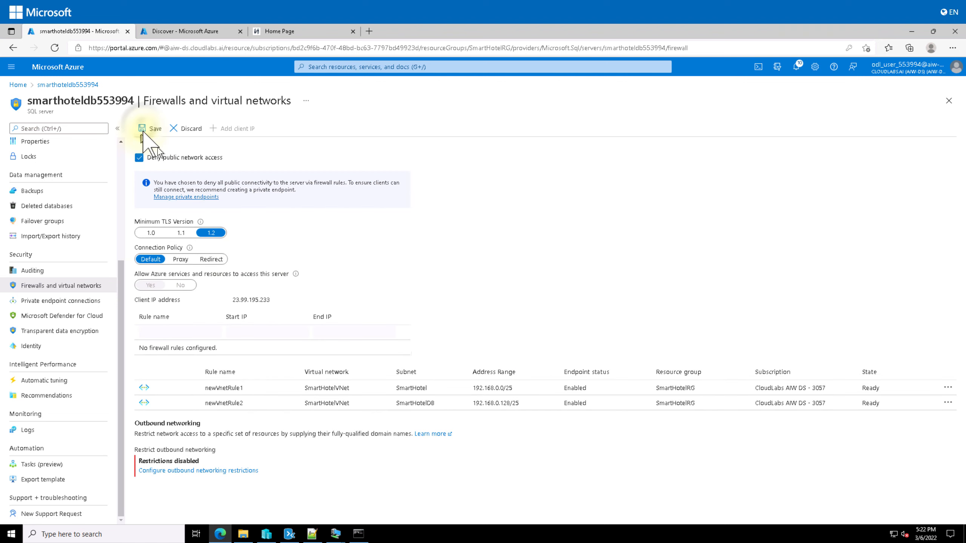
pyautogui.click(147, 129)
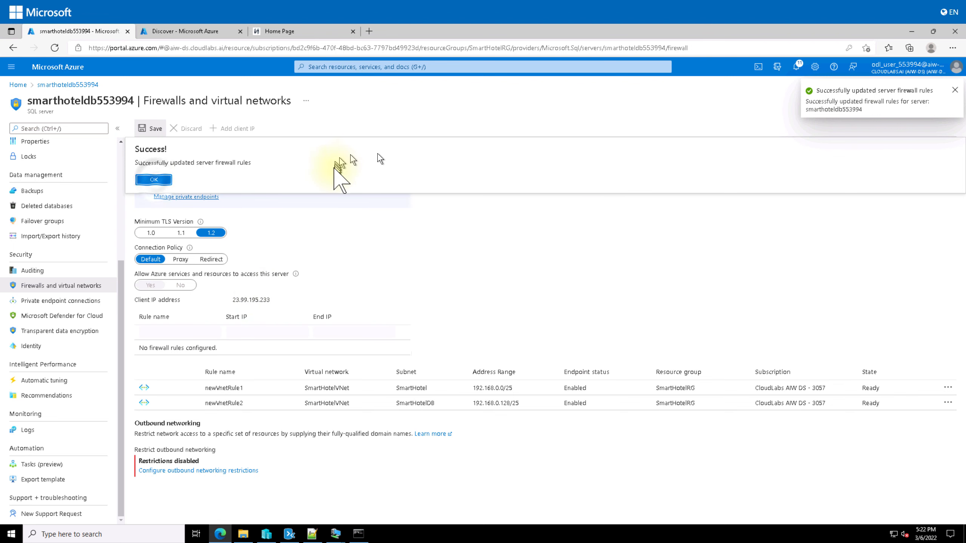
pyautogui.click(154, 179)
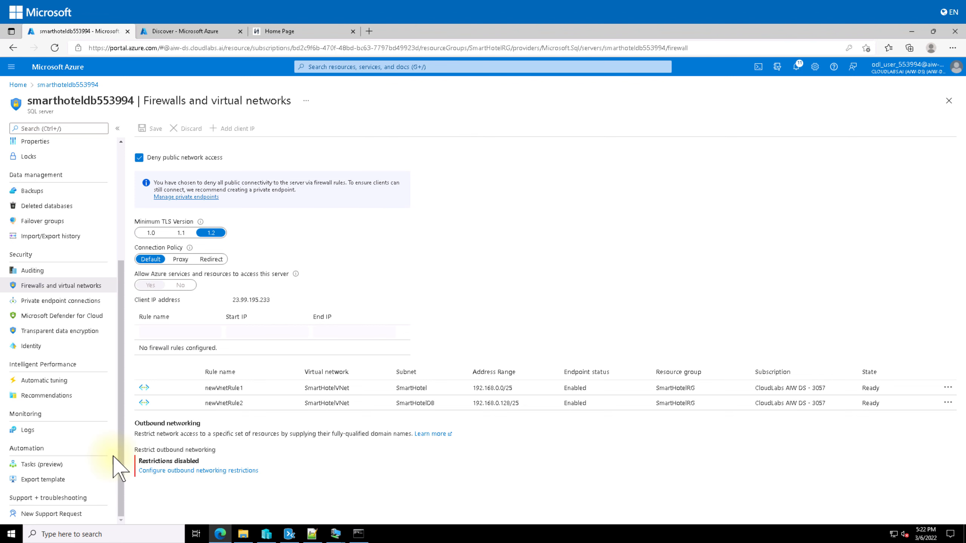
# Go from the Discover page via Home to Azure Migrate's Servers, databases and web apps overview
pyautogui.click(209, 31)
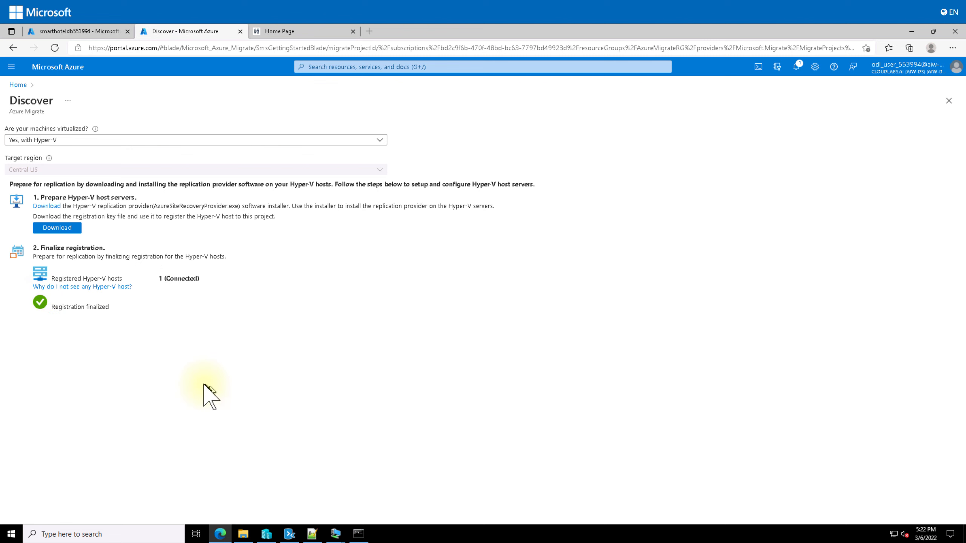
pyautogui.click(17, 84)
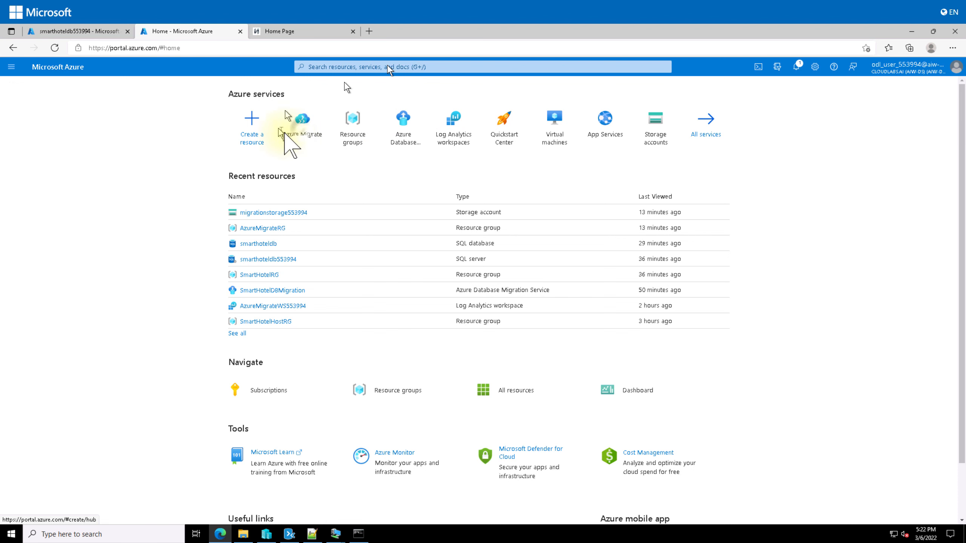
pyautogui.click(302, 126)
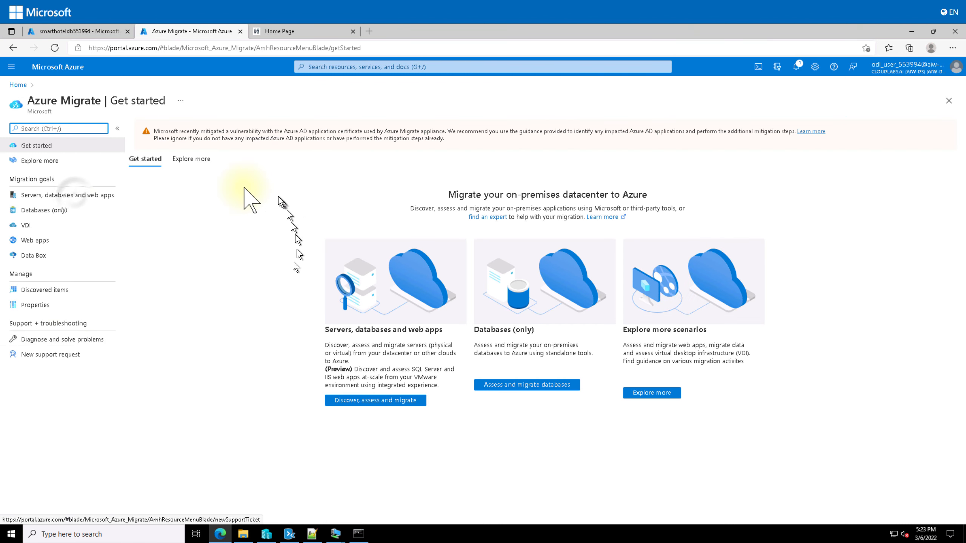
pyautogui.click(76, 195)
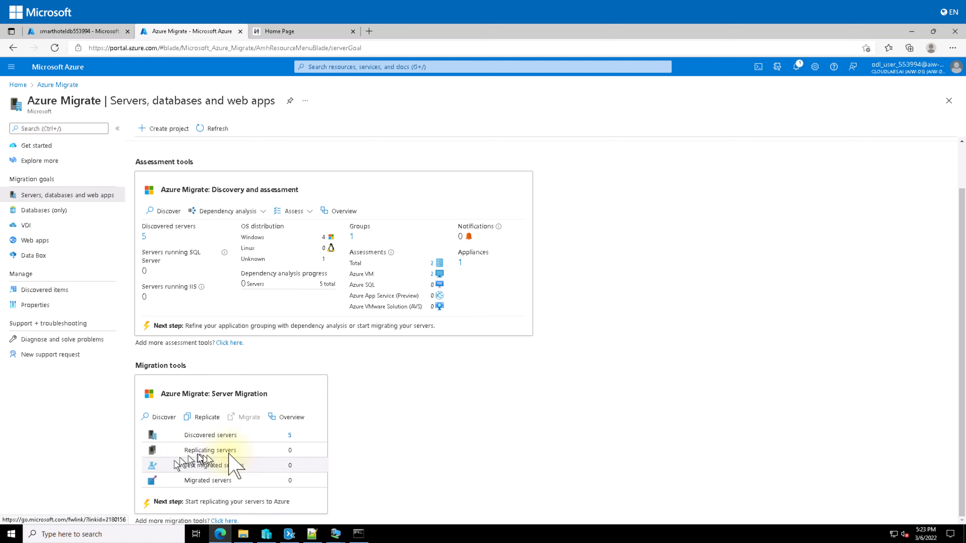
pyautogui.click(289, 436)
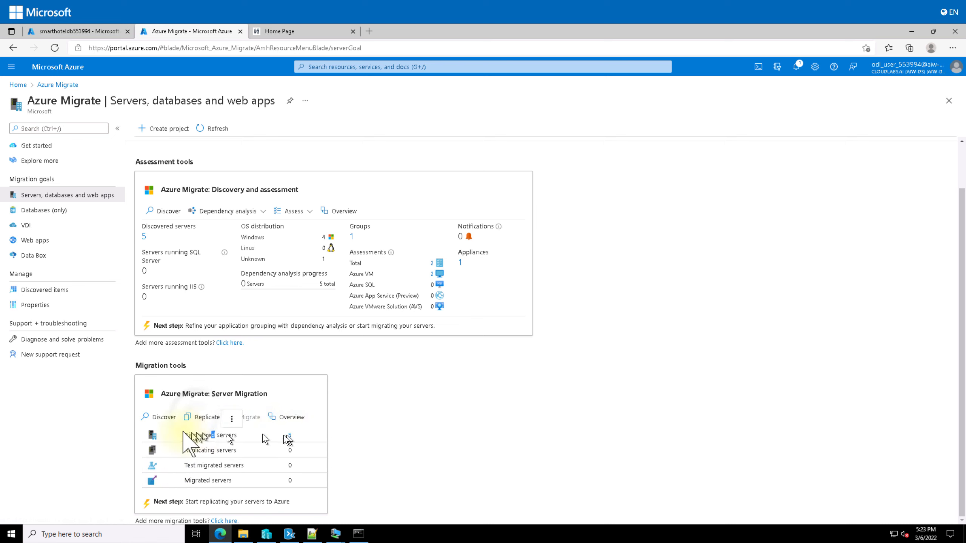
# Start the Replicate wizard, importing settings from SmartHotelAssessment for the SmartHotel VMs group
pyautogui.click(197, 417)
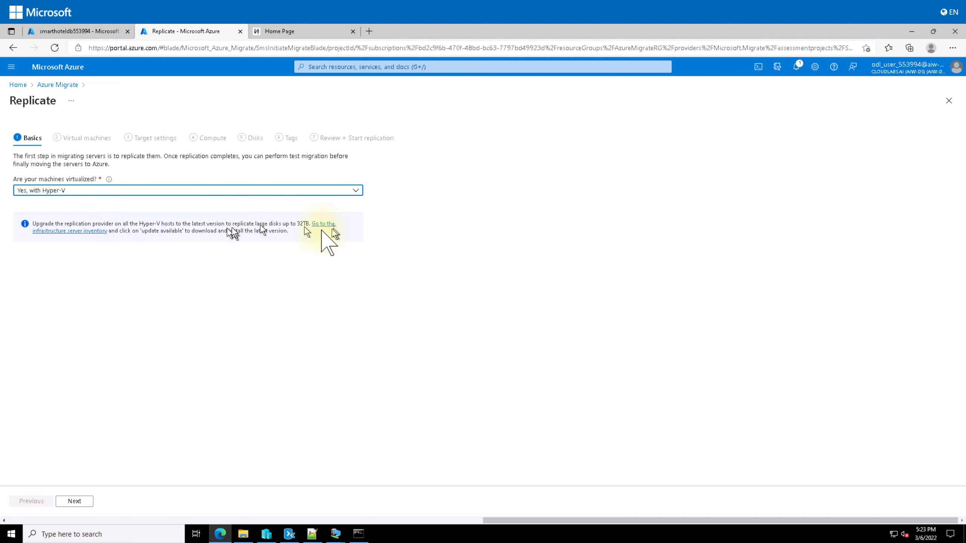
pyautogui.click(74, 501)
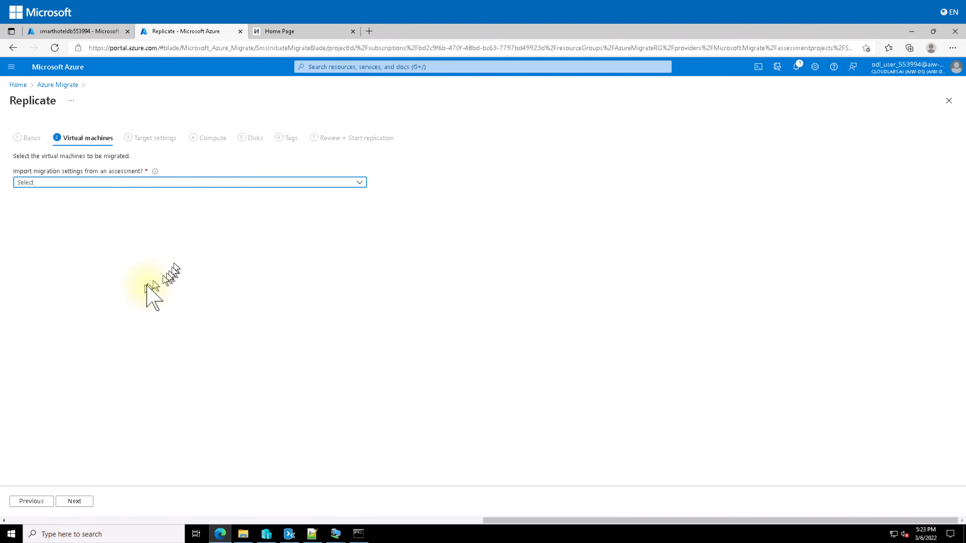
pyautogui.click(101, 182)
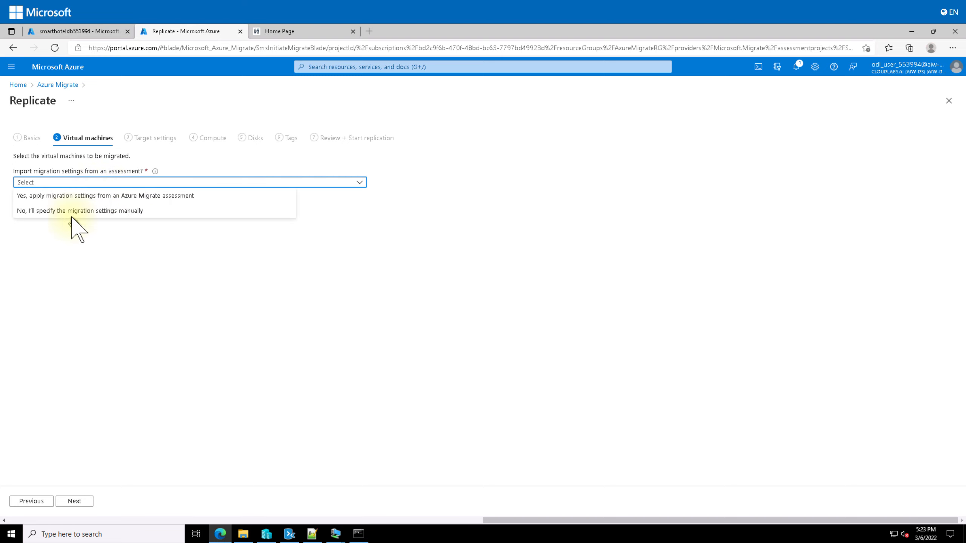
pyautogui.click(148, 196)
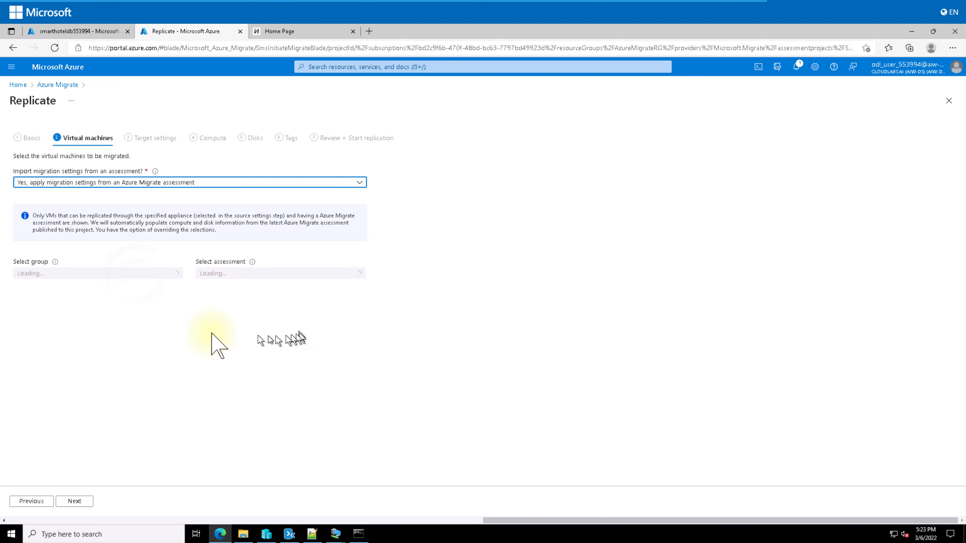
pyautogui.click(137, 274)
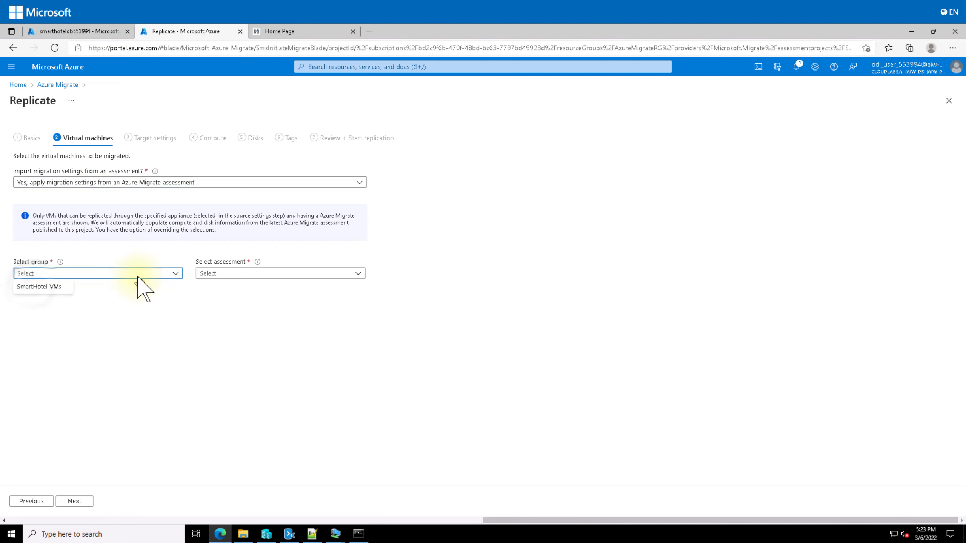
pyautogui.click(42, 287)
pyautogui.click(268, 273)
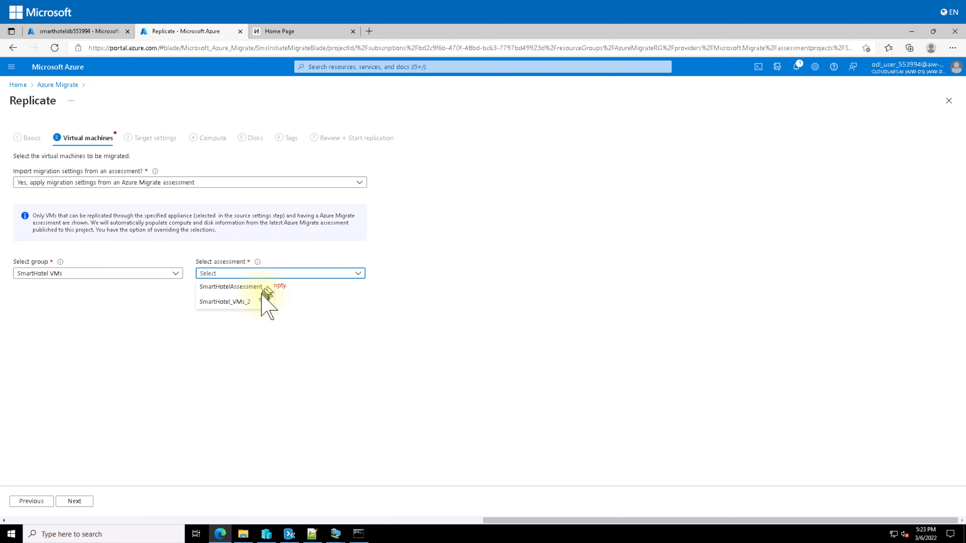
pyautogui.click(247, 287)
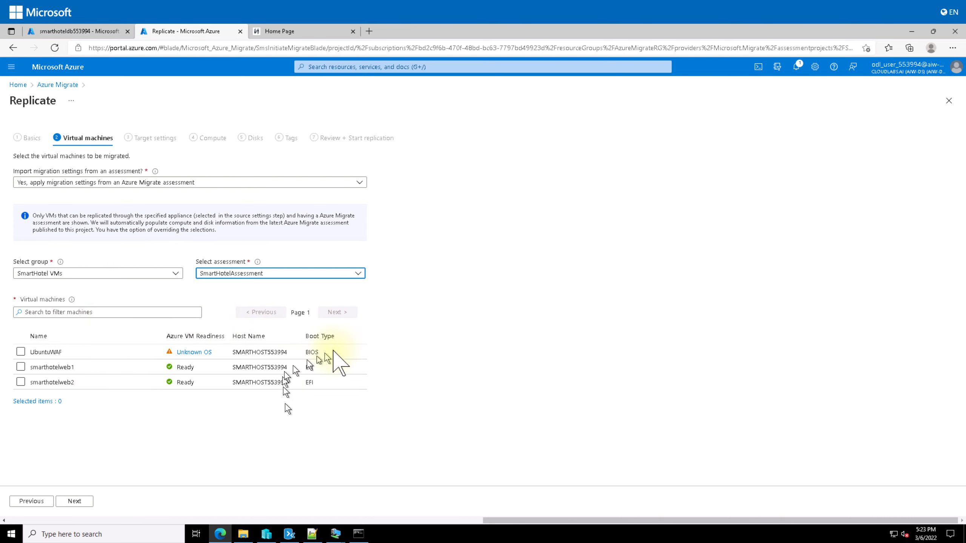
# Select UbuntuWAF, smarthotelweb1 and smarthotelweb2 for replication
pyautogui.click(21, 351)
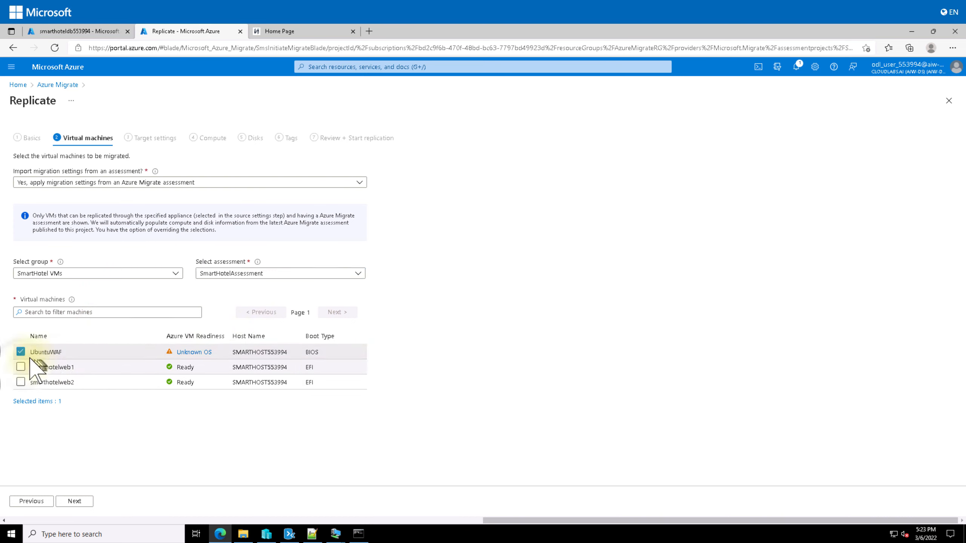
pyautogui.click(21, 367)
pyautogui.click(21, 382)
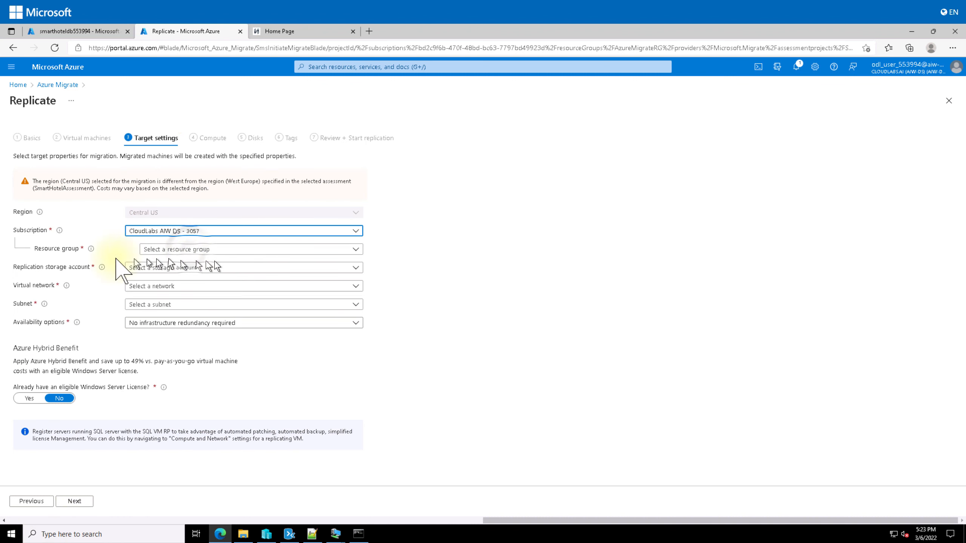
# Set the target resource group to SmartHotelRG and use the migration storage account
pyautogui.click(189, 251)
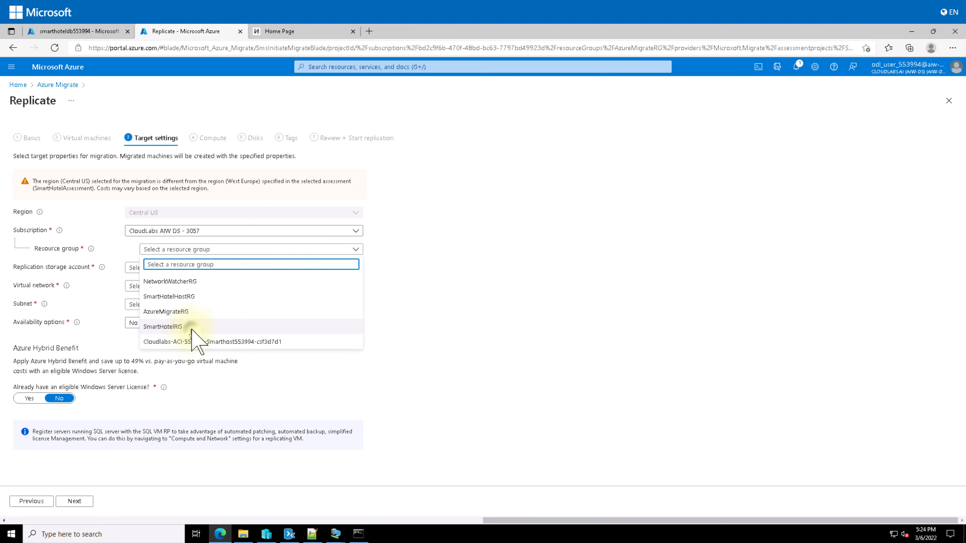
pyautogui.click(183, 328)
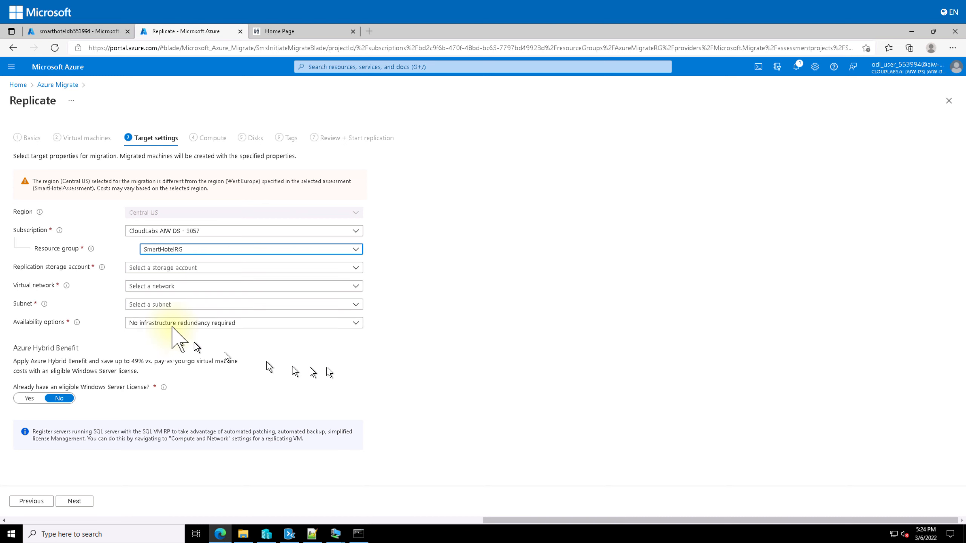
pyautogui.click(164, 268)
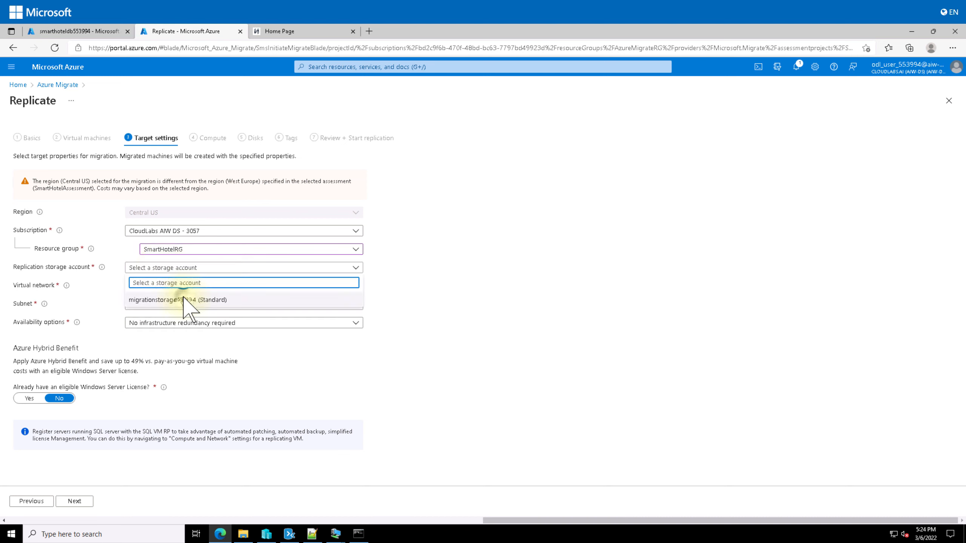
pyautogui.click(187, 300)
# Target SmartHotelVNet's SmartHotel subnet and apply Hybrid Benefit for the Windows Server license
pyautogui.click(162, 286)
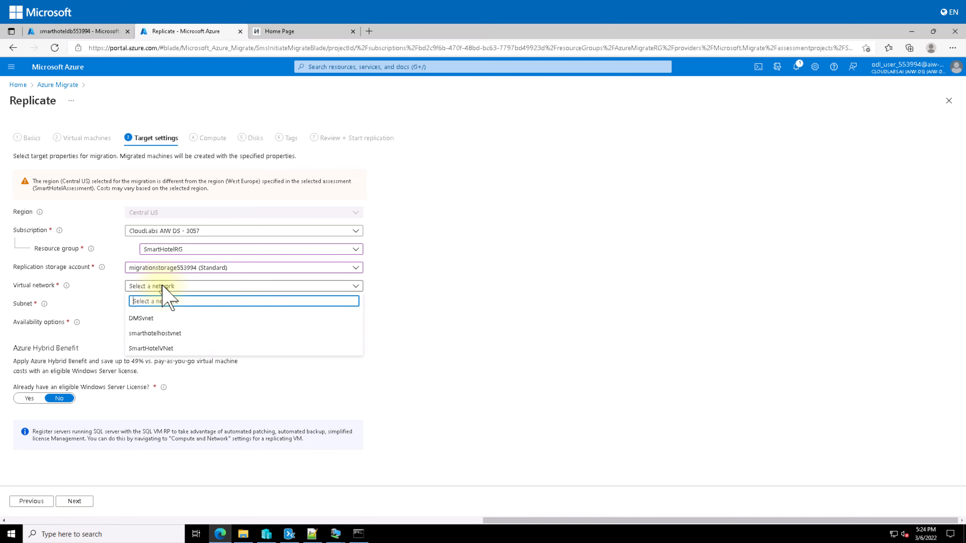
pyautogui.click(170, 349)
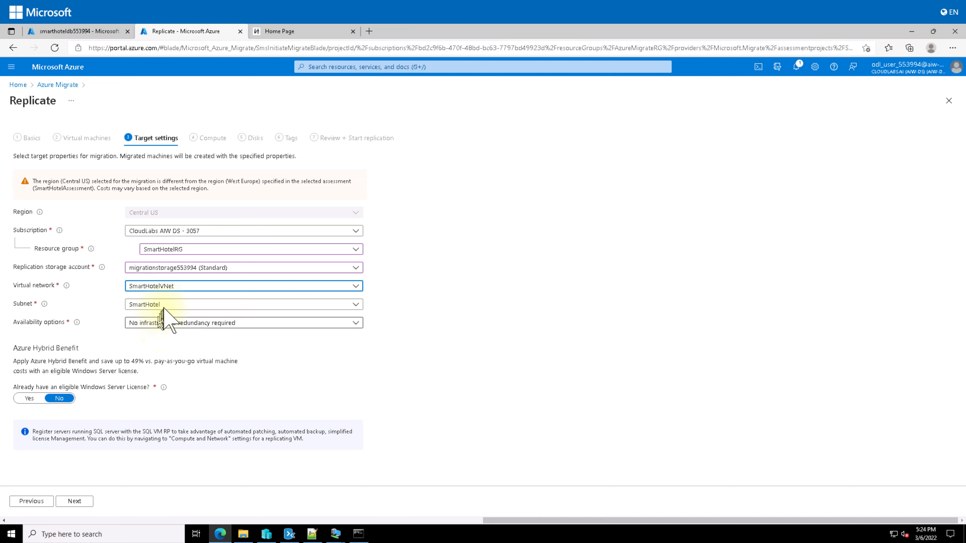
pyautogui.click(167, 304)
pyautogui.click(14, 353)
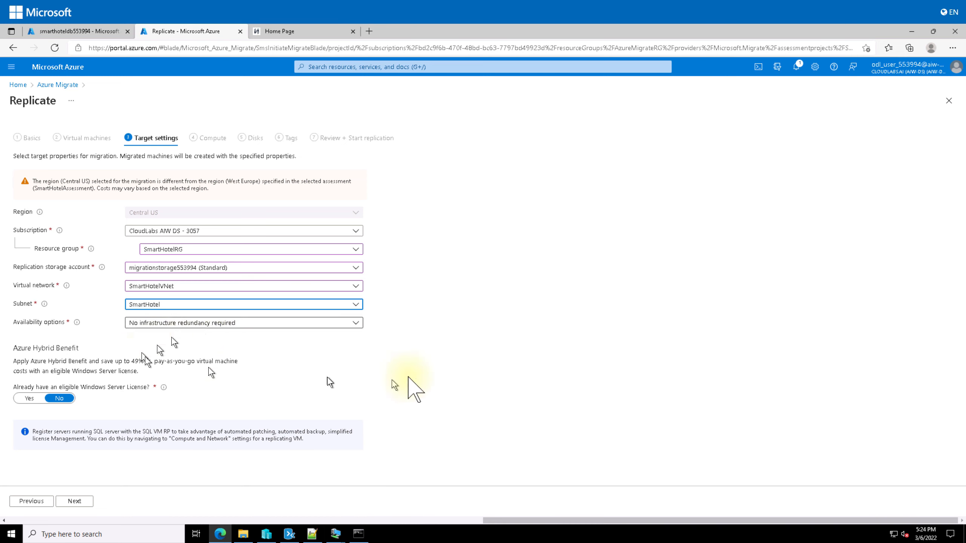
pyautogui.click(29, 399)
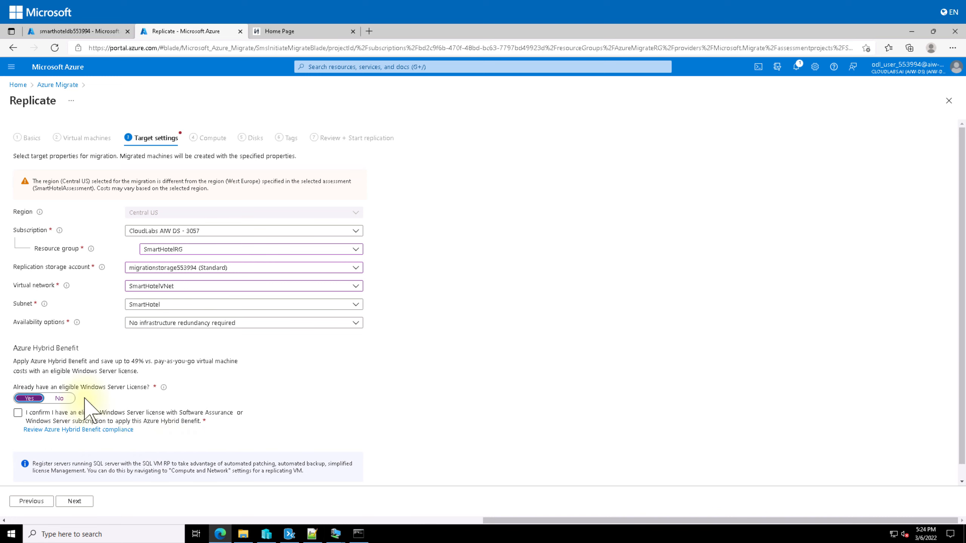
pyautogui.click(75, 501)
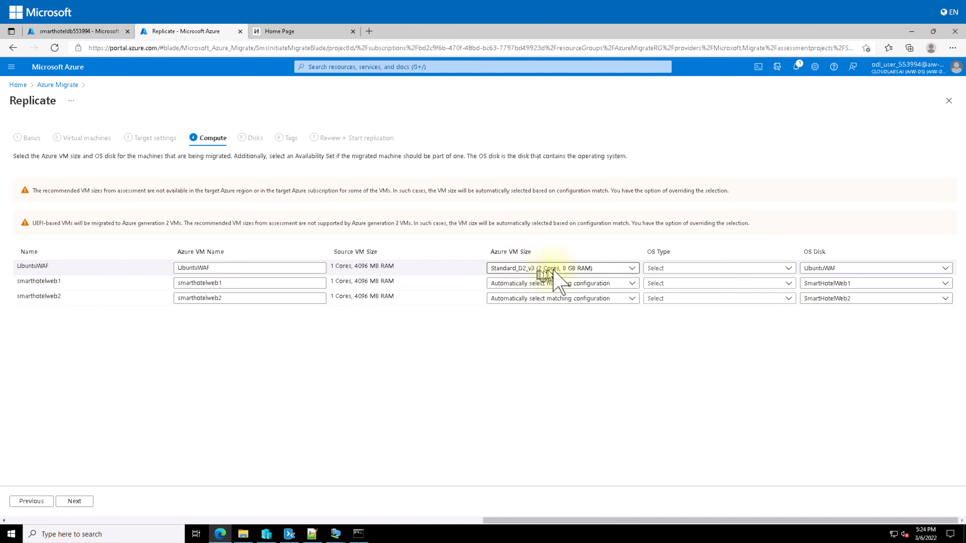
# Size UbuntuWAF, smarthotelweb1 and smarthotelweb2 as Standard_F2s_v2
pyautogui.click(537, 268)
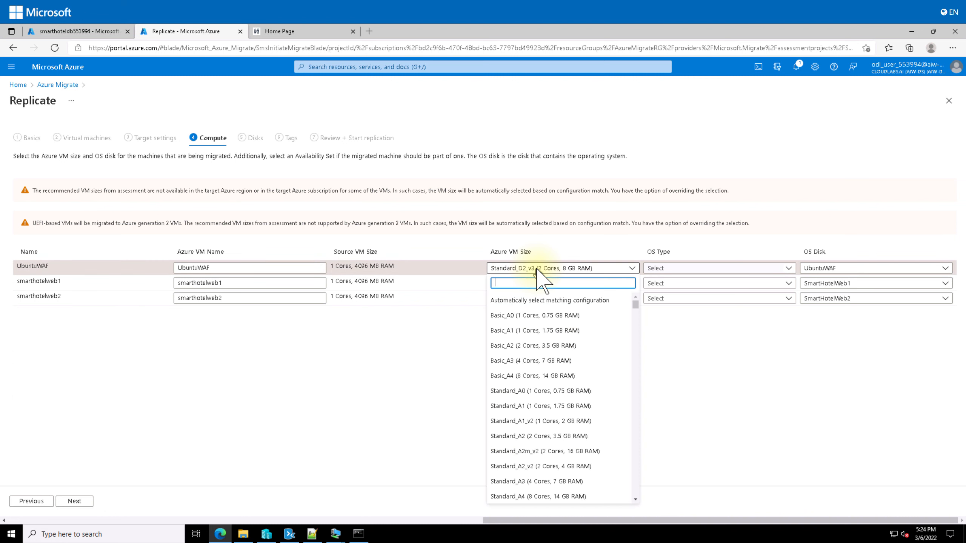
pyautogui.write('F2s')
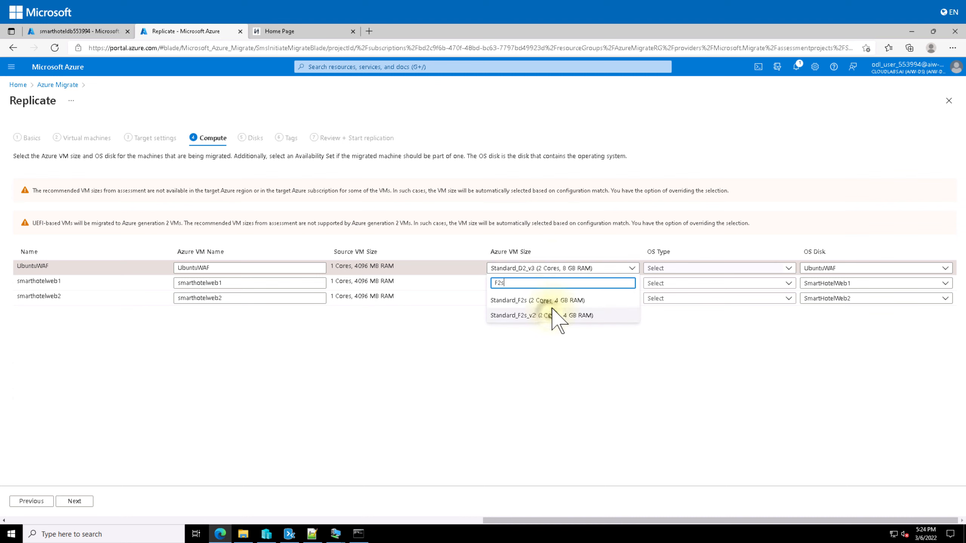
pyautogui.click(553, 315)
pyautogui.click(554, 283)
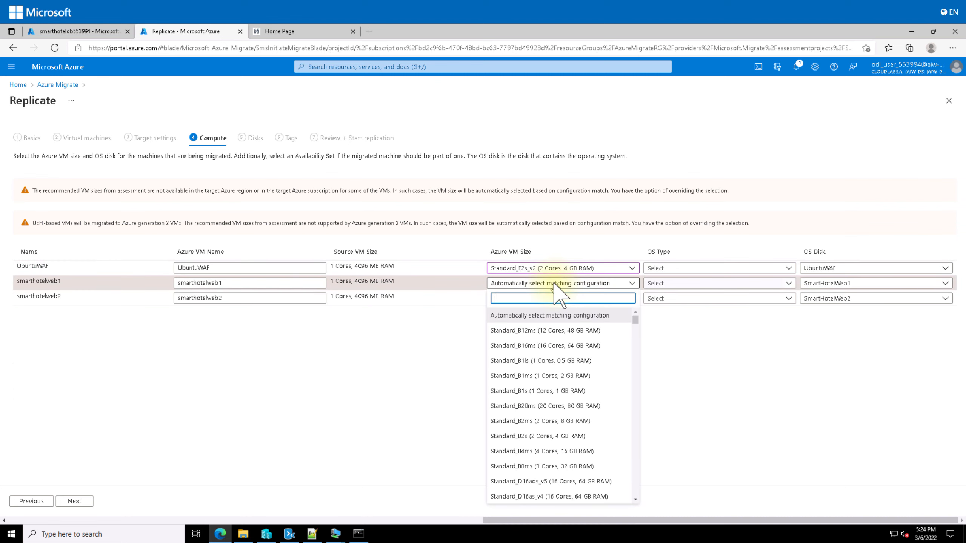
pyautogui.write('F2s')
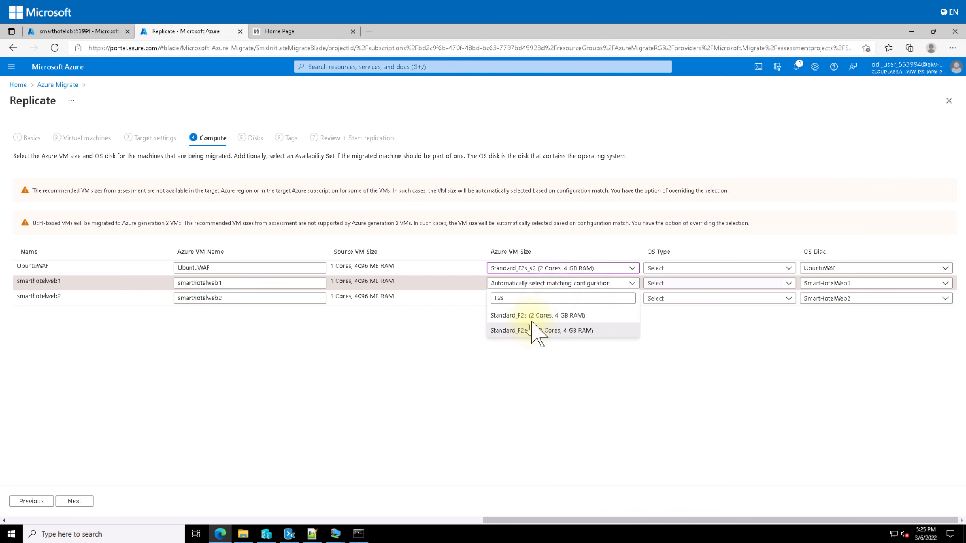
pyautogui.click(542, 330)
pyautogui.click(554, 299)
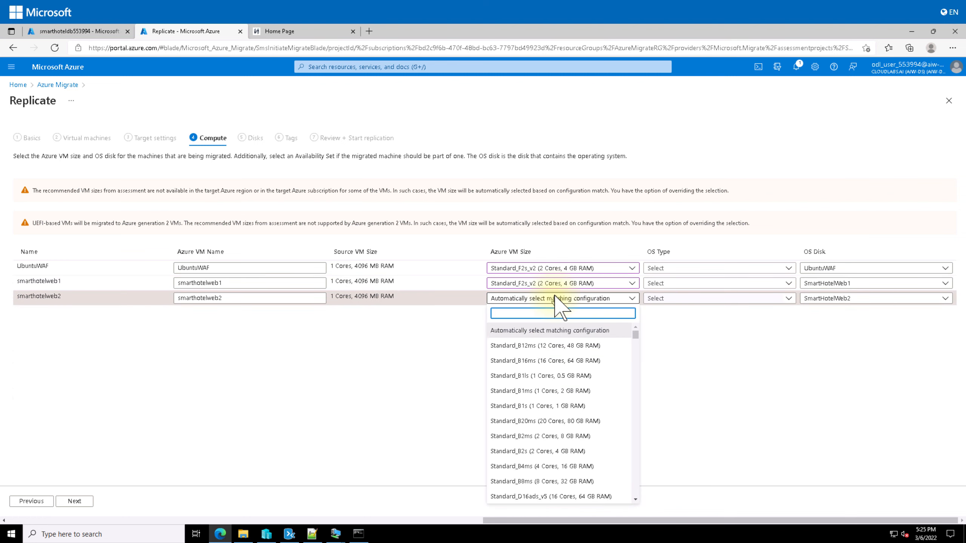
pyautogui.write('F2s')
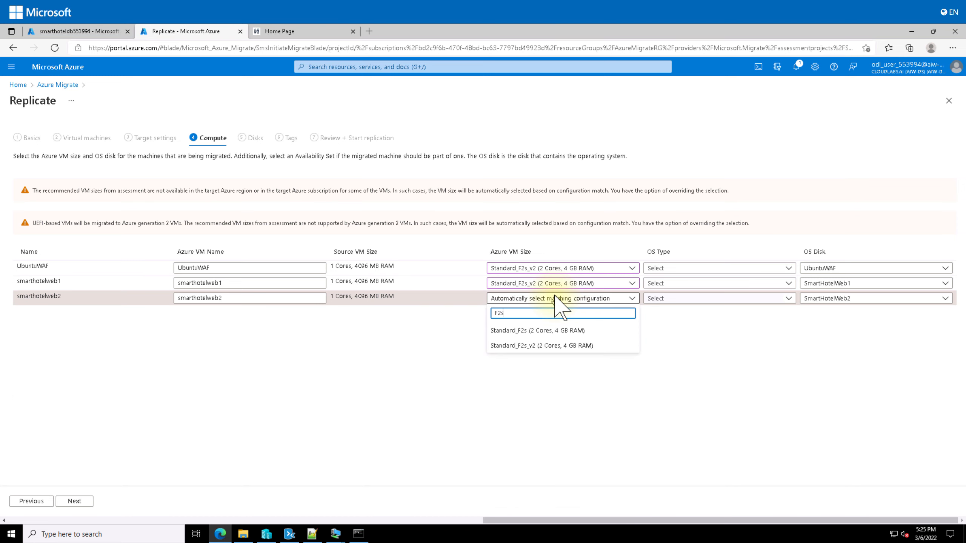
pyautogui.click(555, 346)
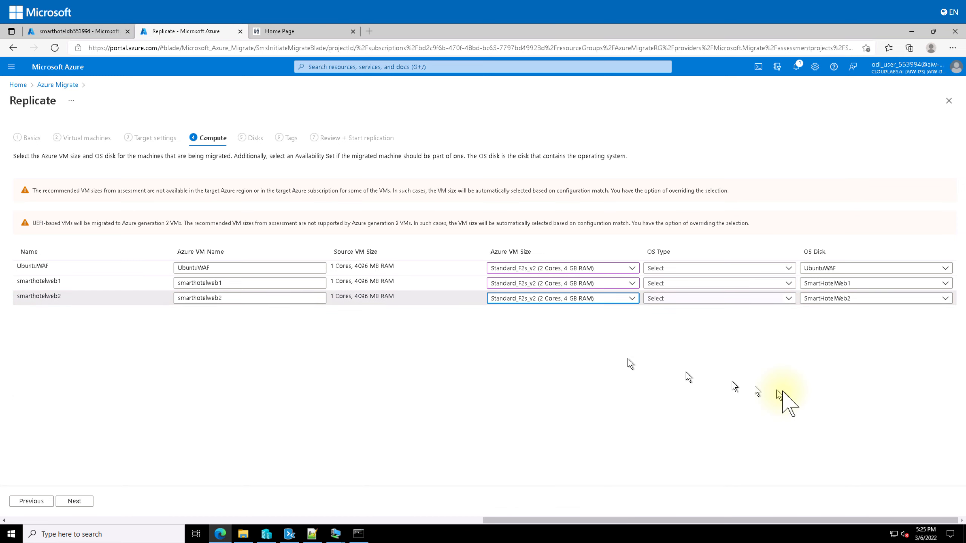
# Set OS type Linux for UbuntuWAF and Windows for both web servers, then proceed to Disks
pyautogui.click(663, 268)
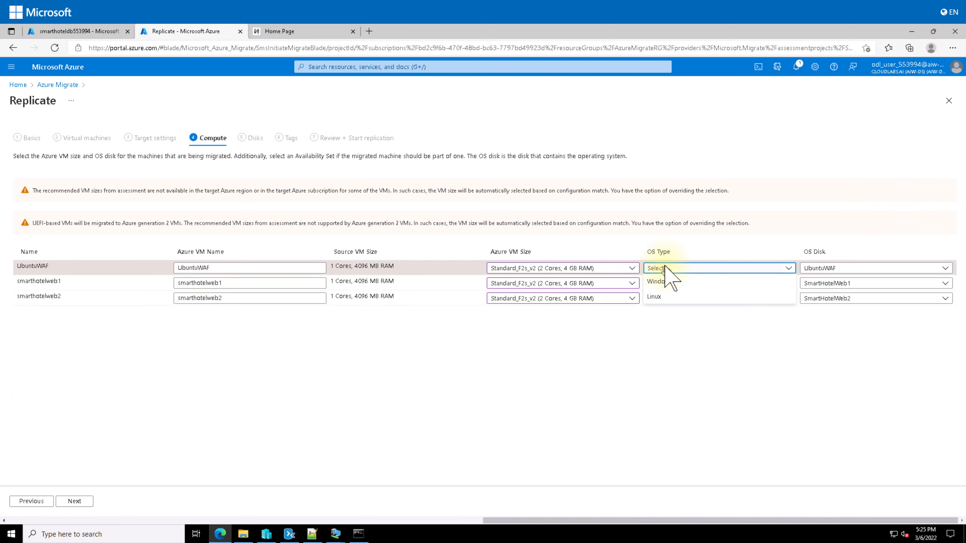
pyautogui.click(662, 296)
pyautogui.click(688, 284)
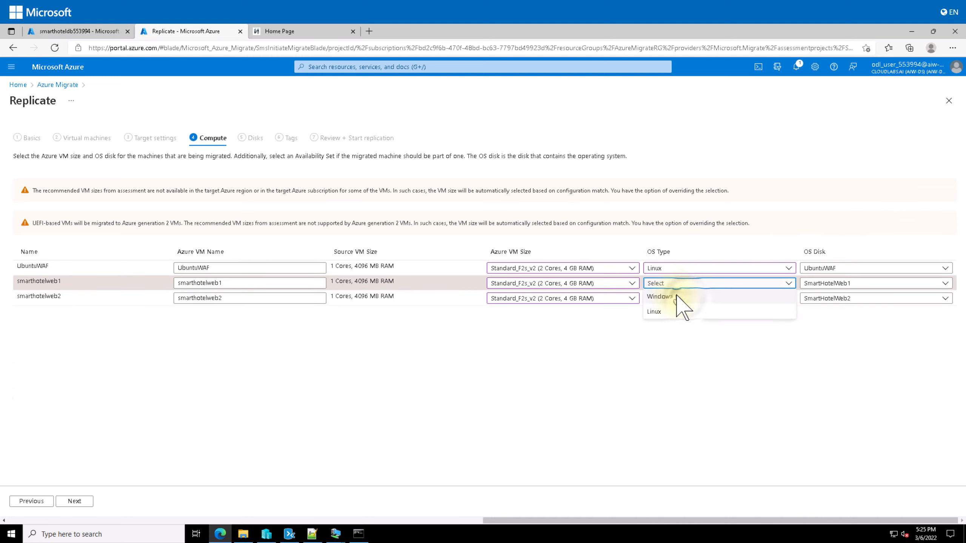
pyautogui.click(681, 297)
pyautogui.click(689, 302)
pyautogui.click(691, 311)
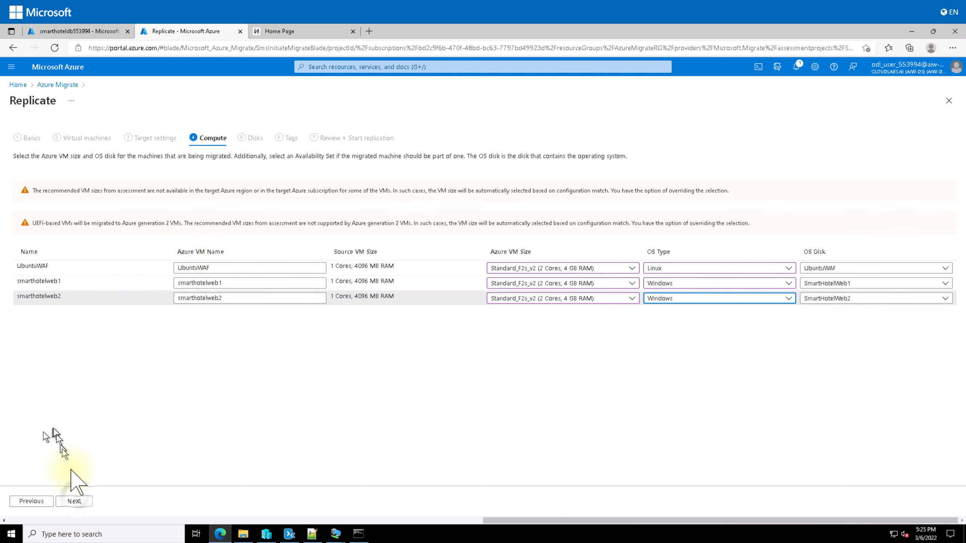
pyautogui.click(74, 501)
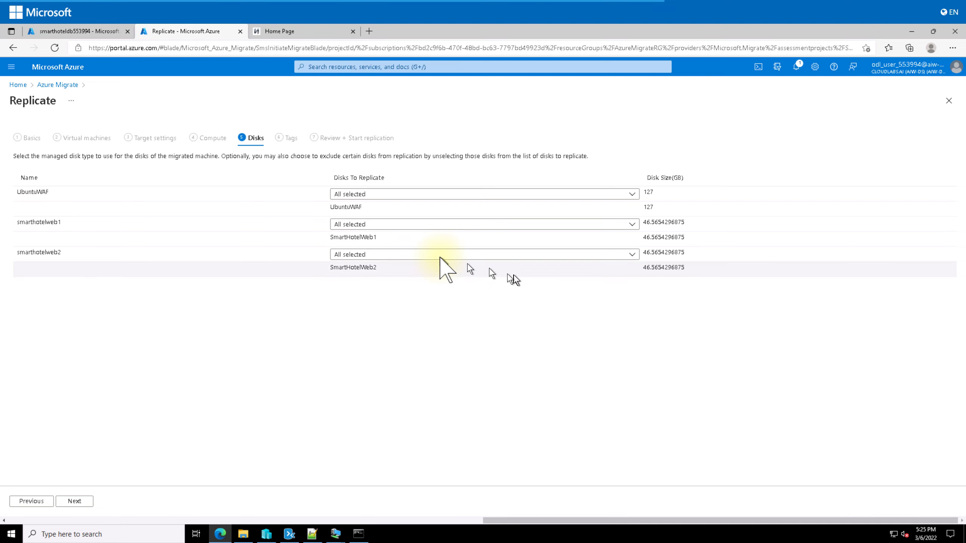
pyautogui.click(407, 256)
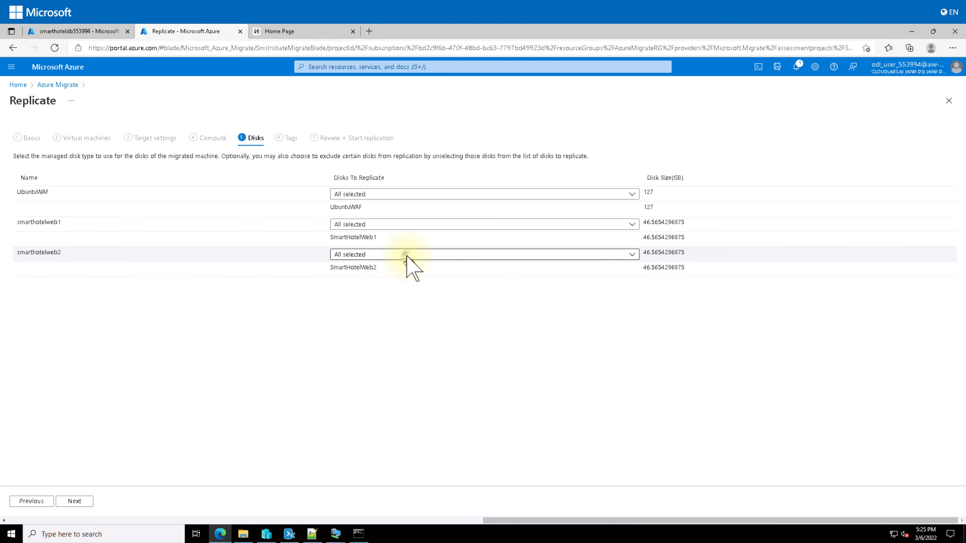
# Keep all disks selected, skip tags, and launch replication of the three VMs
pyautogui.click(406, 255)
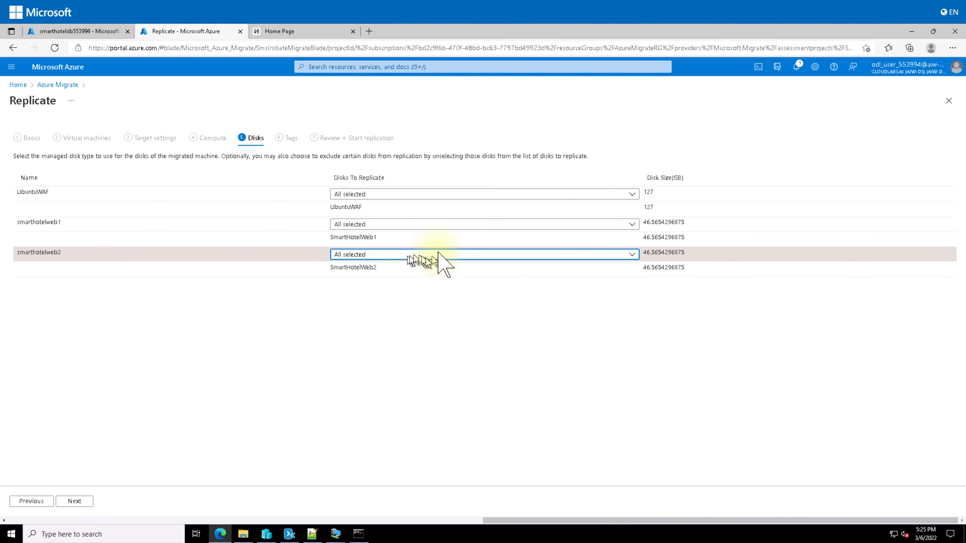
pyautogui.click(72, 502)
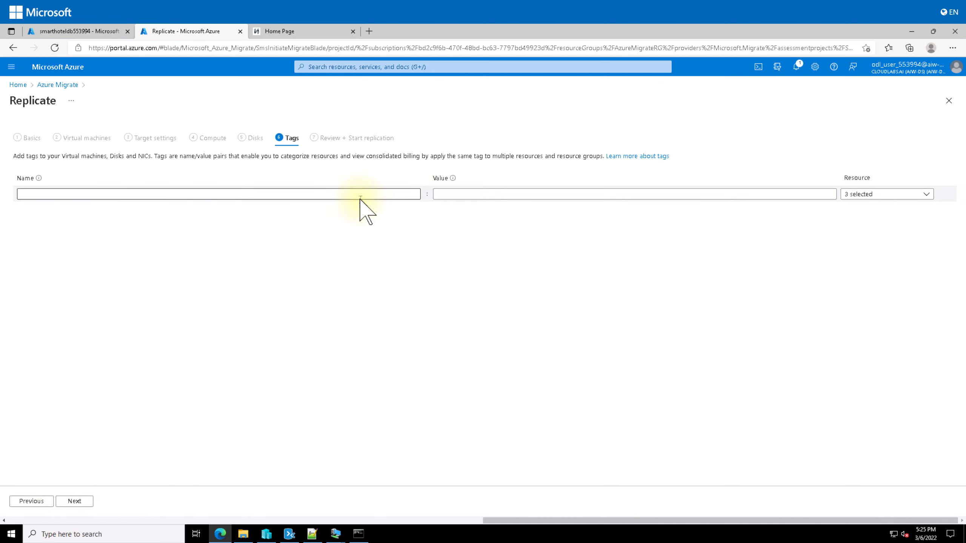
pyautogui.click(72, 501)
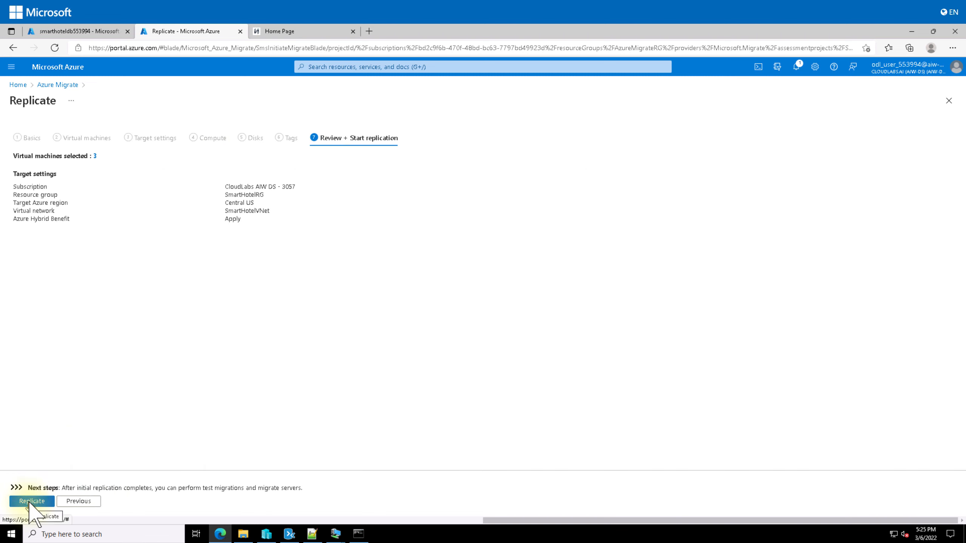
pyautogui.click(30, 502)
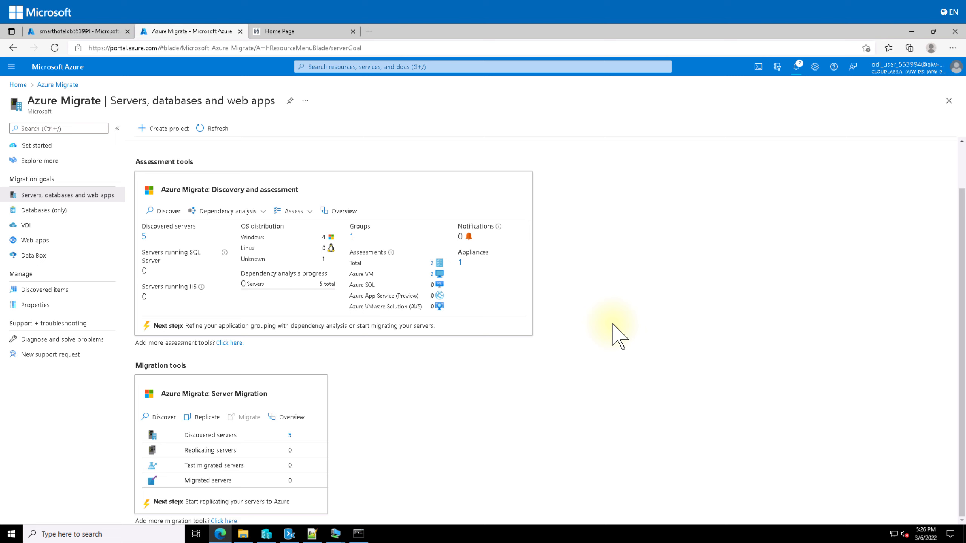
# Open the Server Migration overview's Replicating machines list
pyautogui.click(295, 418)
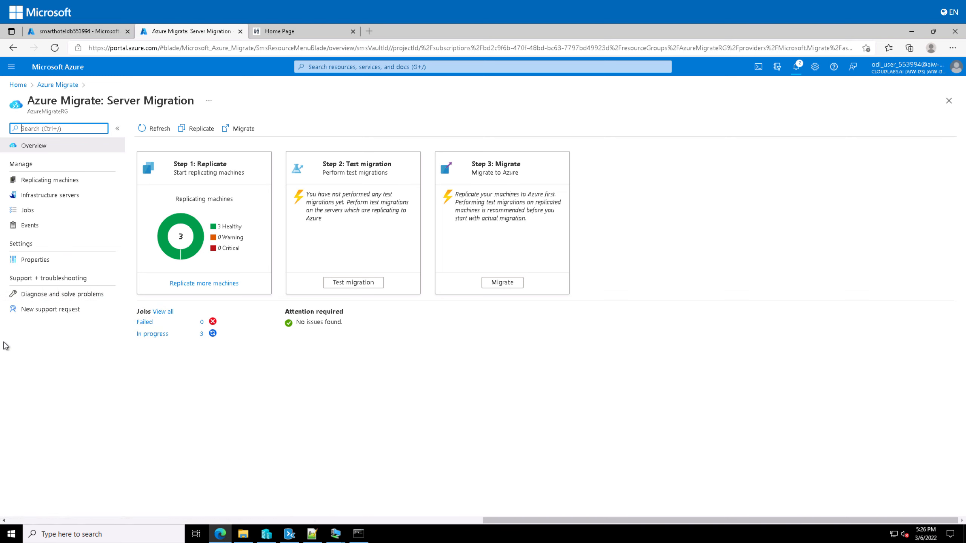
pyautogui.click(60, 180)
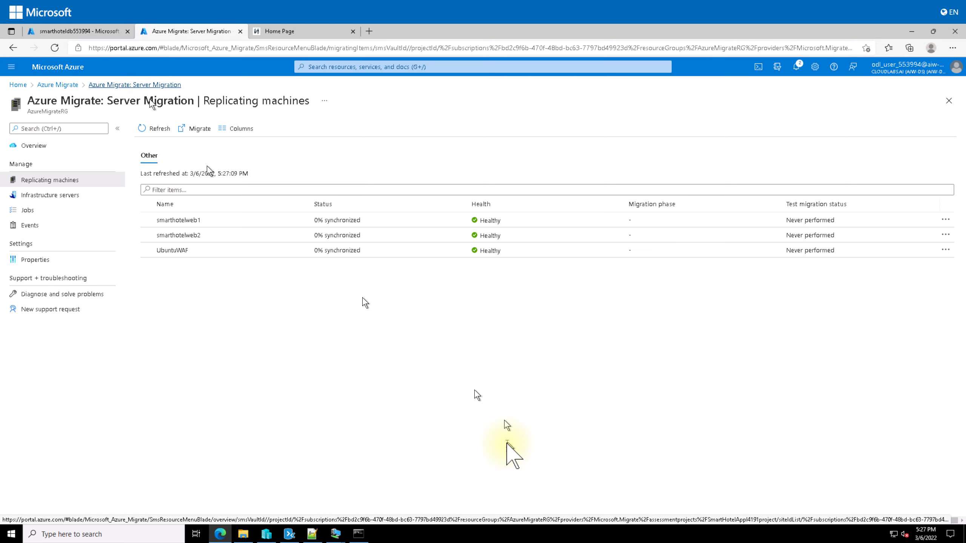
# Launch Task Manager and display Ethernet 7's live throughput on the Performance view, widened
pyautogui.rightClick(423, 539)
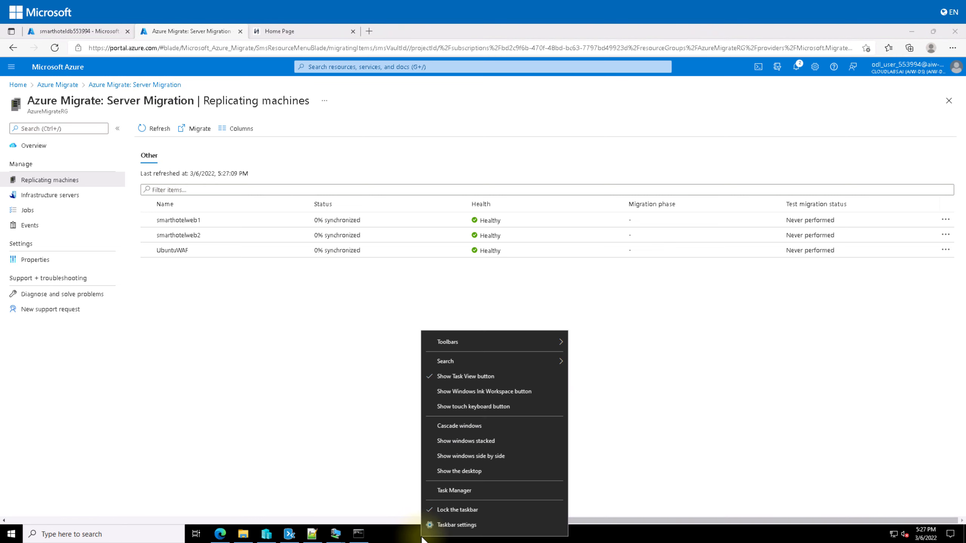
pyautogui.click(461, 492)
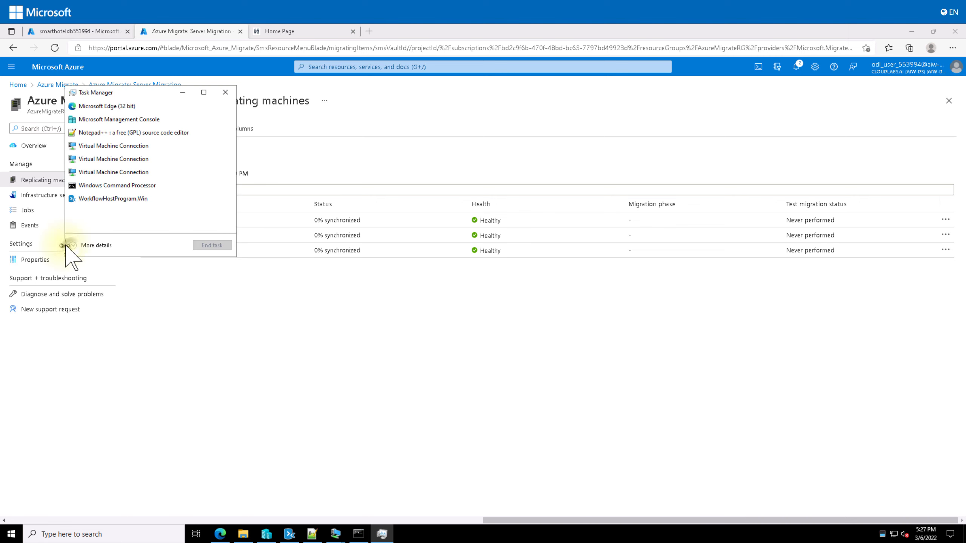
pyautogui.click(73, 245)
pyautogui.click(114, 115)
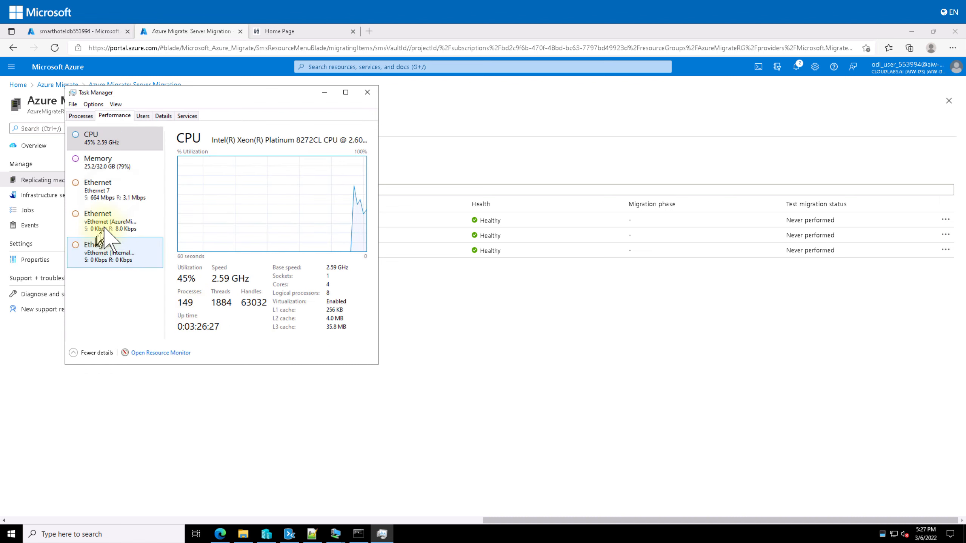
pyautogui.click(114, 190)
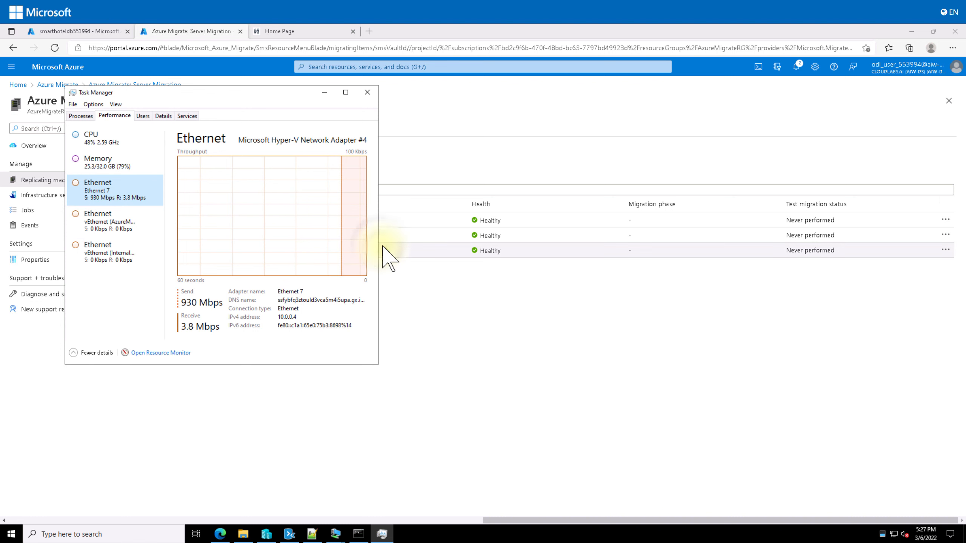
pyautogui.moveTo(378, 250); pyautogui.dragTo(625, 273)
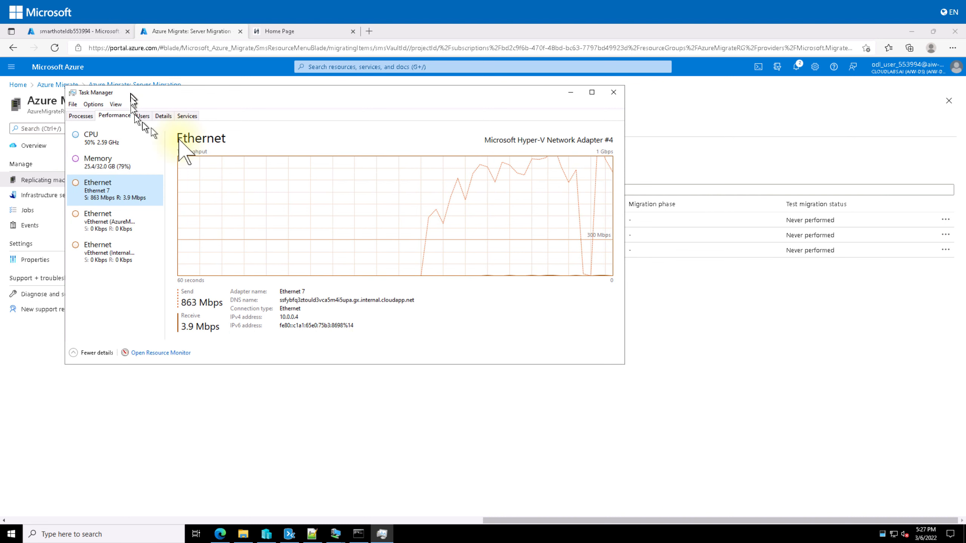
# Refresh the Replicating machines list and open smarthotelweb1's replication details
pyautogui.click(733, 368)
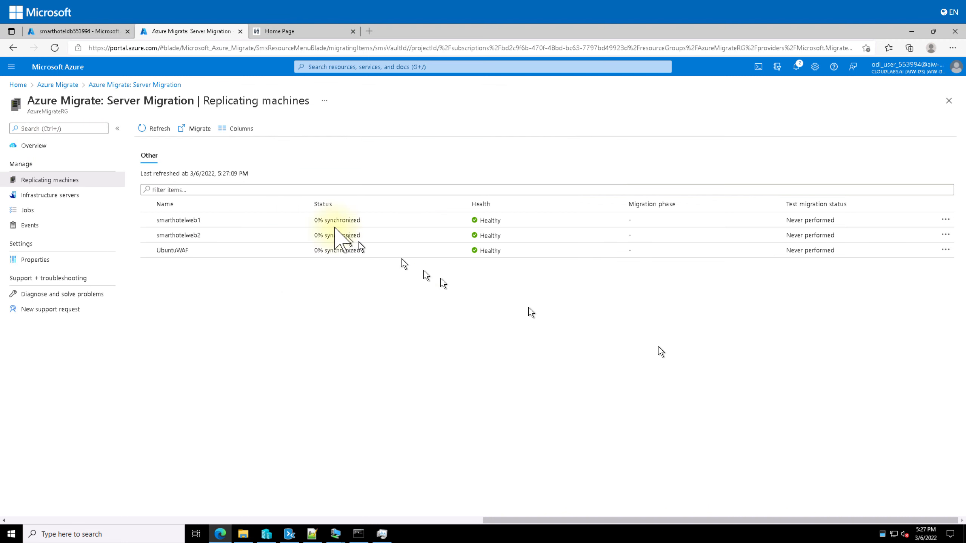
pyautogui.click(145, 128)
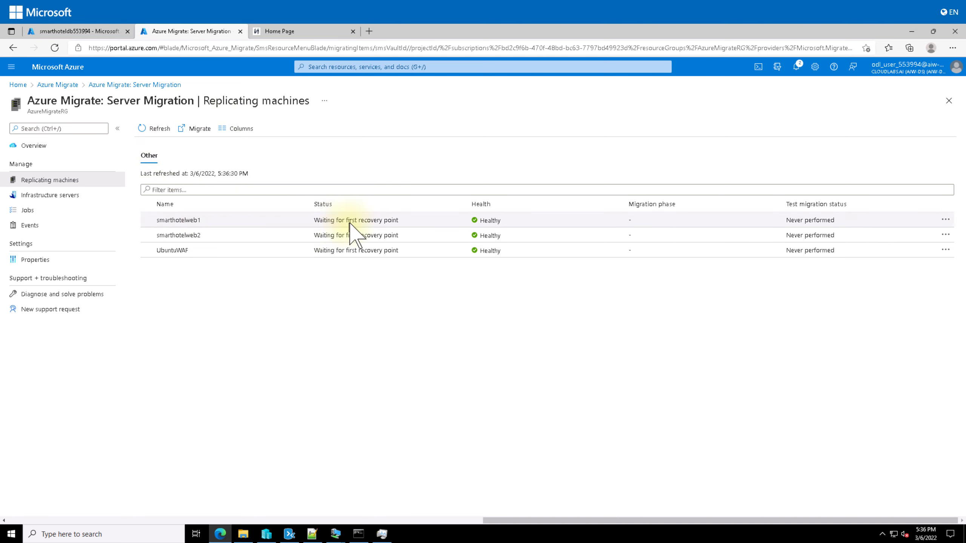
pyautogui.click(269, 220)
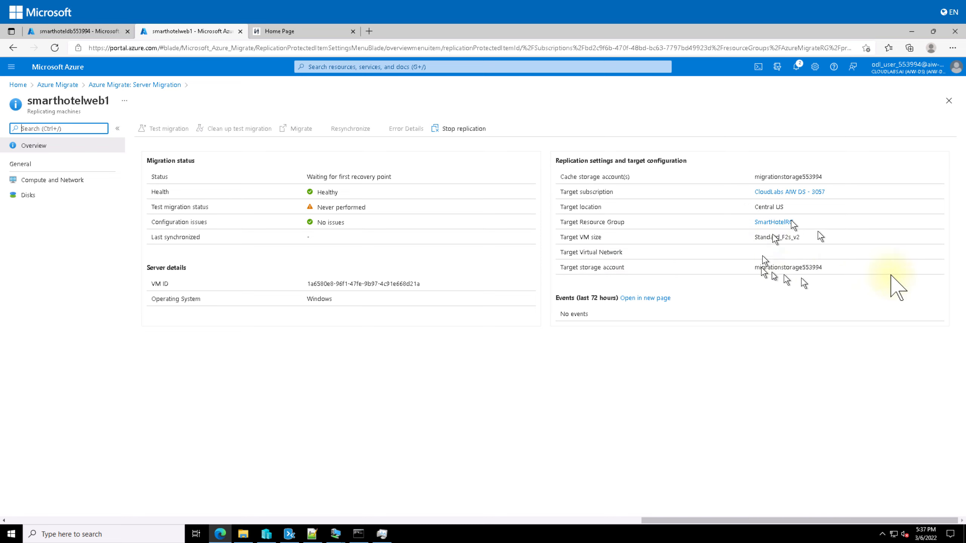
# Check smarthotelweb1's Compute and Network and Disks pages, then go back to Replicating machines
pyautogui.click(65, 181)
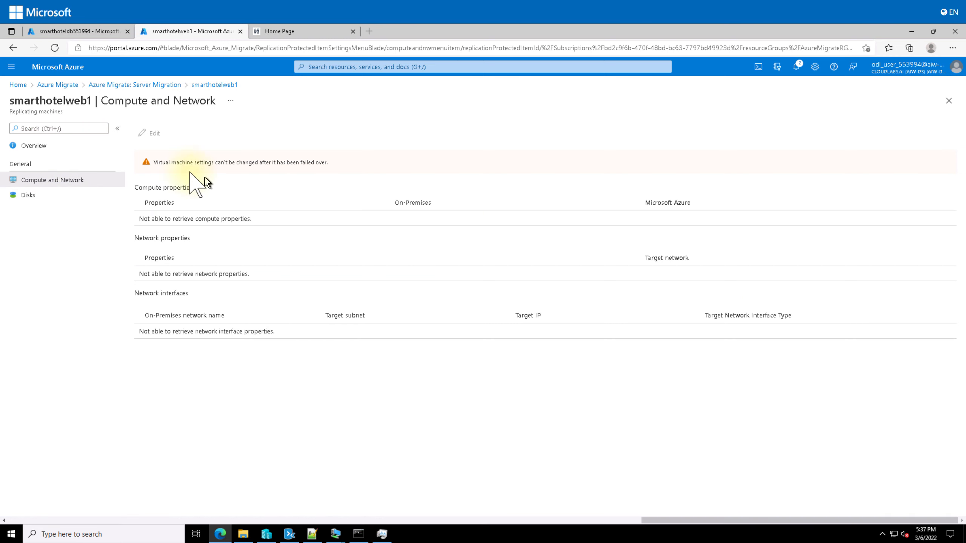
pyautogui.click(26, 196)
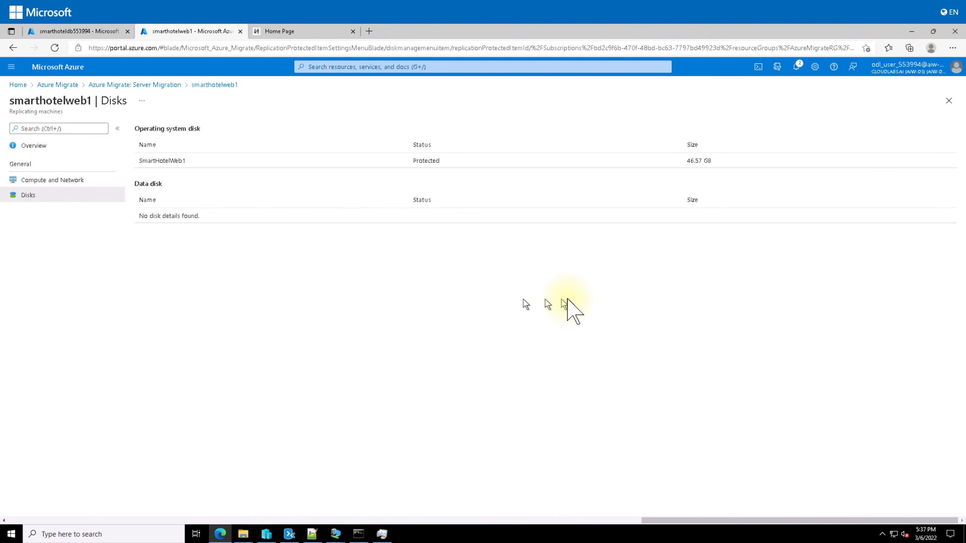
pyautogui.click(33, 145)
pyautogui.click(150, 84)
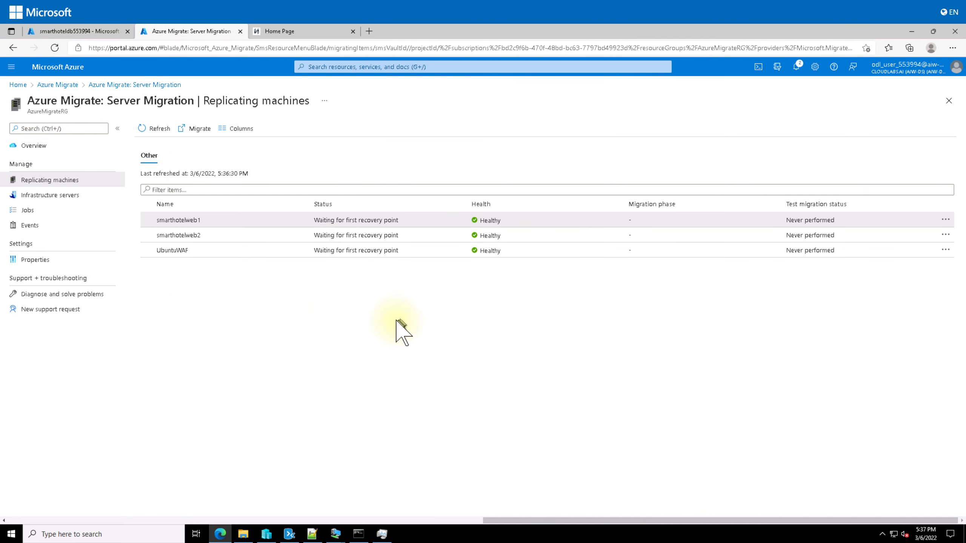
pyautogui.click(946, 220)
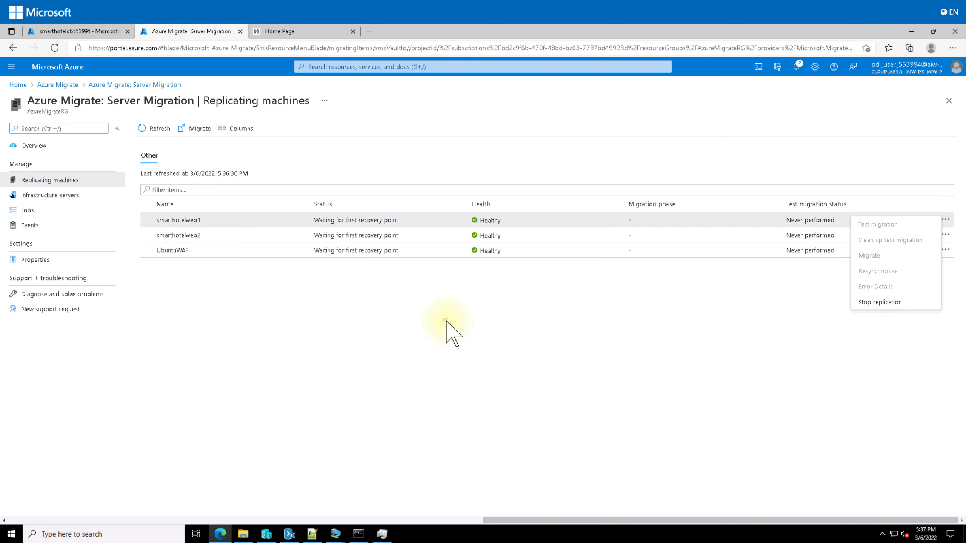
pyautogui.click(330, 315)
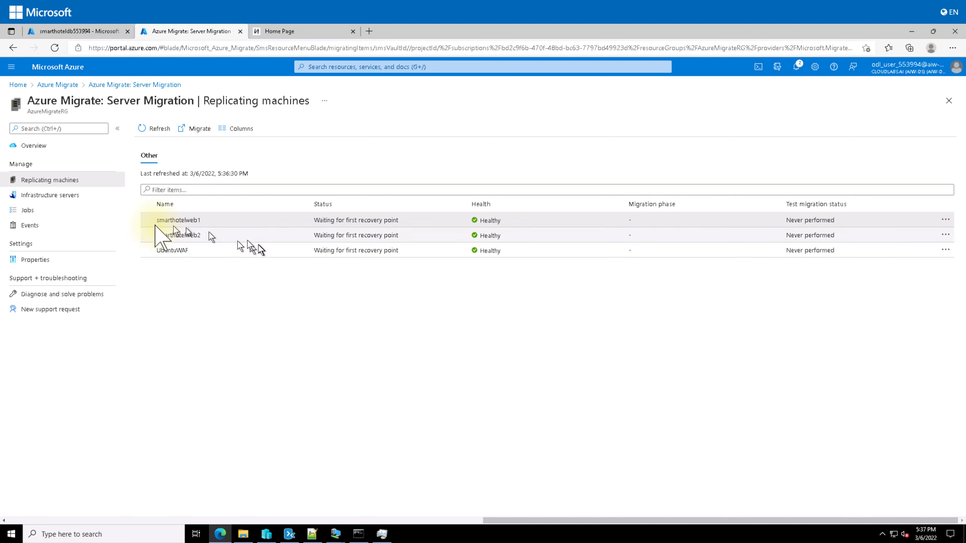
pyautogui.click(31, 210)
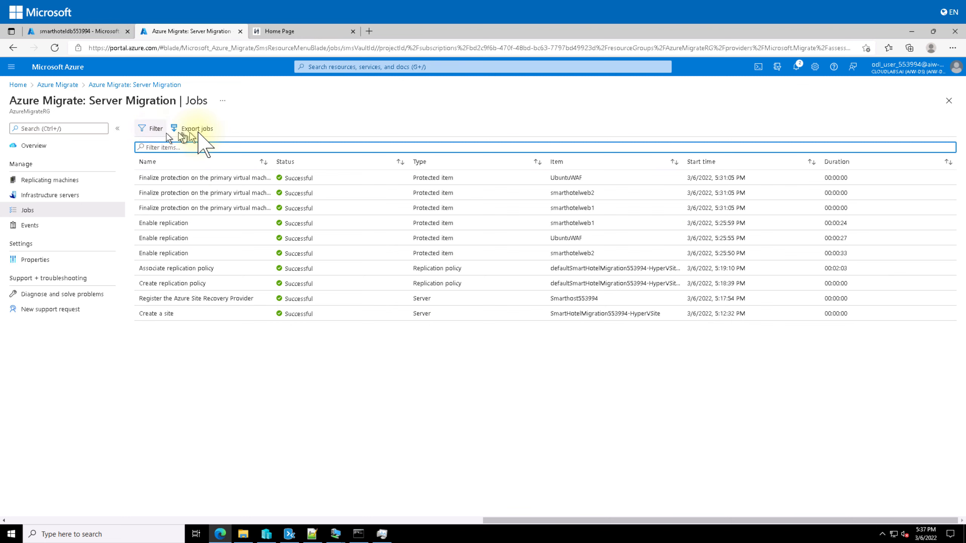
pyautogui.click(50, 181)
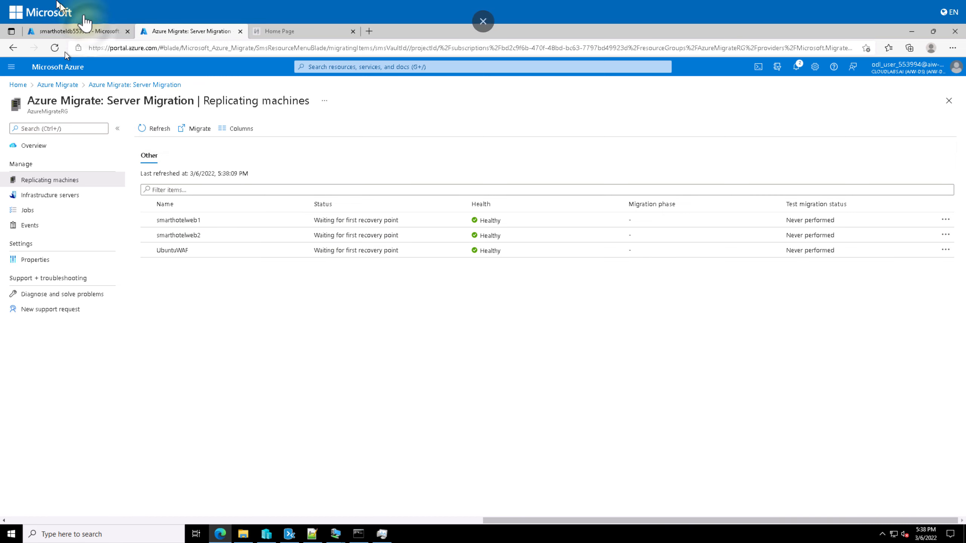
# In Azure Migrate, show the dependency map for the SmartHotel VMs group
pyautogui.click(76, 32)
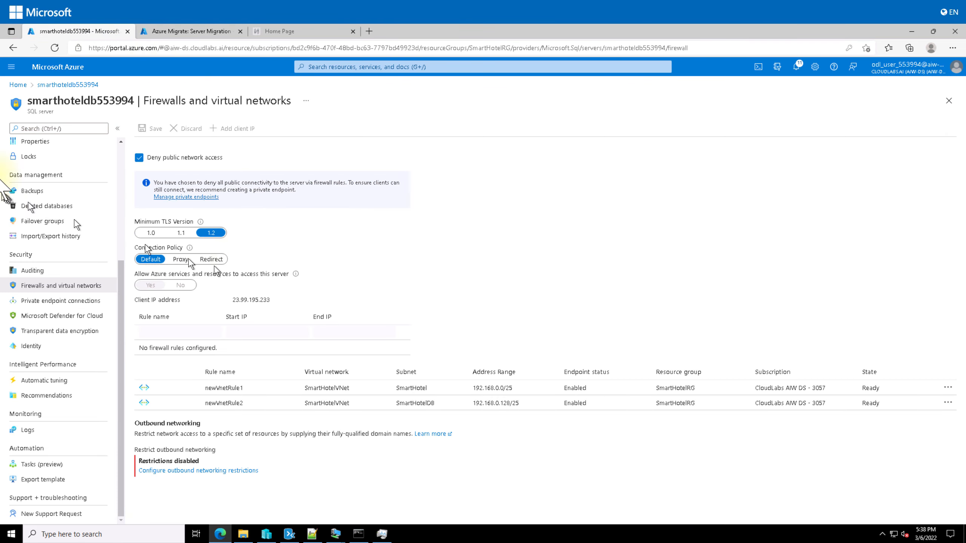
pyautogui.click(395, 68)
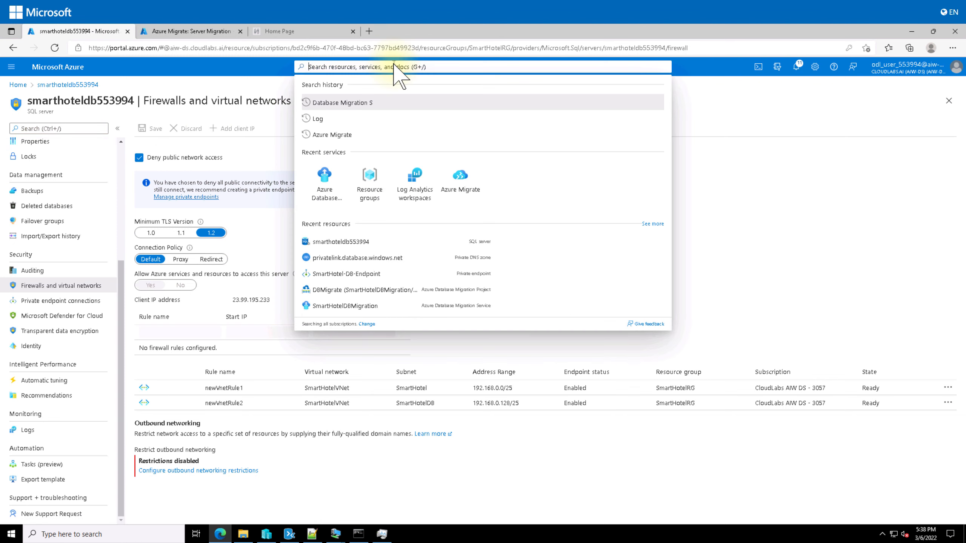
pyautogui.click(453, 186)
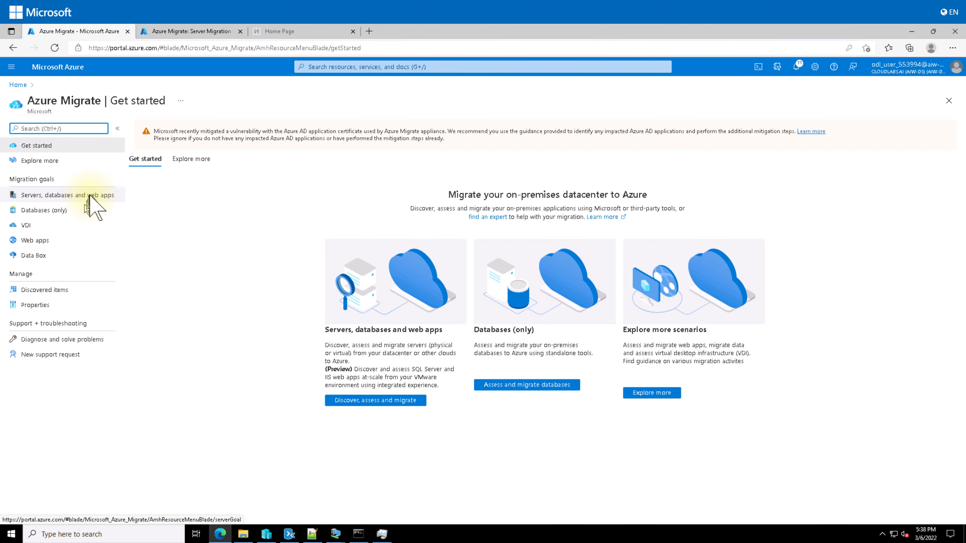
pyautogui.click(90, 195)
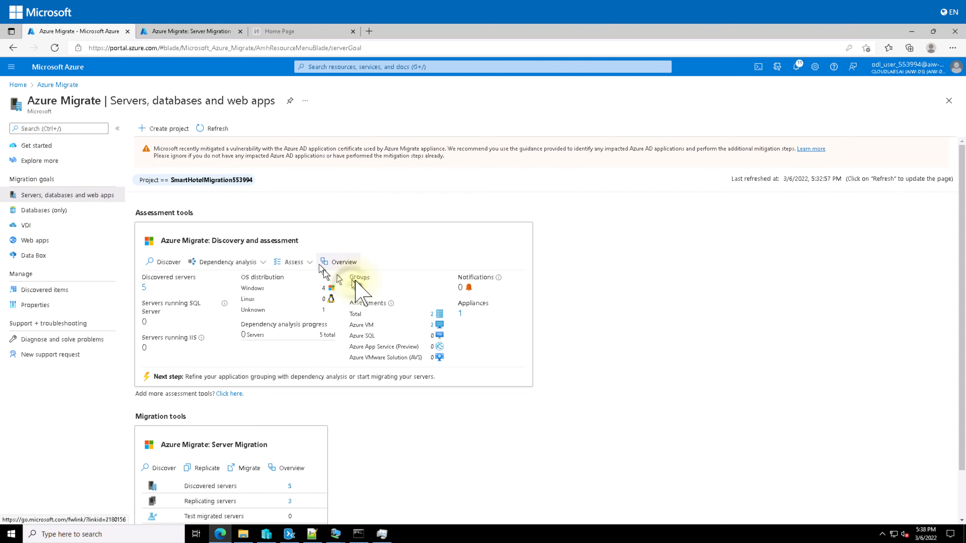
pyautogui.click(353, 288)
pyautogui.click(157, 174)
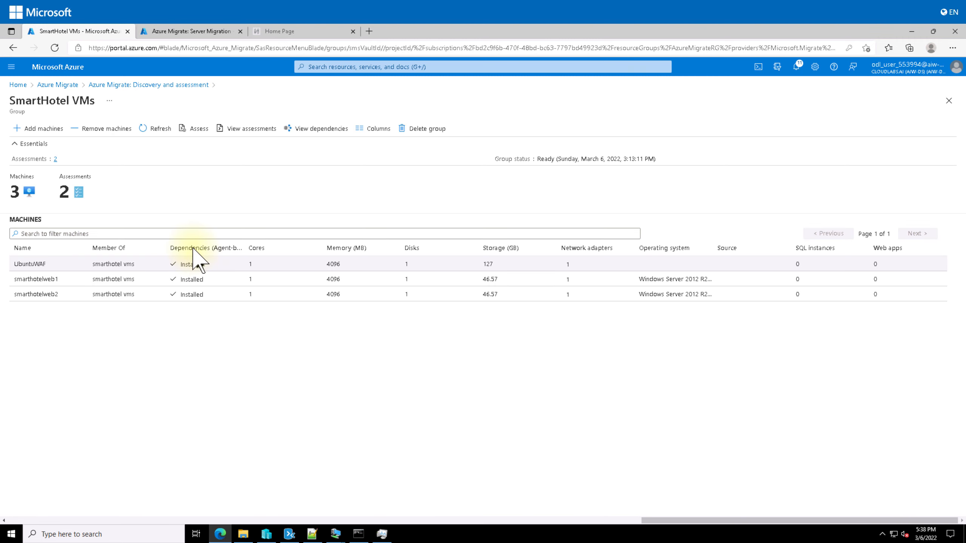
pyautogui.click(327, 131)
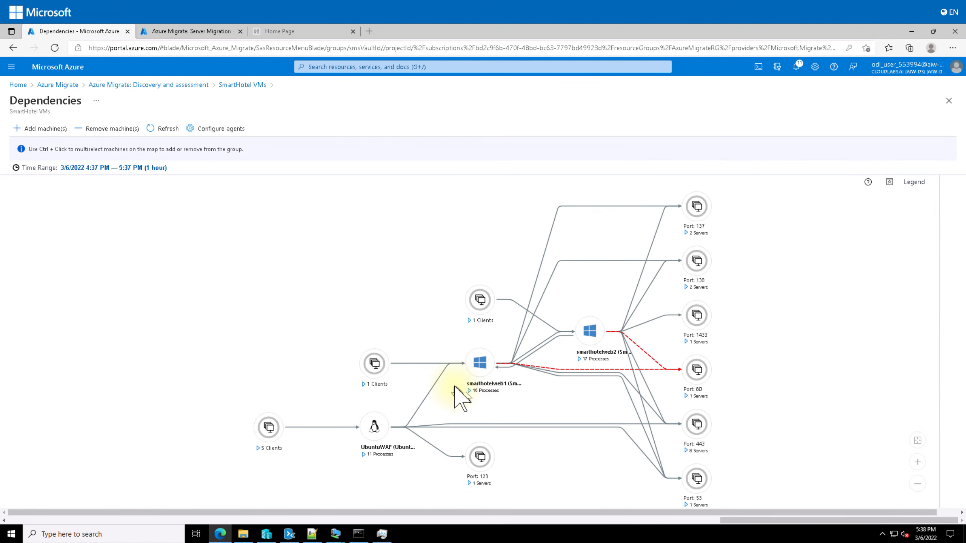
# Inspect the map nodes for smarthotelweb1, smarthotelweb2, the port 1433 server group and UbuntuWAF
pyautogui.click(486, 367)
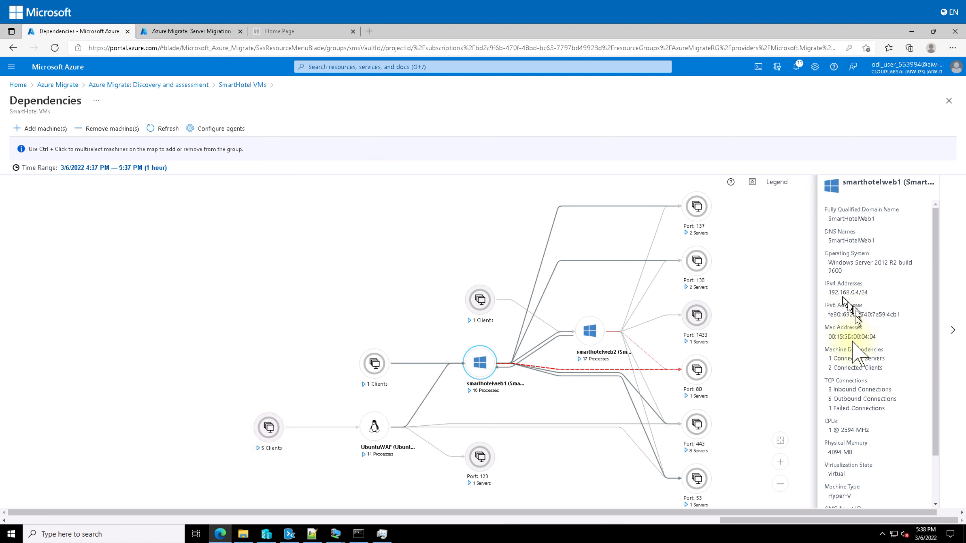
pyautogui.scroll(-2, 858, 354)
pyautogui.click(590, 330)
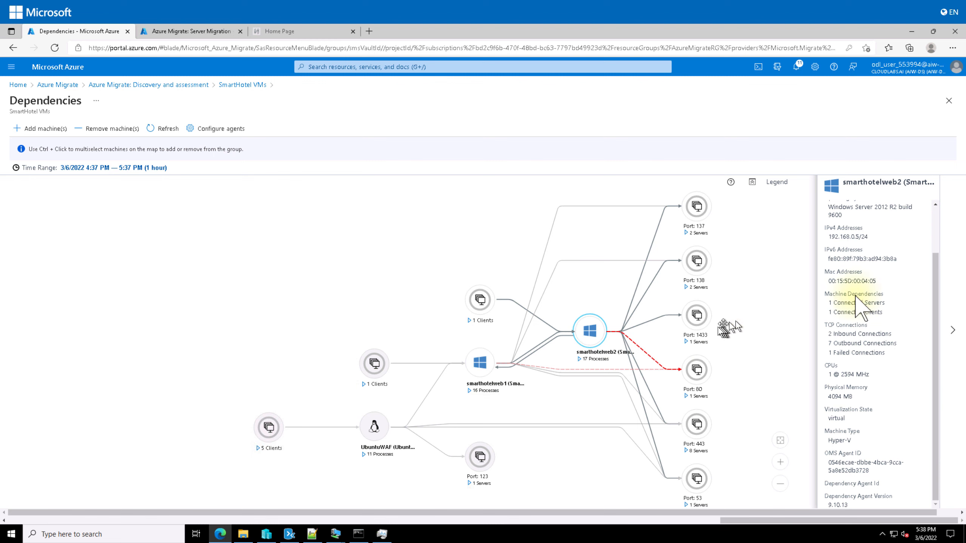
pyautogui.click(696, 315)
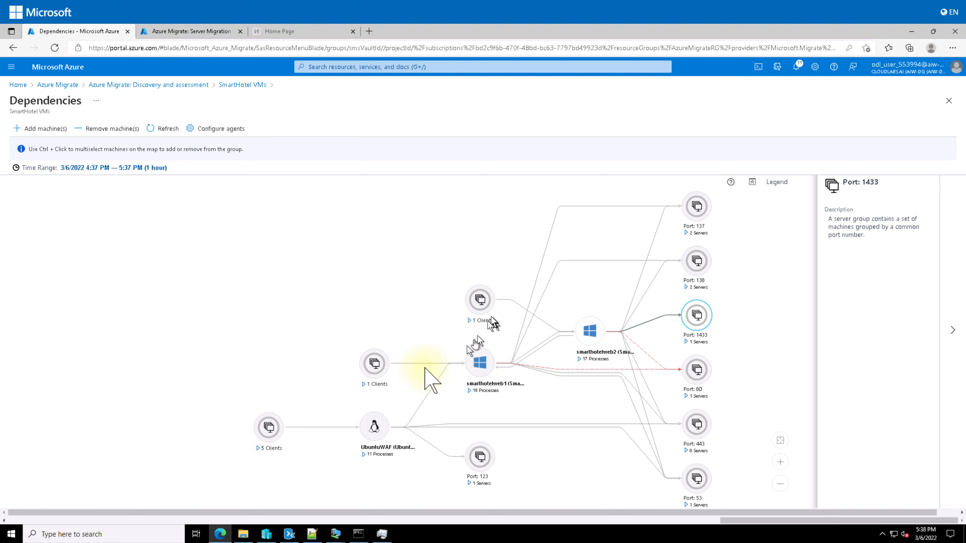
pyautogui.click(374, 426)
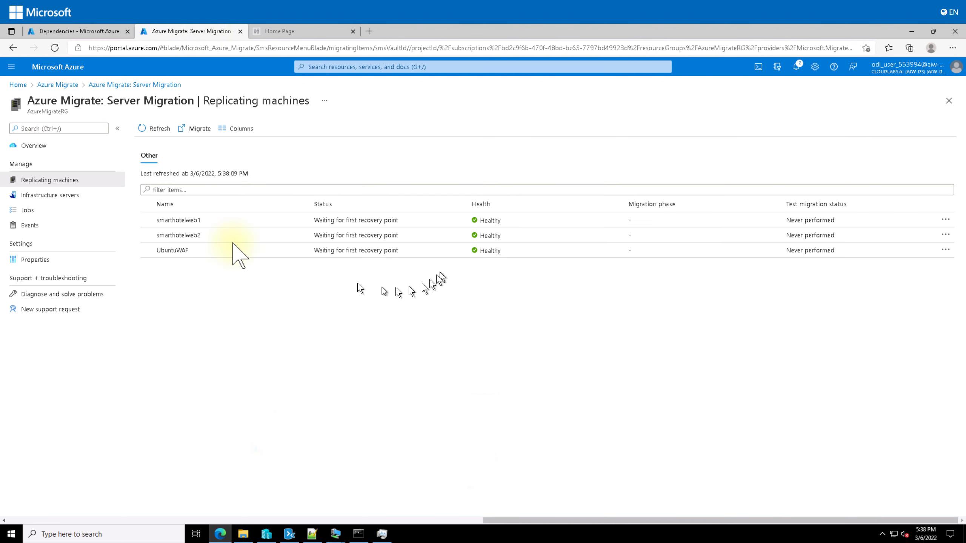
# Browse from SmartHotelRG to the SmartHotelVNet virtual network's Subnets list
pyautogui.click(156, 129)
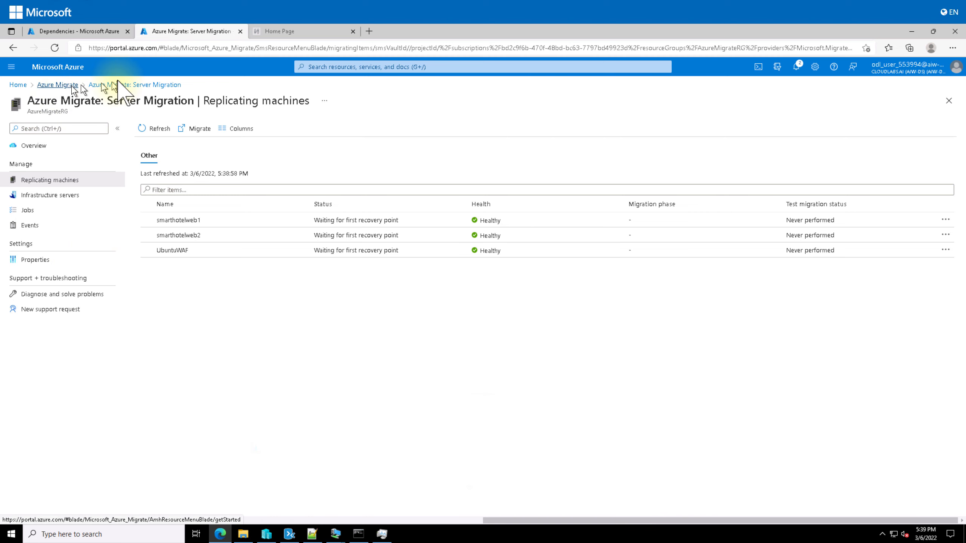
pyautogui.click(66, 31)
pyautogui.click(17, 85)
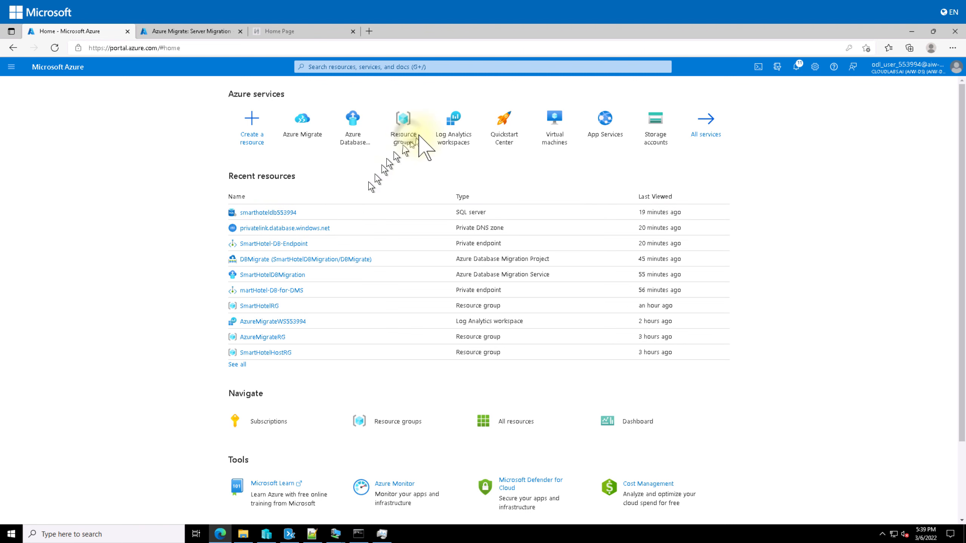
pyautogui.click(404, 137)
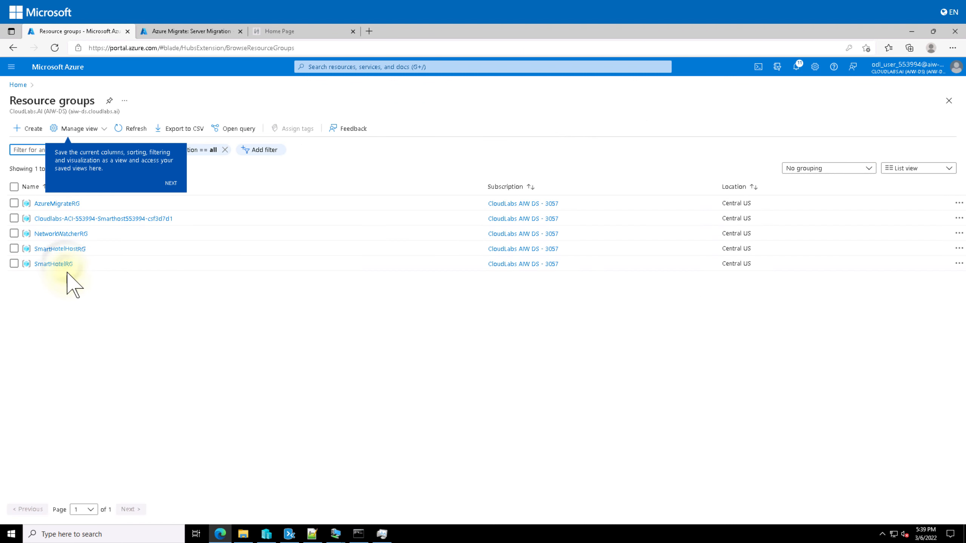
pyautogui.click(61, 264)
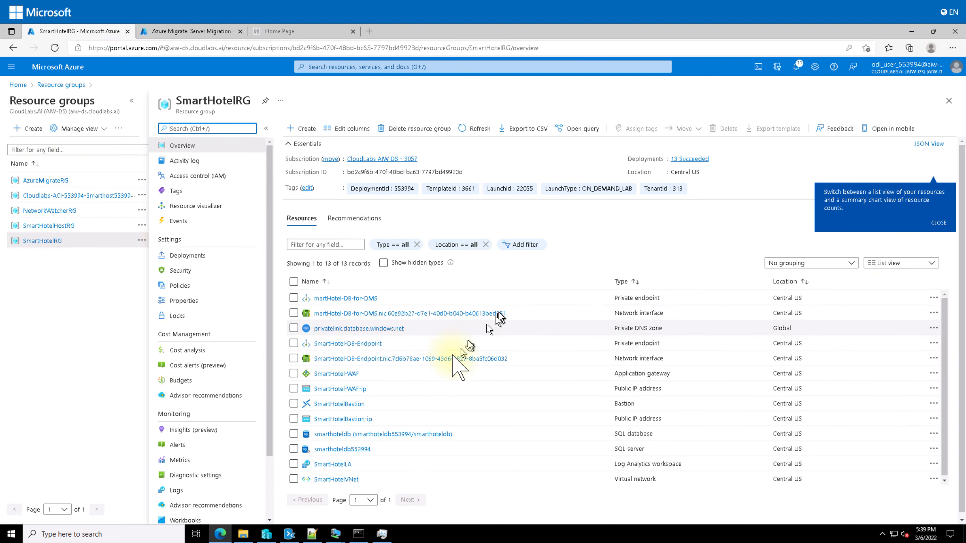
pyautogui.click(334, 479)
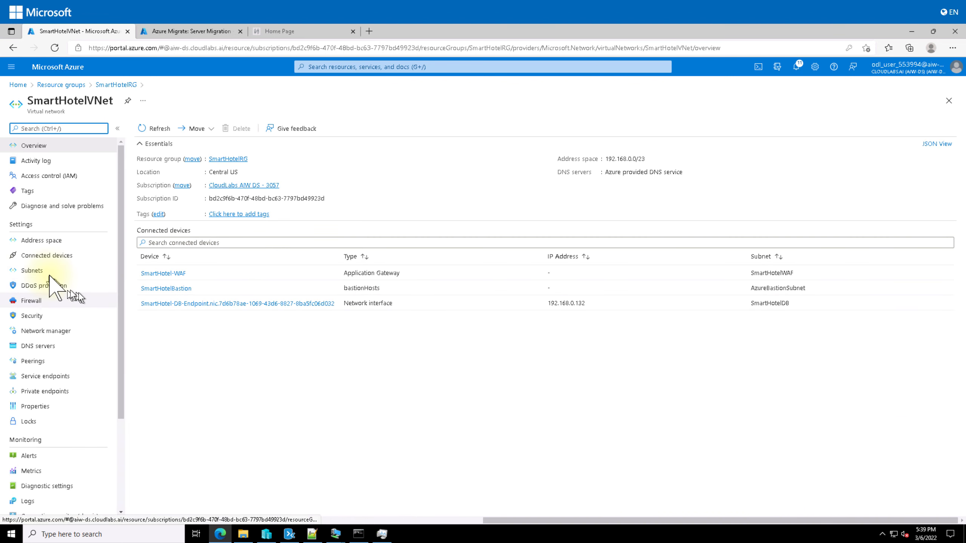
pyautogui.click(46, 270)
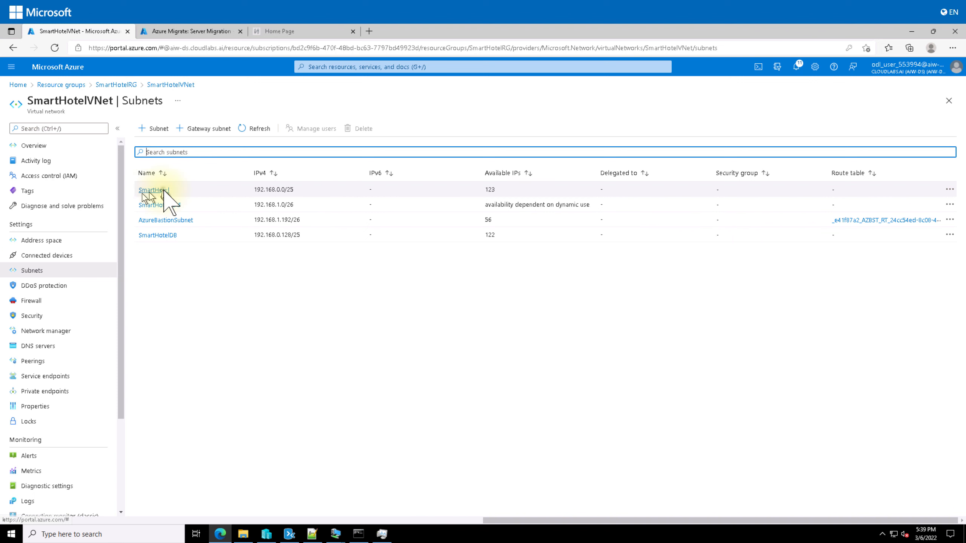
# Open the SmartHotel subnet settings, cancel without changes, and open smarthotelweb1's replication details
pyautogui.click(159, 190)
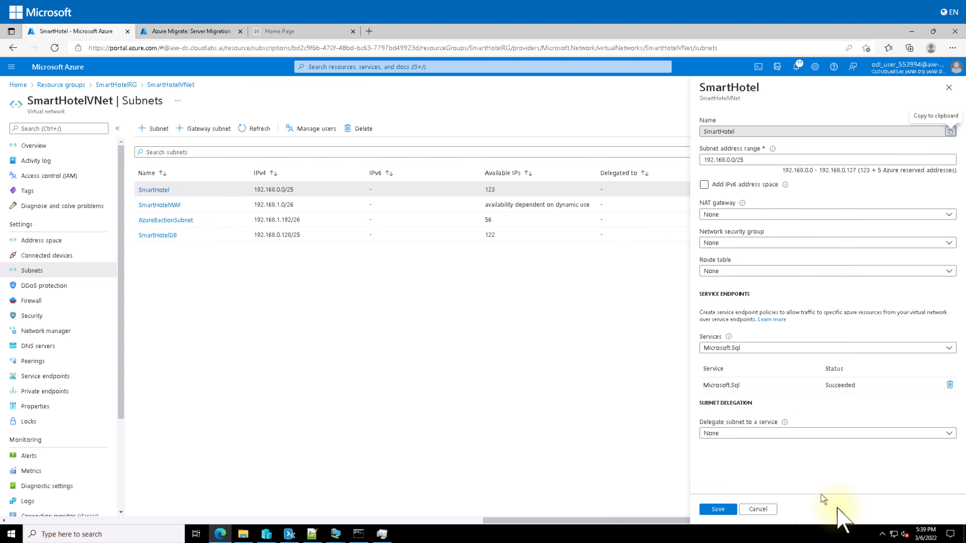
pyautogui.click(765, 509)
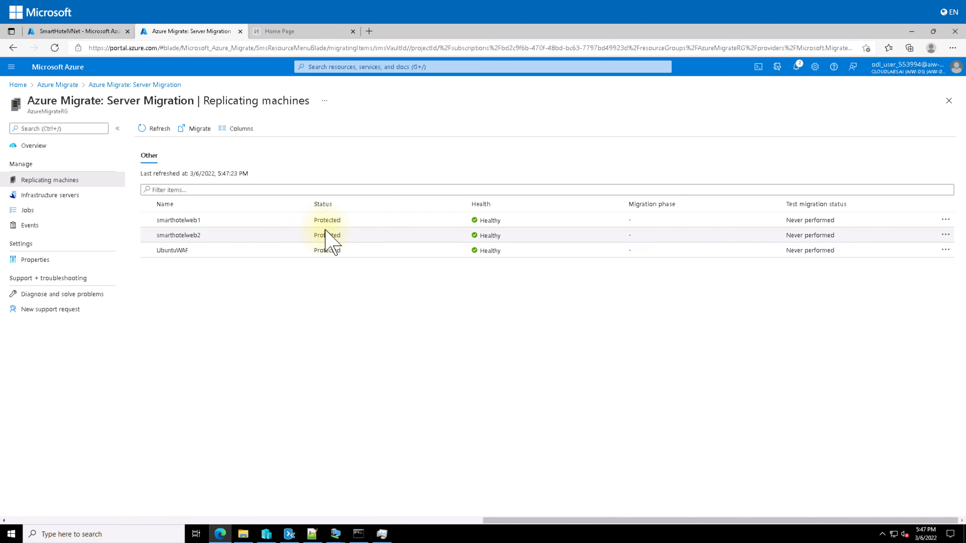
pyautogui.click(194, 220)
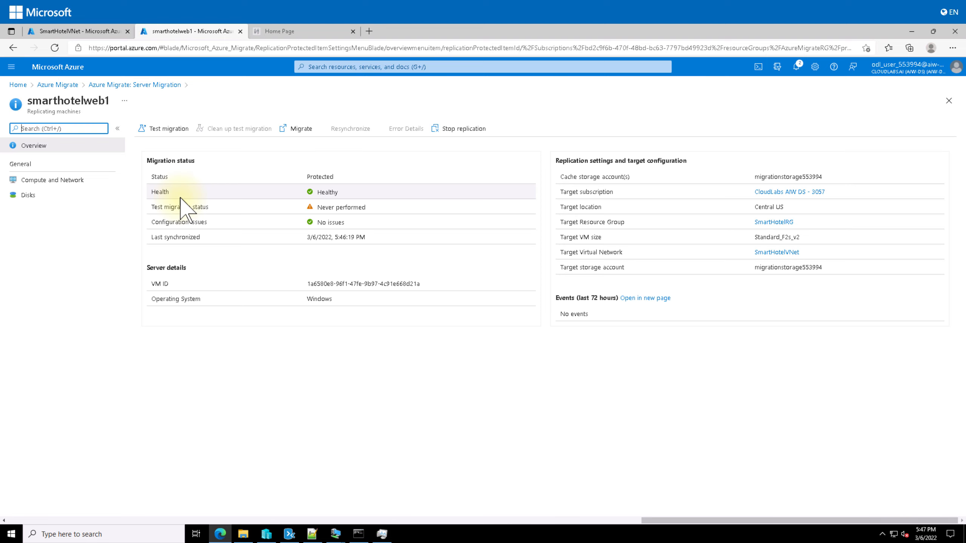
# Show smarthotelweb1's Compute and Network page (Standard_F2s_v2, SmartHotelVNet, SmartHotel subnet)
pyautogui.click(77, 181)
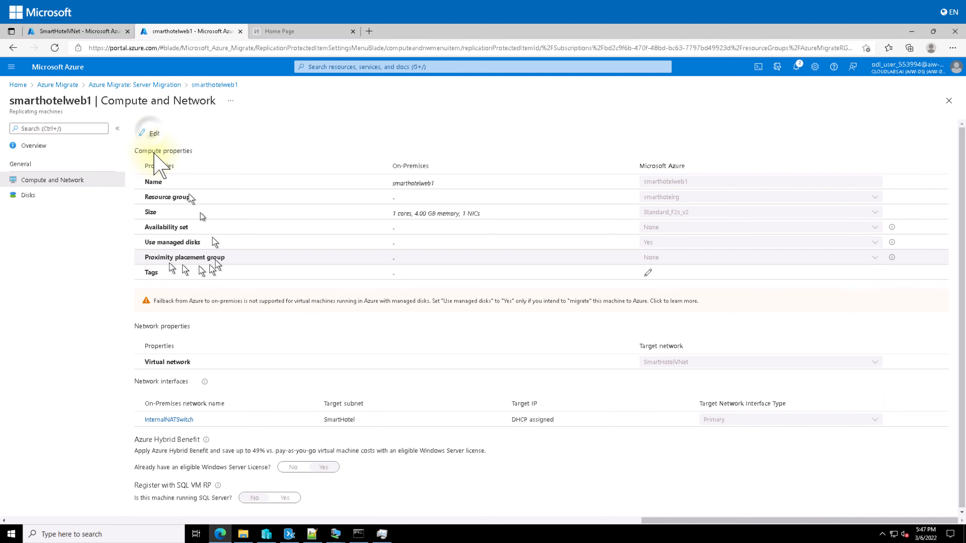
# Set smarthotelweb1's InternalNATSwitch failover NIC to static private IP 192.168.0.4 and save
pyautogui.click(146, 132)
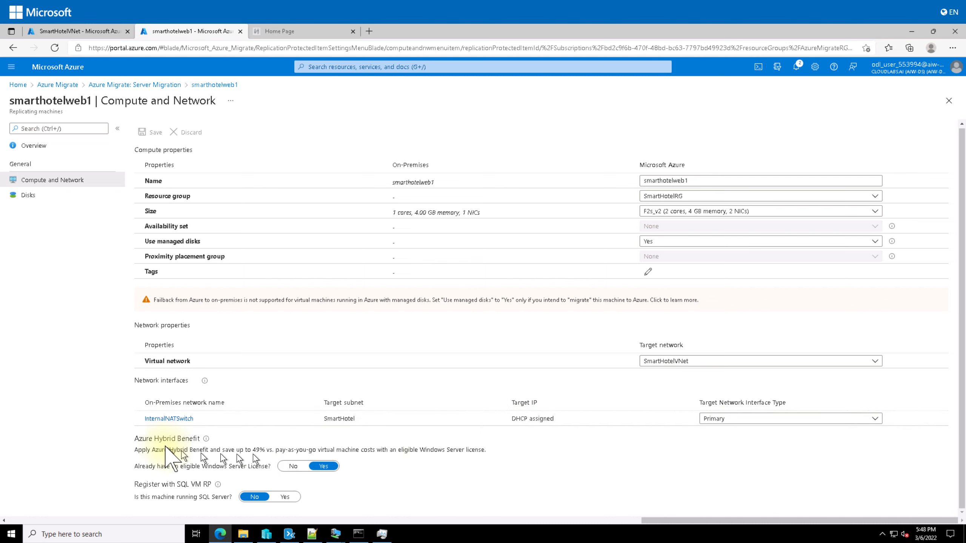
pyautogui.click(169, 419)
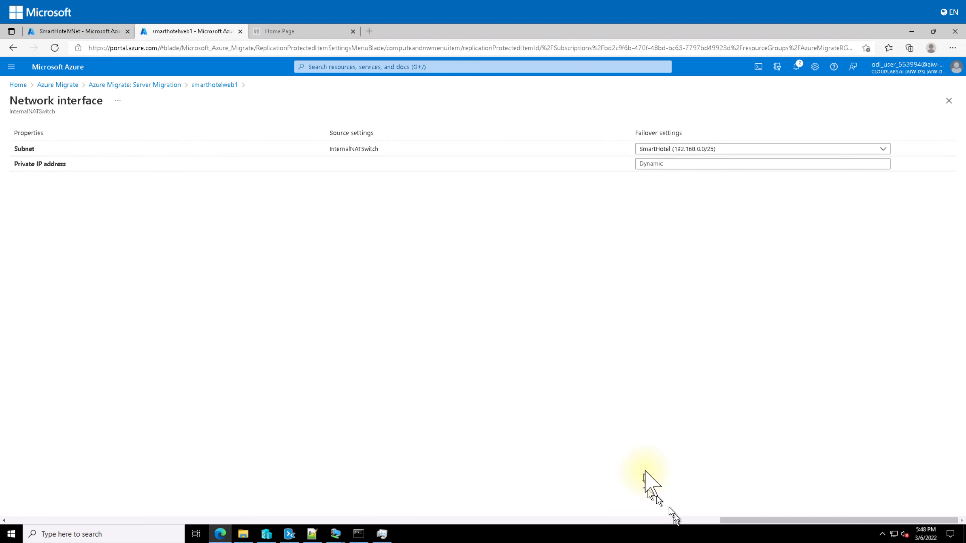
pyautogui.click(694, 163)
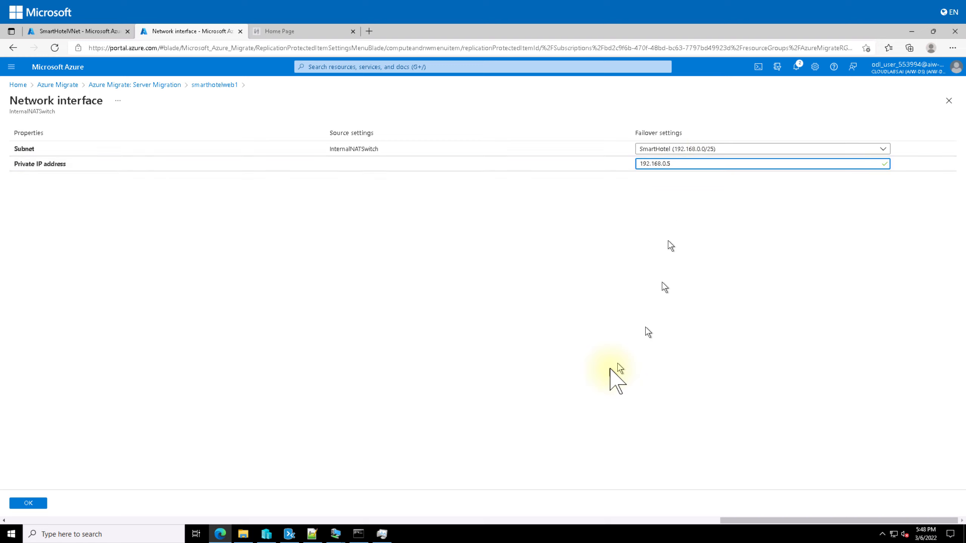
pyautogui.press('BackSpace')
pyautogui.write('4')
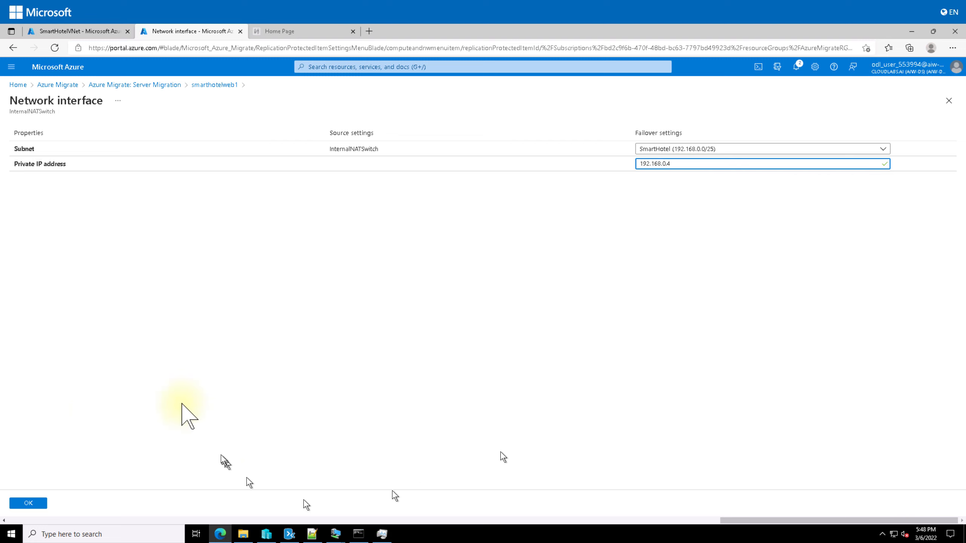
pyautogui.click(30, 503)
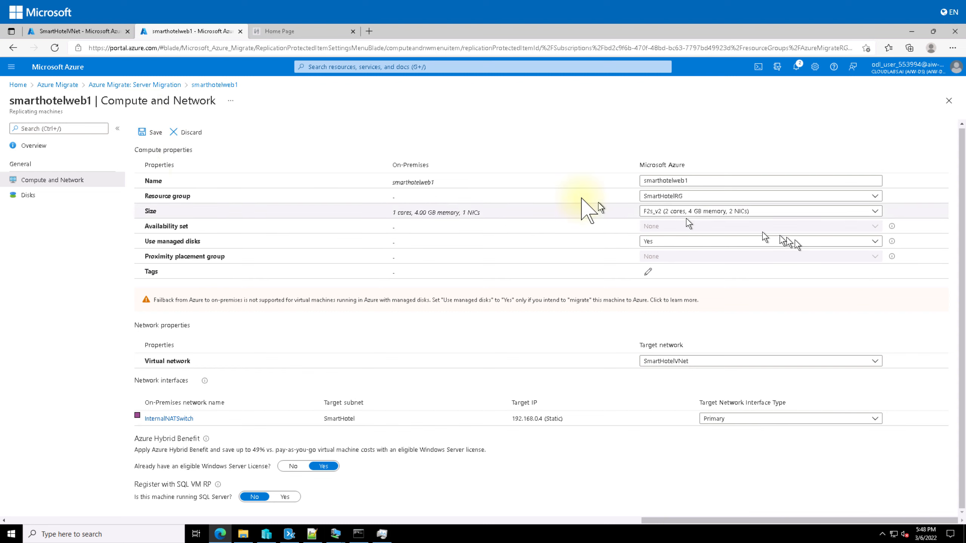
pyautogui.click(149, 132)
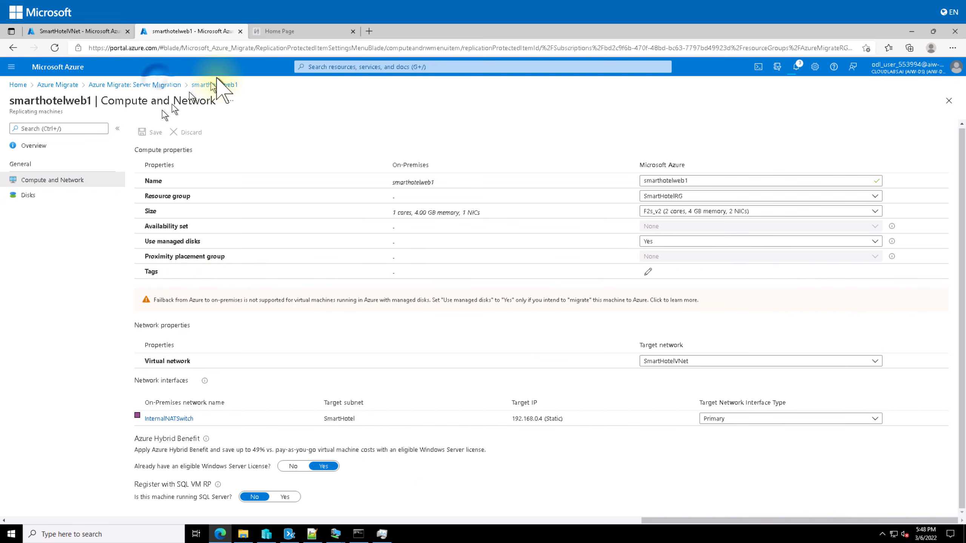
# Give smarthotelweb2's InternalNATSwitch failover NIC static IP 192.168.0.5, save, and return to Replicating machines
pyautogui.click(162, 84)
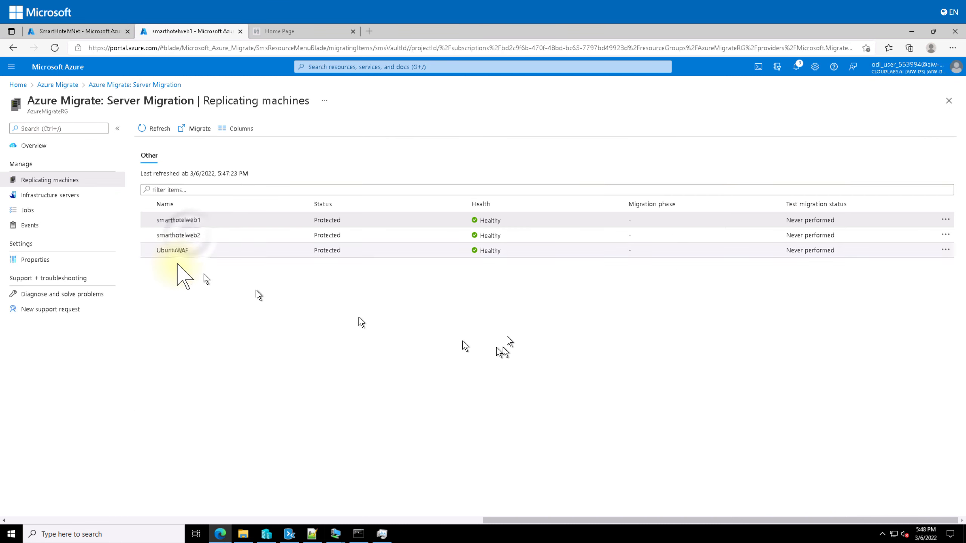
pyautogui.click(192, 235)
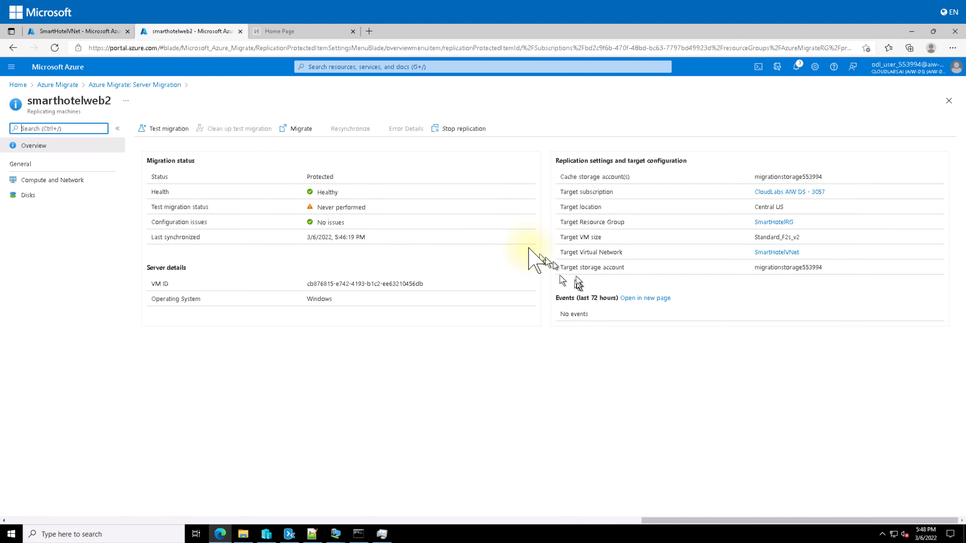
pyautogui.click(50, 180)
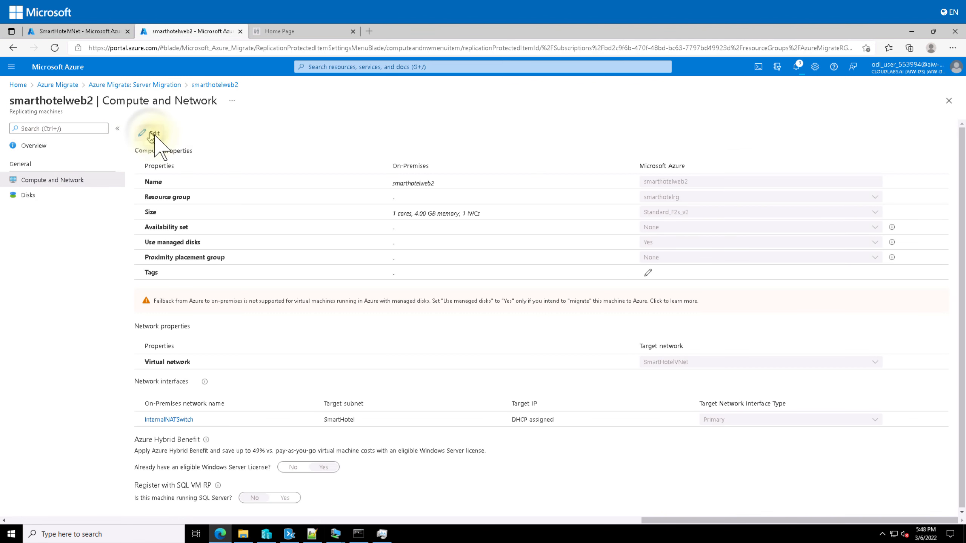
pyautogui.click(152, 134)
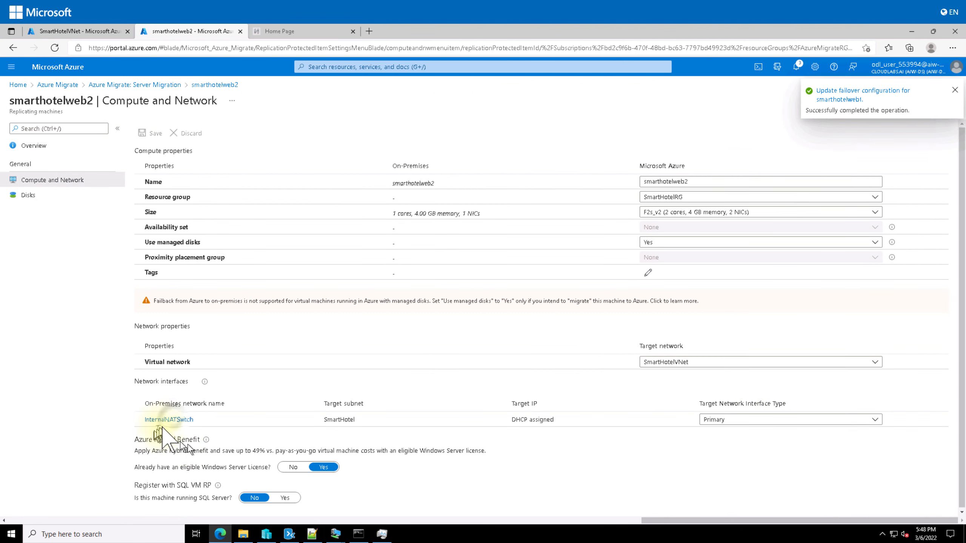
pyautogui.click(167, 419)
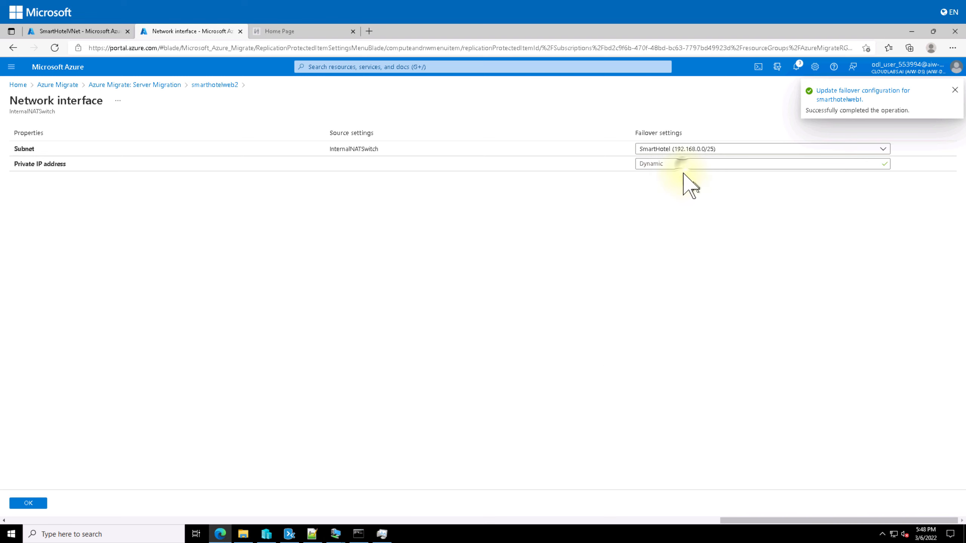
pyautogui.click(683, 165)
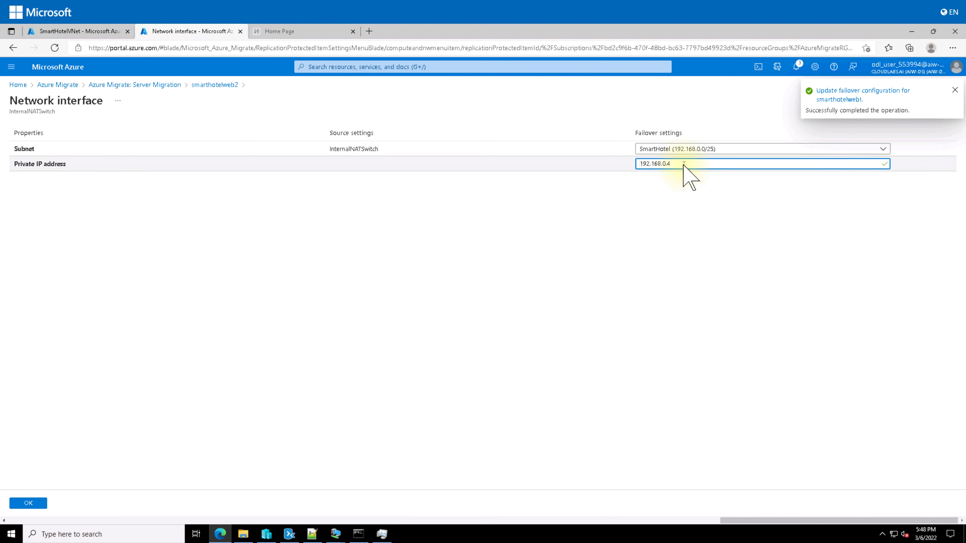
pyautogui.write('192.168.0.5')
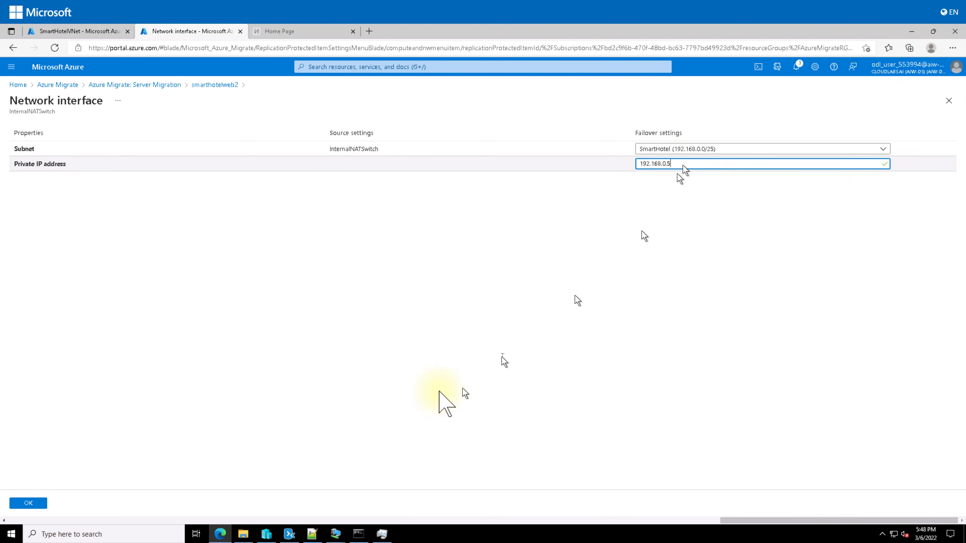
pyautogui.click(29, 503)
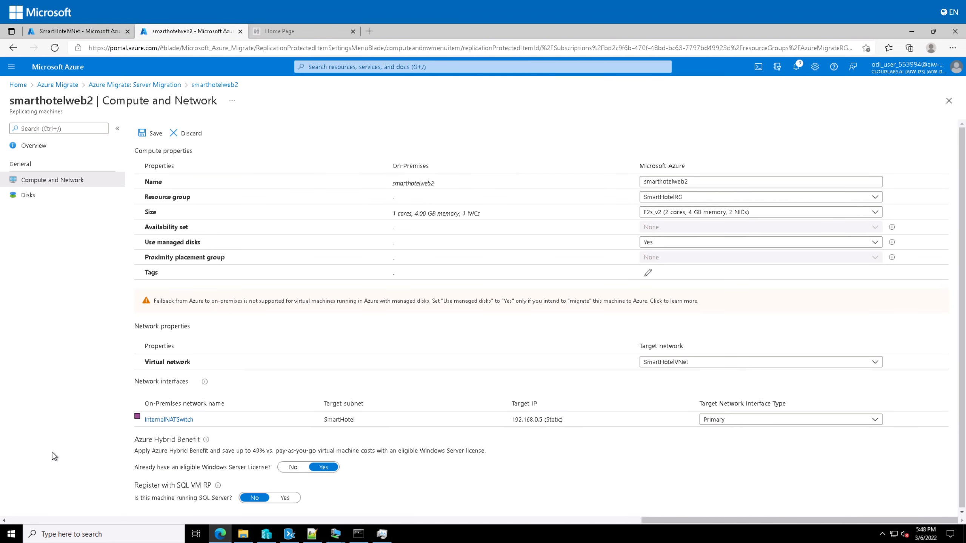
pyautogui.click(151, 134)
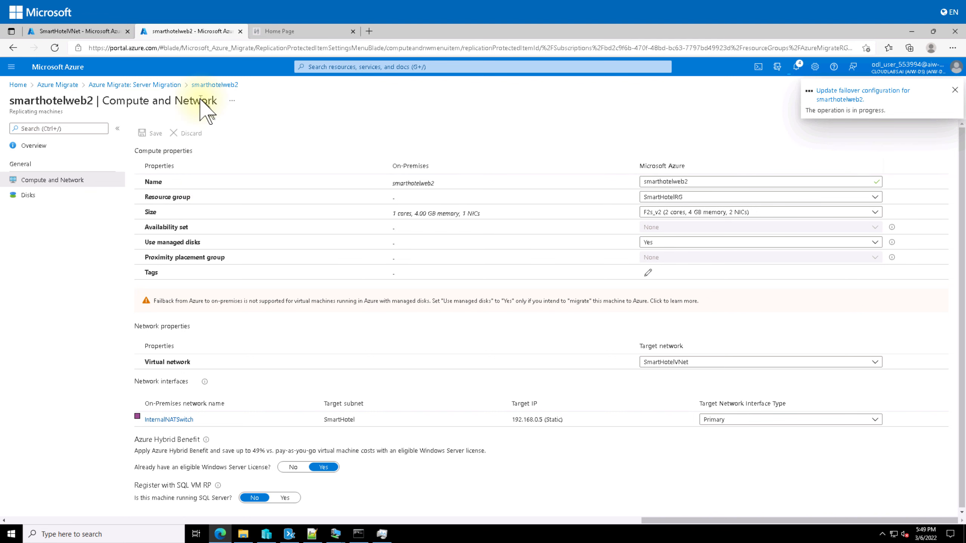
pyautogui.click(176, 85)
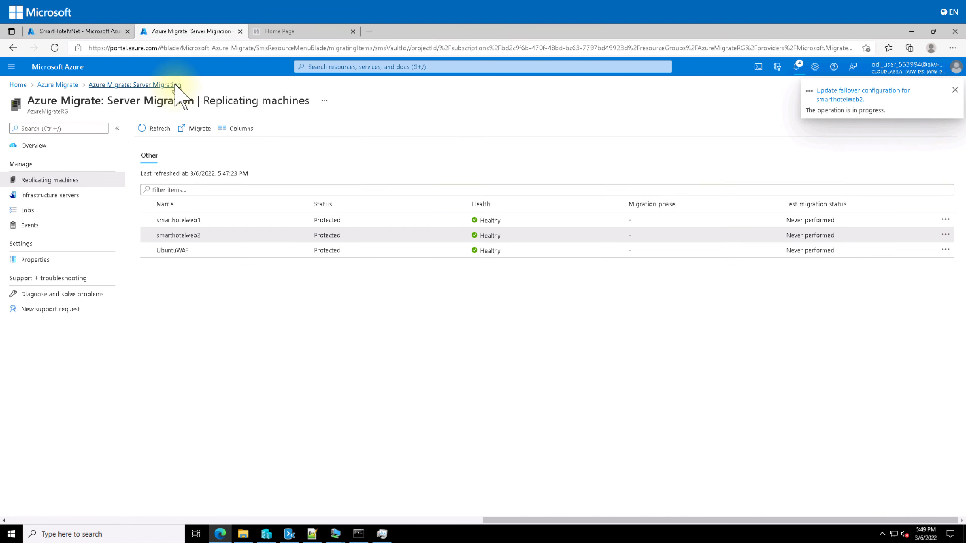
# Give UbuntuWAF's InternalNATSwitch failover NIC static IP 192.168.0.8, save, and return to Replicating machines
pyautogui.click(207, 252)
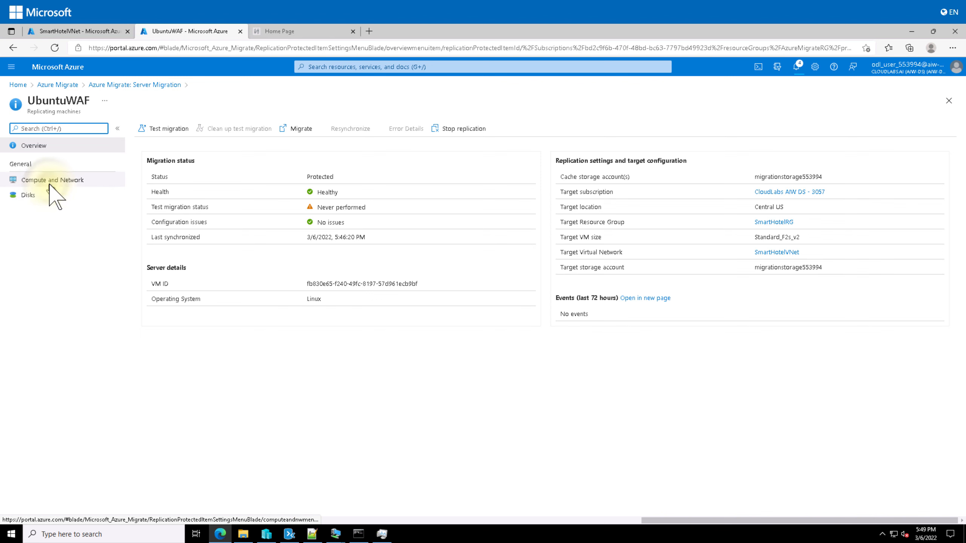
pyautogui.click(49, 181)
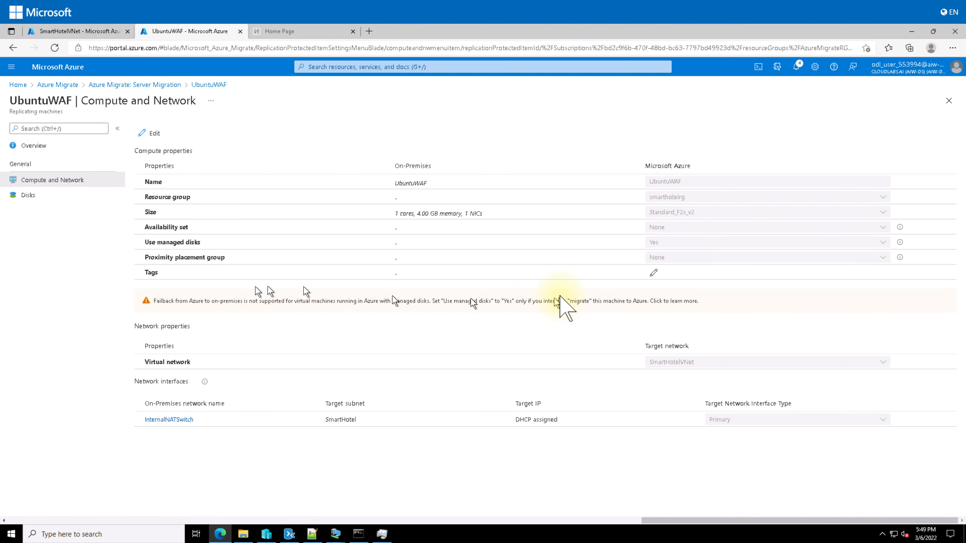
pyautogui.click(152, 136)
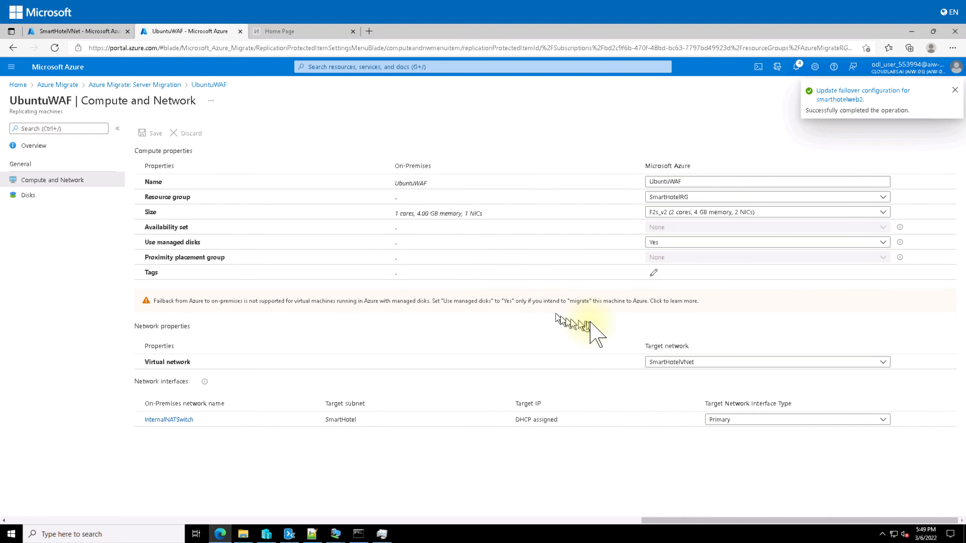
pyautogui.click(171, 420)
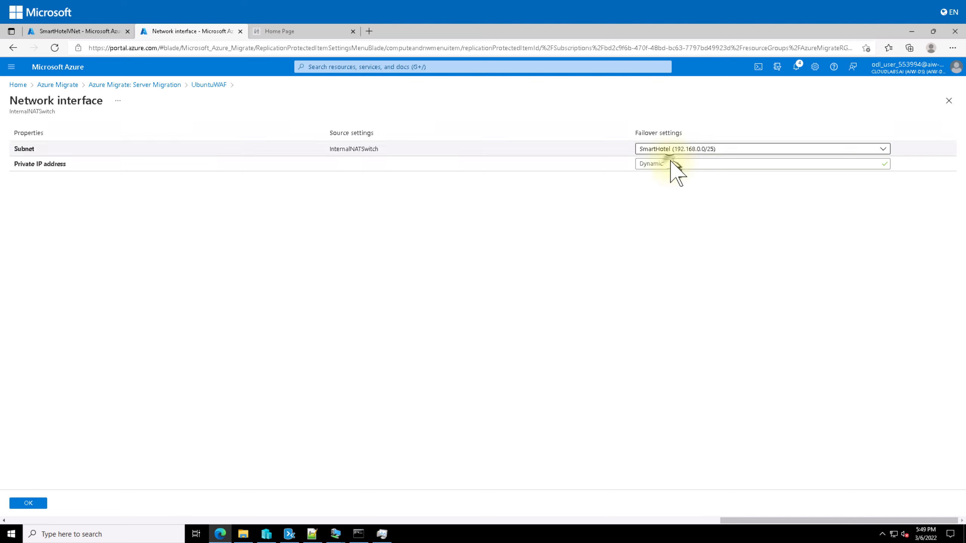
pyautogui.click(671, 164)
pyautogui.write('192.168.0.4')
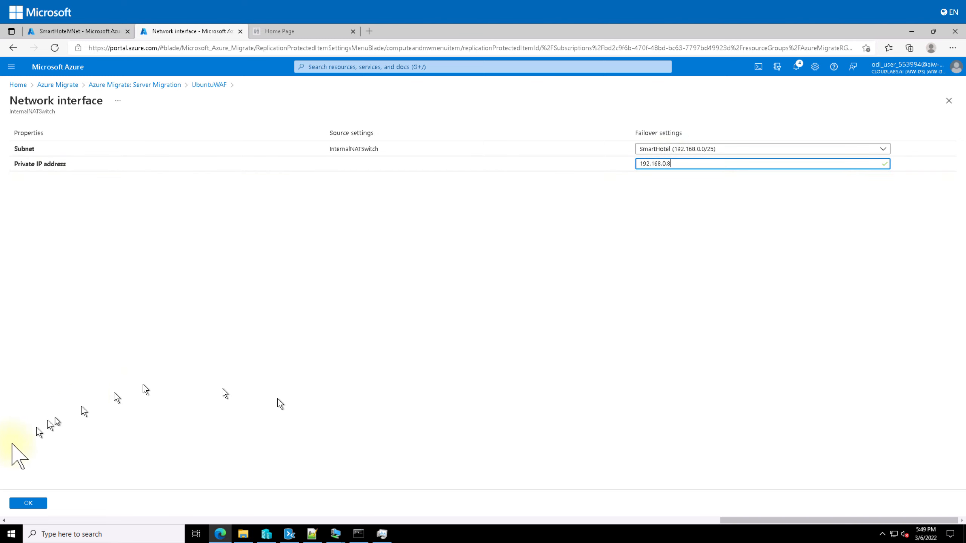
pyautogui.click(28, 503)
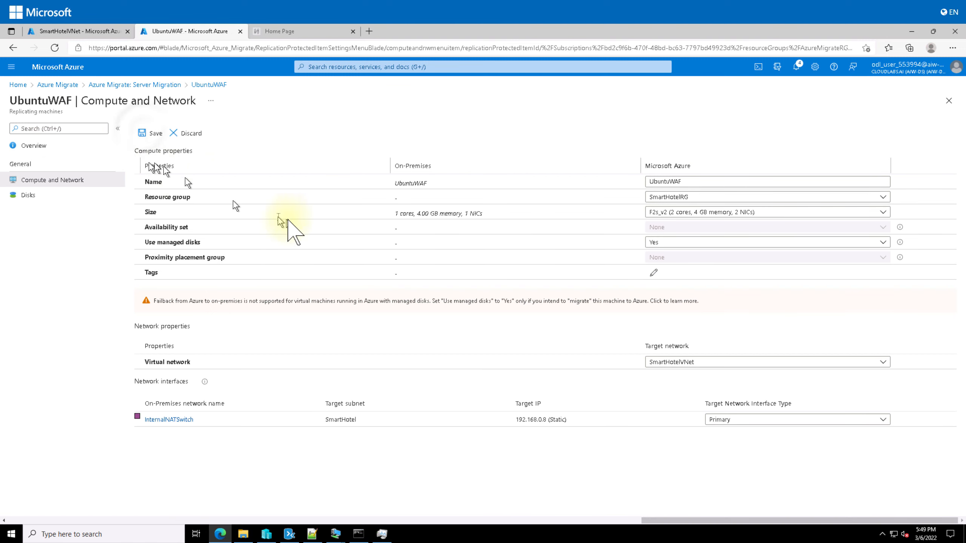
pyautogui.click(144, 134)
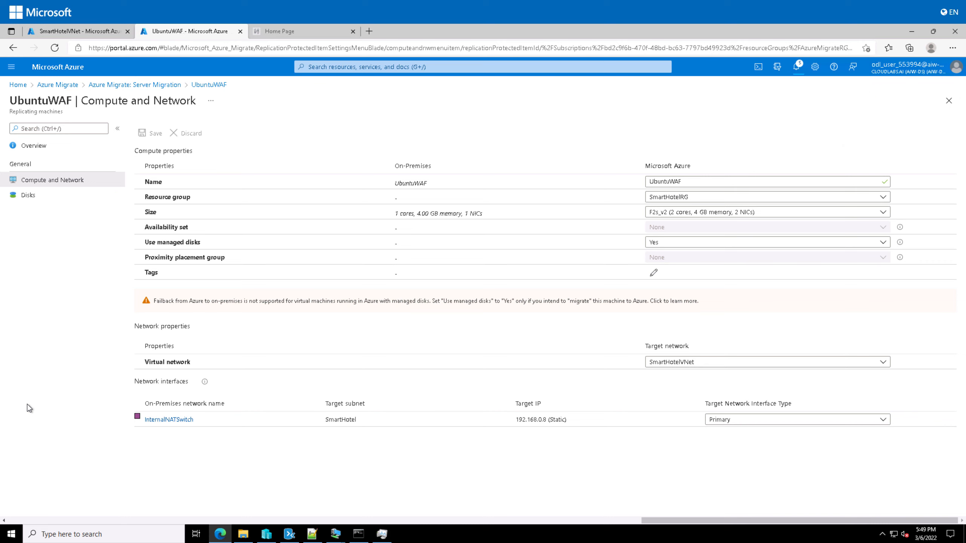
pyautogui.click(175, 86)
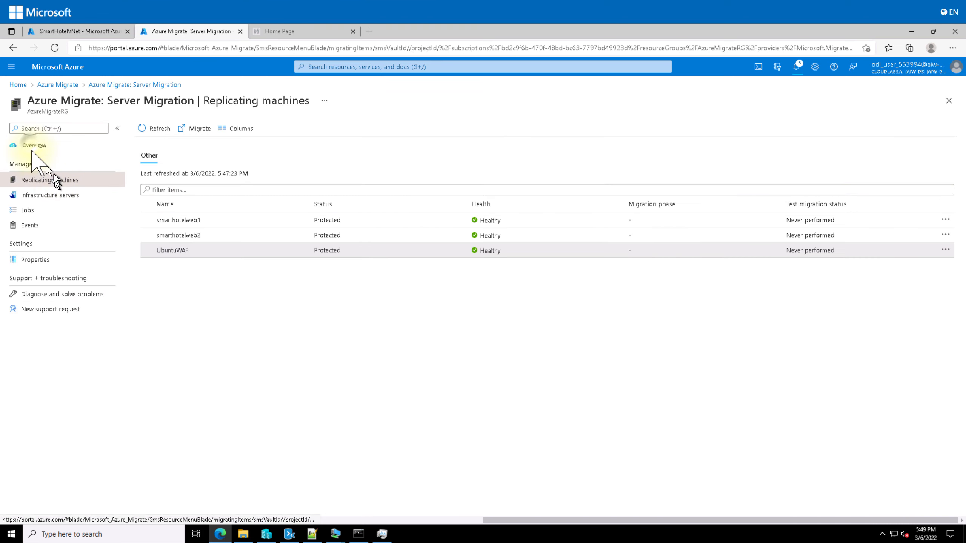
# Migrate smarthotelweb1, smarthotelweb2 and UbuntuWAF with shutdown before migration set to Yes
pyautogui.click(33, 147)
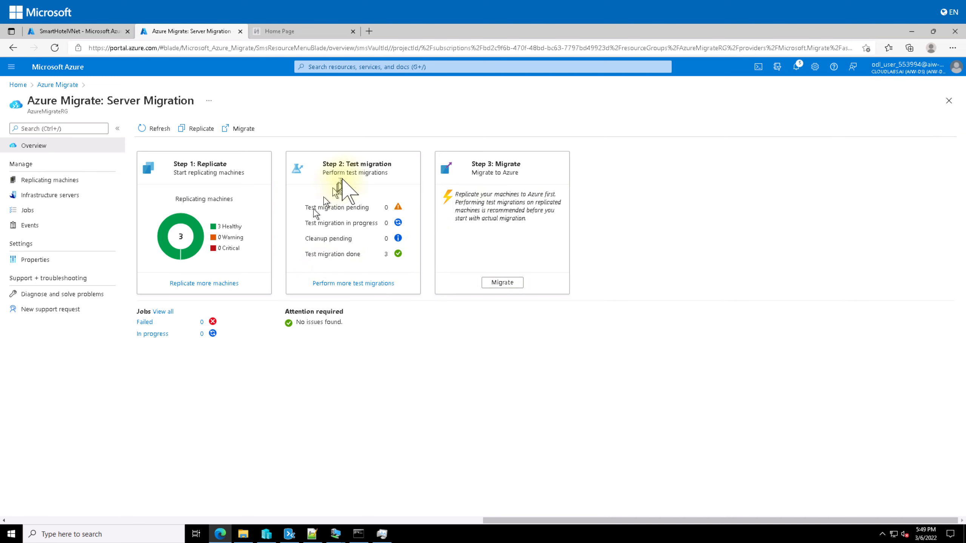
pyautogui.click(501, 282)
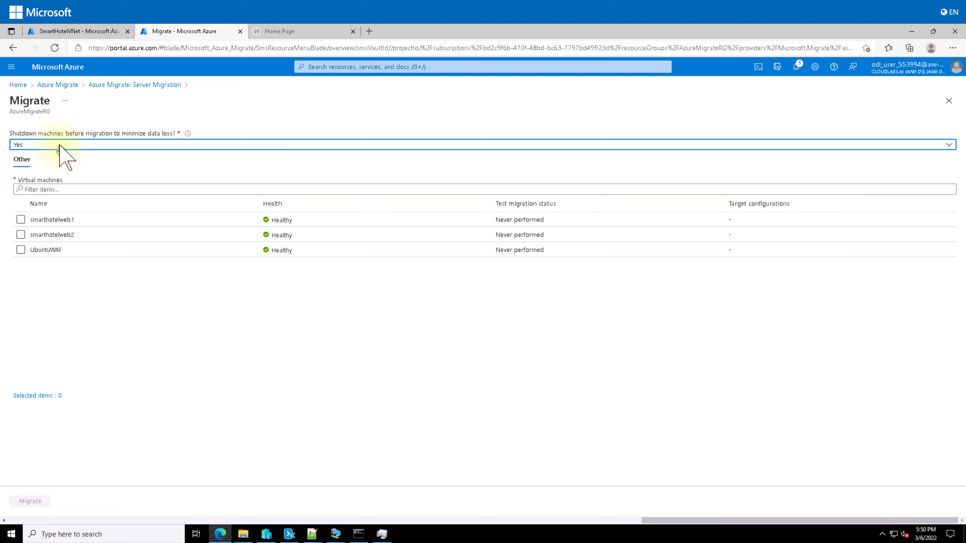
pyautogui.click(21, 220)
pyautogui.click(21, 234)
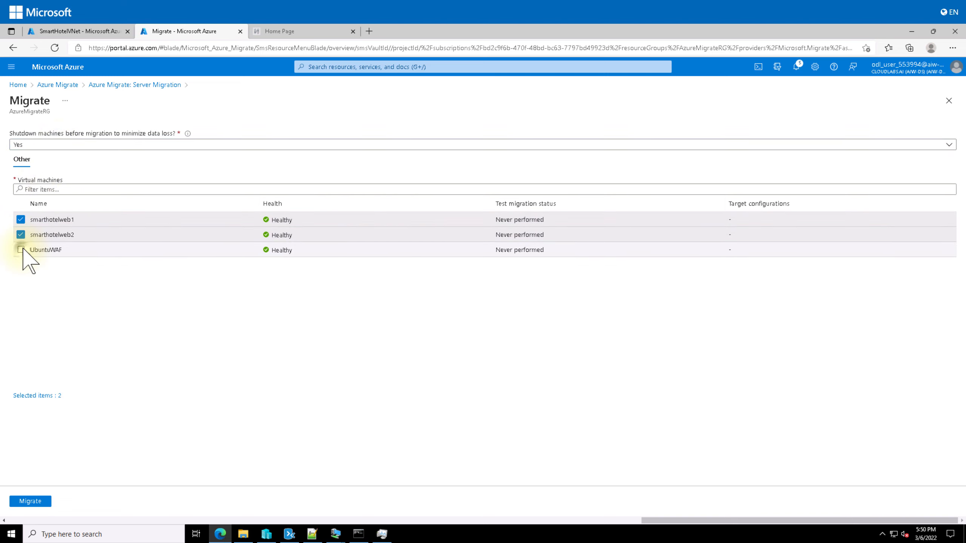
pyautogui.click(127, 249)
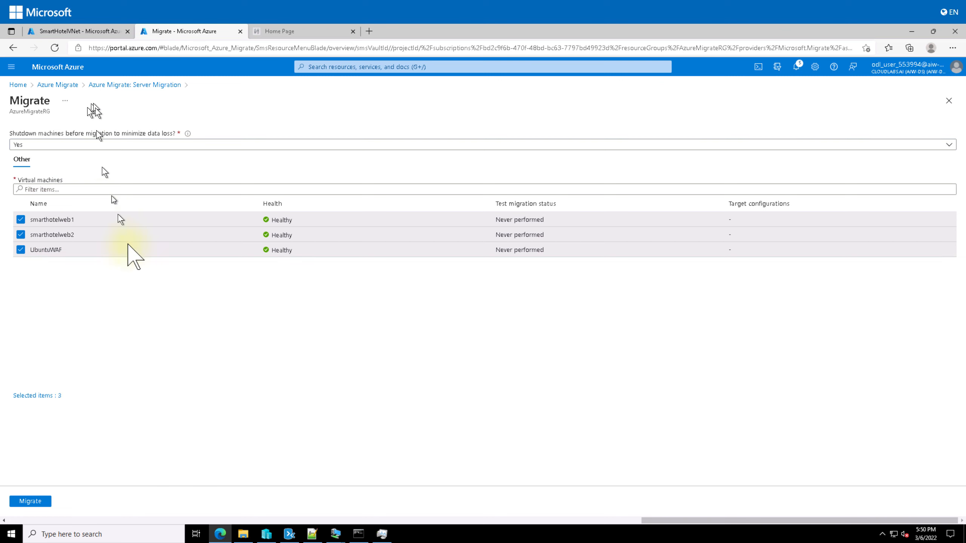
pyautogui.click(30, 501)
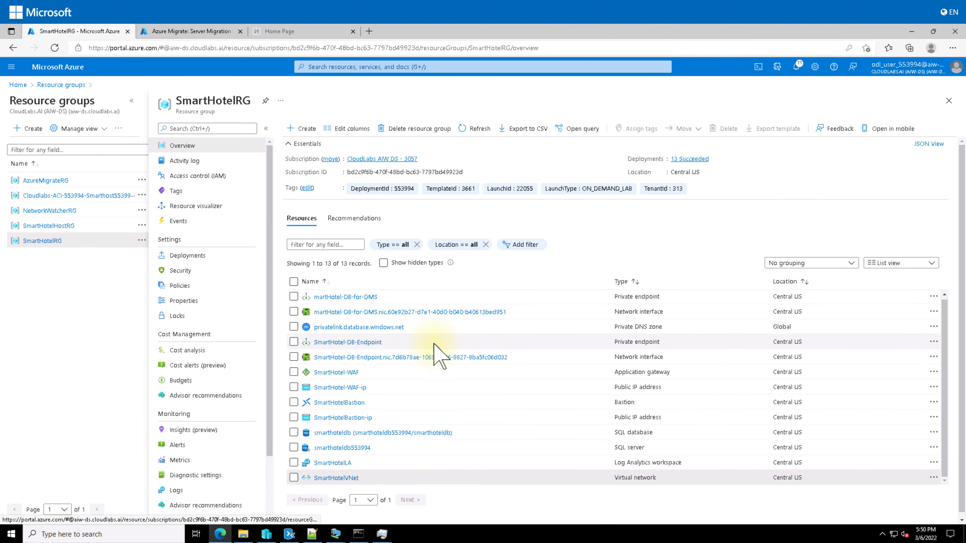
# Refresh the SmartHotelRG resource list and look over its 13 resources
pyautogui.scroll(-1, 433, 344)
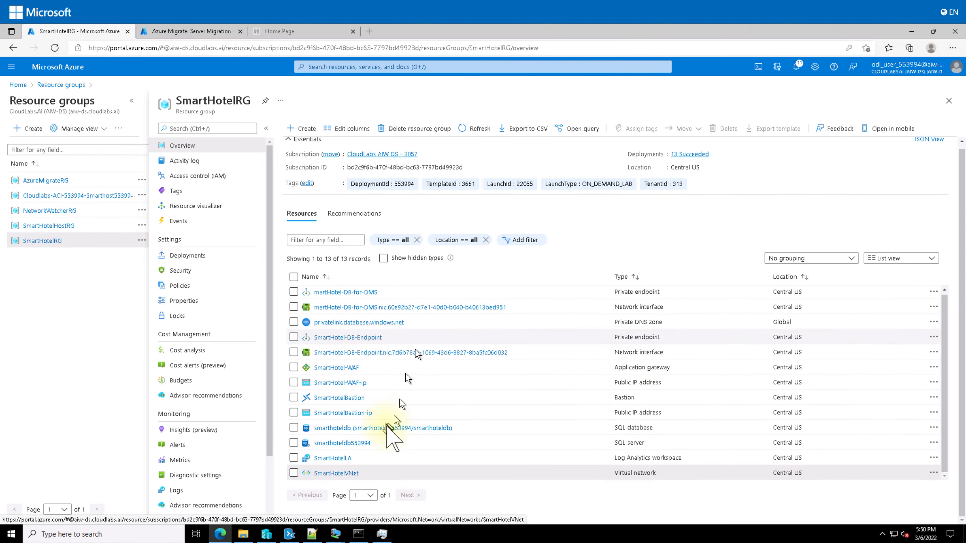
pyautogui.scroll(1, 356, 376)
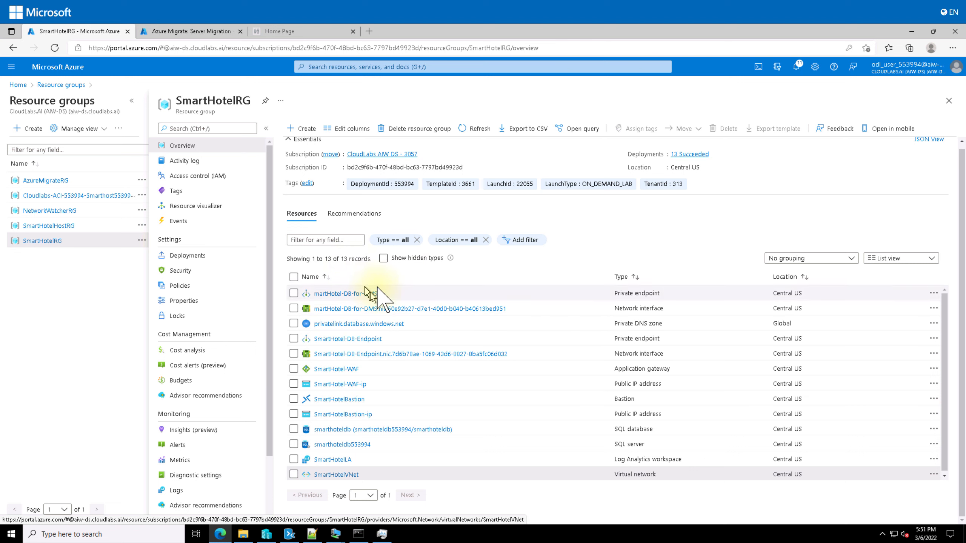
pyautogui.click(482, 130)
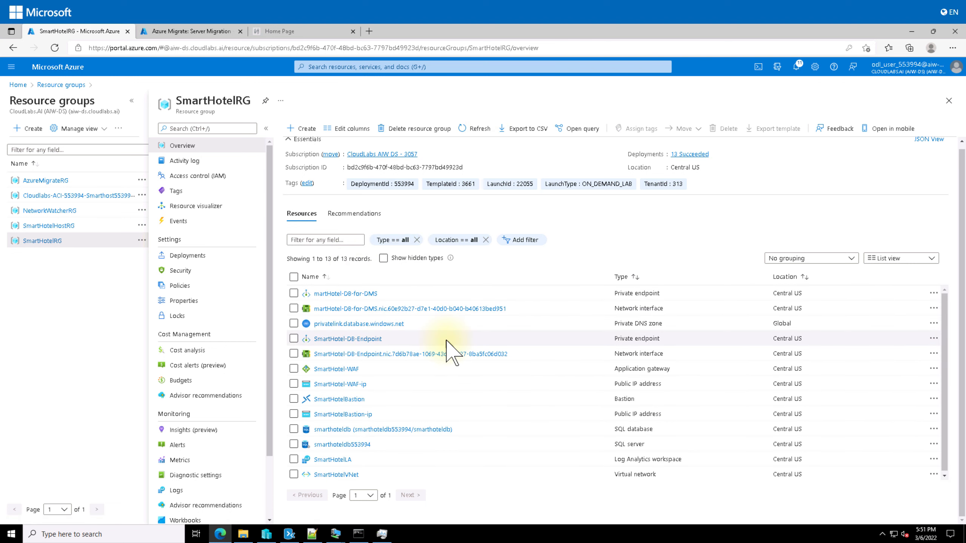
pyautogui.scroll(-1, 447, 341)
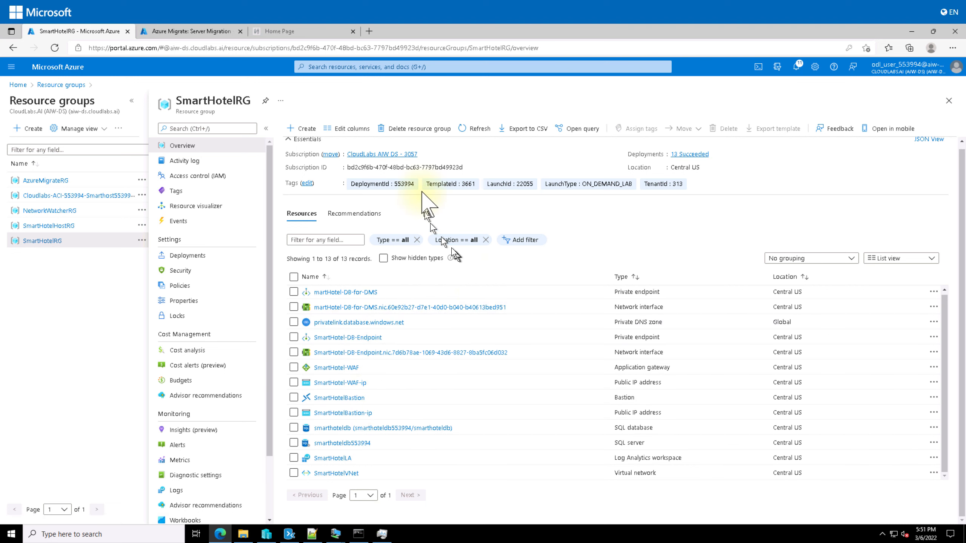
# Open smarthotelweb1's 'Planned failover was initiated' job and check the migration Jobs list
pyautogui.click(207, 32)
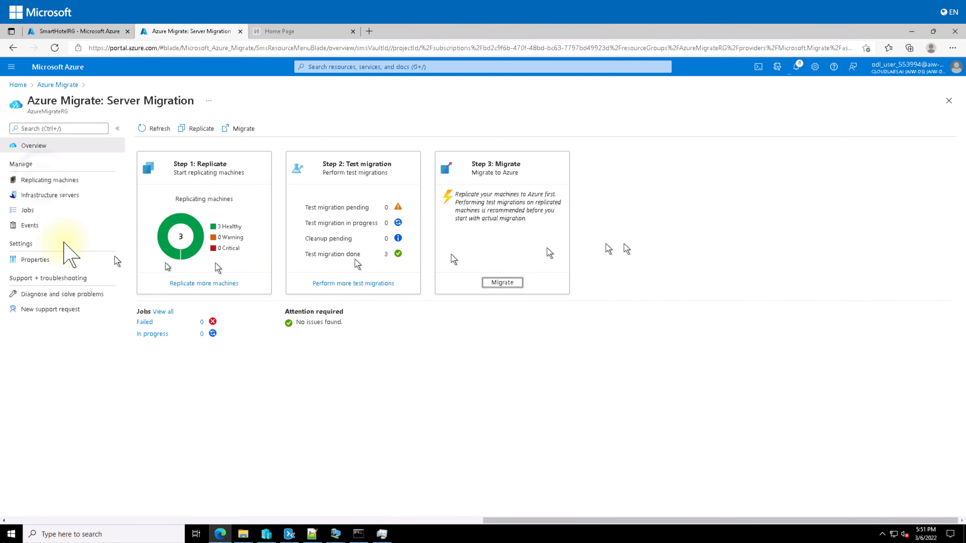
pyautogui.click(38, 179)
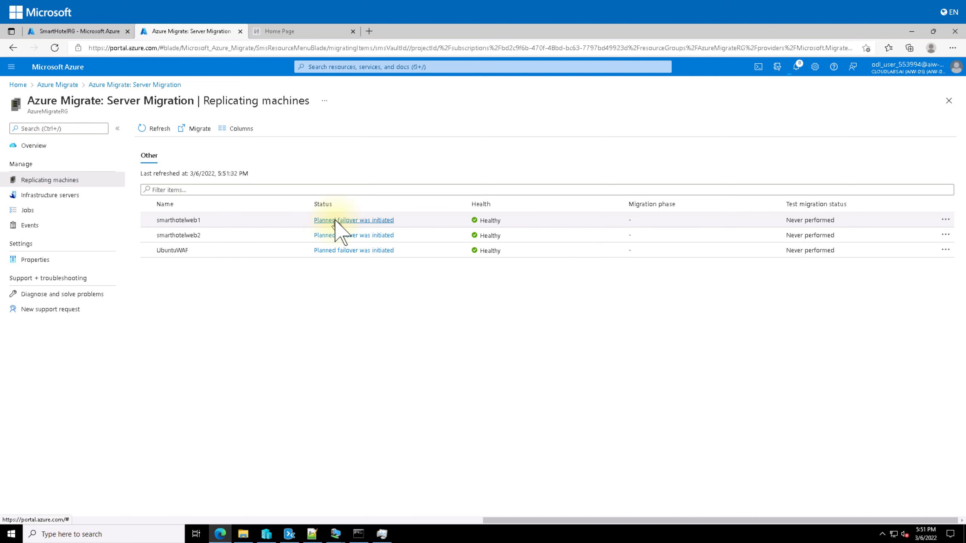
pyautogui.click(380, 221)
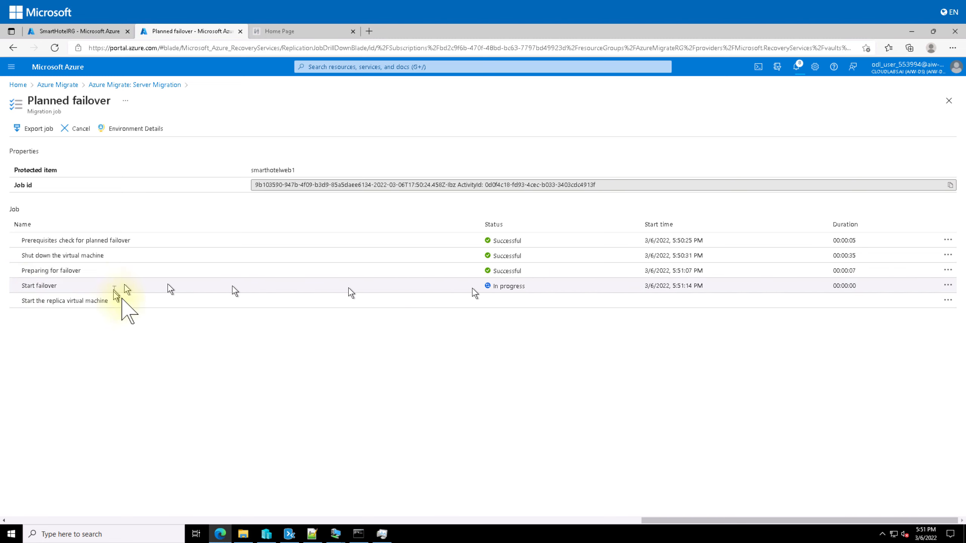
pyautogui.click(141, 85)
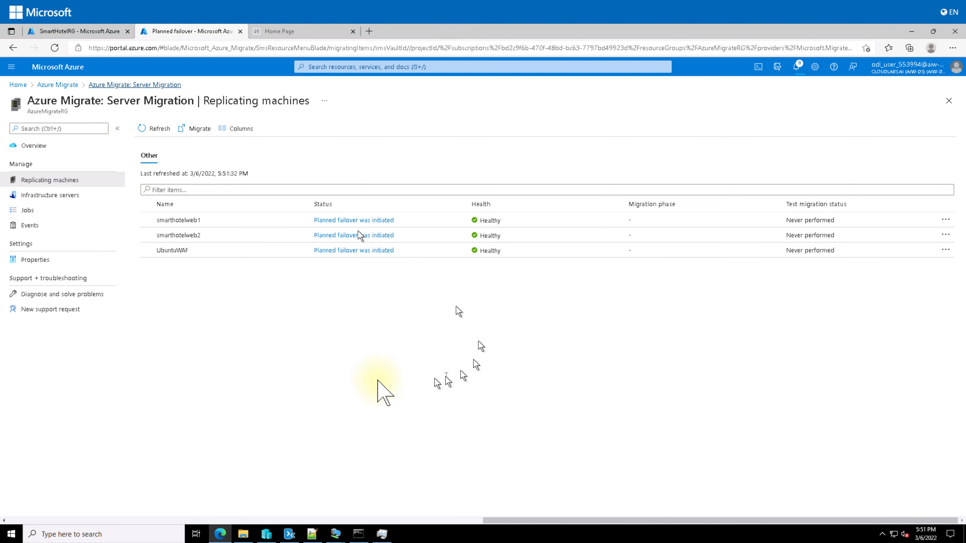
pyautogui.click(28, 210)
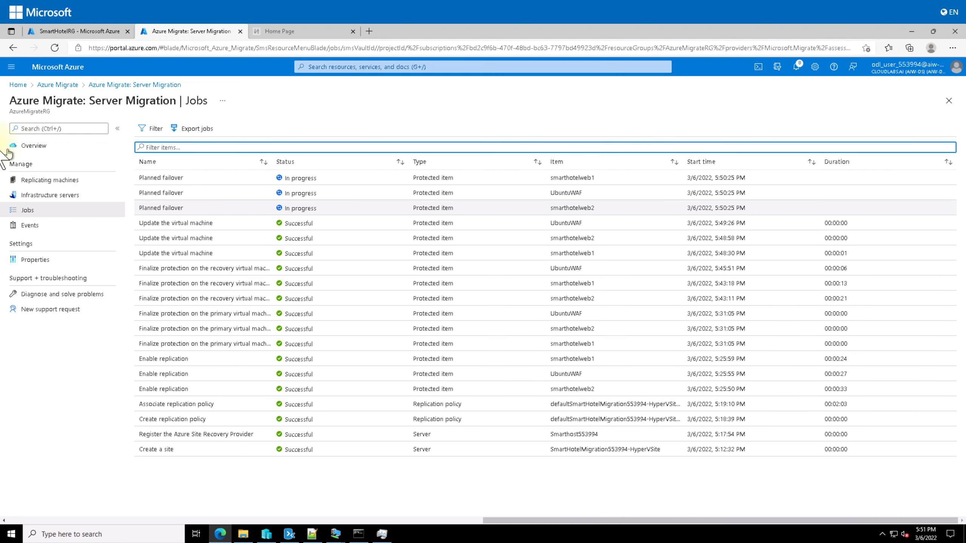
# Refresh the replicating machines' status twice, then return to the SmartHotelRG resource group
pyautogui.click(146, 85)
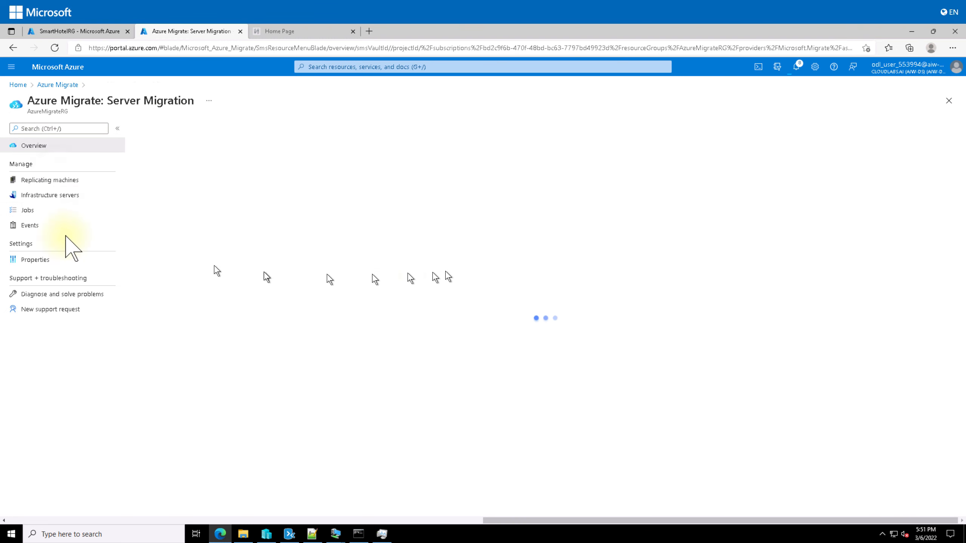
pyautogui.click(49, 179)
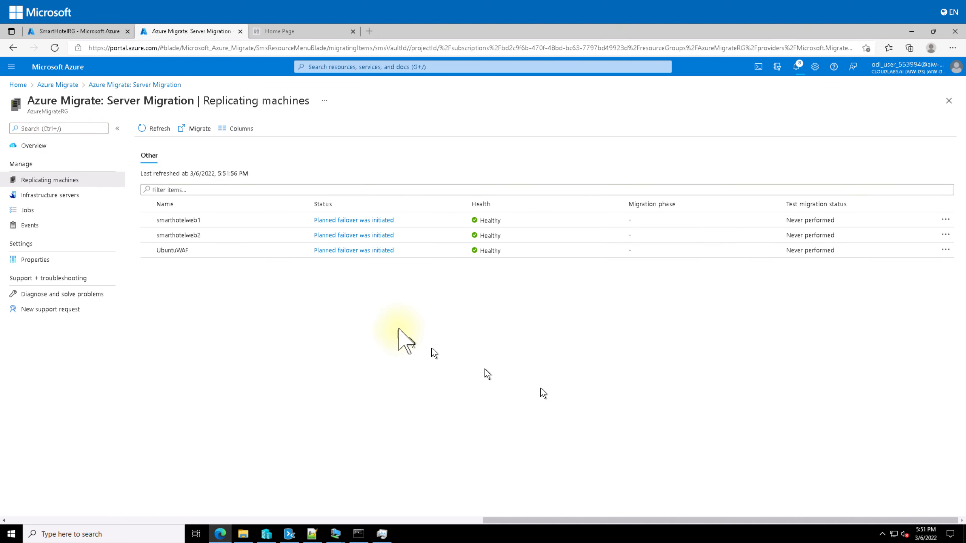
pyautogui.click(154, 129)
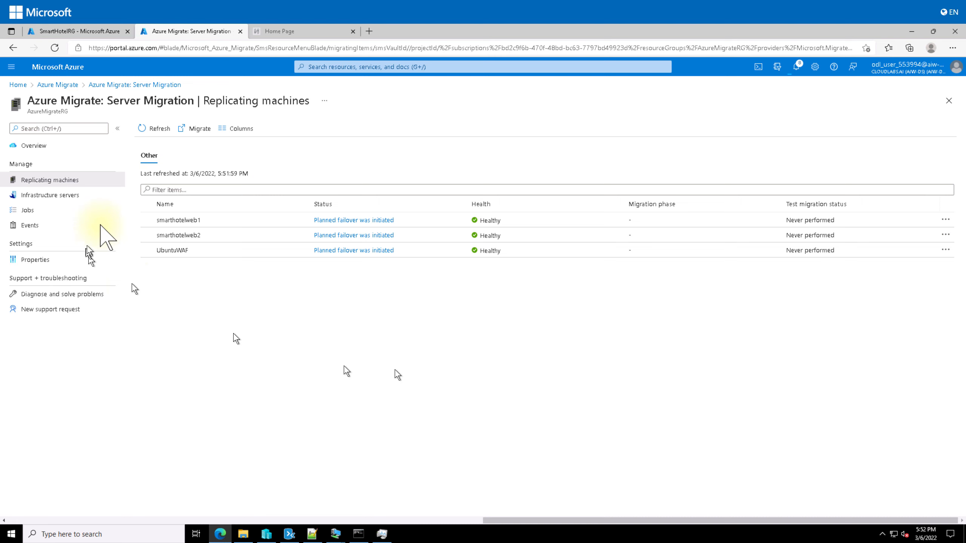
pyautogui.click(162, 128)
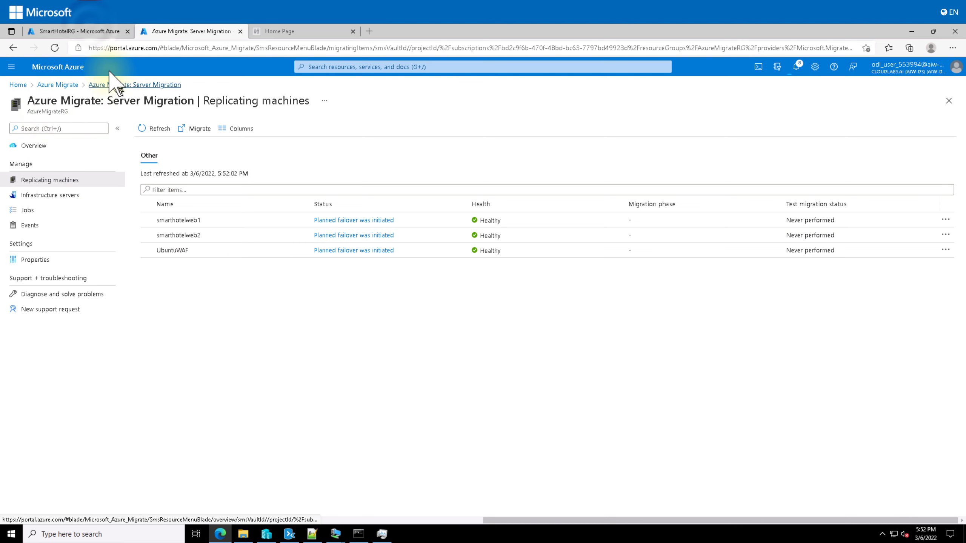
pyautogui.click(89, 31)
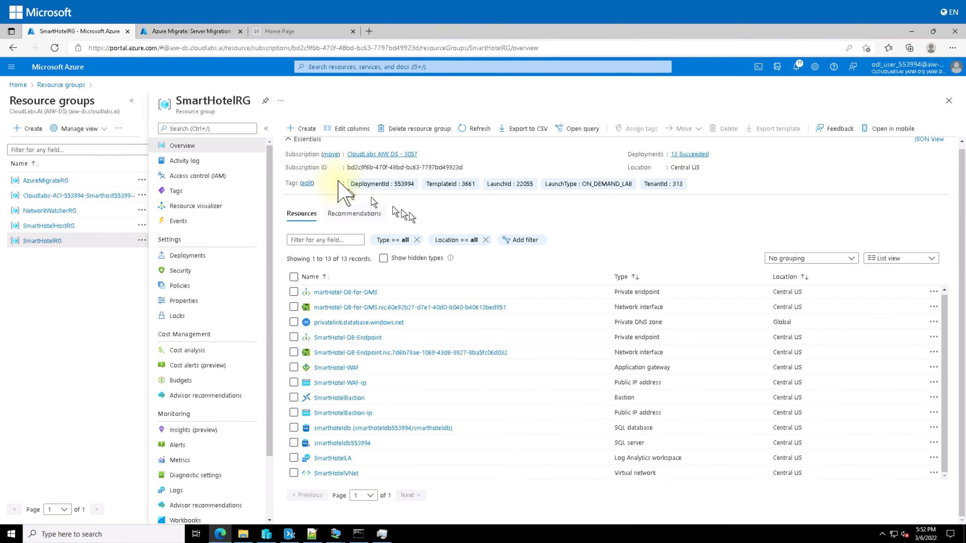
# Refresh SmartHotelRG until the asr-temp resources appear, then go back to Replicating machines
pyautogui.click(463, 128)
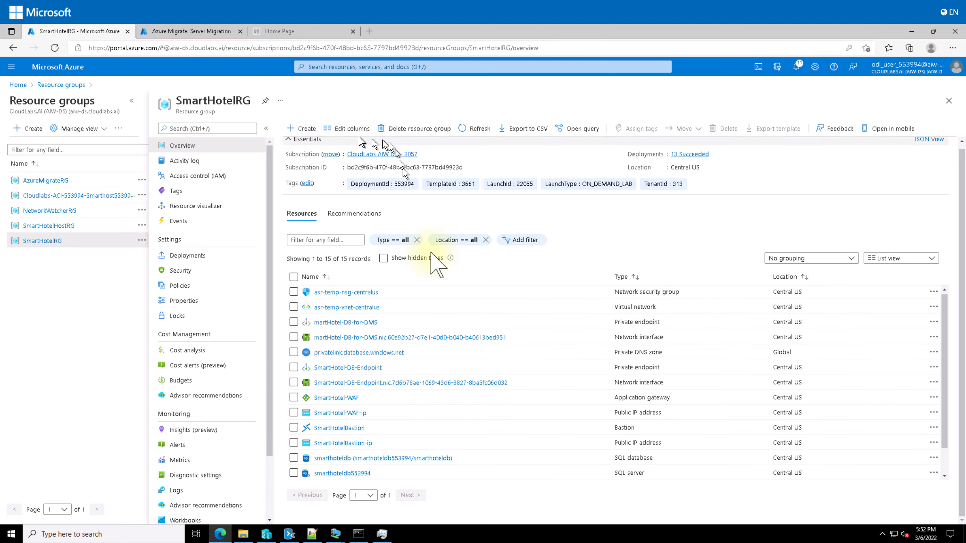
pyautogui.scroll(-2, 371, 323)
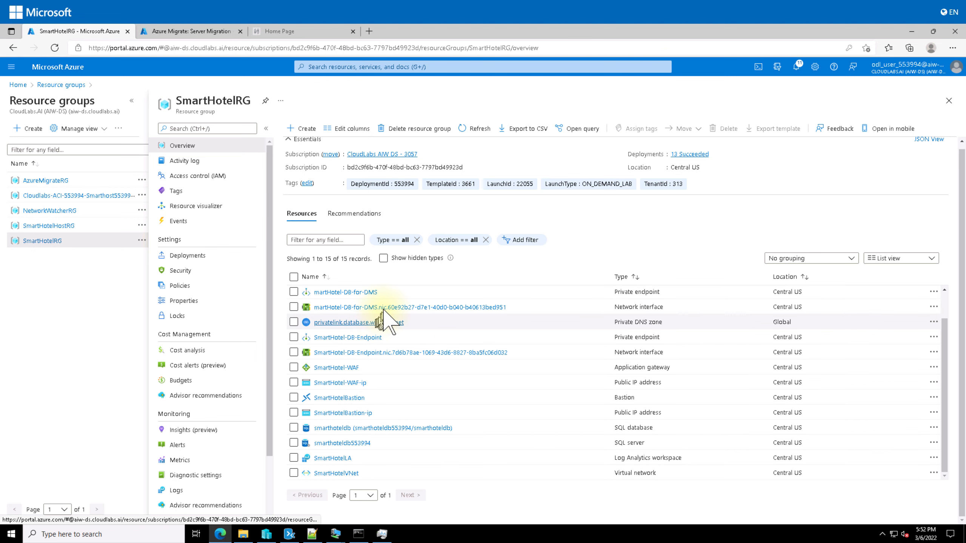
pyautogui.scroll(2, 384, 309)
pyautogui.click(476, 128)
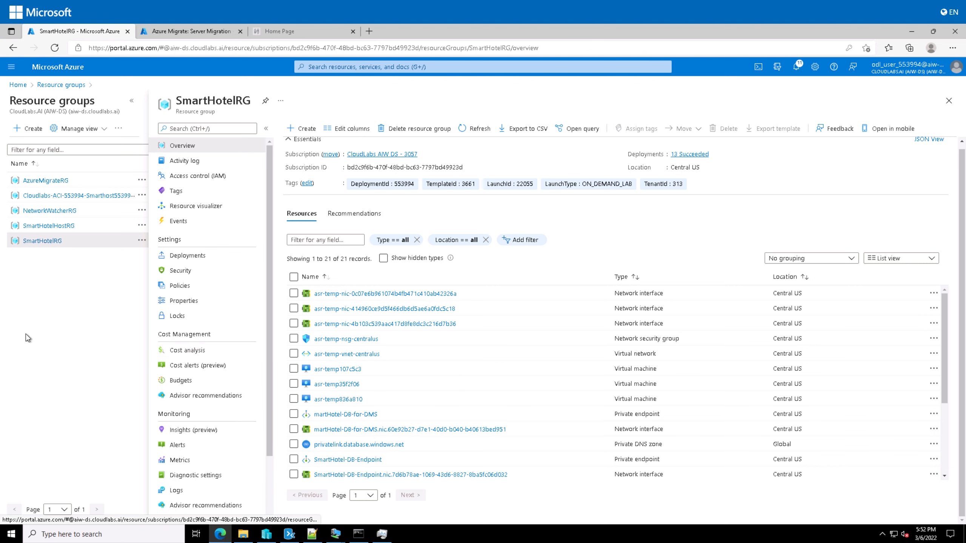
pyautogui.click(156, 30)
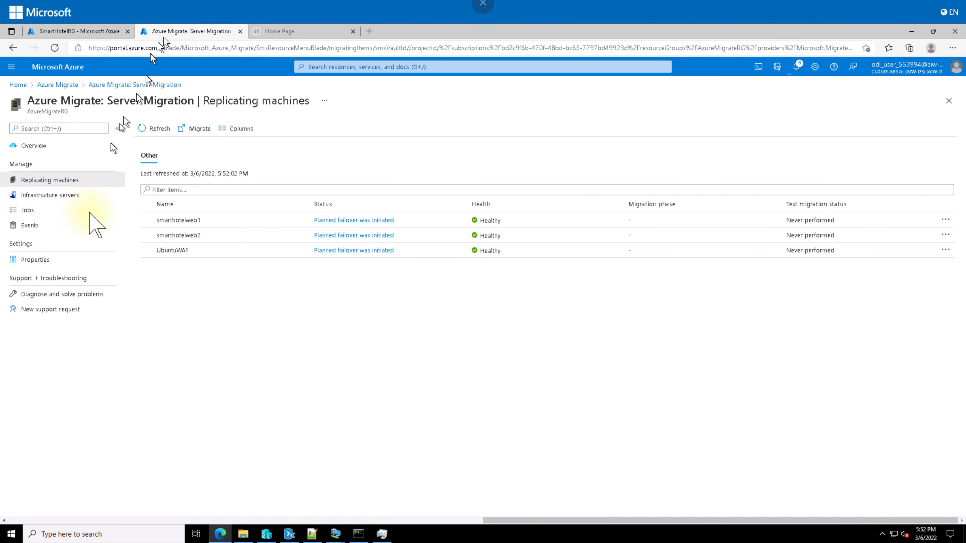
# Refresh the machines' failover status, then check the source VMs in Hyper-V Manager
pyautogui.click(156, 129)
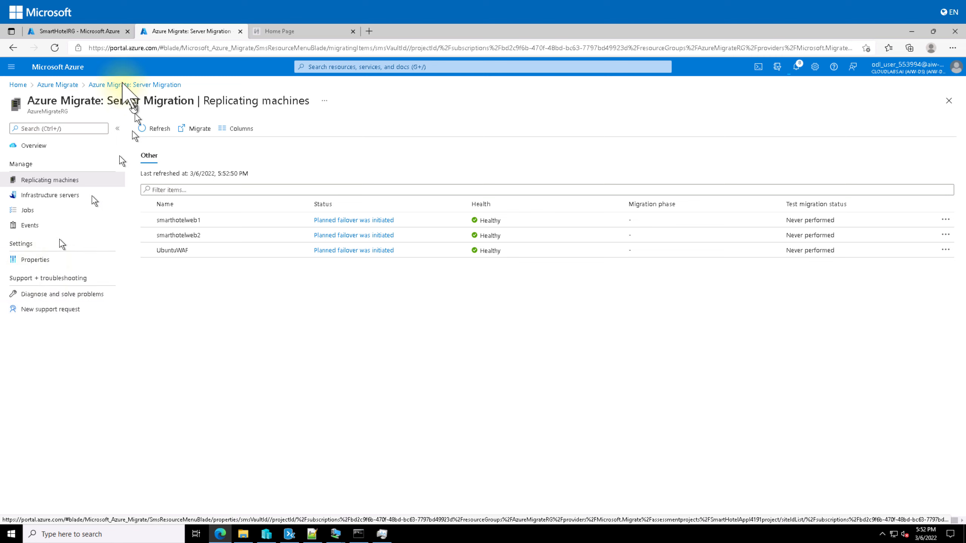
pyautogui.click(267, 535)
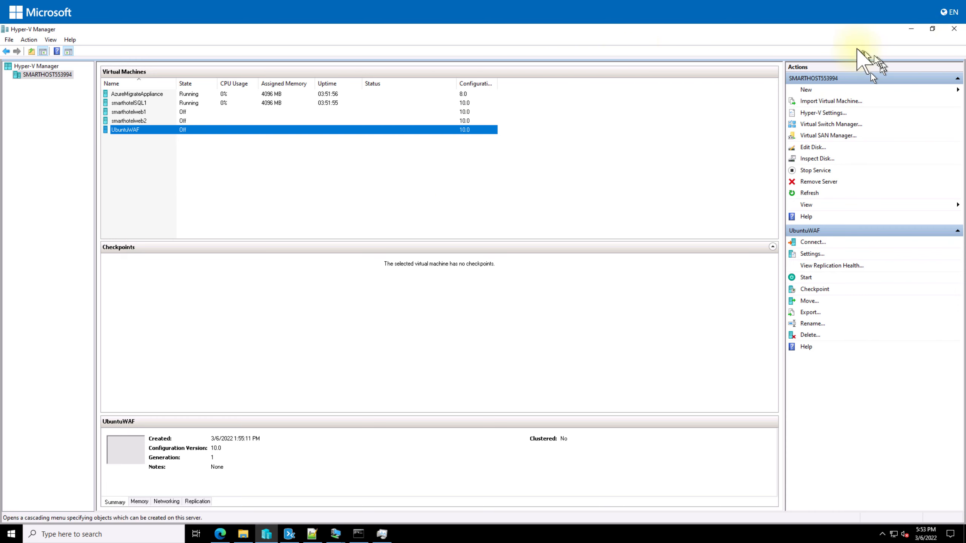
# Minimize Hyper-V Manager to reveal the Replicating machines blade showing planned failover finished
pyautogui.click(910, 30)
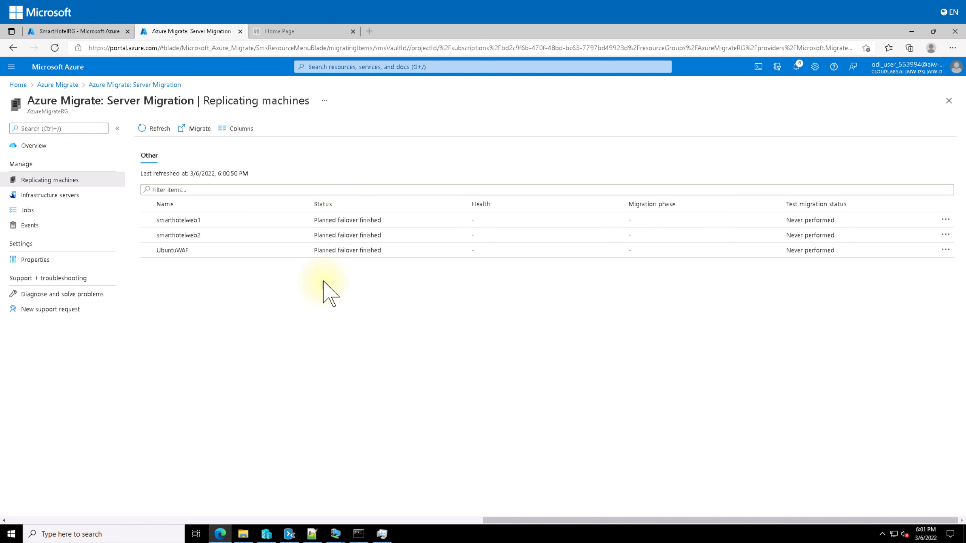
# Refresh the SmartHotelRG resource list and open the migrated smarthotelweb2 virtual machine
pyautogui.click(85, 27)
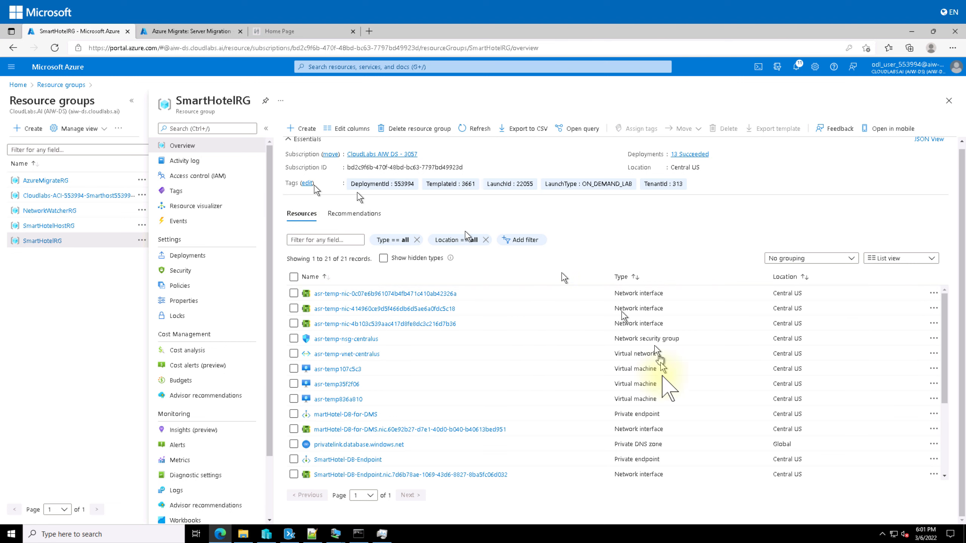
pyautogui.click(482, 128)
pyautogui.scroll(-3, 494, 411)
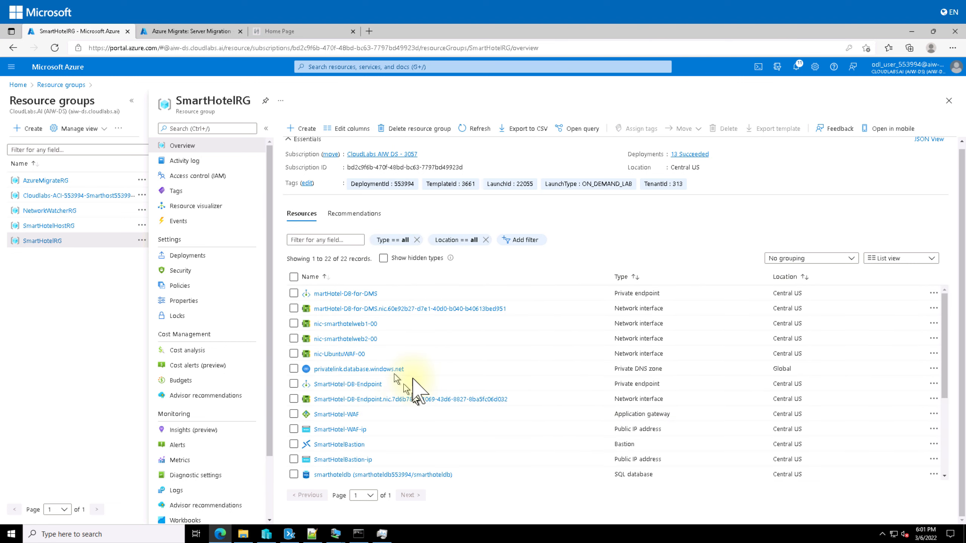
pyautogui.scroll(-3, 419, 389)
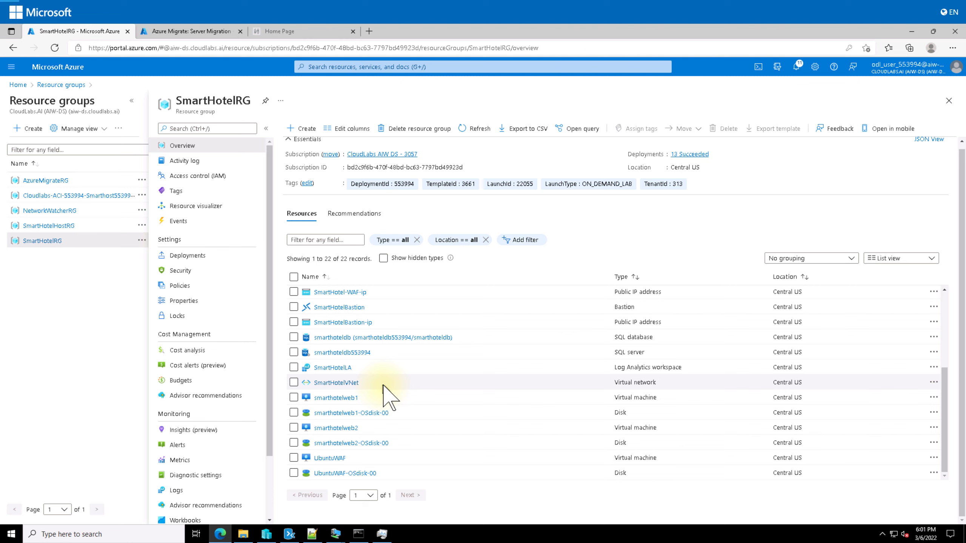
pyautogui.click(339, 428)
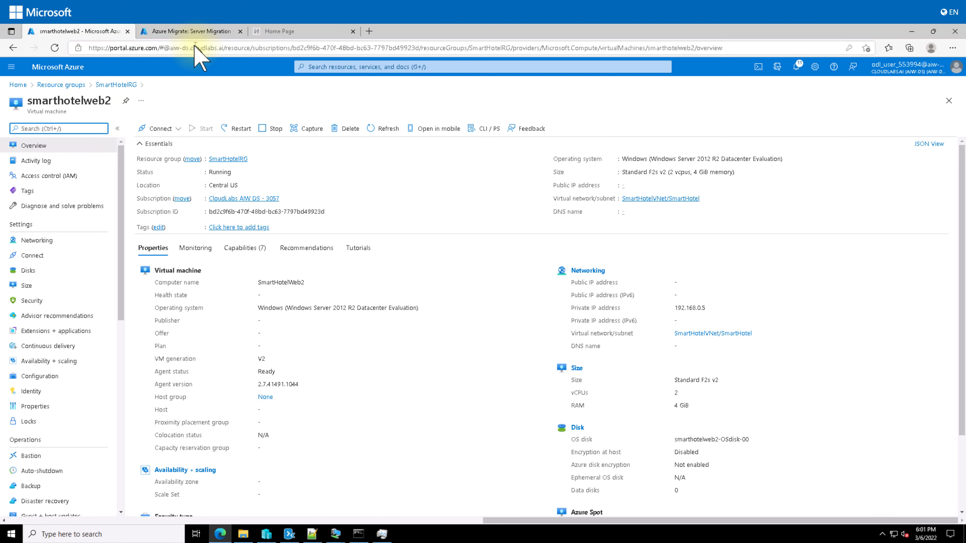
# Choose a Bastion connection for smarthotelweb2, enter the administrator username, and try connecting
pyautogui.click(179, 129)
pyautogui.click(152, 175)
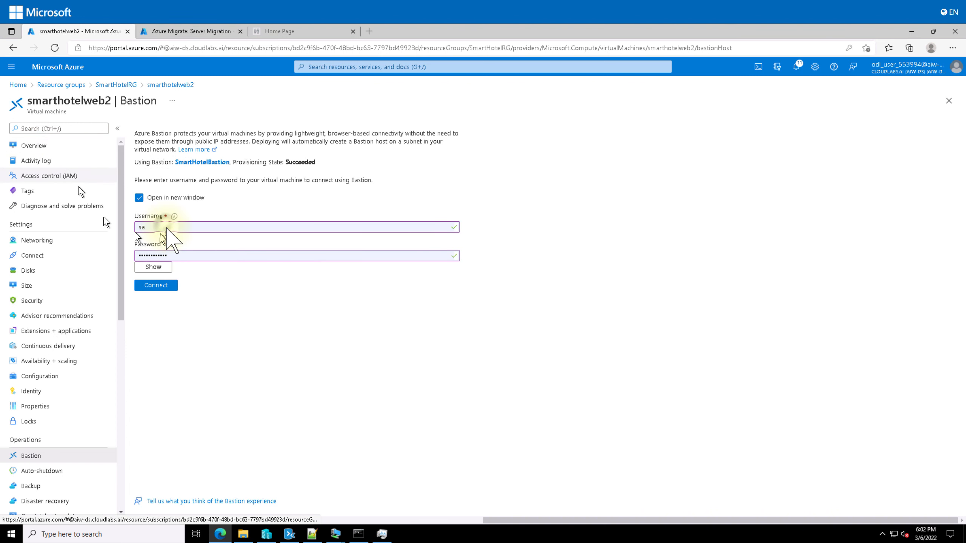
pyautogui.doubleClick(163, 227)
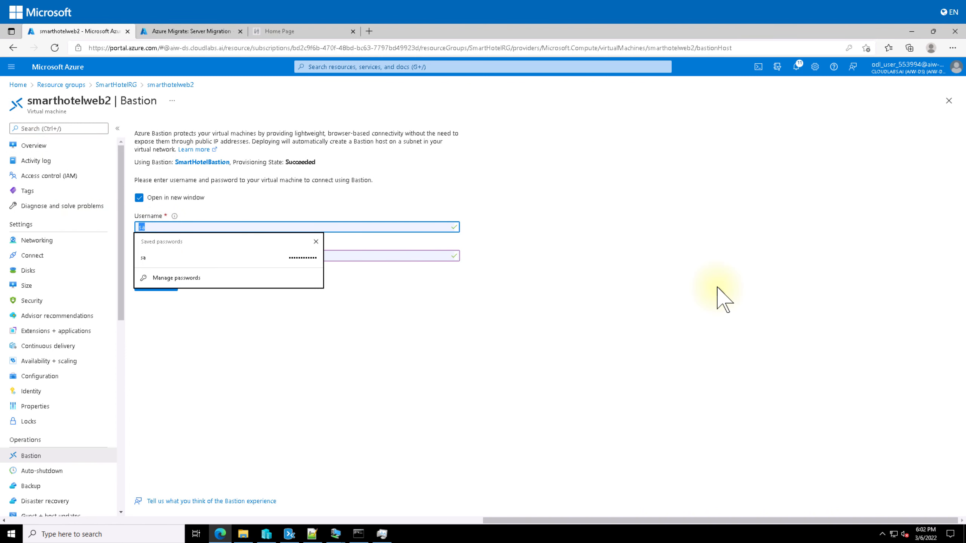
pyautogui.write('фв')
pyautogui.press('BackSpace')
pyautogui.press('BackSpace')
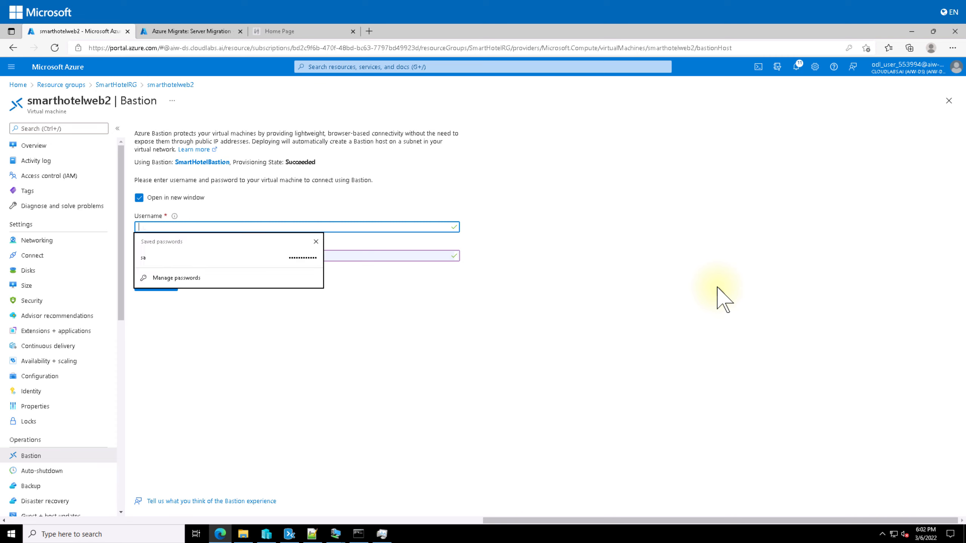
pyautogui.write('Administrator')
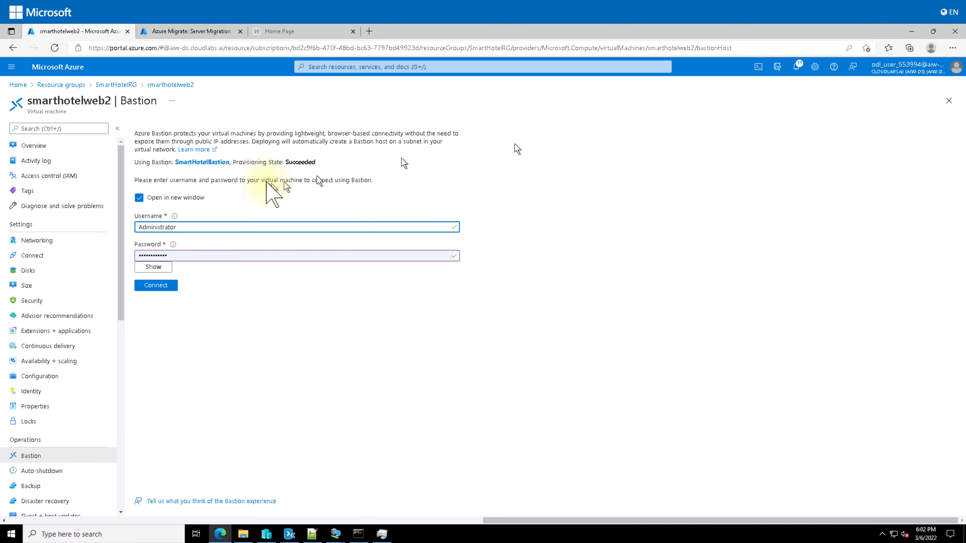
pyautogui.click(154, 286)
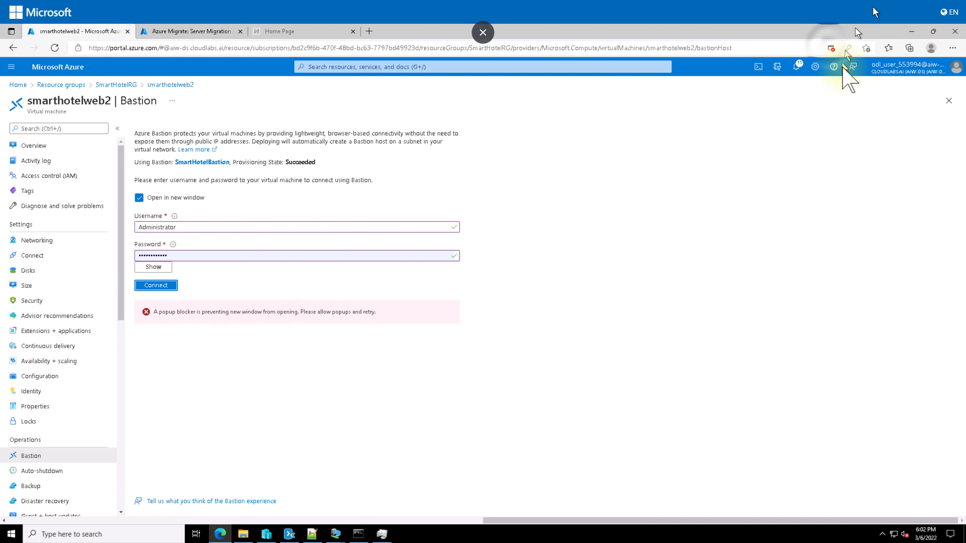
# Always allow pop-ups from the portal, then connect again in a new tab
pyautogui.click(831, 48)
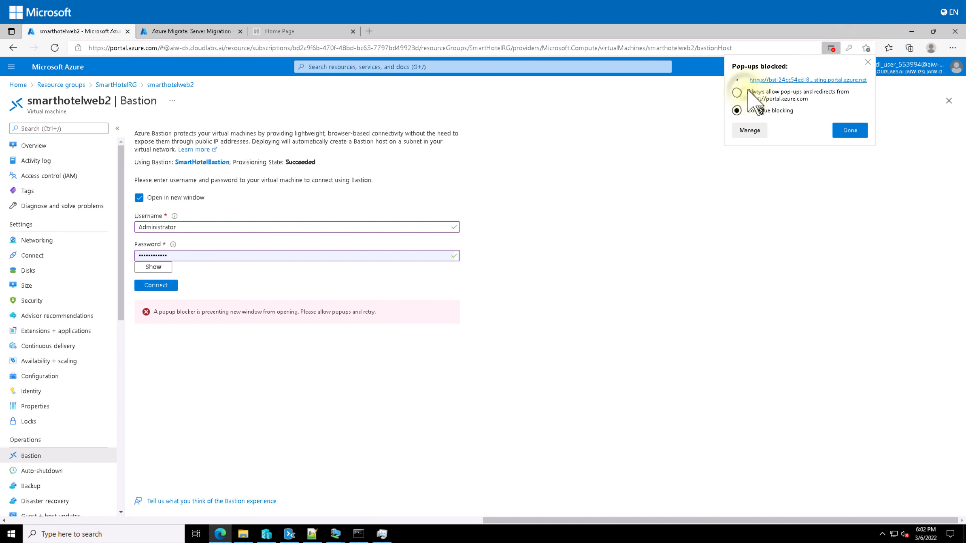
pyautogui.click(737, 92)
pyautogui.click(850, 130)
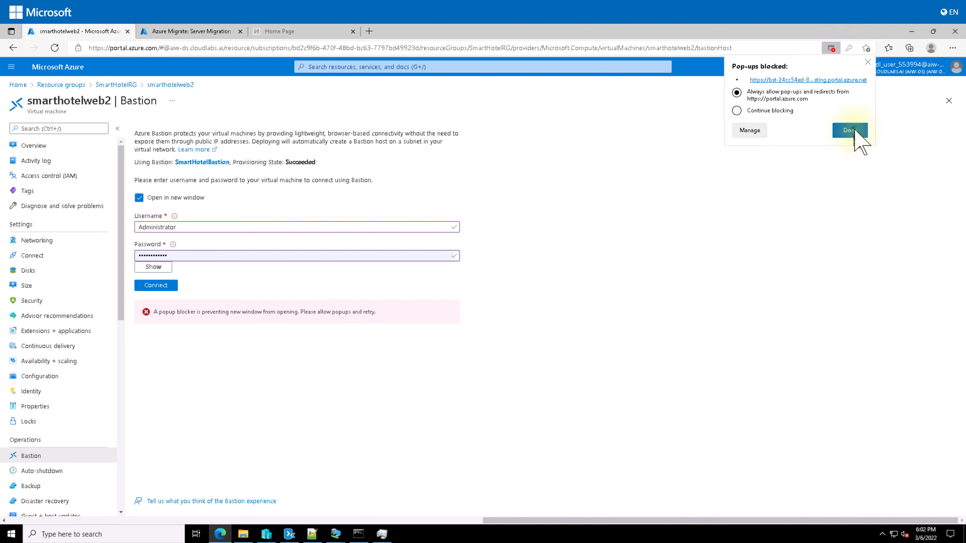
pyautogui.click(156, 285)
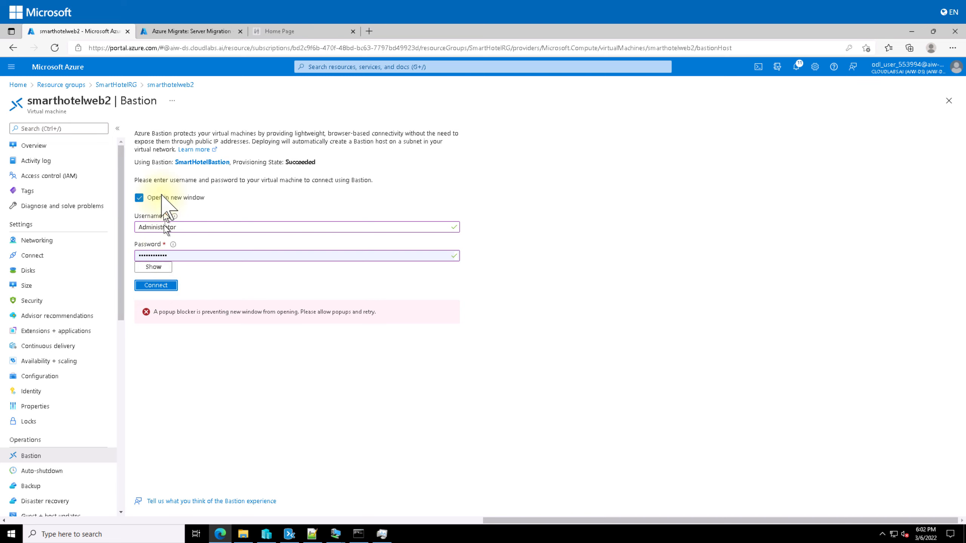
pyautogui.click(156, 286)
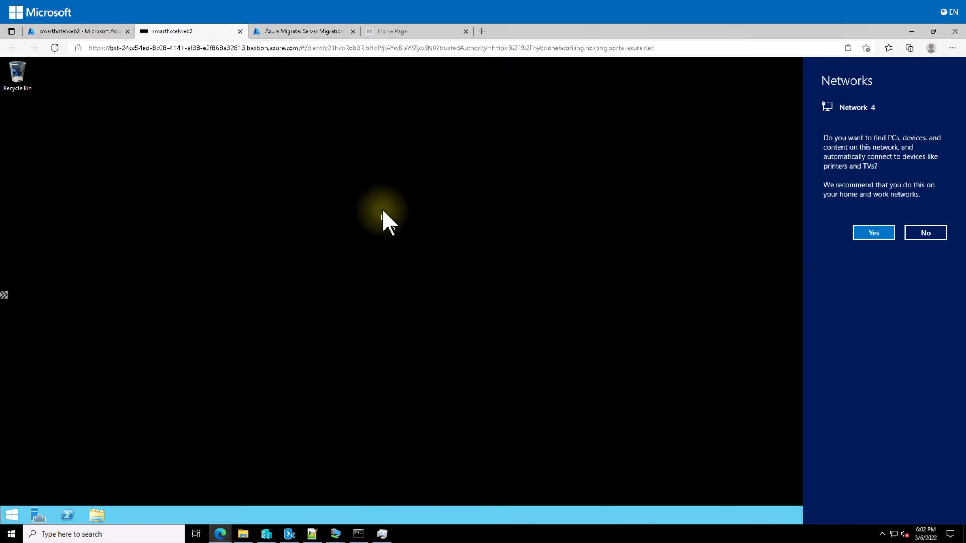
# Allow network discovery, then browse File Explorer to C:\inetpub
pyautogui.click(860, 233)
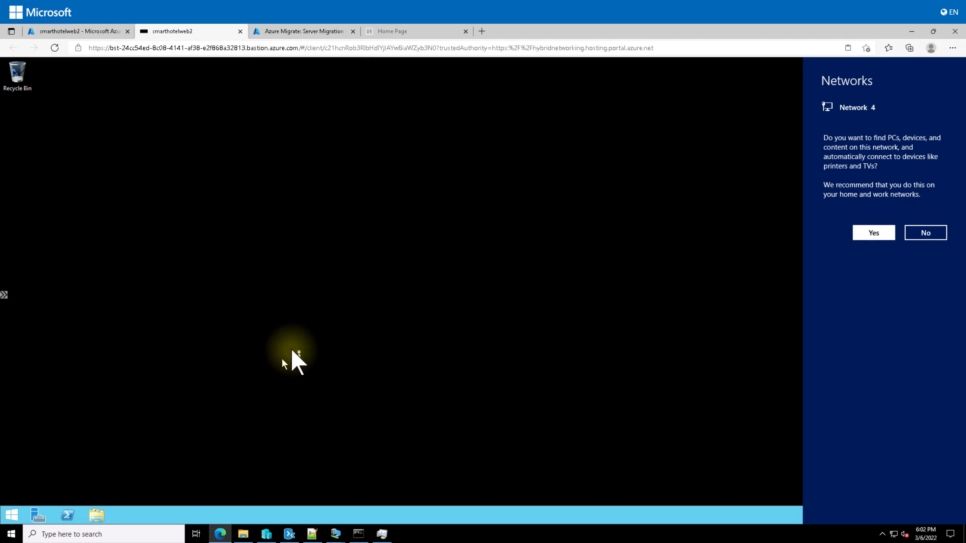
pyautogui.click(97, 514)
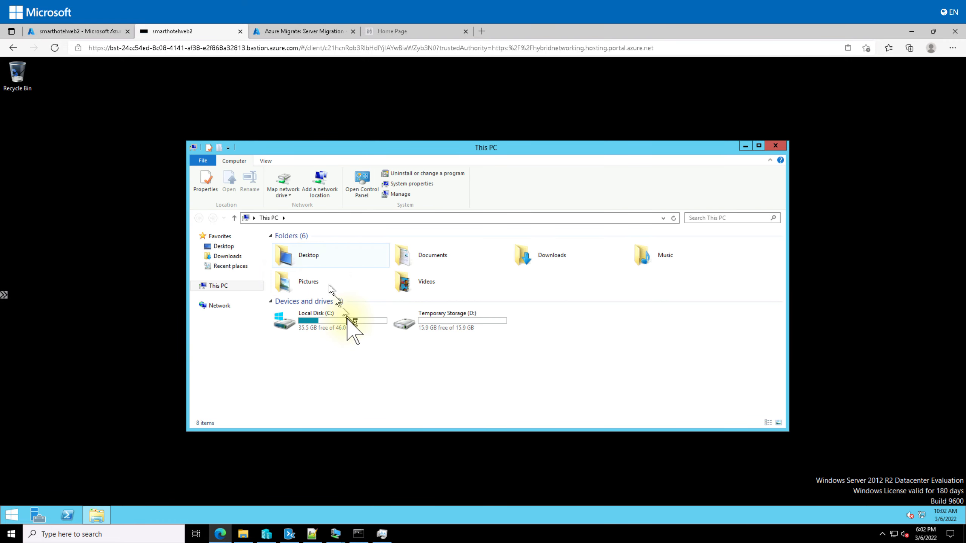
pyautogui.doubleClick(339, 327)
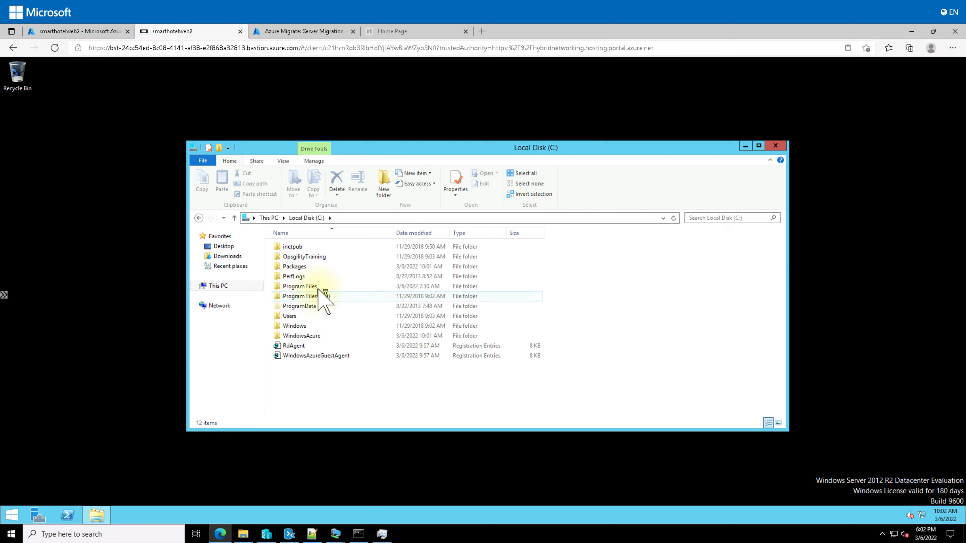
pyautogui.doubleClick(293, 247)
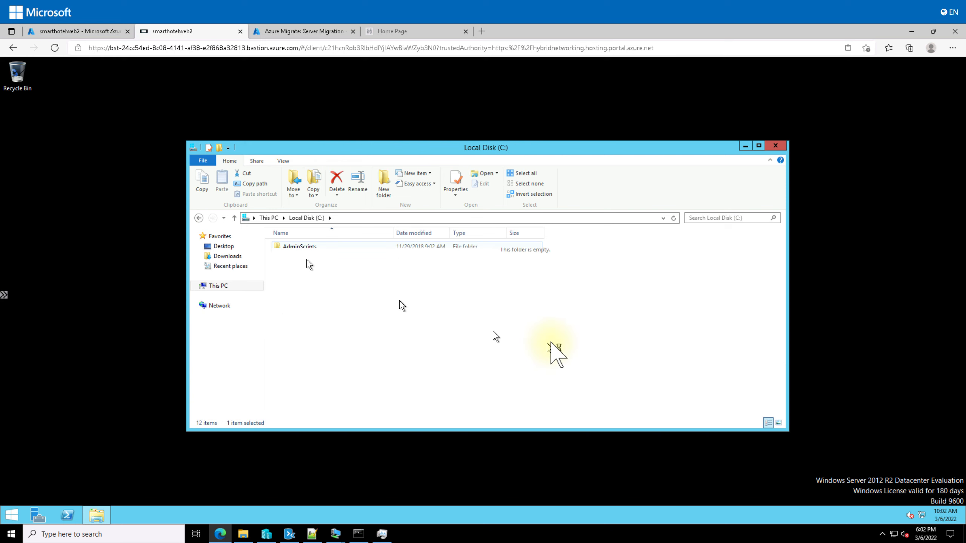
# Maximize File Explorer, open SmartHotel.Registration.Wcf, and bring up Web.config's context menu
pyautogui.click(757, 147)
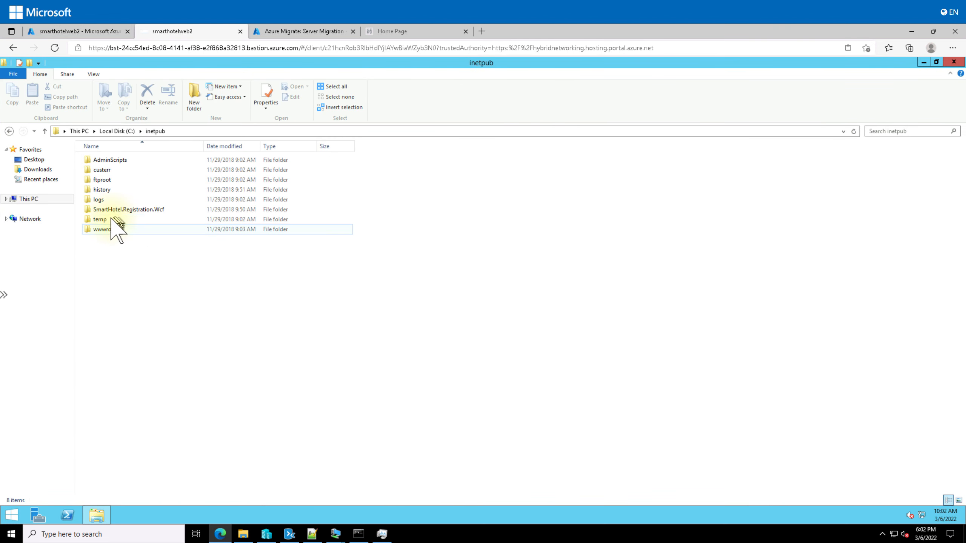
pyautogui.doubleClick(135, 210)
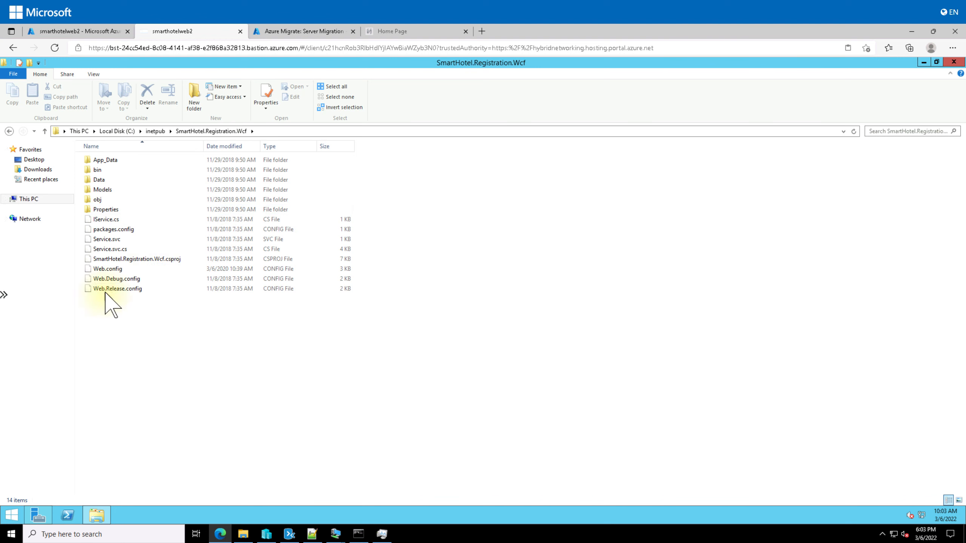
pyautogui.click(115, 270)
pyautogui.rightClick(115, 271)
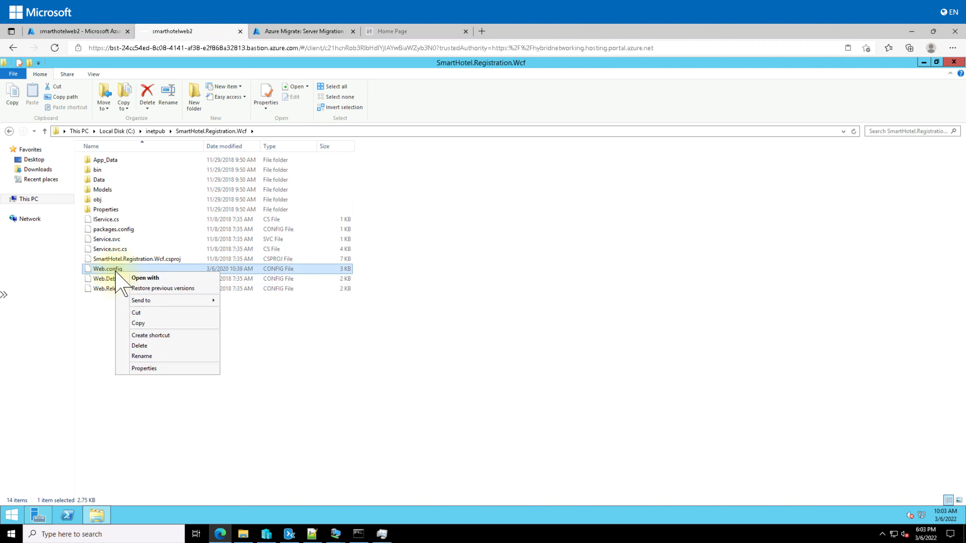
# Open Web.config in maximized Notepad, highlight the 192.168.0.6 connection-string server, and return to Azure Migrate
pyautogui.click(167, 281)
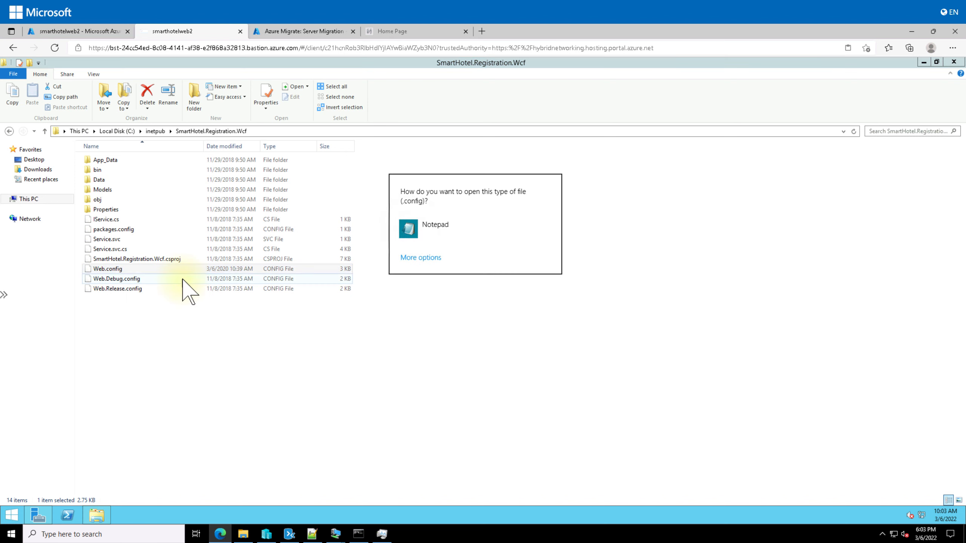
pyautogui.click(420, 234)
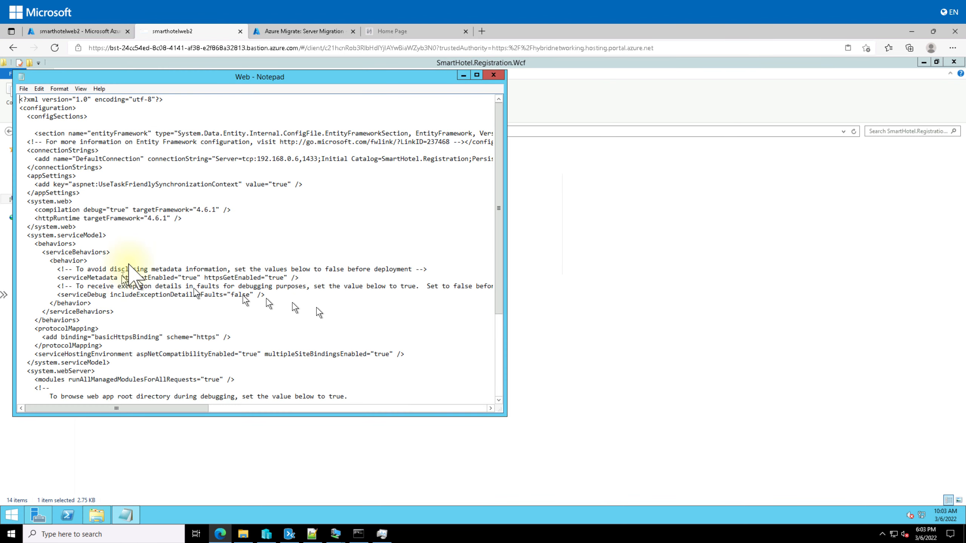
pyautogui.click(476, 75)
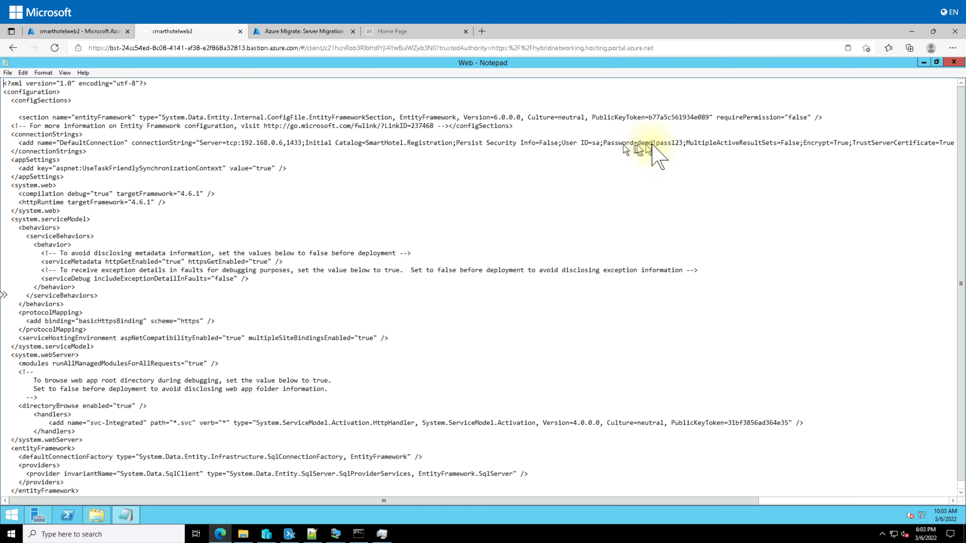
pyautogui.click(226, 142)
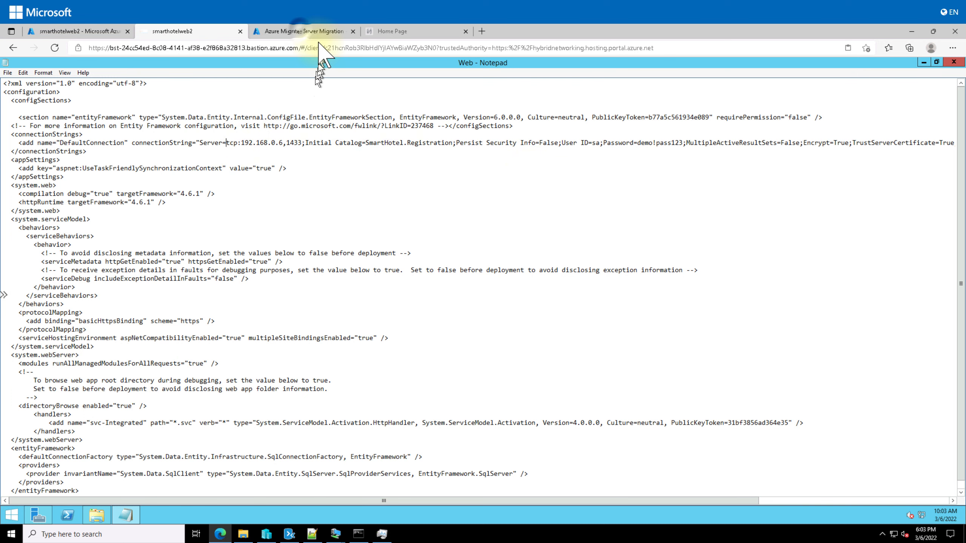
pyautogui.click(304, 32)
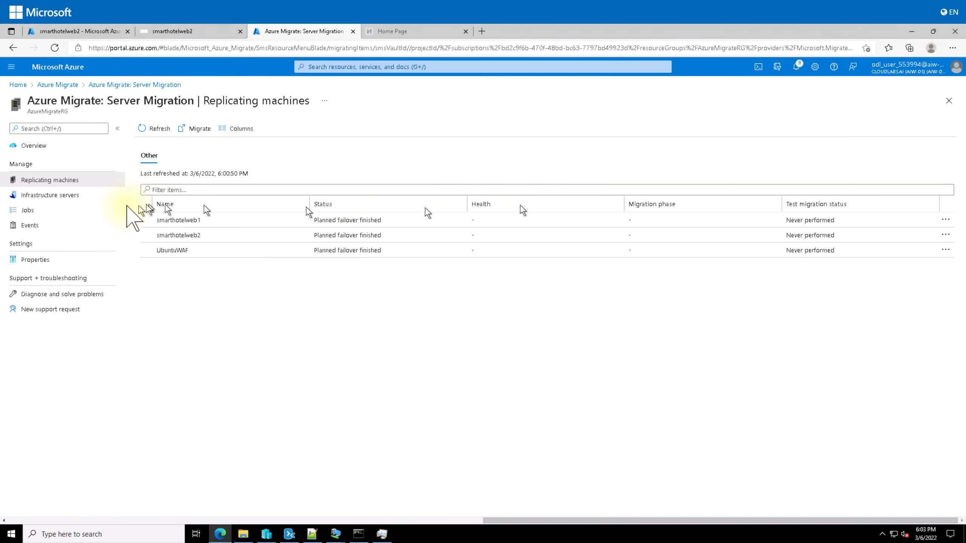
# From Home, open smarthoteldb on server smarthoteldb553994 and show its database connection strings
pyautogui.click(16, 85)
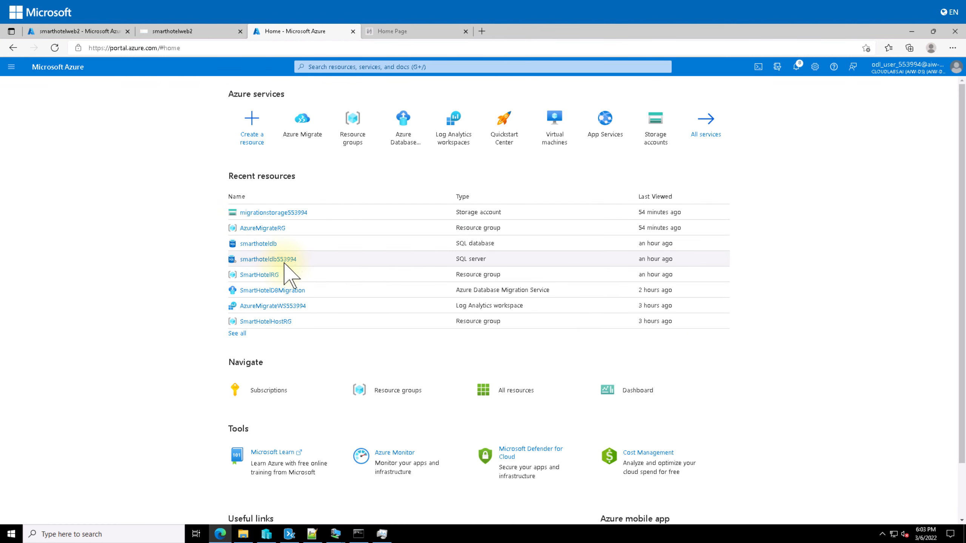
pyautogui.moveTo(269, 245)
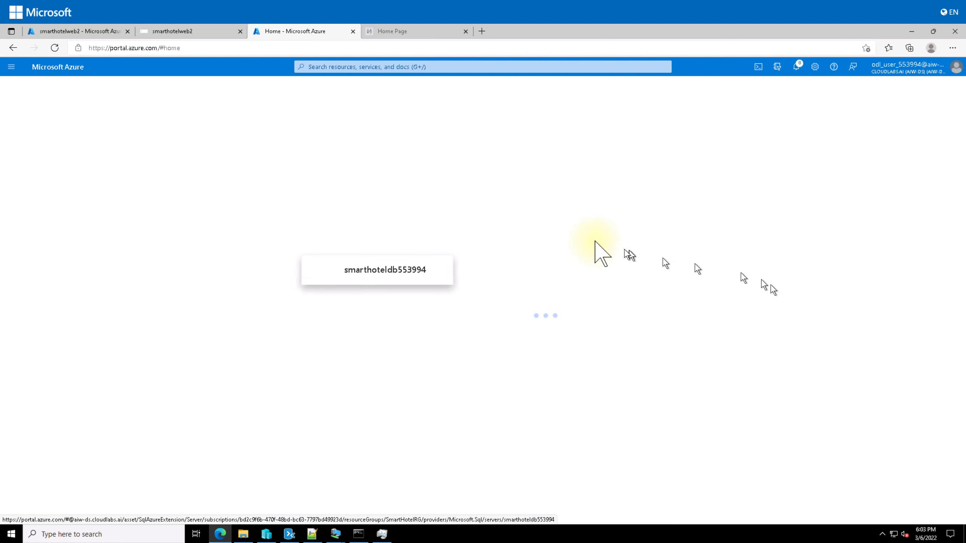
pyautogui.moveTo(697, 202)
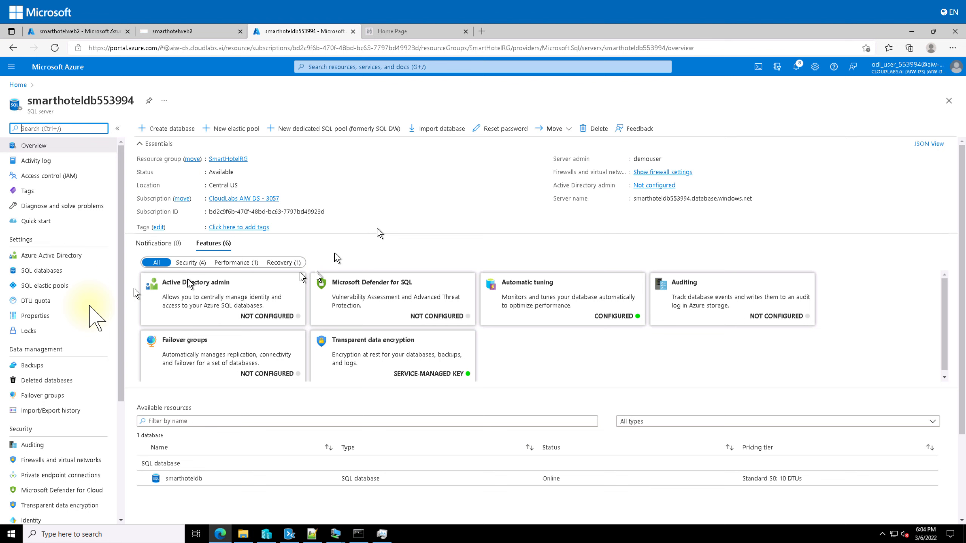
pyautogui.click(57, 270)
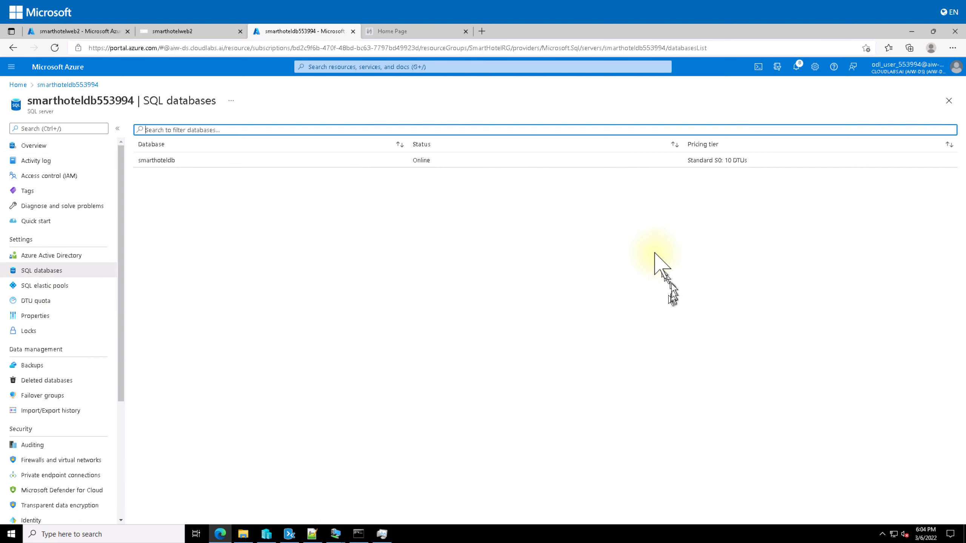
pyautogui.click(163, 162)
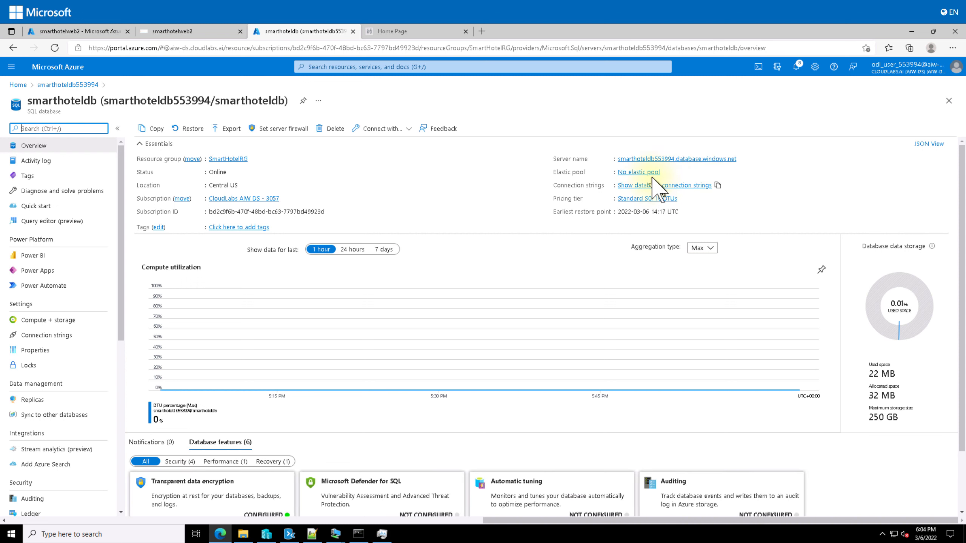
pyautogui.click(666, 185)
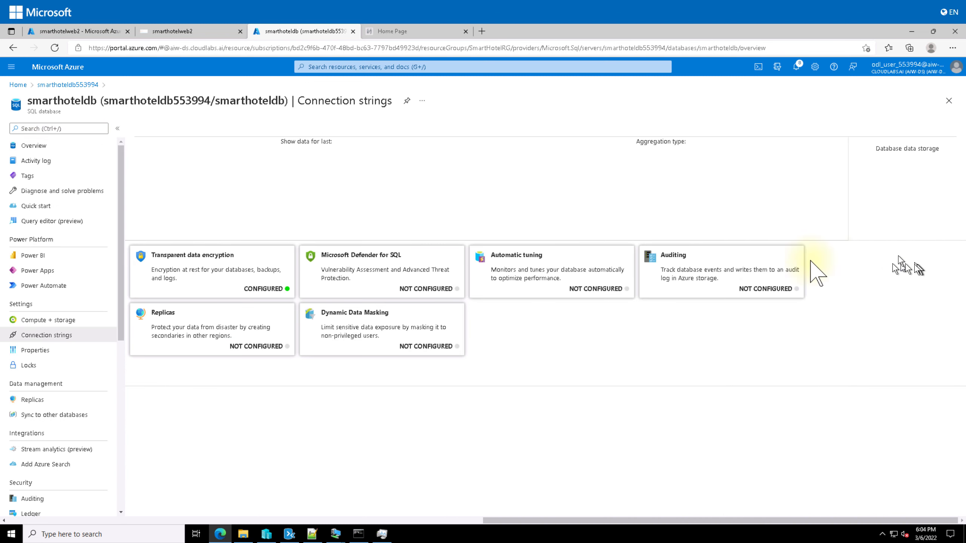
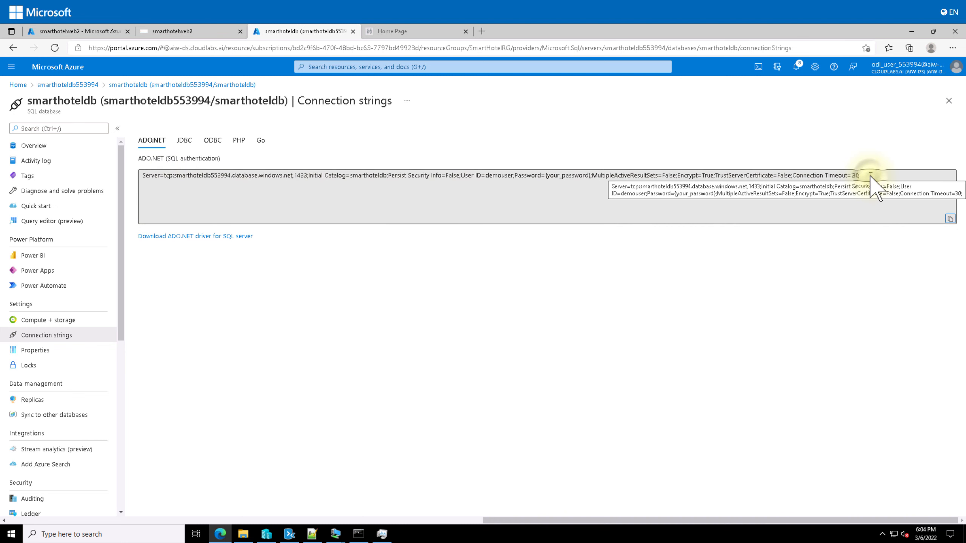
# Copy smarthoteldb's ADO.NET connection string and return to smarthotelweb2's Web.config in Notepad
pyautogui.click(950, 219)
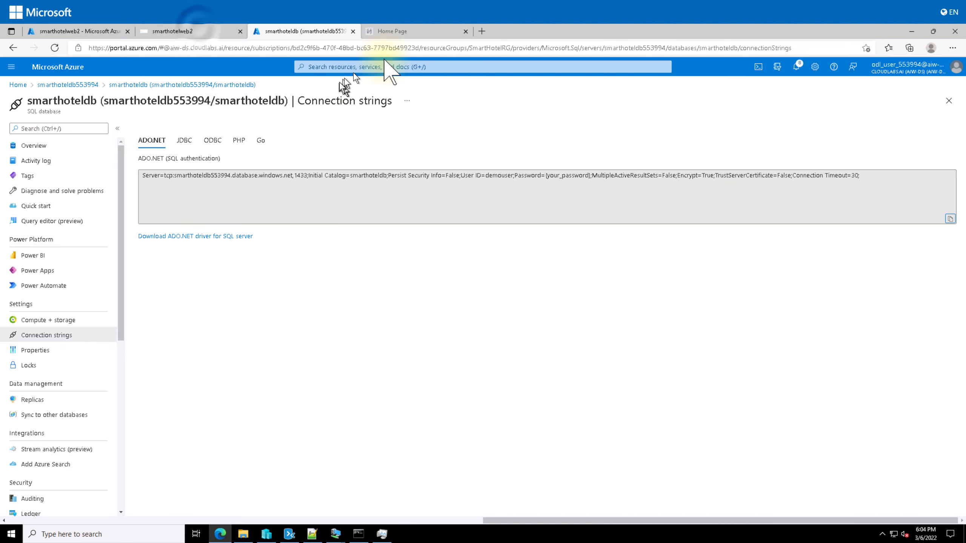
pyautogui.click(201, 32)
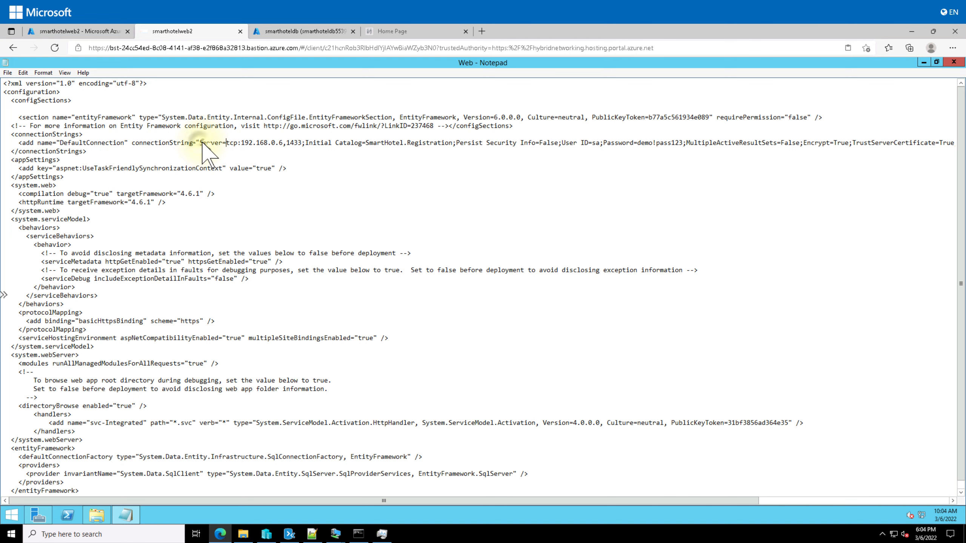
# Replace the old 192.168.0.6 connectionString with the Azure SQL string and enter the database password
pyautogui.moveTo(200, 143); pyautogui.dragTo(803, 143)
pyautogui.hotkey('ctrl', 'v')
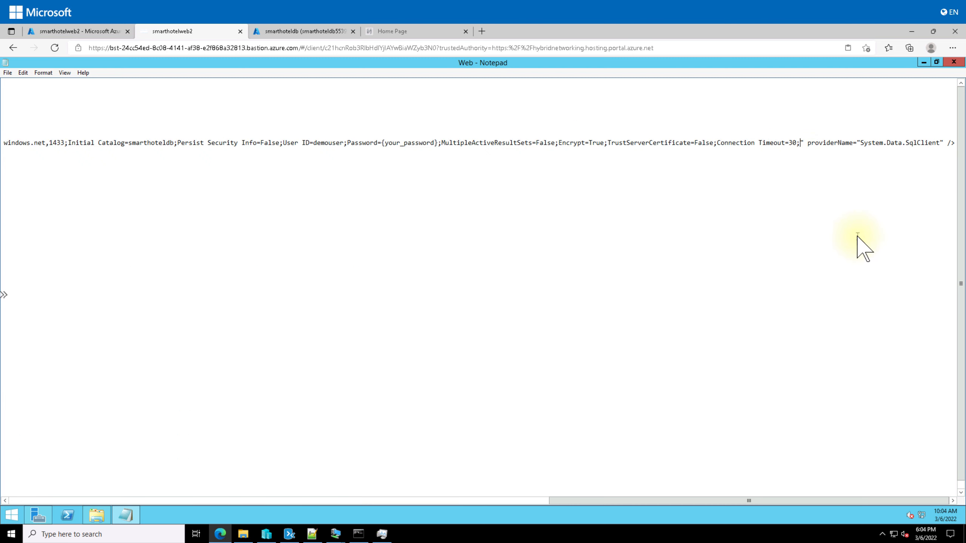
pyautogui.press('Left')
pyautogui.press('Left')
pyautogui.press('Left')
pyautogui.press('Left')
pyautogui.press('Left')
pyautogui.press('Left')
pyautogui.press('Left')
pyautogui.press('Left')
pyautogui.press('Left')
pyautogui.press('Left')
pyautogui.press('Left')
pyautogui.press('Left')
pyautogui.press('Left')
pyautogui.press('Left')
pyautogui.press('Left')
pyautogui.press('Left')
pyautogui.press('Left')
pyautogui.press('Left')
pyautogui.press('Left')
pyautogui.press('Left')
pyautogui.press('BackSpace')
pyautogui.press('BackSpace')
pyautogui.press('BackSpace')
pyautogui.press('BackSpace')
pyautogui.press('BackSpace')
pyautogui.press('BackSpace')
pyautogui.press('BackSpace')
pyautogui.press('BackSpace')
pyautogui.press('BackSpace')
pyautogui.press('BackSpace')
pyautogui.press('BackSpace')
pyautogui.press('BackSpace')
pyautogui.press('BackSpace')
pyautogui.press('BackSpace')
pyautogui.press('BackSpace')
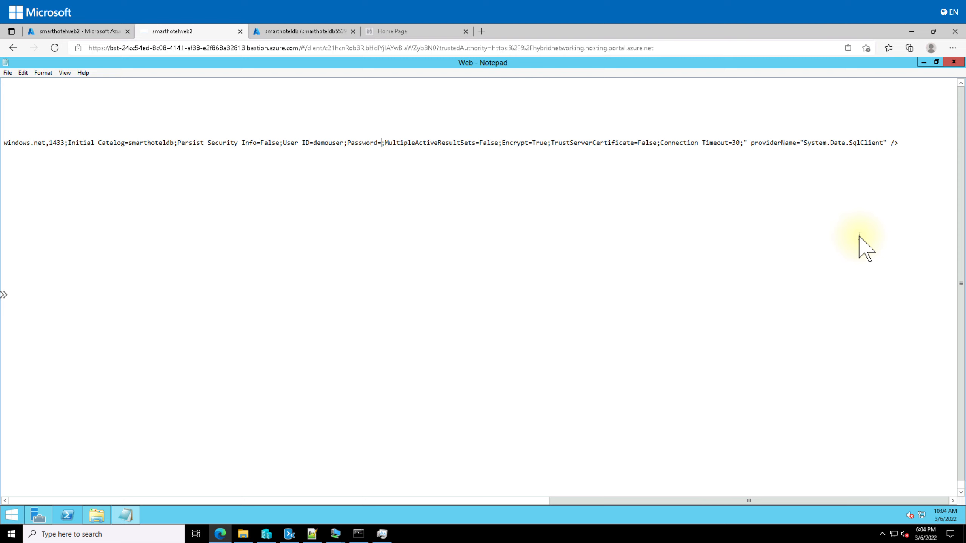
pyautogui.press('BackSpace')
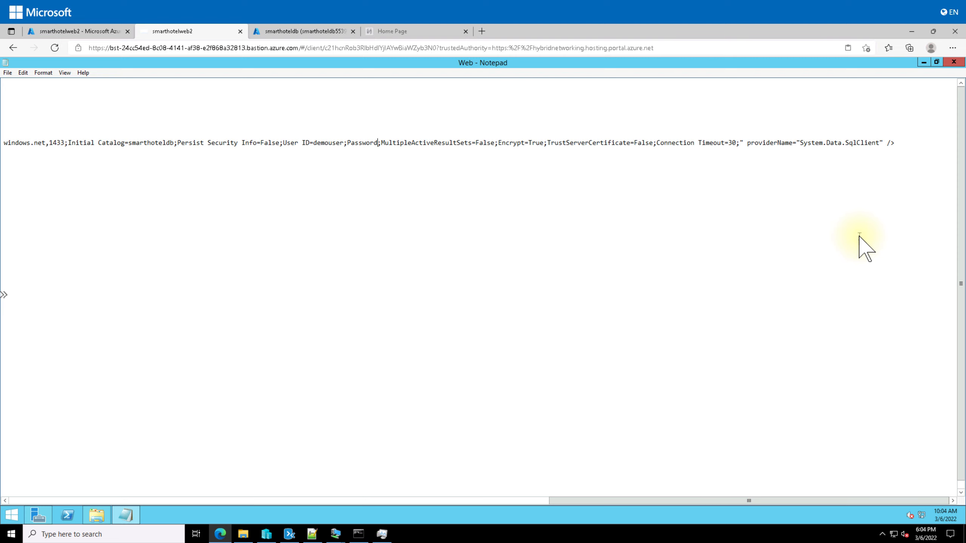
pyautogui.write('=demo')
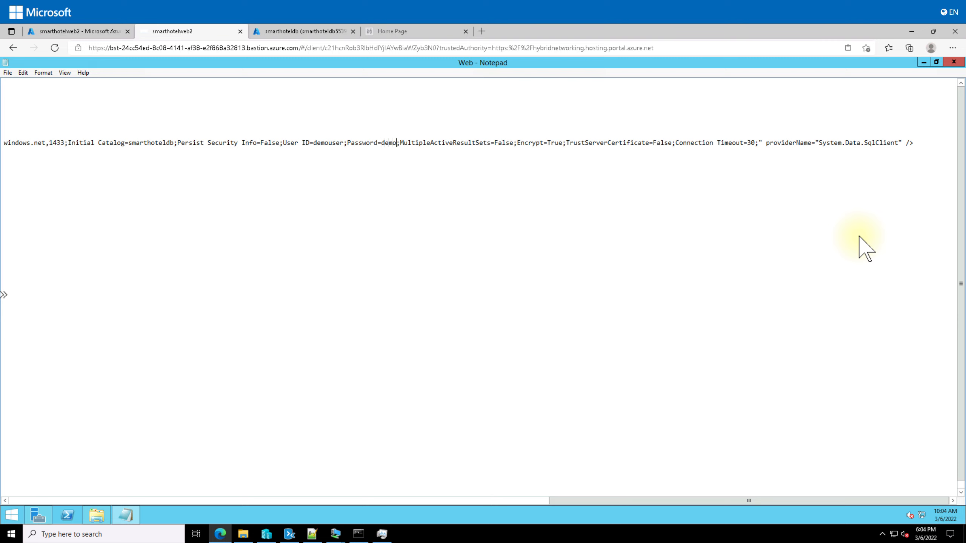
pyautogui.write('!pass123')
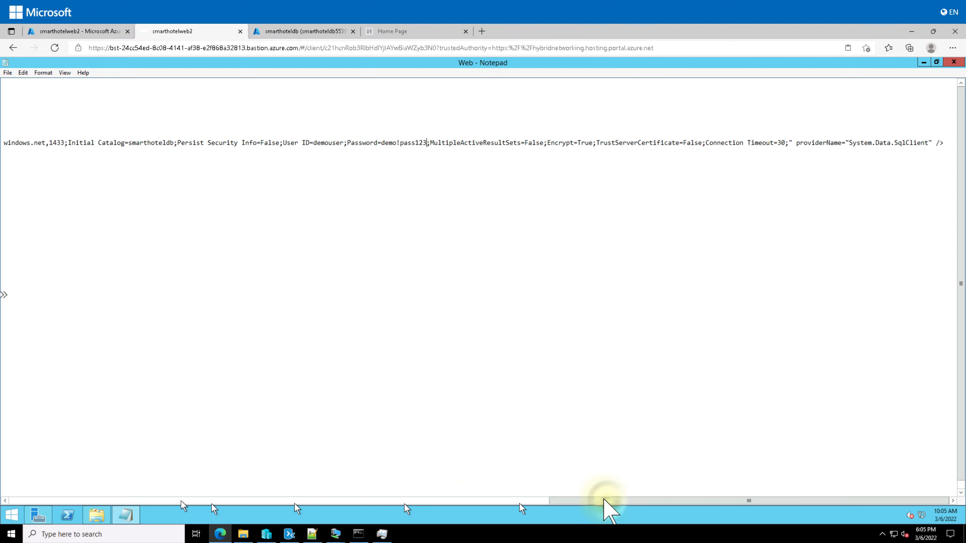
pyautogui.moveTo(607, 500); pyautogui.dragTo(452, 502)
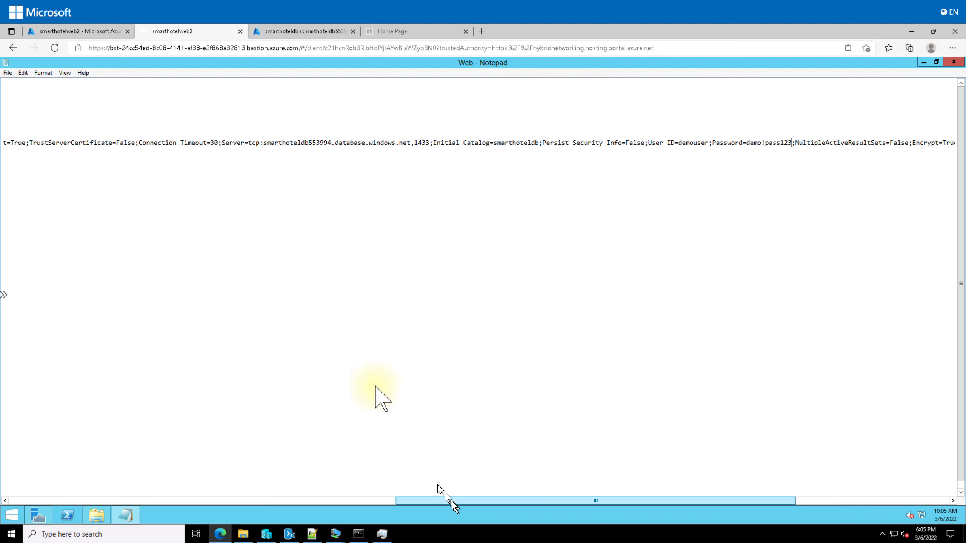
pyautogui.click(223, 143)
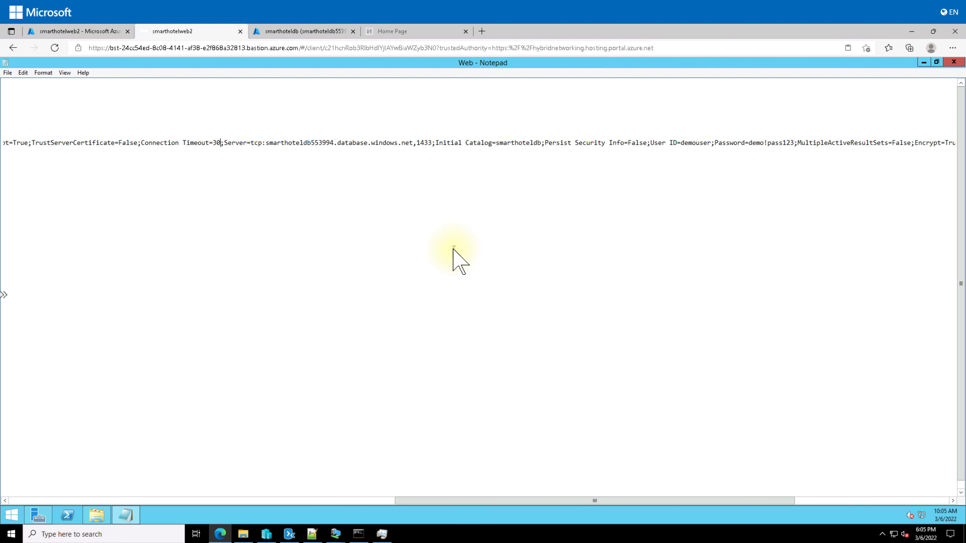
# Paste over the duplicated text from Catalog= to leave one string ending at Connection Timeout=30
pyautogui.hotkey('ctrl', 'shift', 'Left')
pyautogui.hotkey('ctrl', 'shift', 'Left')
pyautogui.hotkey('ctrl', 'shift', 'Left')
pyautogui.hotkey('ctrl', 'shift', 'Left')
pyautogui.hotkey('ctrl', 'shift', 'Left')
pyautogui.hotkey('ctrl', 'shift', 'Left')
pyautogui.hotkey('ctrl', 'shift', 'Left')
pyautogui.hotkey('ctrl', 'shift', 'Left')
pyautogui.hotkey('ctrl', 'shift', 'Left')
pyautogui.hotkey('ctrl', 'shift', 'Left')
pyautogui.hotkey('ctrl', 'shift', 'Left')
pyautogui.hotkey('ctrl', 'shift', 'Left')
pyautogui.hotkey('ctrl', 'shift', 'Left')
pyautogui.hotkey('ctrl', 'shift', 'Left')
pyautogui.hotkey('ctrl', 'shift', 'Left')
pyautogui.hotkey('ctrl', 'shift', 'Left')
pyautogui.hotkey('ctrl', 'shift', 'Left')
pyautogui.hotkey('ctrl', 'shift', 'Left')
pyautogui.hotkey('ctrl', 'shift', 'Left')
pyautogui.hotkey('ctrl', 'shift', 'Left')
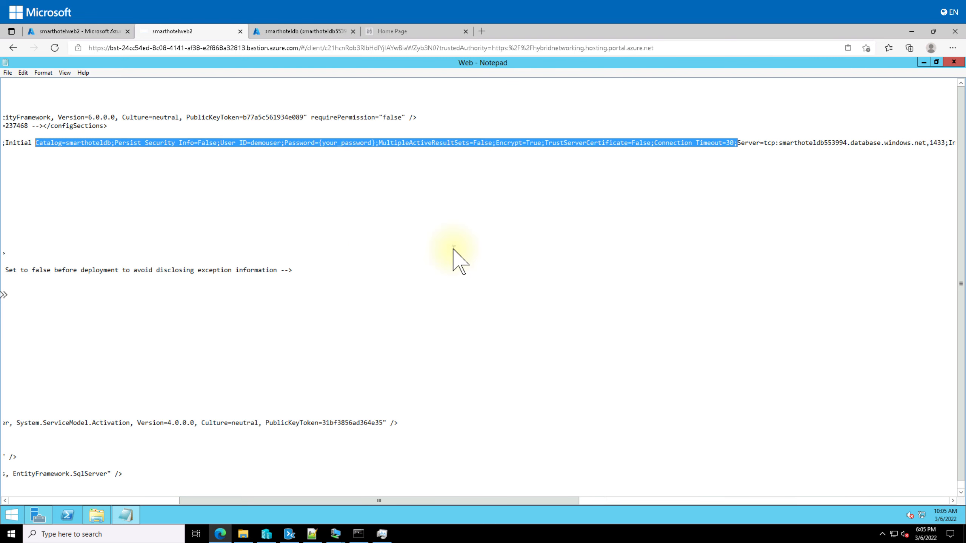
pyautogui.hotkey('ctrl', 'shift', 'Right')
pyautogui.hotkey('ctrl', 'shift', 'Right')
pyautogui.hotkey('ctrl', 'shift', 'Right')
pyautogui.hotkey('ctrl', 'shift', 'Right')
pyautogui.hotkey('ctrl', 'shift', 'Right')
pyautogui.hotkey('ctrl', 'shift', 'Right')
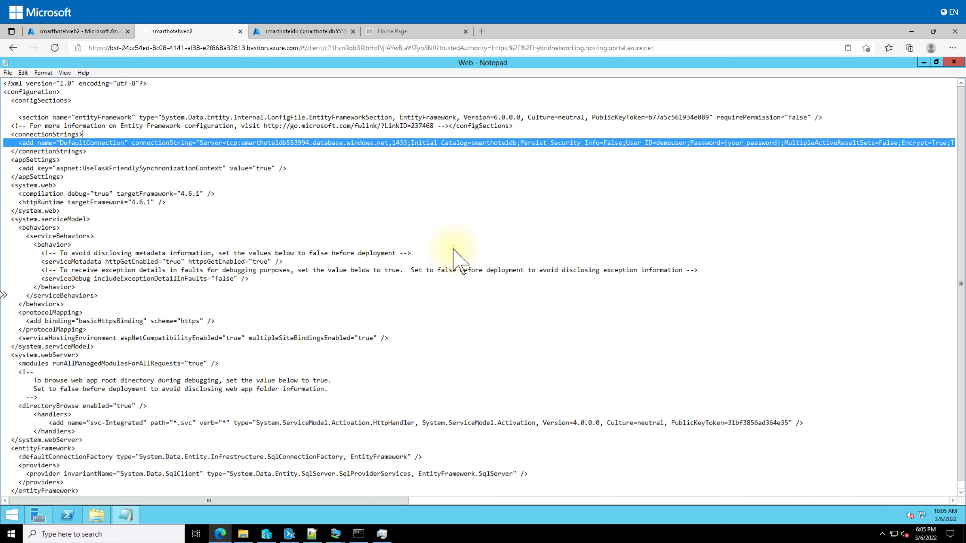
pyautogui.hotkey('ctrl', 'shift', 'Right')
pyautogui.hotkey('ctrl', 'shift', 'Right')
pyautogui.hotkey('ctrl', 'shift', 'Right')
pyautogui.hotkey('ctrl', 'shift', 'Left')
pyautogui.hotkey('ctrl', 'shift', 'Left')
pyautogui.hotkey('ctrl', 'shift', 'Left')
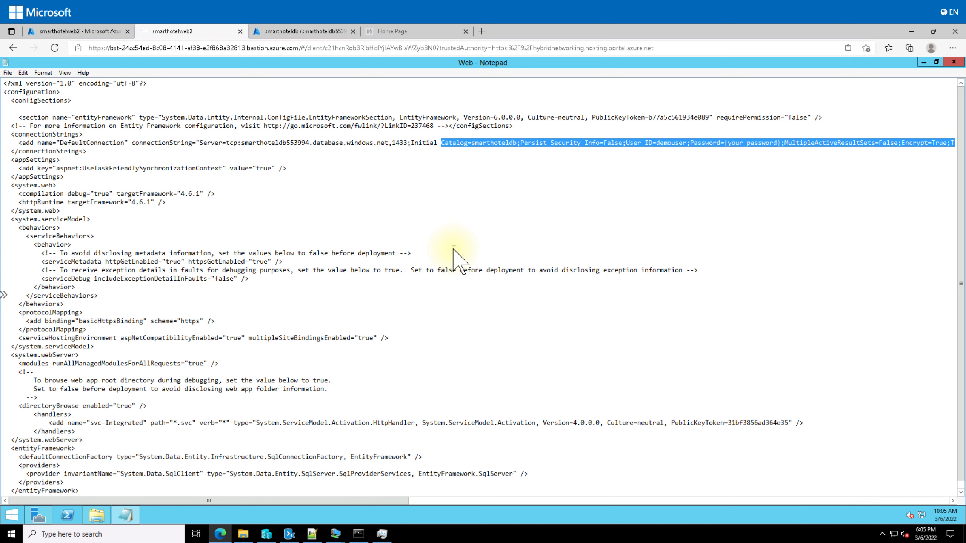
pyautogui.hotkey('ctrl', 'shift', 'Right')
pyautogui.hotkey('ctrl', 'shift', 'Right')
pyautogui.hotkey('ctrl', 'shift', 'Right')
pyautogui.hotkey('ctrl', 'shift', 'Right')
pyautogui.hotkey('ctrl', 'shift', 'Right')
pyautogui.hotkey('ctrl', 'shift', 'Right')
pyautogui.hotkey('ctrl', 'shift', 'Right')
pyautogui.hotkey('ctrl', 'shift', 'Right')
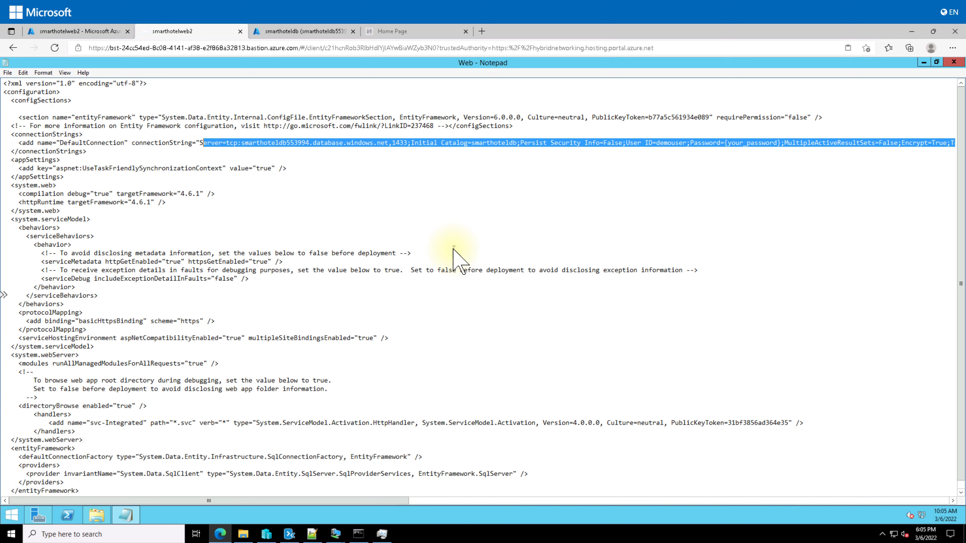
pyautogui.hotkey('ctrl', 'v')
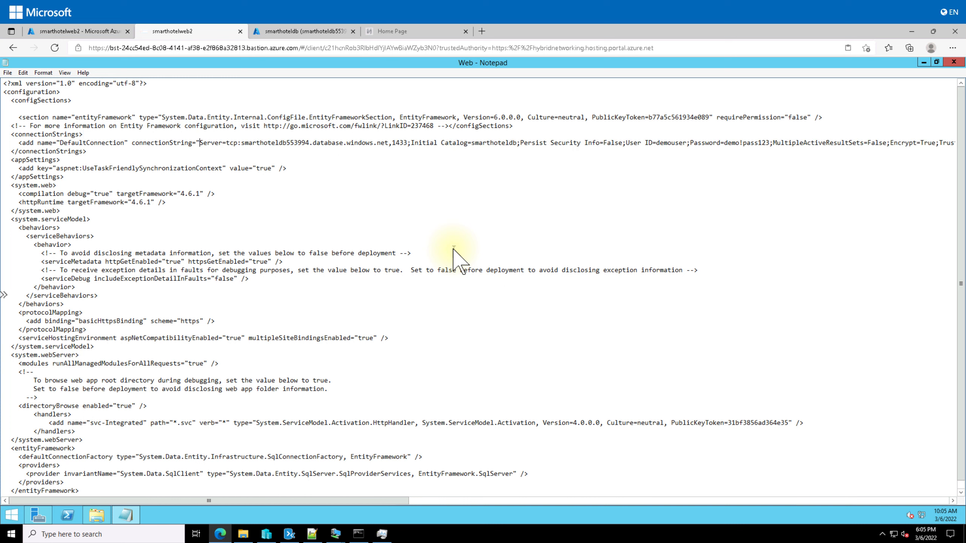
pyautogui.press('Right')
pyautogui.press('Right')
pyautogui.press('Right')
pyautogui.press('Right')
pyautogui.hotkey('ctrl', 'Right')
pyautogui.hotkey('ctrl', 'Right')
pyautogui.hotkey('ctrl', 'Right')
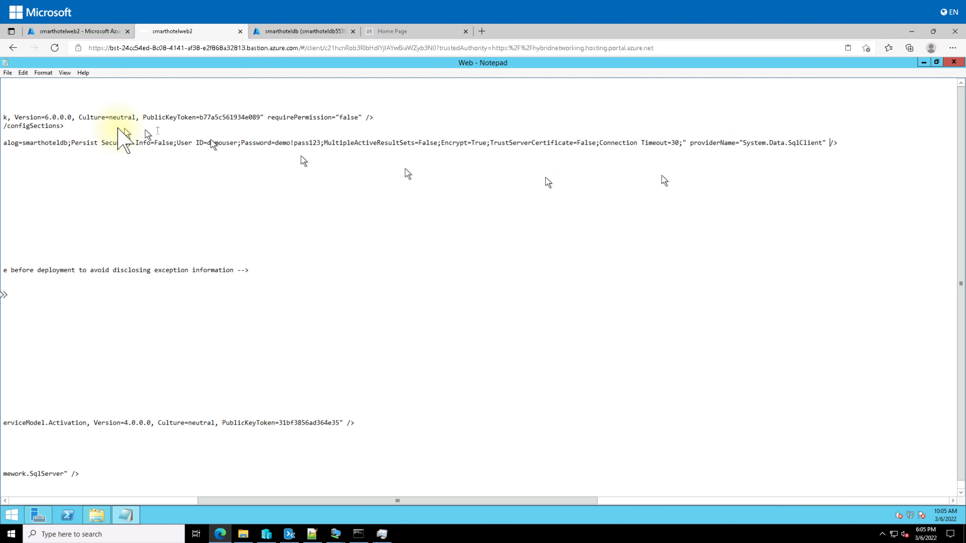
# Close Notepad and go from smarthoteldb's overview through SmartHotelRG to the SmartHotel-WAF gateway
pyautogui.click(949, 61)
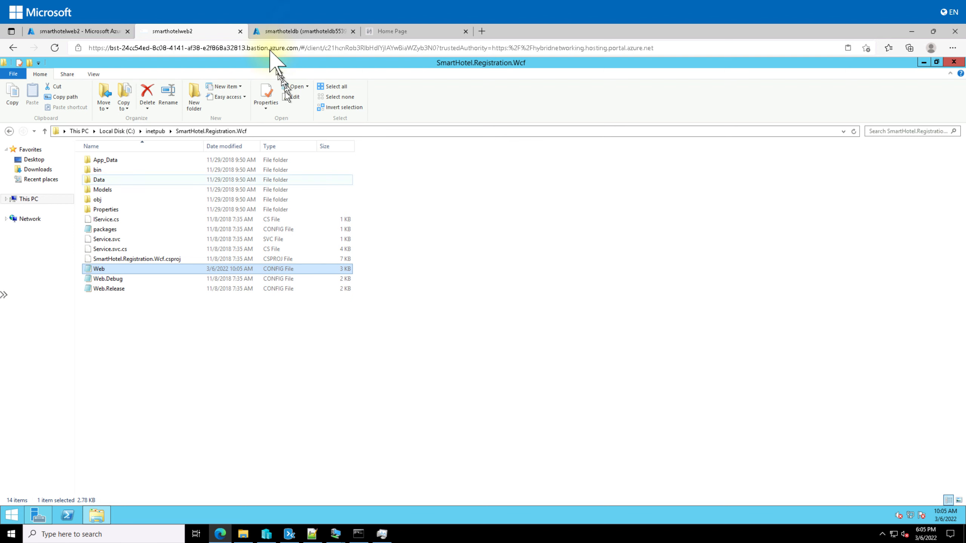
pyautogui.click(300, 31)
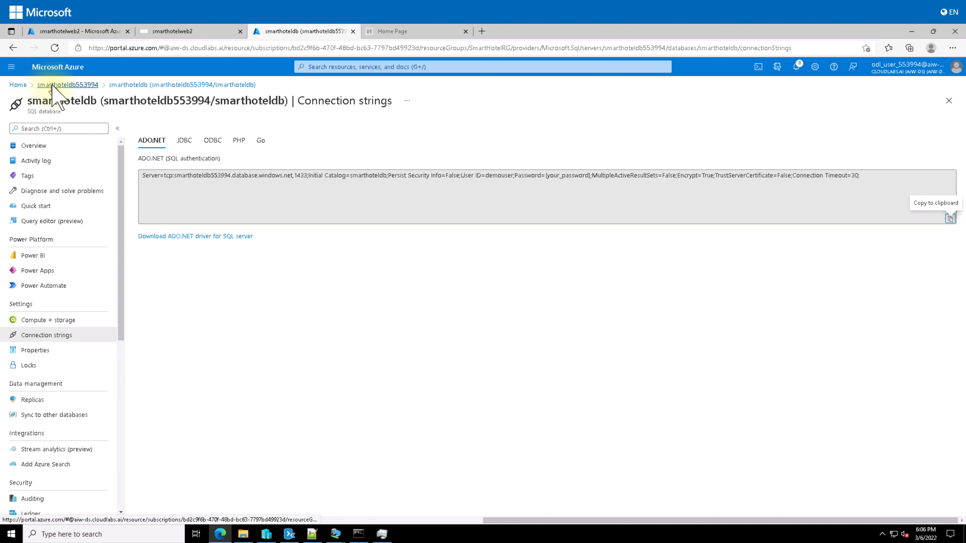
pyautogui.click(41, 146)
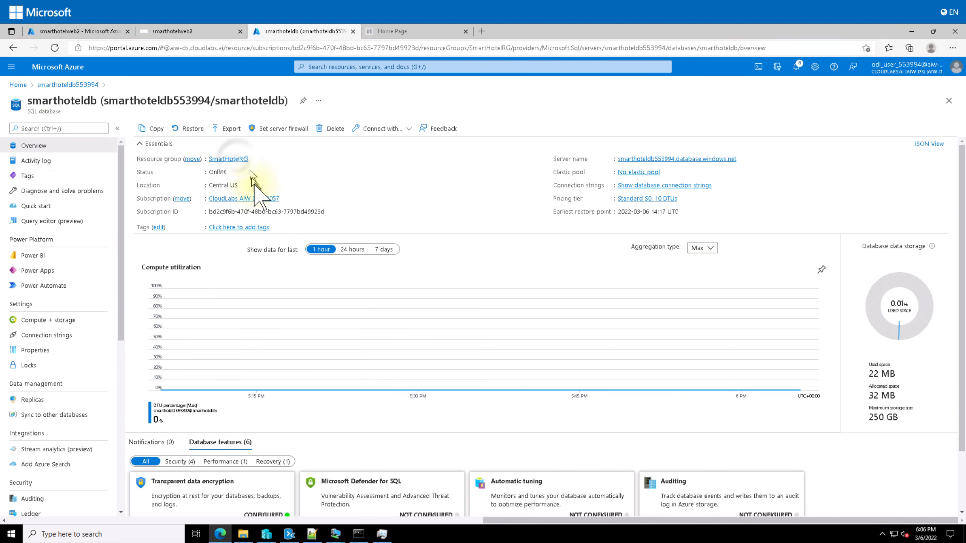
pyautogui.click(228, 159)
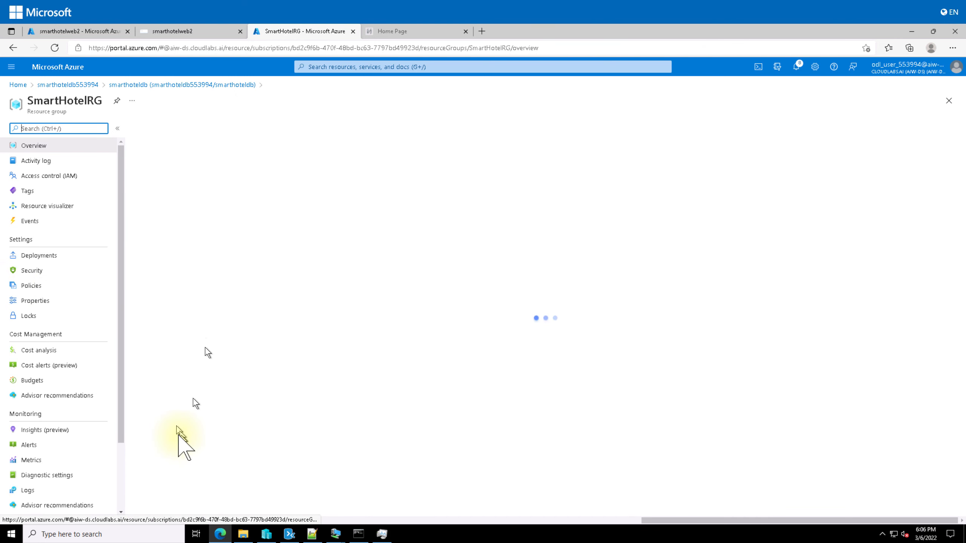
pyautogui.scroll(-5, 266, 366)
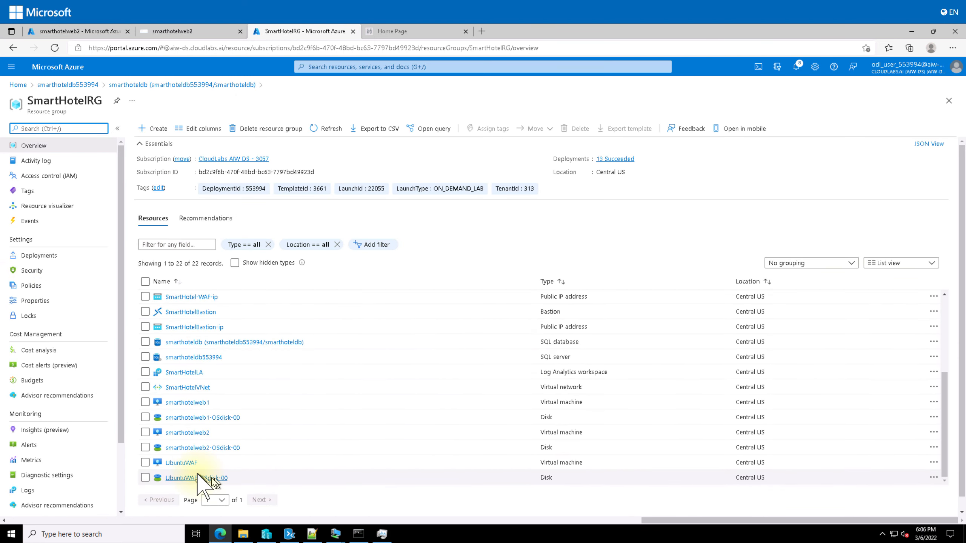
pyautogui.scroll(-1, 258, 425)
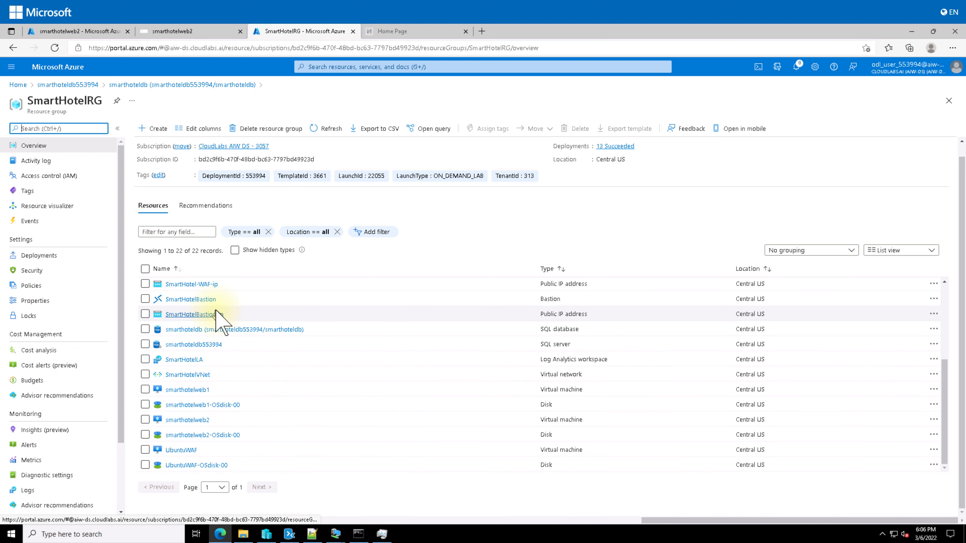
pyautogui.scroll(3, 217, 315)
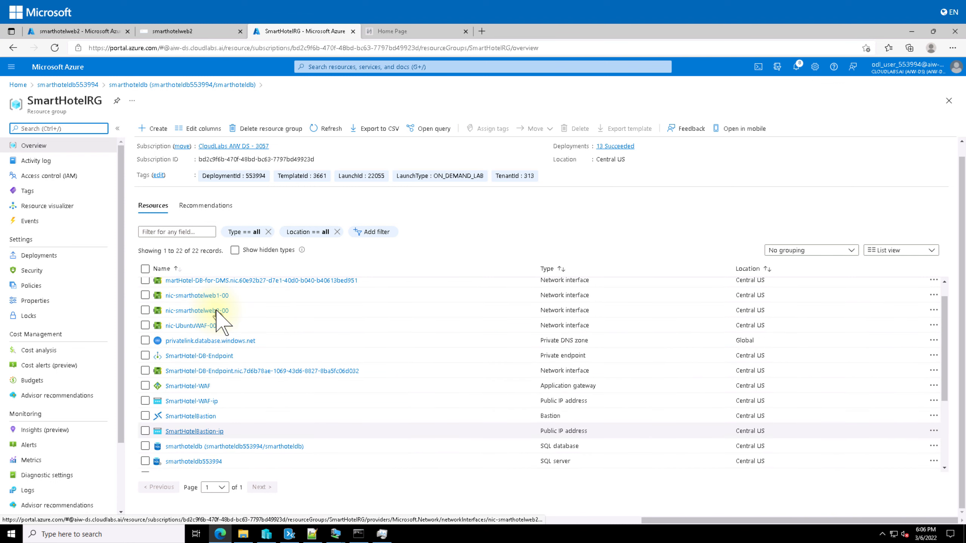
pyautogui.click(201, 386)
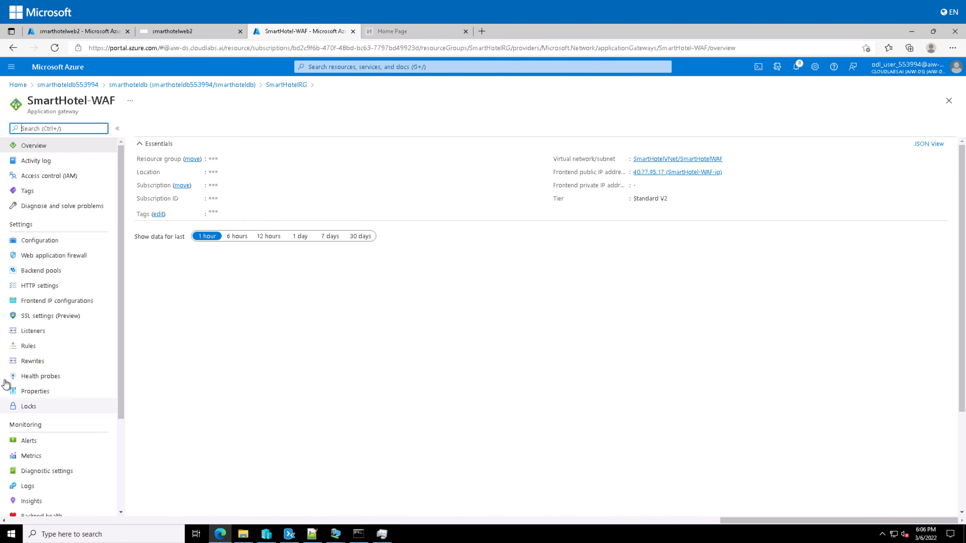
# Open SmartHotel-WAF's backend pools and look up the smarthotelweb1 VM in SmartHotelRG
pyautogui.click(57, 275)
pyautogui.click(91, 31)
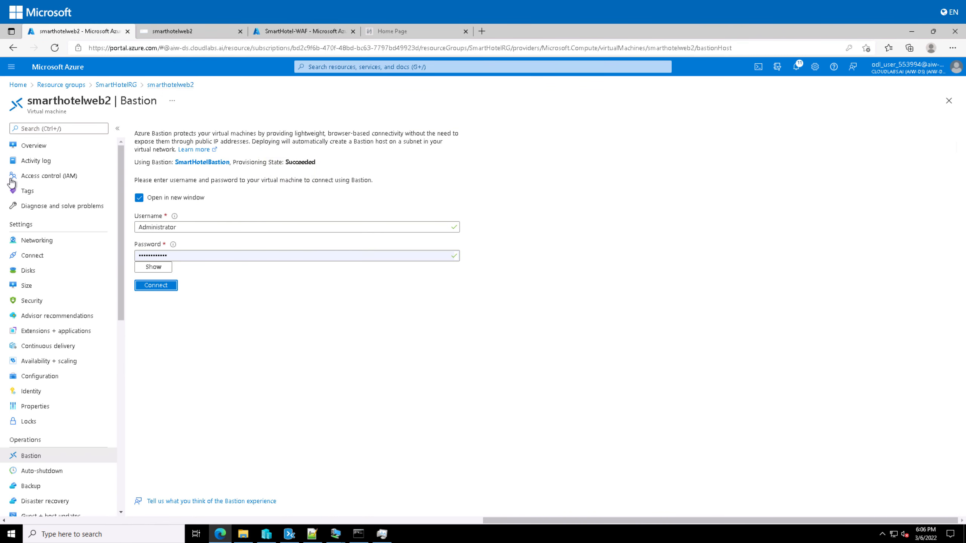
pyautogui.click(114, 84)
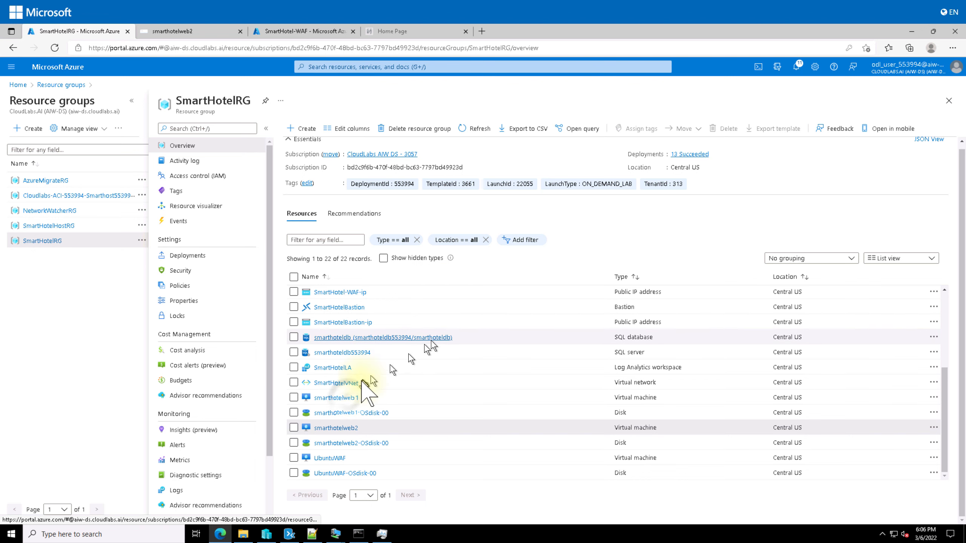
pyautogui.click(342, 397)
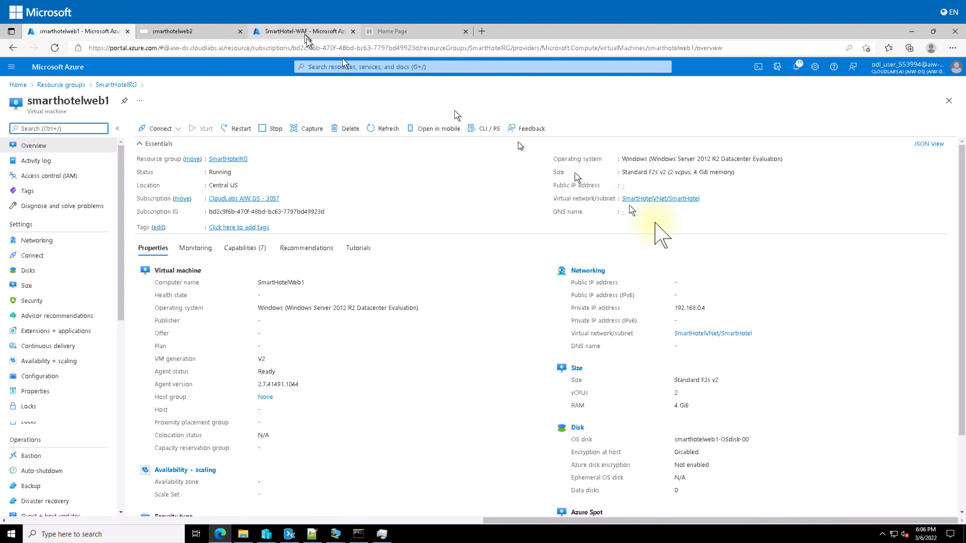
# Add Virtual machine target nic-smarthotelweb1-00 (192.168.0.4) to WebBackend and save the pool
pyautogui.click(156, 178)
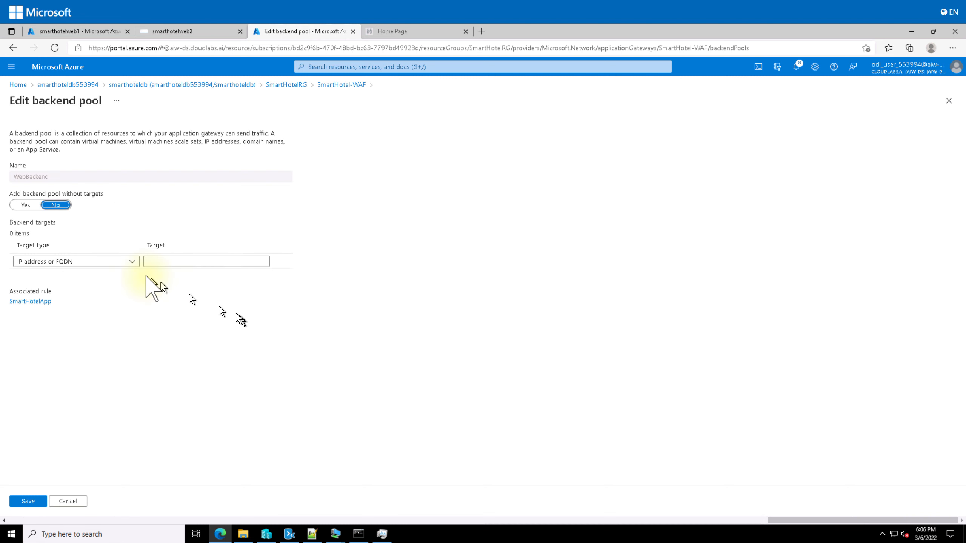
pyautogui.click(133, 262)
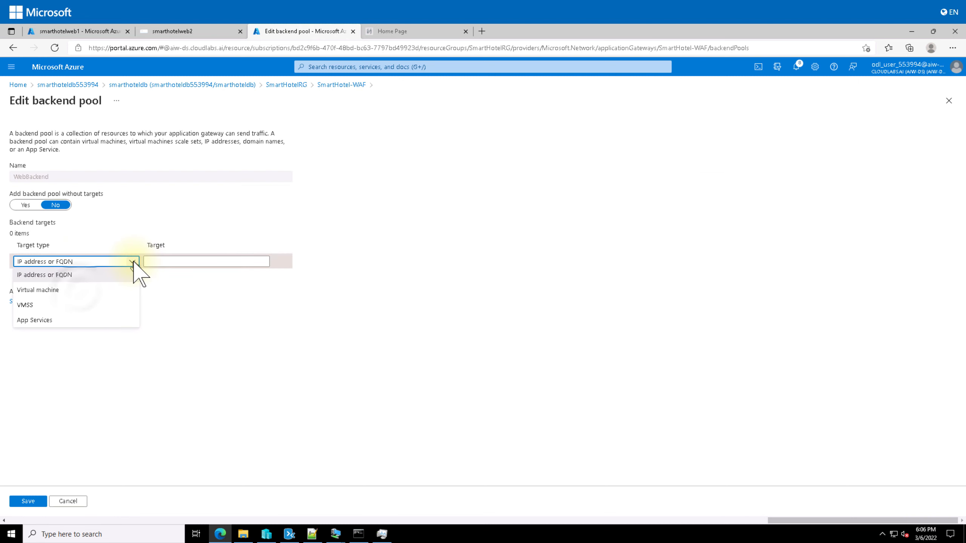
pyautogui.click(85, 291)
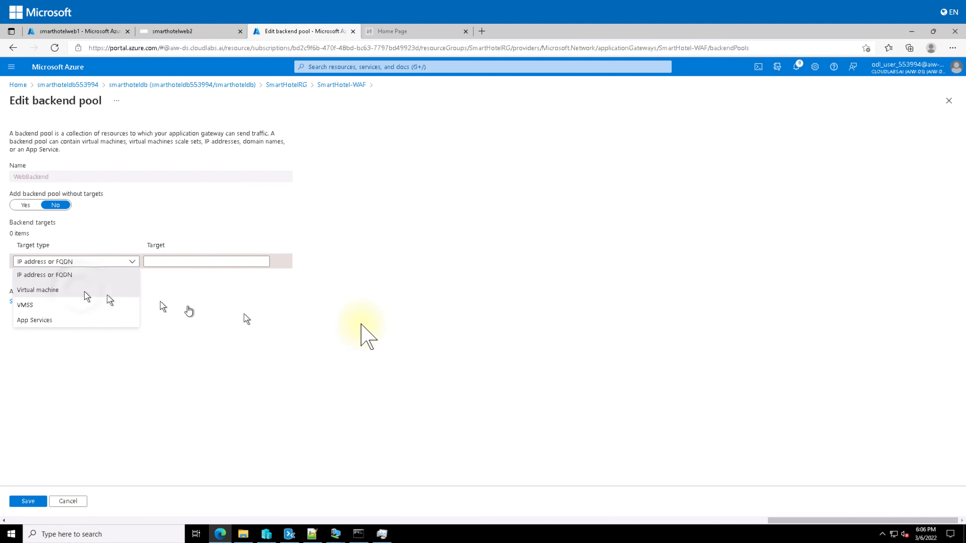
pyautogui.click(262, 262)
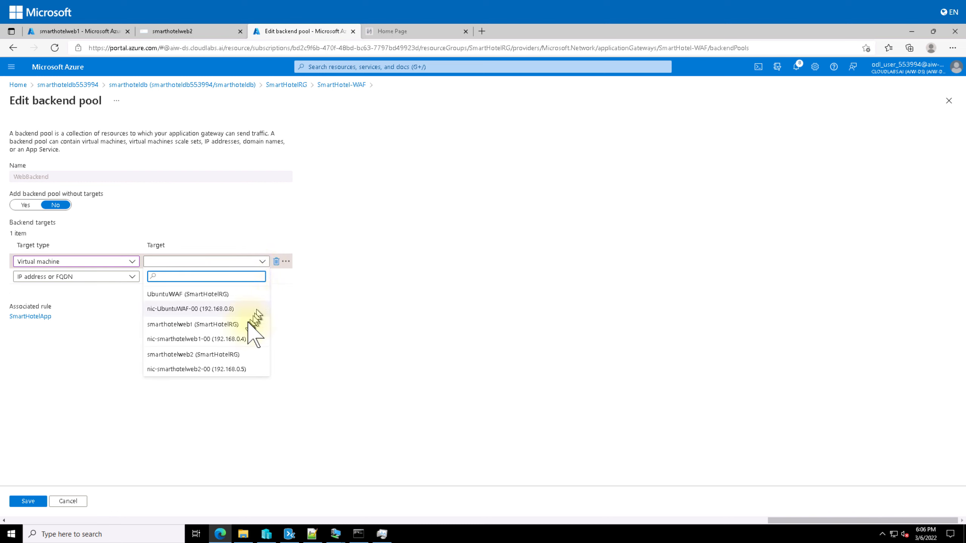
pyautogui.click(210, 339)
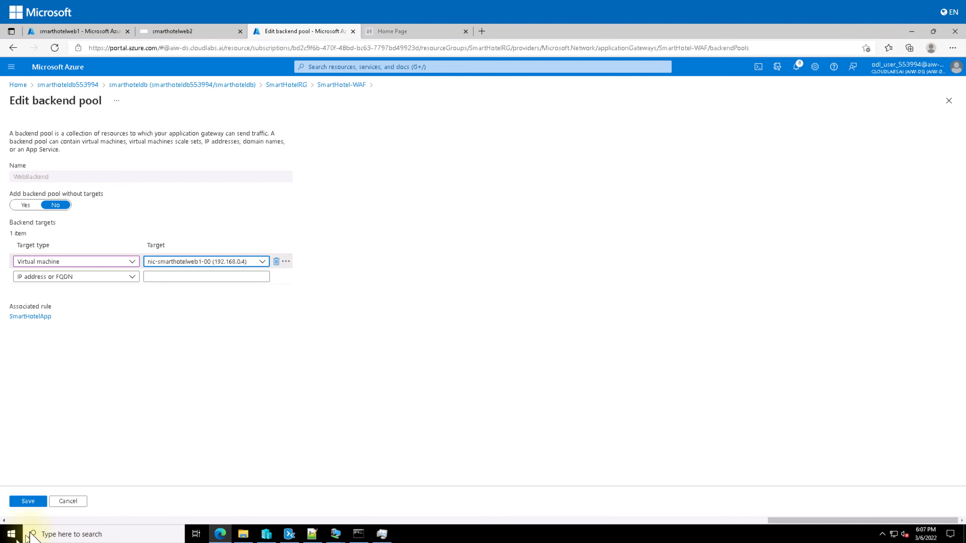
pyautogui.click(34, 501)
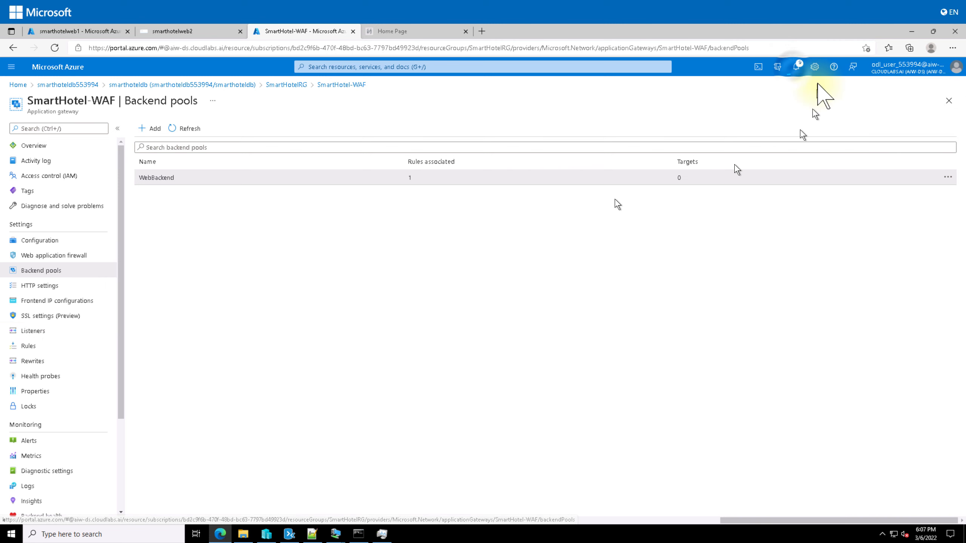
# Confirm the gateway update deployment succeeded and select the frontend public IP 40.77.95.17
pyautogui.click(796, 67)
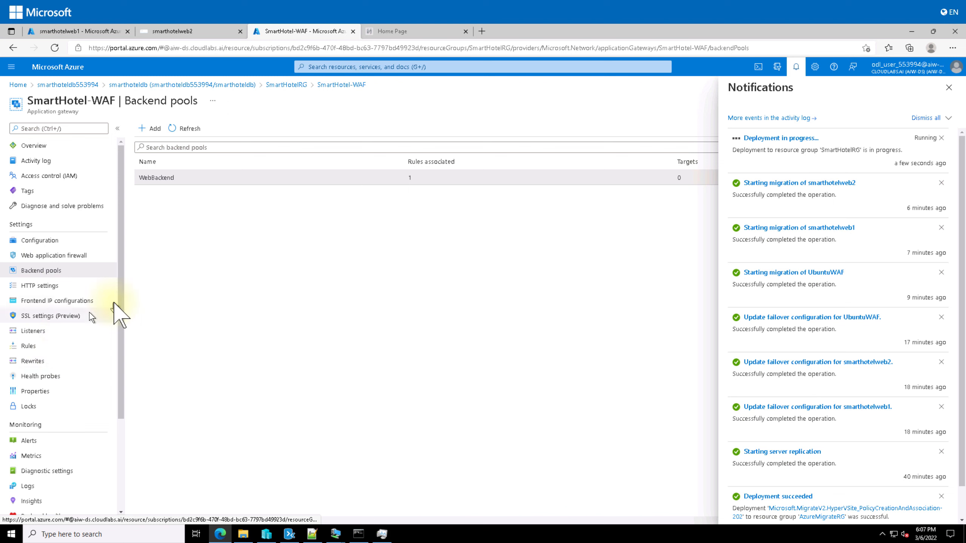
pyautogui.click(69, 301)
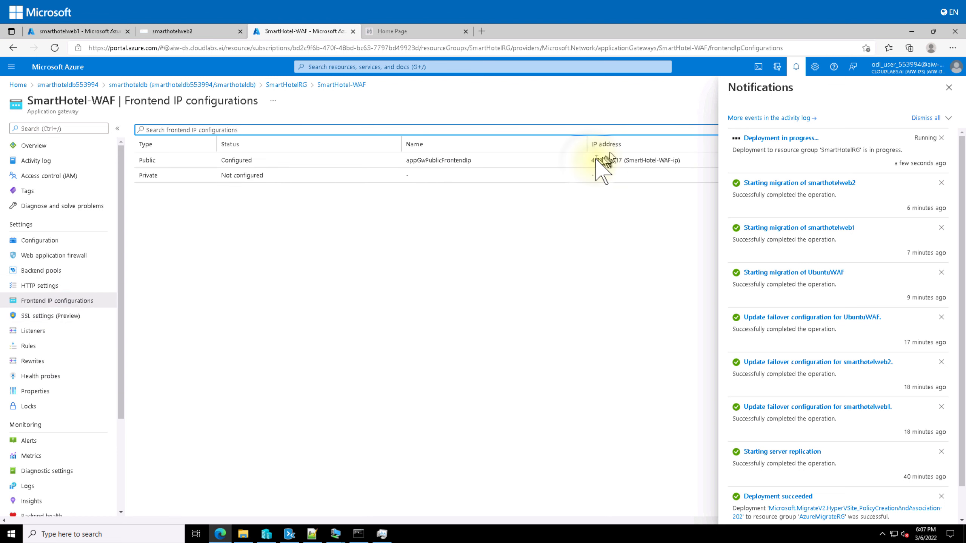
pyautogui.moveTo(591, 161); pyautogui.dragTo(622, 169)
pyautogui.hotkey('ctrl', 'c')
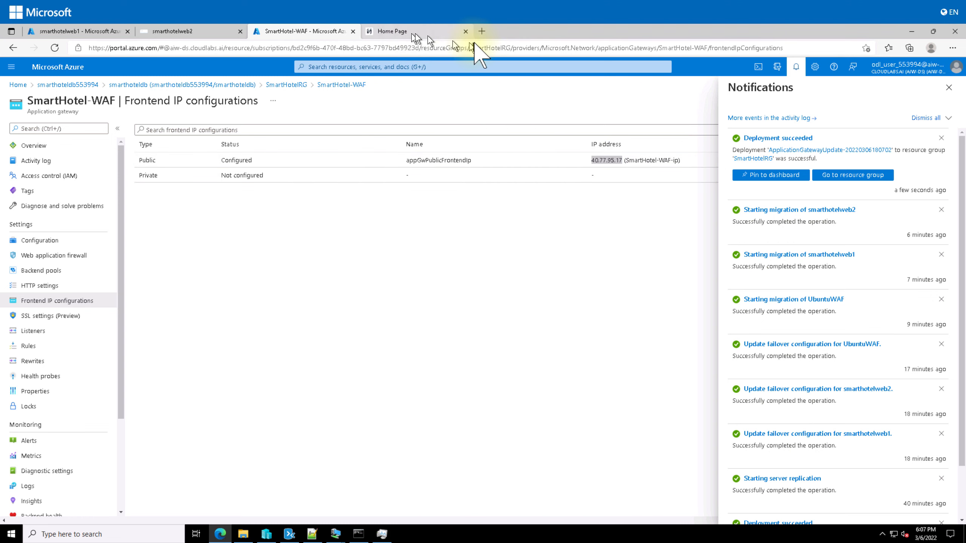
# Browse to 40.77.95.17 in a new tab, getting 502 Bad Gateway after reloading
pyautogui.click(457, 31)
pyautogui.click(482, 31)
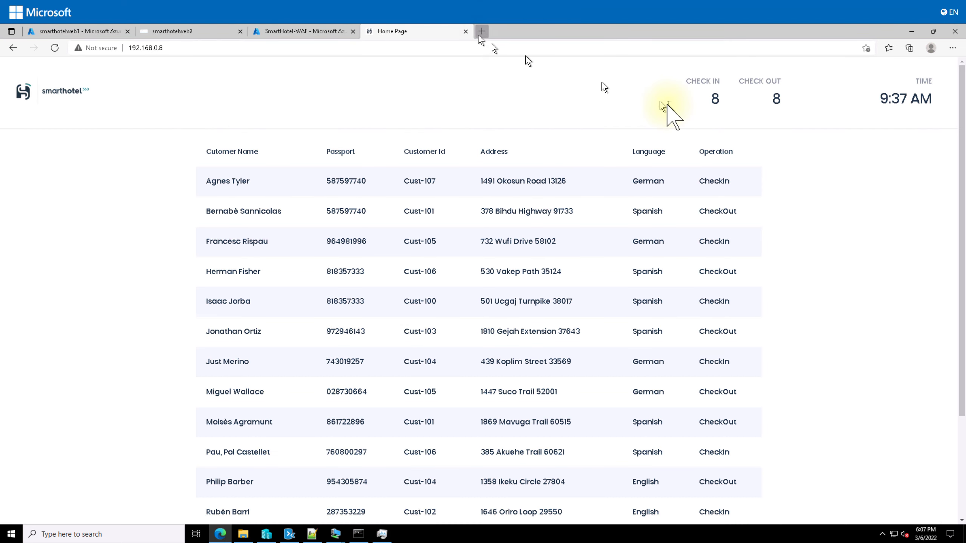
pyautogui.hotkey('ctrl', 'v')
pyautogui.press('Return')
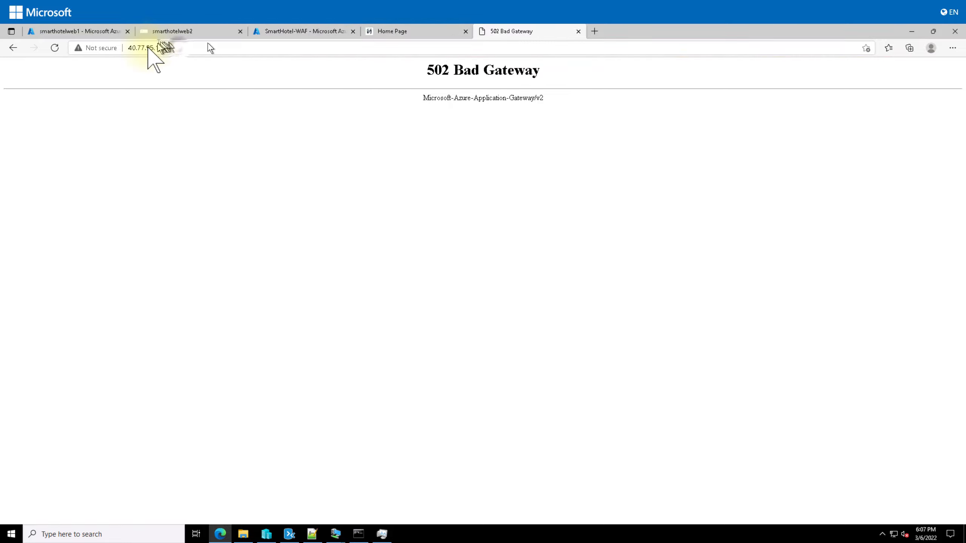
pyautogui.click(179, 47)
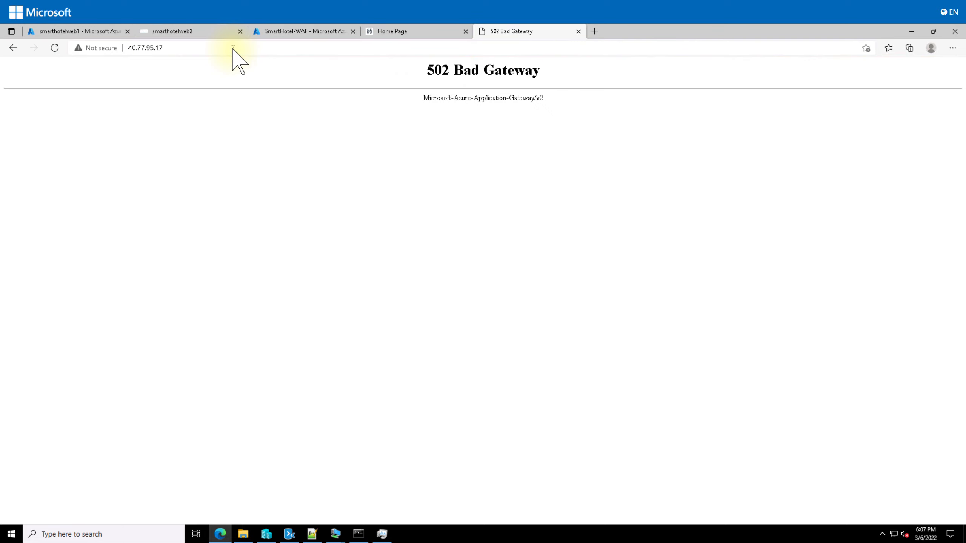
pyautogui.click(314, 32)
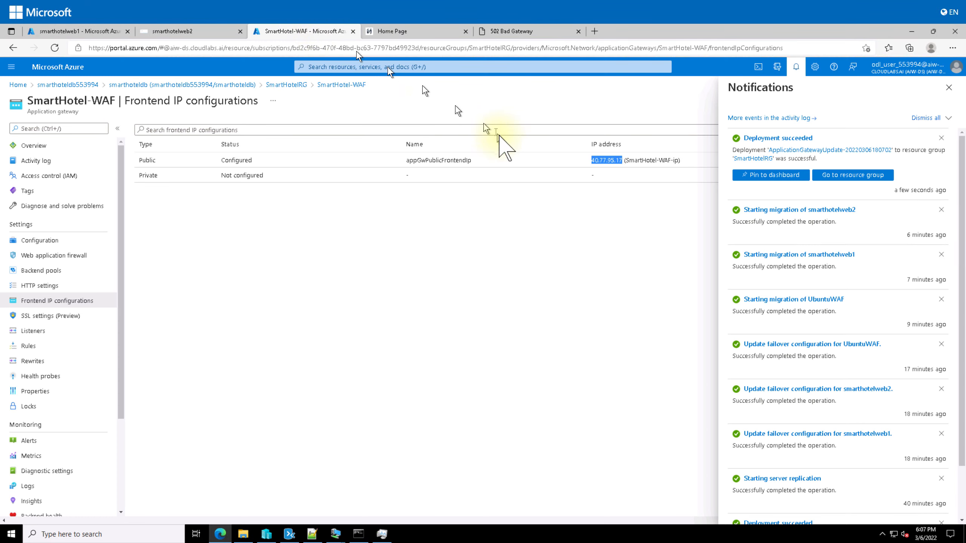
pyautogui.click(511, 31)
pyautogui.click(54, 47)
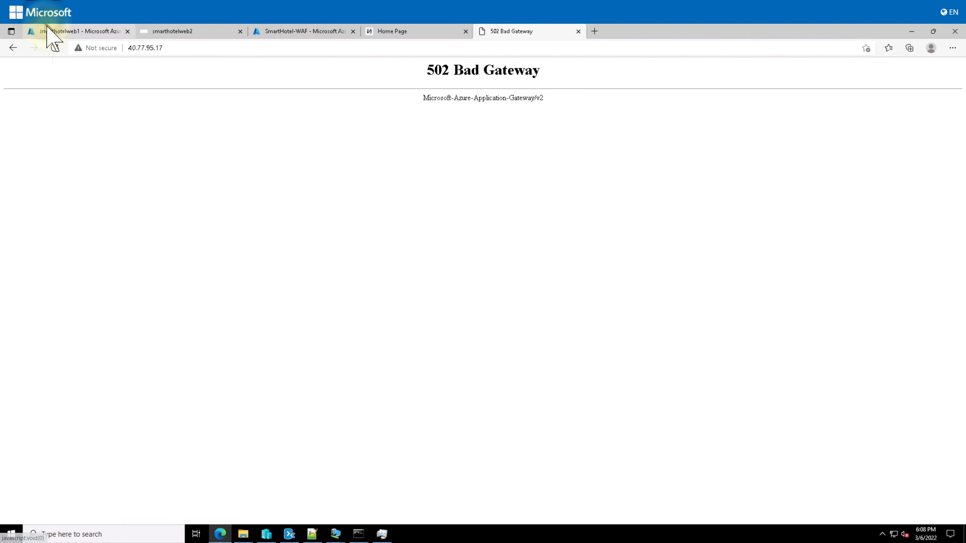
pyautogui.click(70, 32)
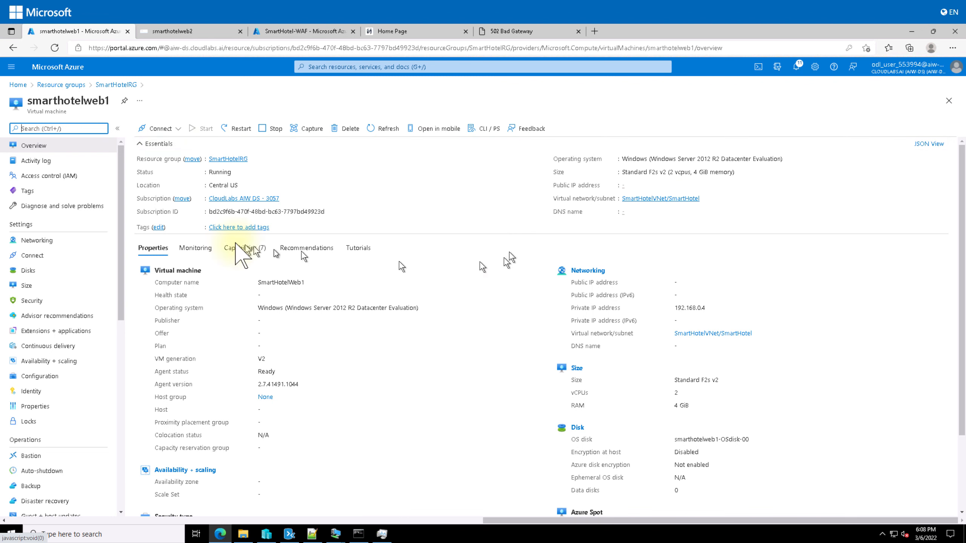
# Reopen smarthotelweb2's Web.config and select the server address smarthoteldb553994.database.windows.net
pyautogui.click(213, 32)
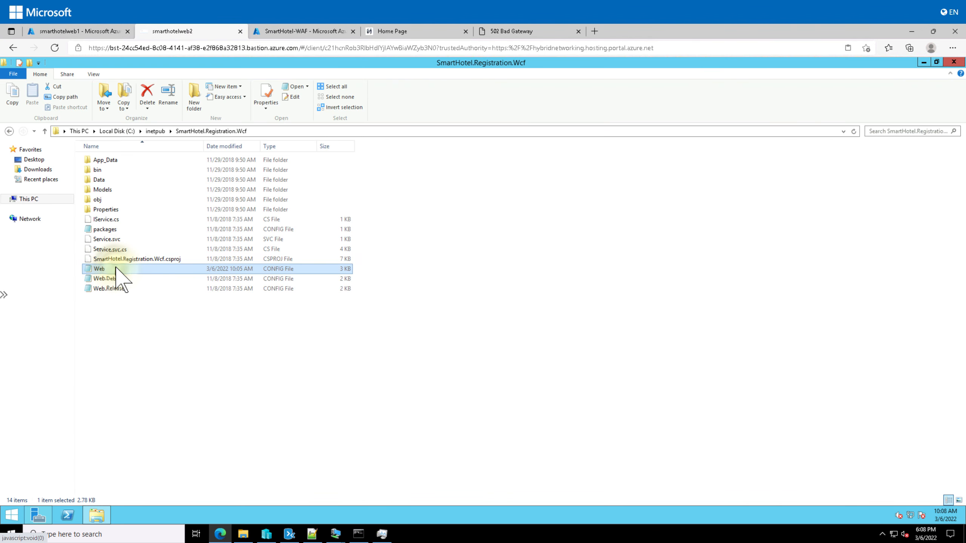
pyautogui.doubleClick(99, 268)
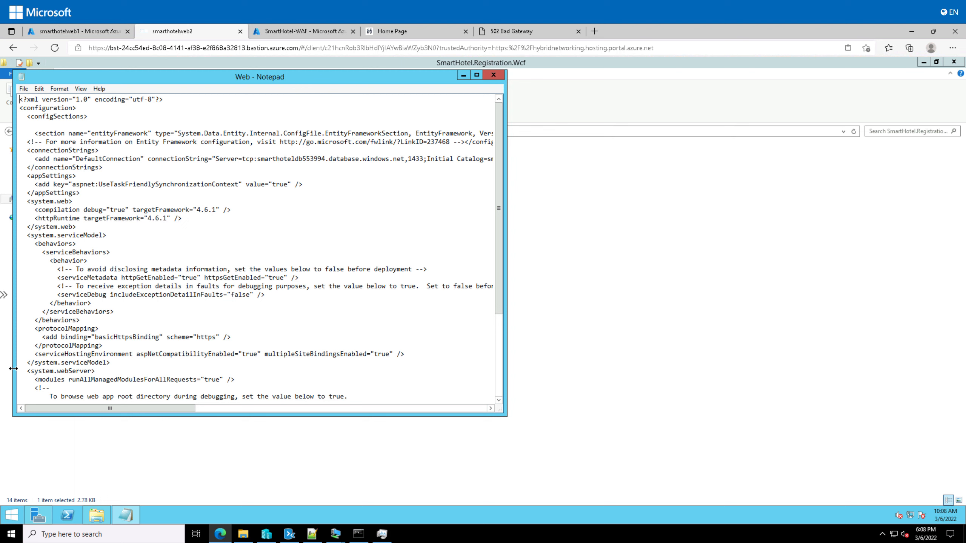
pyautogui.moveTo(179, 408); pyautogui.dragTo(231, 420)
pyautogui.click(98, 159)
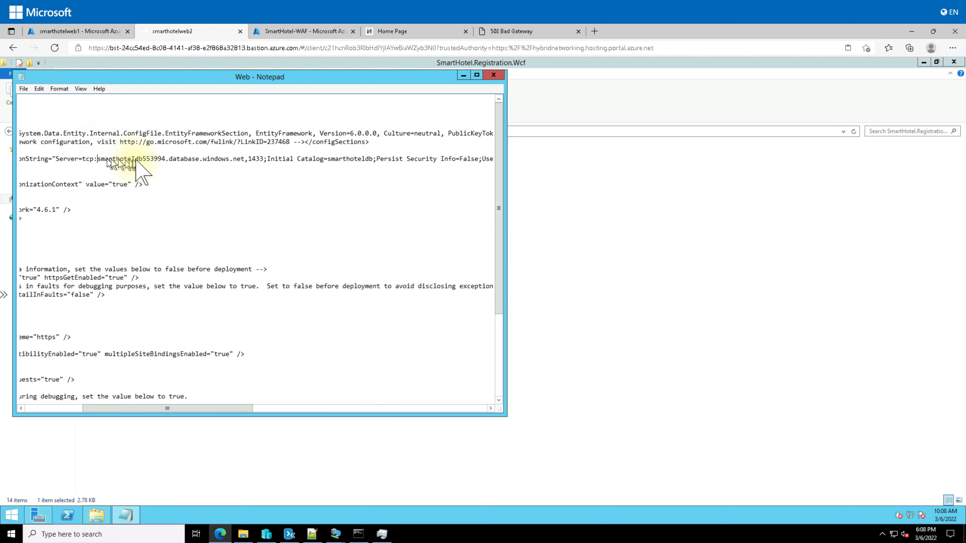
pyautogui.moveTo(99, 160); pyautogui.dragTo(406, 169)
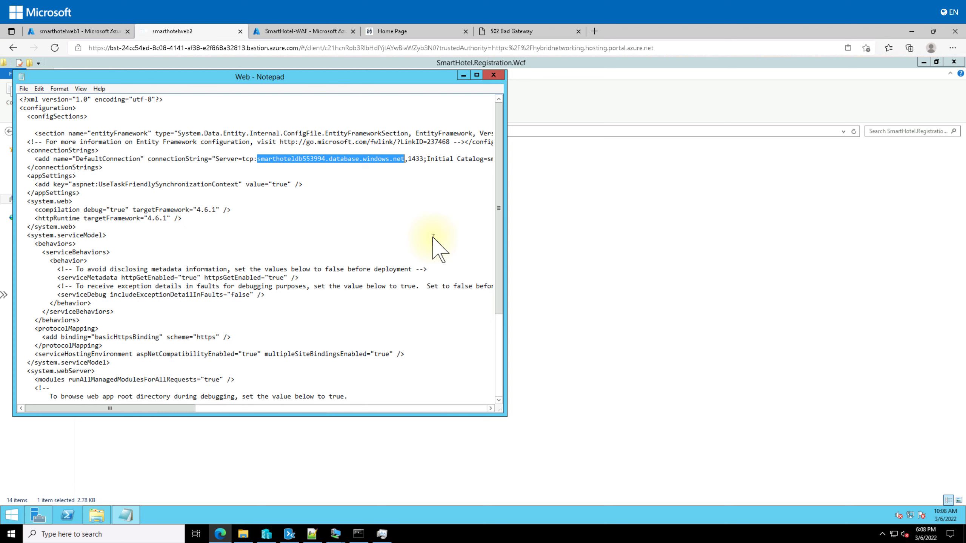
# Run ping -4 smarthoteldb553994.database.windows.net from an admin prompt; it resolves to 192.168.0.132 but times out
pyautogui.click(20, 513)
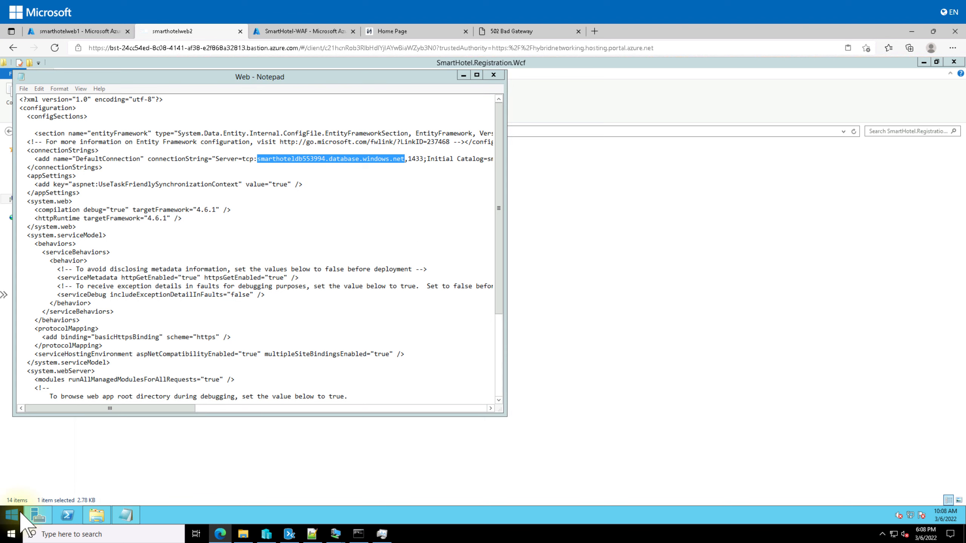
pyautogui.rightClick(20, 512)
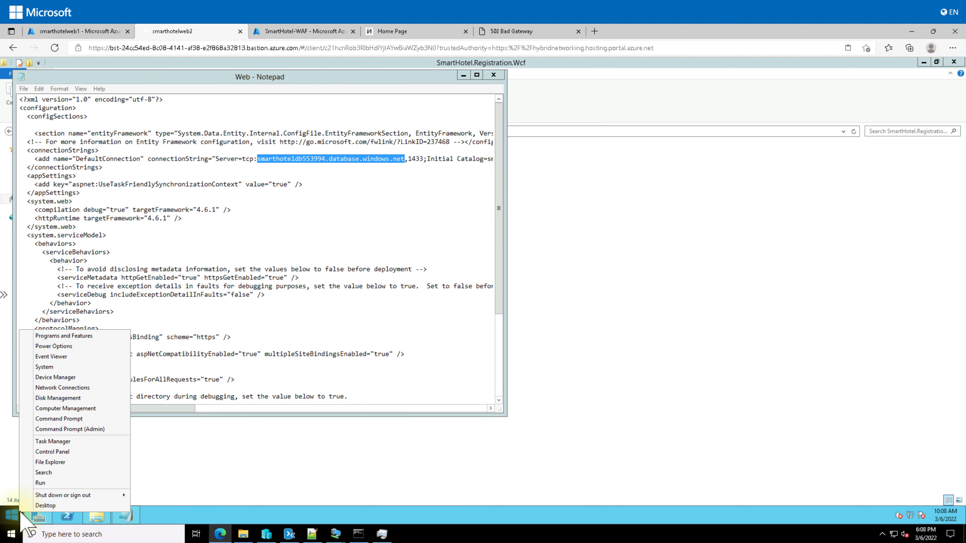
pyautogui.click(72, 429)
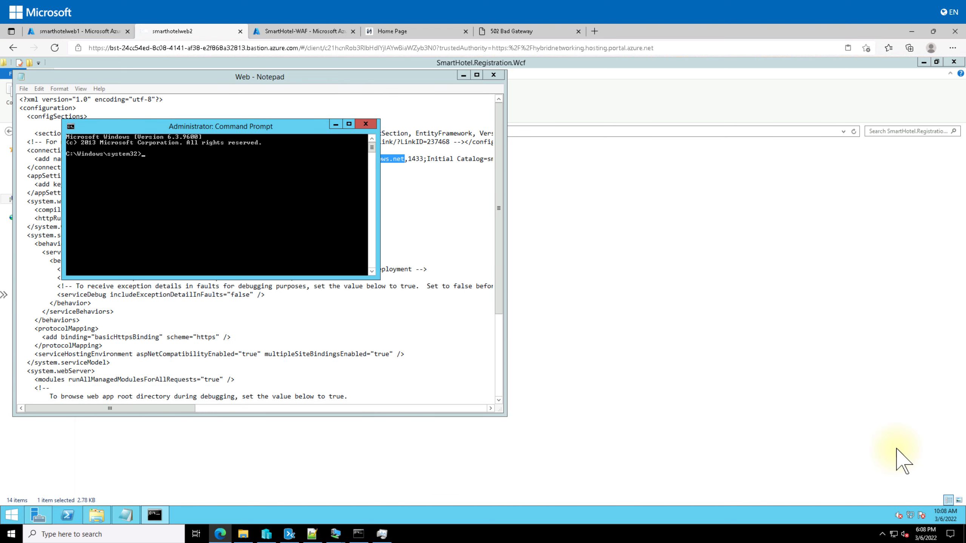
pyautogui.write('ping ')
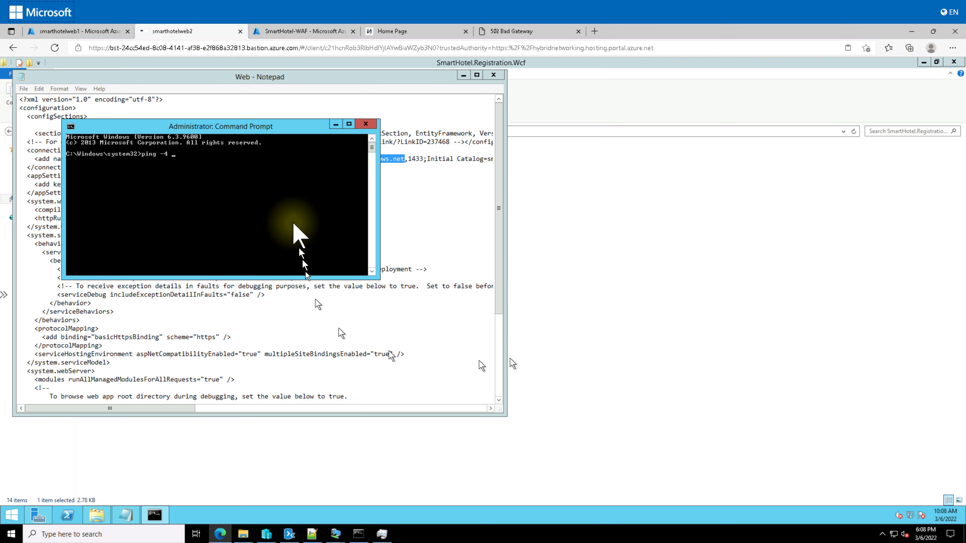
pyautogui.write('-4')
pyautogui.rightClick(243, 162)
pyautogui.press('Return')
pyautogui.hotkey('ctrl', 'c')
# Check smarthotelweb1's networking details, then reload 40.77.95.17 to retest the gateway
pyautogui.click(579, 257)
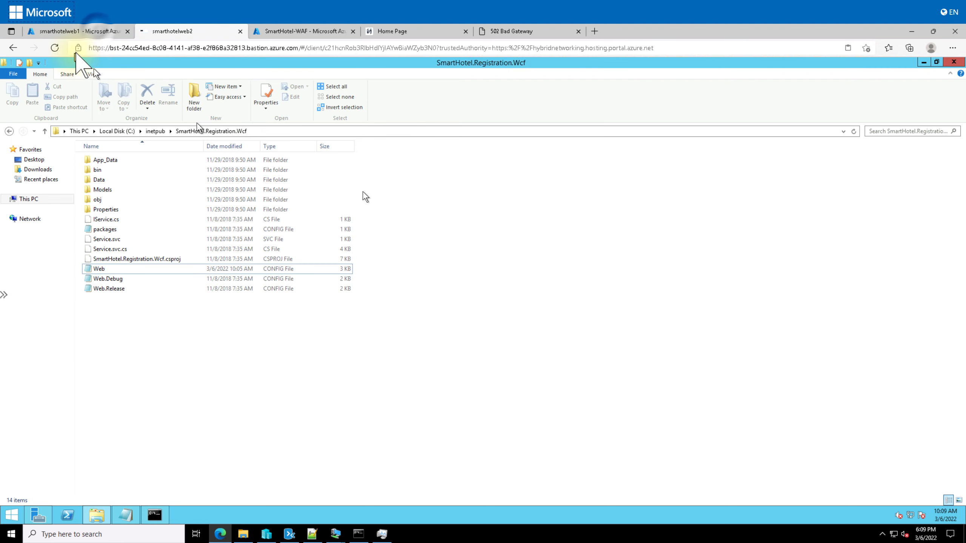
pyautogui.click(94, 32)
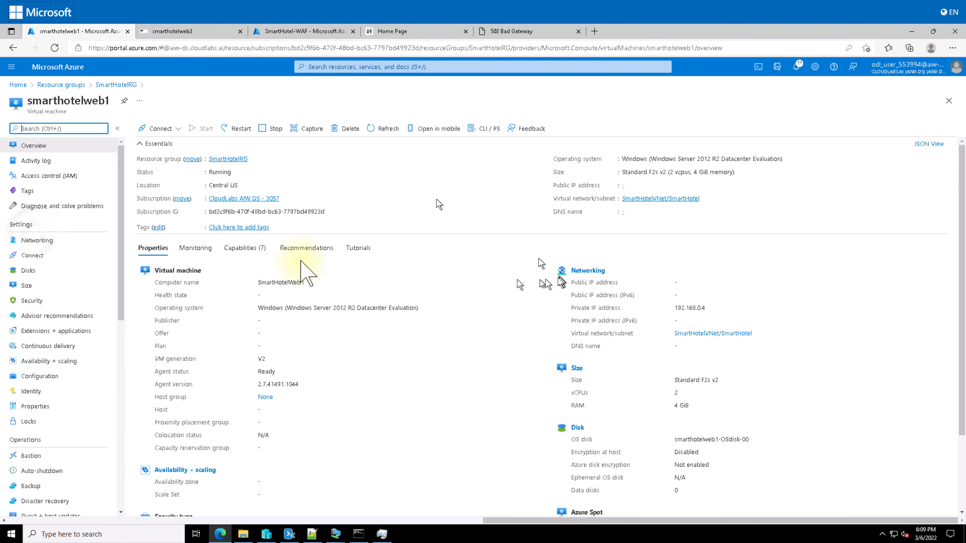
pyautogui.click(38, 240)
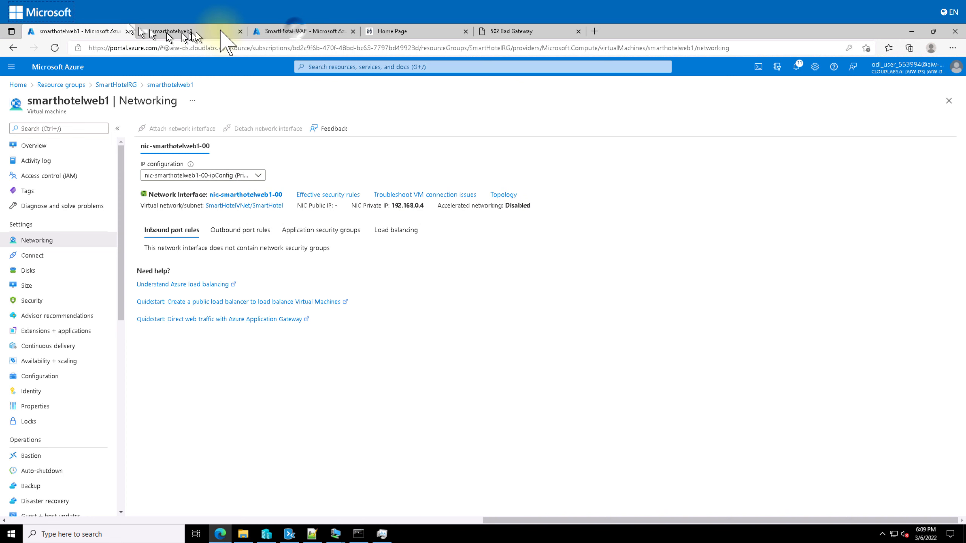
pyautogui.click(312, 32)
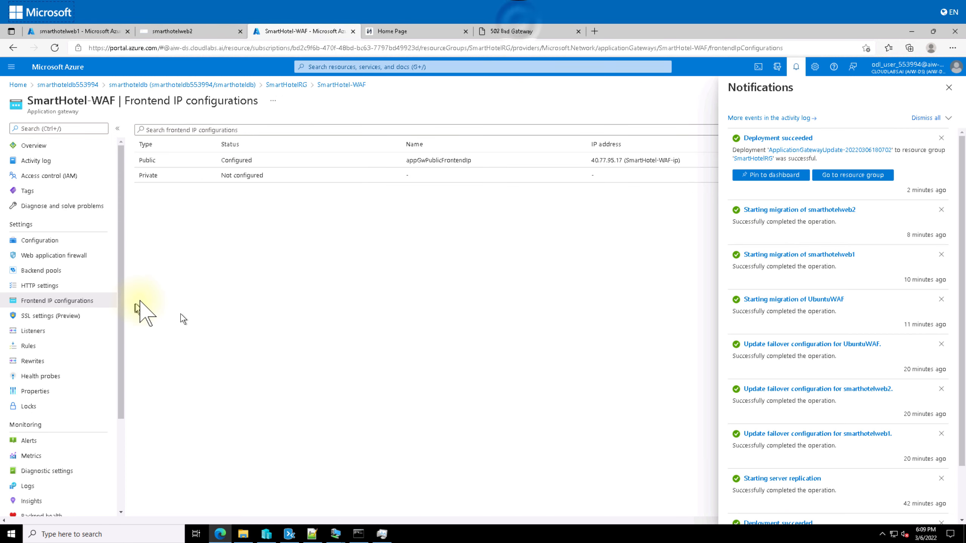
pyautogui.click(519, 31)
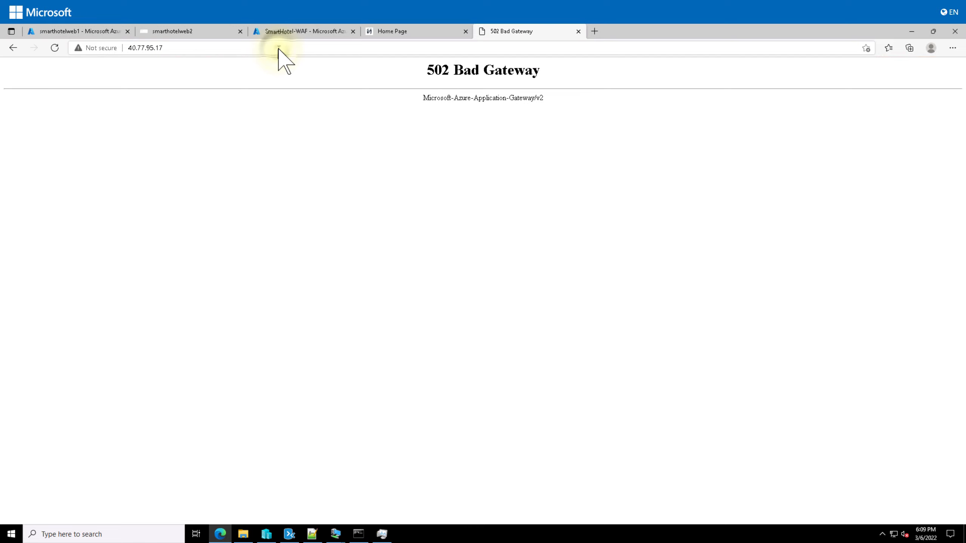
pyautogui.click(279, 48)
pyautogui.press('Return')
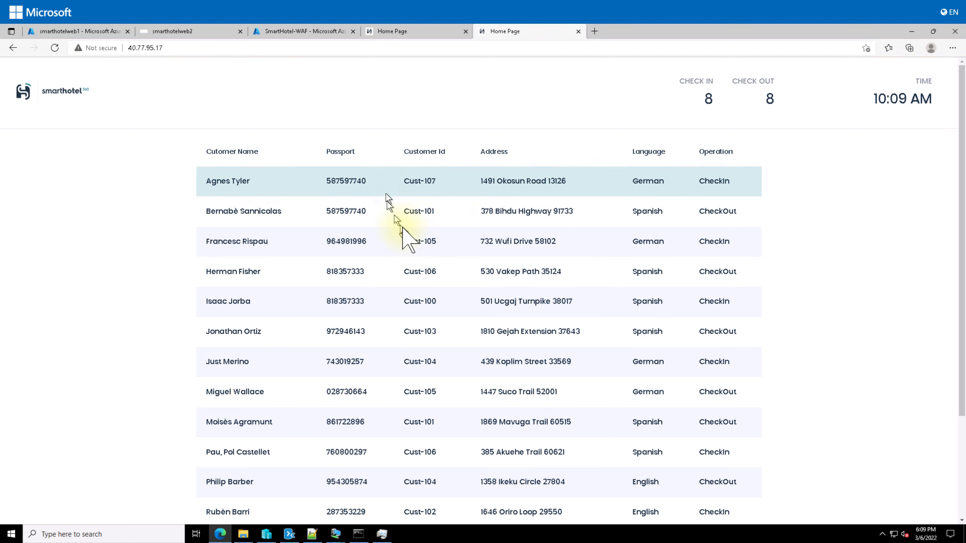
# Compare the 40.77.95.17 guest list, 8 check-ins and 8 check-outs, against the 192.168.0.8 page
pyautogui.scroll(-3, 408, 256)
pyautogui.scroll(3, 409, 255)
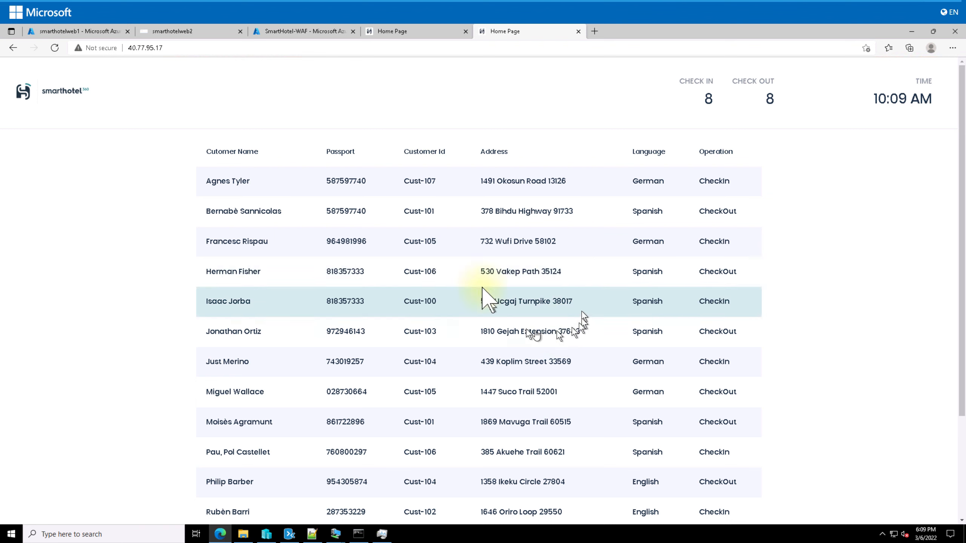
pyautogui.click(415, 30)
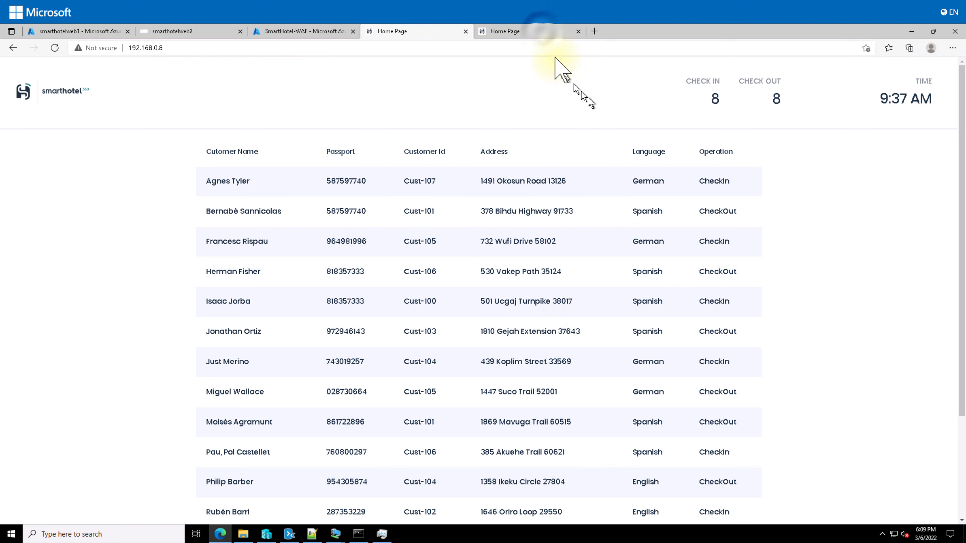
pyautogui.click(542, 32)
pyautogui.click(422, 31)
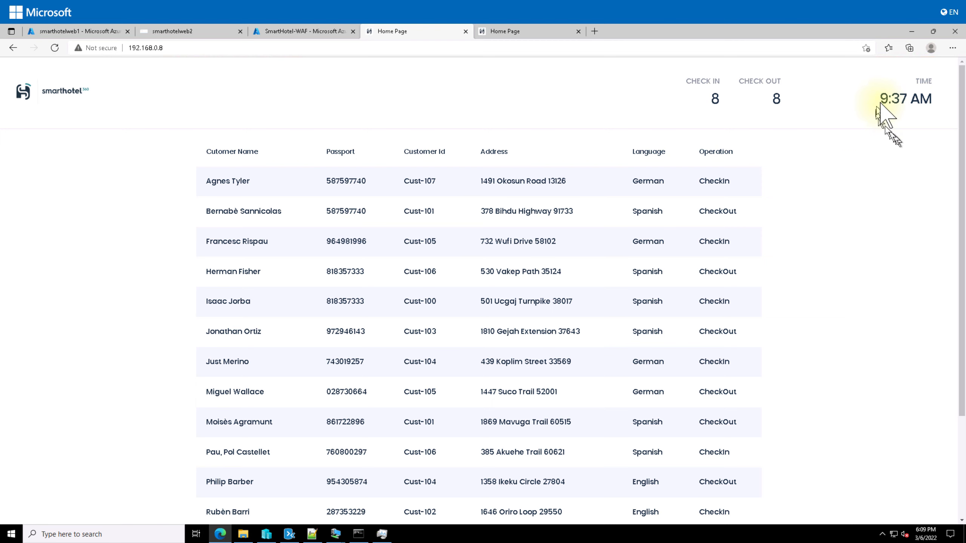
pyautogui.click(527, 31)
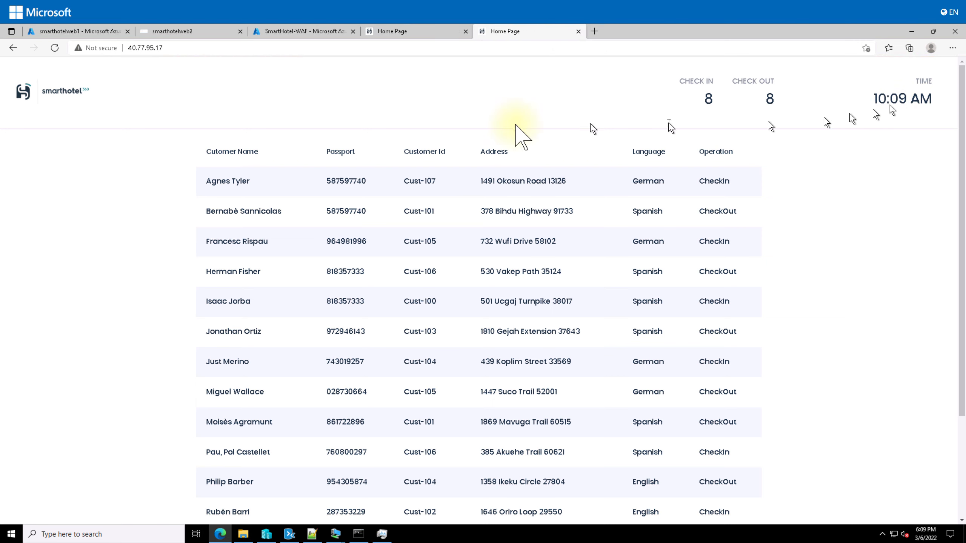
pyautogui.click(413, 32)
pyautogui.scroll(-4, 597, 331)
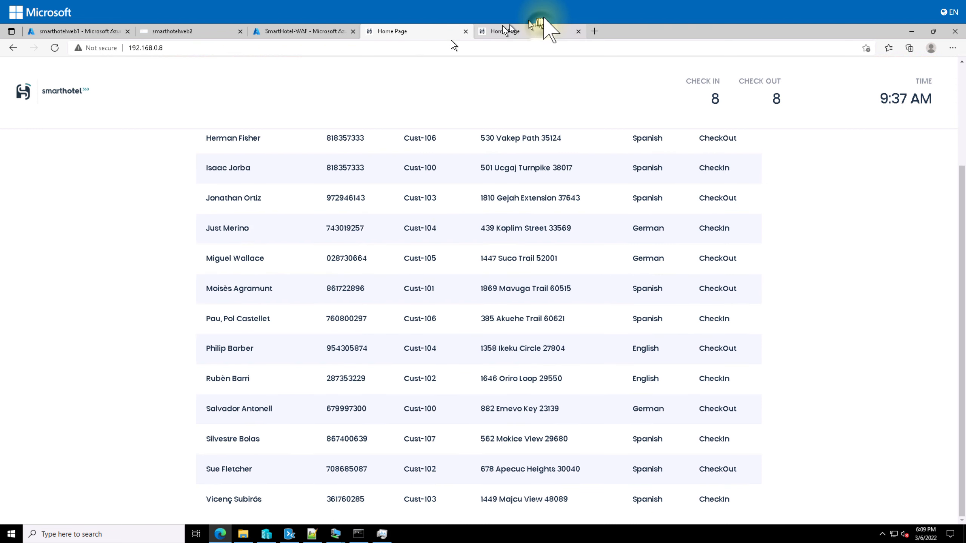
pyautogui.click(543, 27)
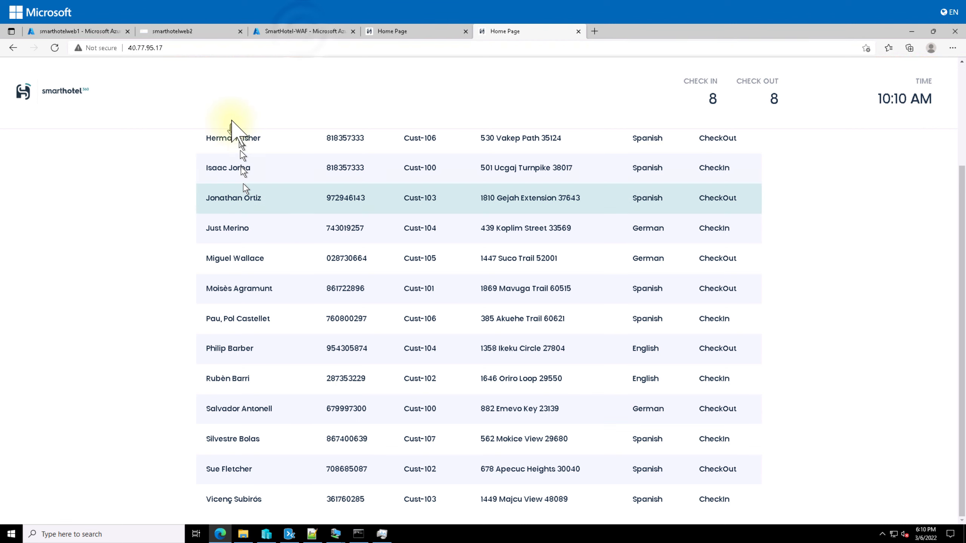
pyautogui.click(302, 31)
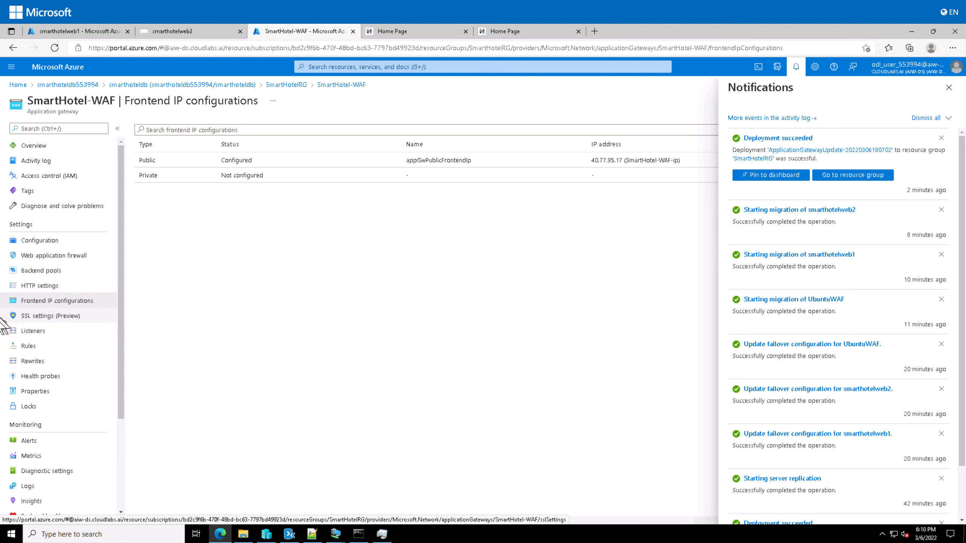
# Switch SmartHotel-WAF to WAF V2, firewall on in Prevention mode, 32 KB max request body, saved
pyautogui.click(94, 255)
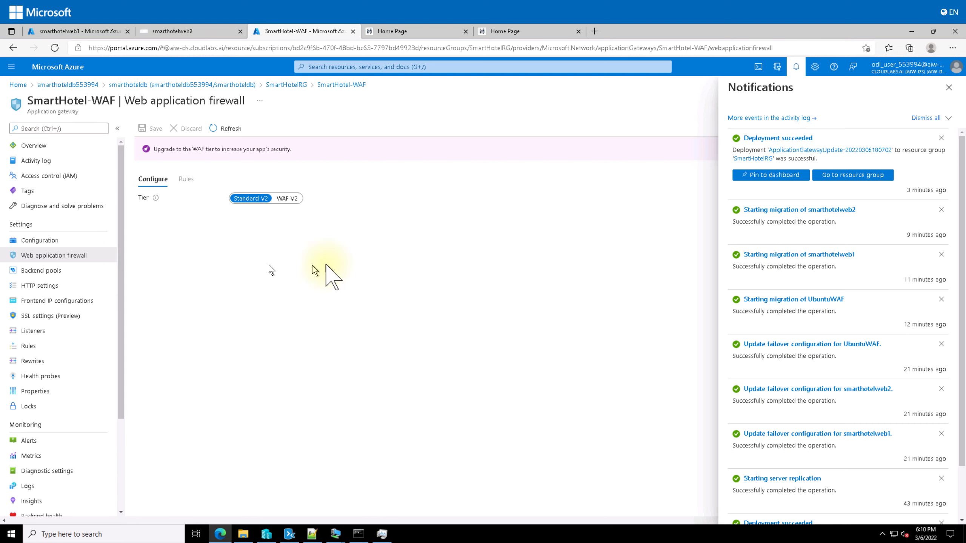
pyautogui.click(287, 198)
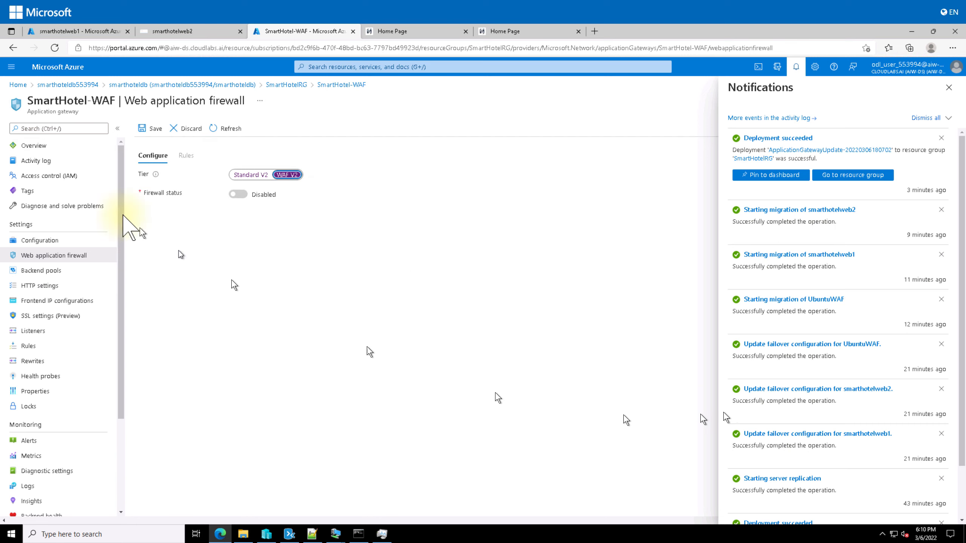
pyautogui.click(245, 194)
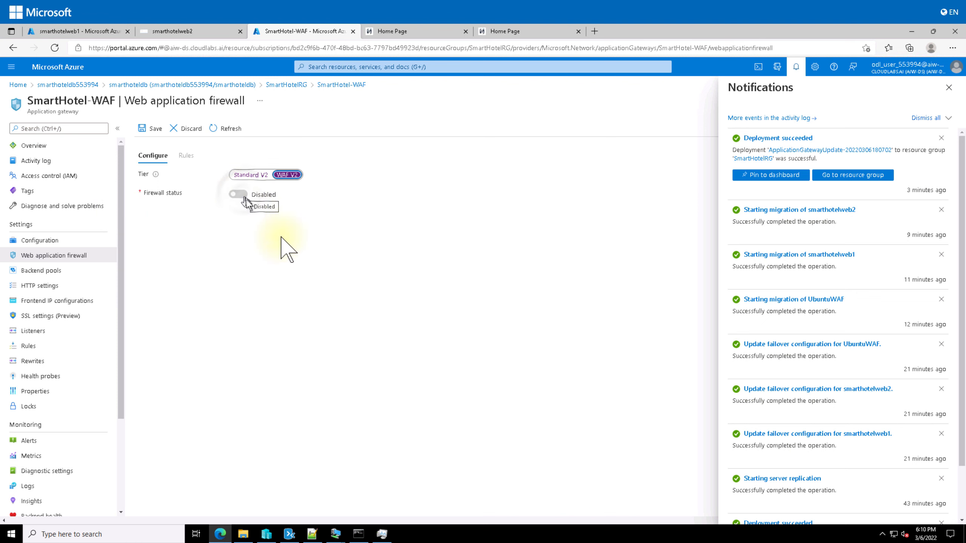
pyautogui.click(283, 212)
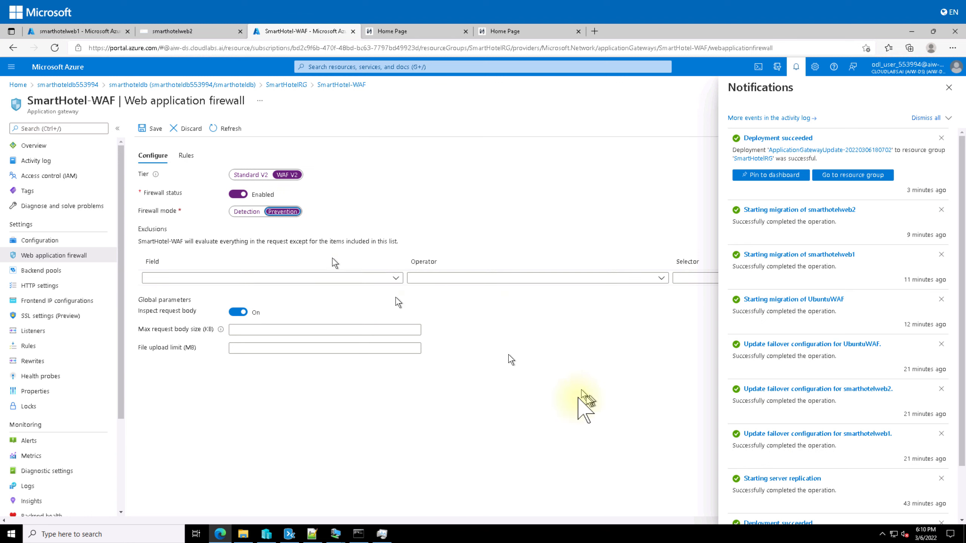
pyautogui.click(258, 329)
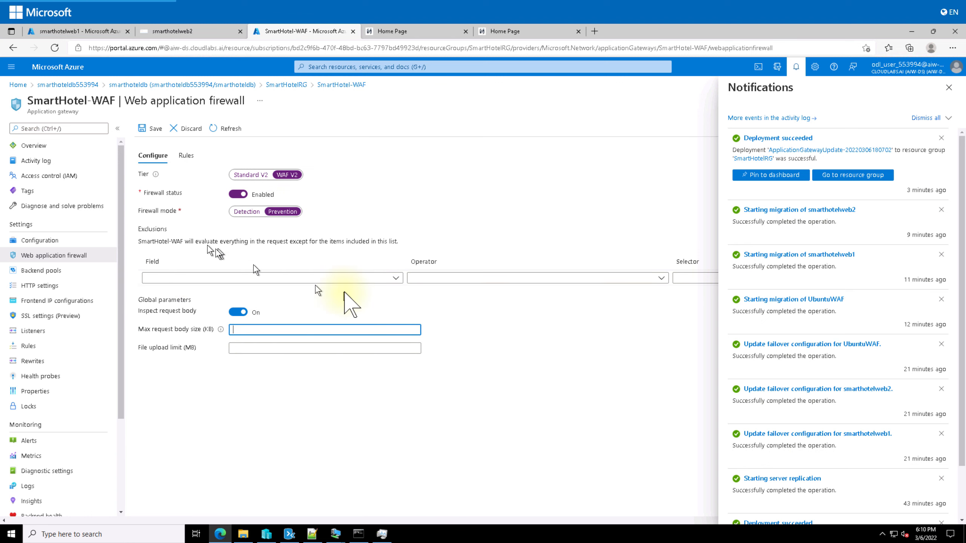
pyautogui.click(255, 330)
pyautogui.write('32')
pyautogui.click(151, 128)
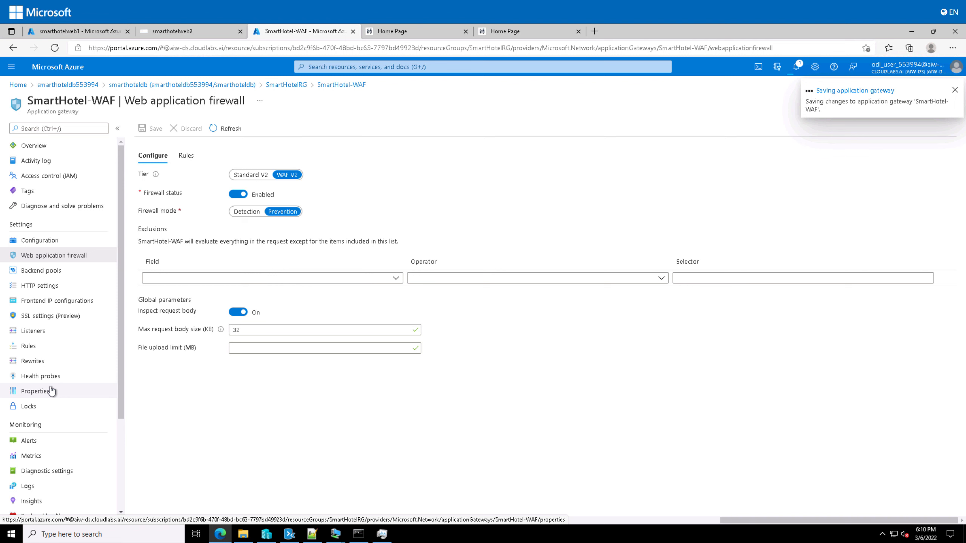
pyautogui.click(64, 31)
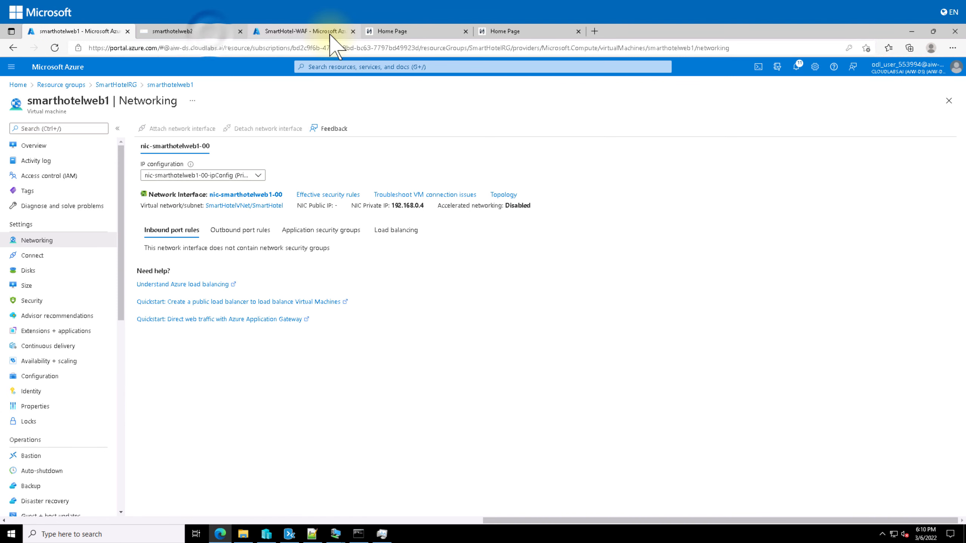
# Return to the smarthotelweb2 Bastion session and show the Windows Server Start screen
pyautogui.click(209, 32)
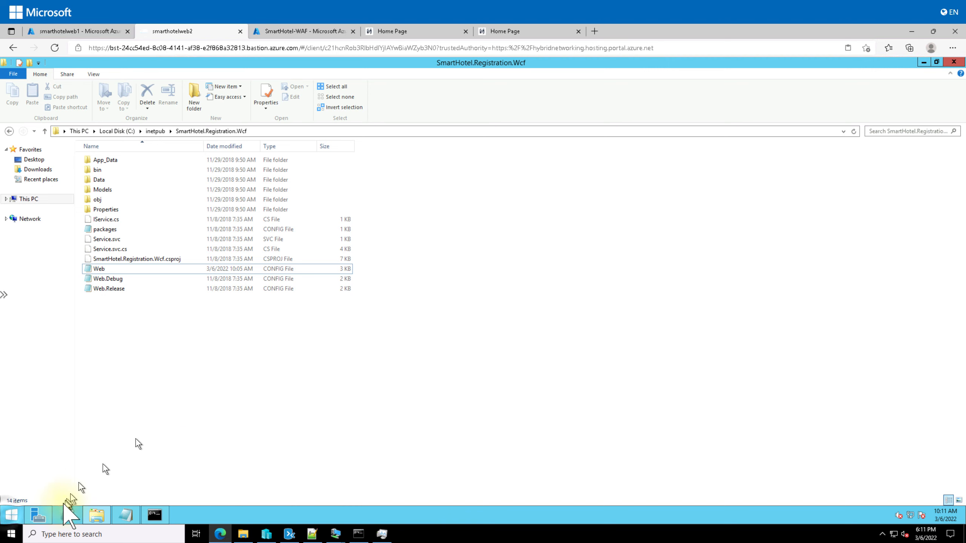
pyautogui.click(9, 515)
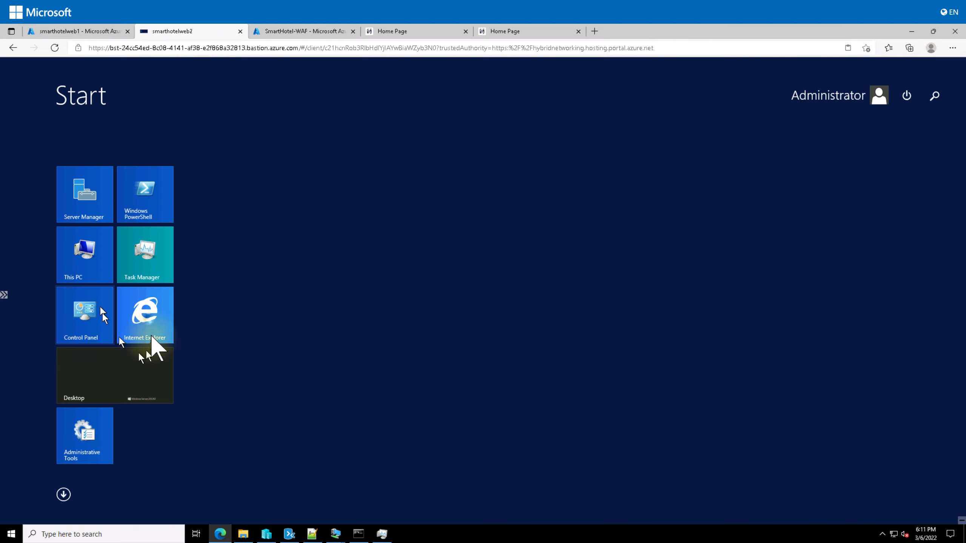
# Launch Internet Explorer and browse to smarthoteldb553994.database.windows.net, which only returns Bing results
pyautogui.click(477, 510)
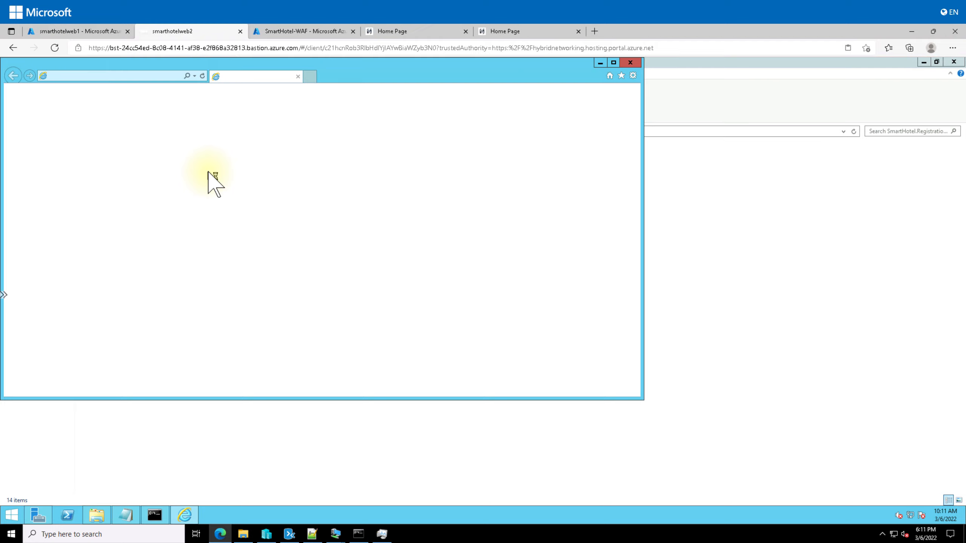
pyautogui.click(140, 75)
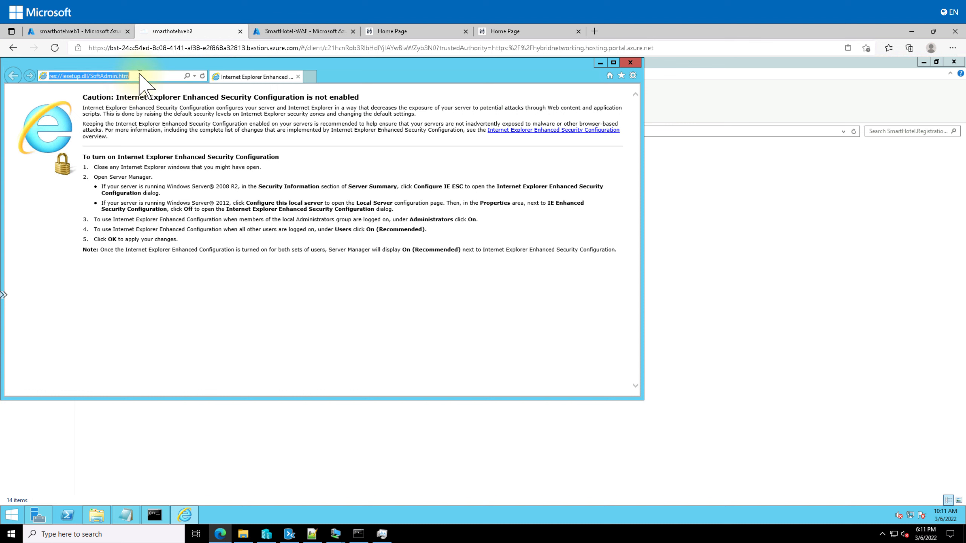
pyautogui.write('smarthoteldb553994.database.windows.net')
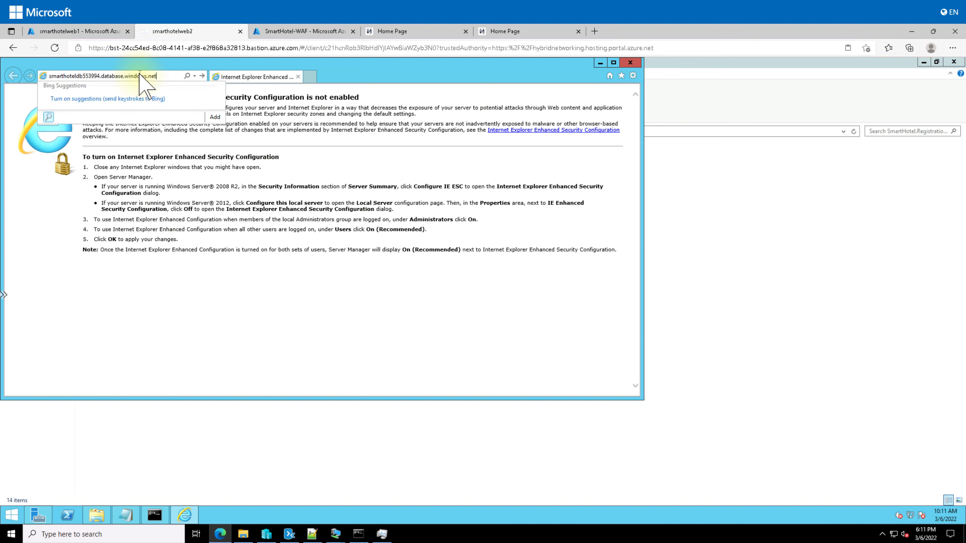
pyautogui.press('Return')
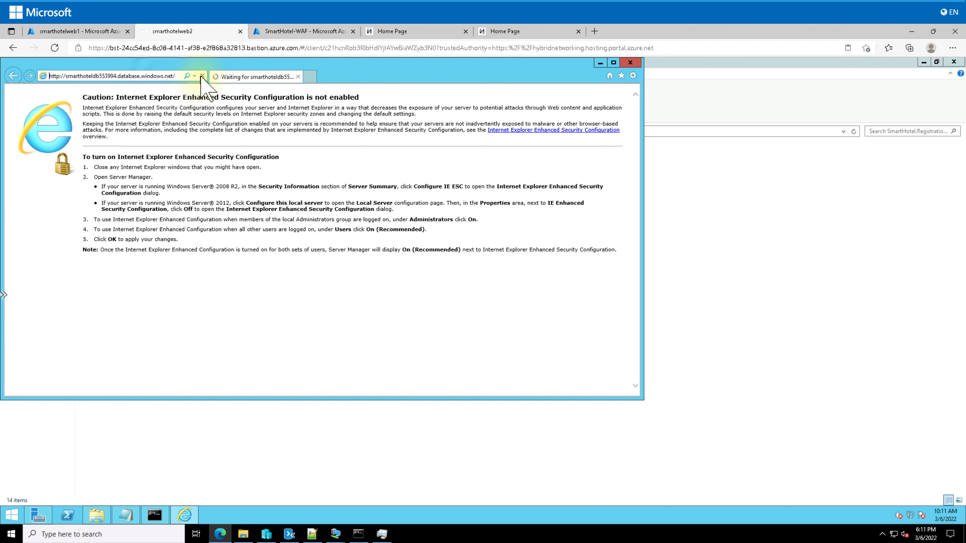
# Clear the address bar, re-paste the database hostname, then delete it again
pyautogui.click(171, 78)
pyautogui.click(173, 78)
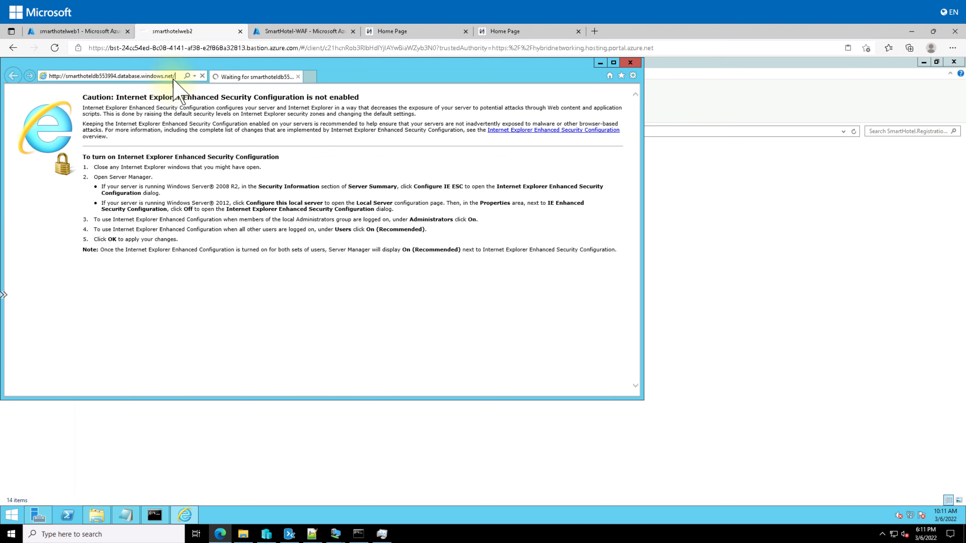
pyautogui.hotkey('ctrl', 'a')
pyautogui.hotkey('ctrl', 'c')
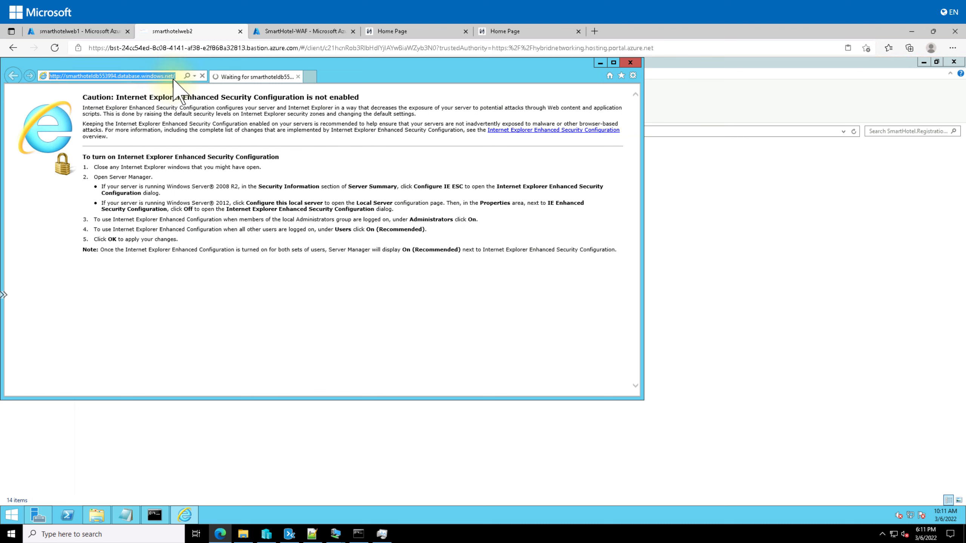
pyautogui.press('BackSpace')
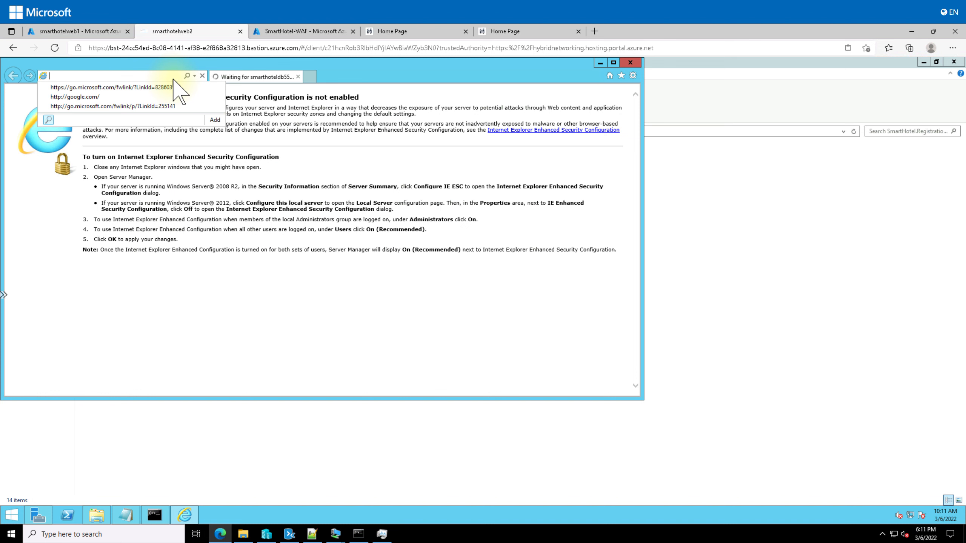
pyautogui.hotkey('ctrl', 'v')
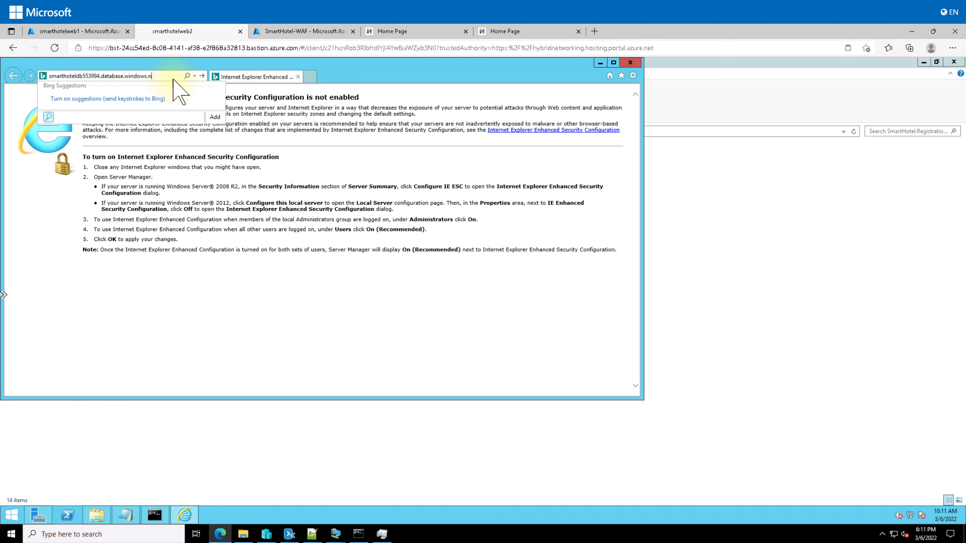
pyautogui.press('BackSpace')
pyautogui.press('BackSpace')
pyautogui.press('BackSpace')
pyautogui.press('BackSpace')
pyautogui.press('BackSpace')
pyautogui.press('BackSpace')
pyautogui.press('BackSpace')
pyautogui.press('BackSpace')
pyautogui.press('BackSpace')
pyautogui.press('BackSpace')
pyautogui.press('BackSpace')
pyautogui.press('BackSpace')
pyautogui.press('BackSpace')
pyautogui.press('BackSpace')
pyautogui.press('BackSpace')
pyautogui.press('BackSpace')
pyautogui.press('BackSpace')
pyautogui.press('BackSpace')
pyautogui.press('BackSpace')
pyautogui.press('BackSpace')
pyautogui.press('BackSpace')
pyautogui.press('BackSpace')
pyautogui.press('BackSpace')
pyautogui.press('BackSpace')
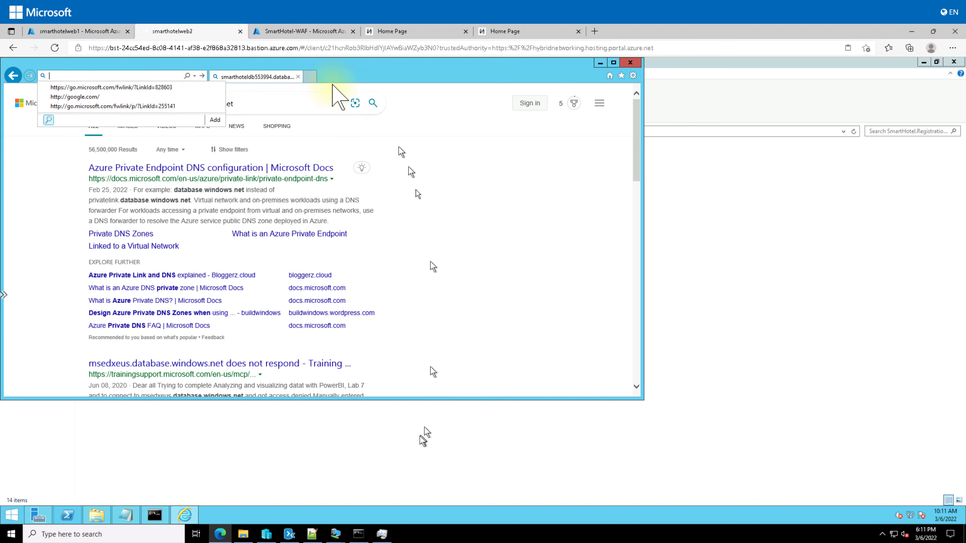
pyautogui.click(312, 534)
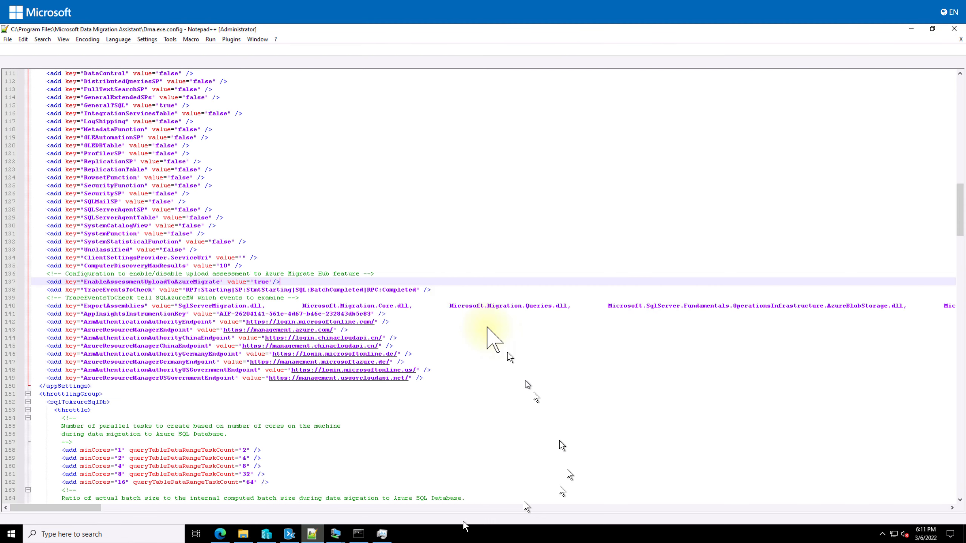
pyautogui.click(17, 62)
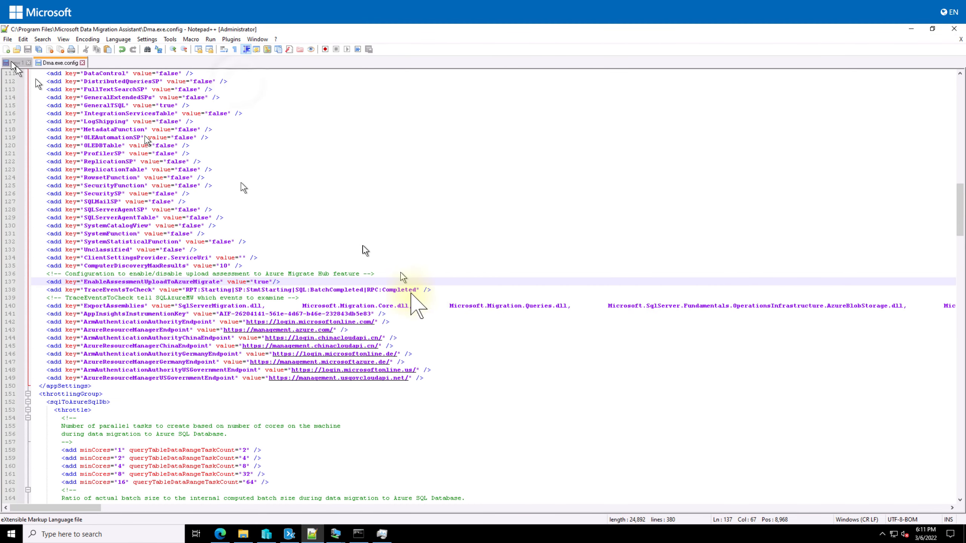
pyautogui.click(241, 81)
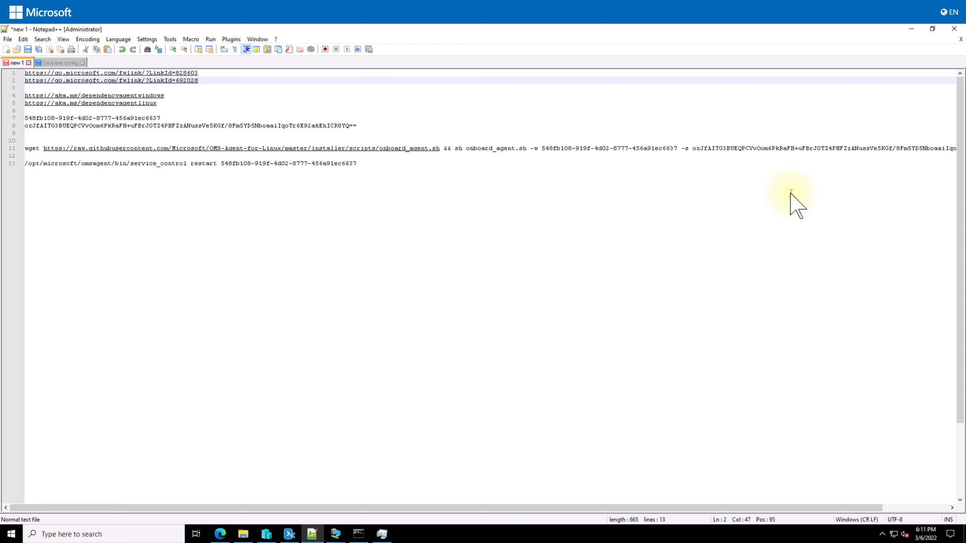
pyautogui.press('Return')
pyautogui.press('Return')
pyautogui.press('Return')
pyautogui.write('https://go.microsoft.com/fwlink/?LinkID=394789')
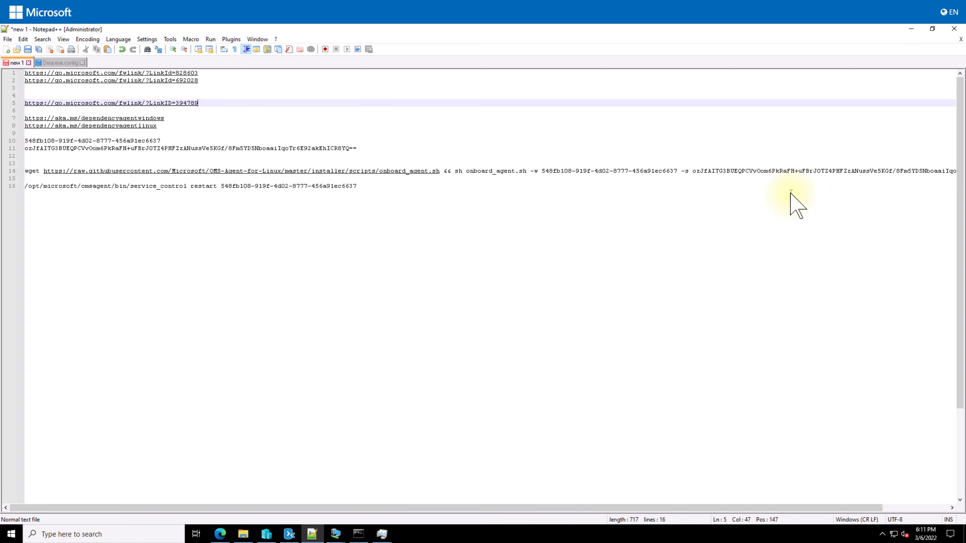
pyautogui.hotkey('ctrl', 'shift', 'Left')
pyautogui.hotkey('ctrl', 'shift', 'Left')
pyautogui.hotkey('ctrl', 'shift', 'Left')
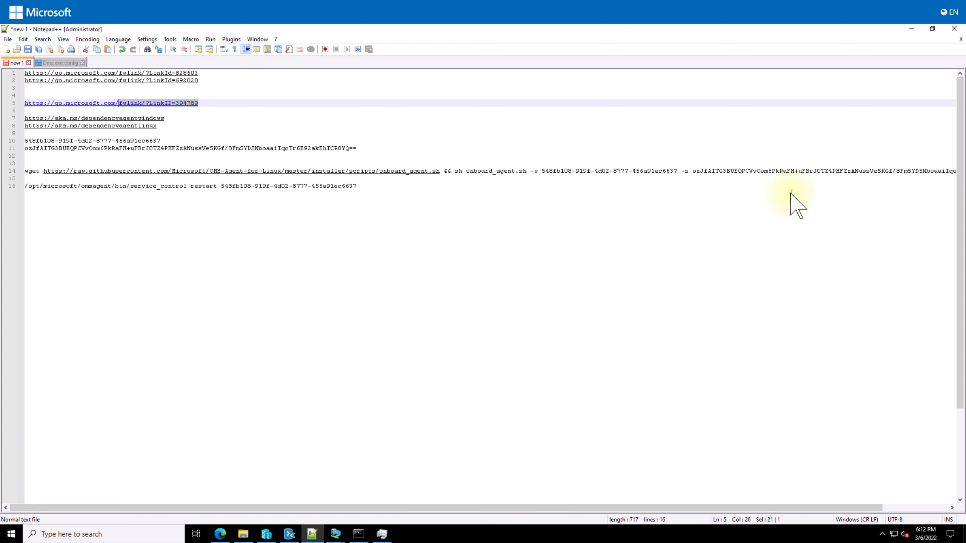
pyautogui.hotkey('ctrl', 'shift', 'Left')
pyautogui.hotkey('ctrl', 'shift', 'Left')
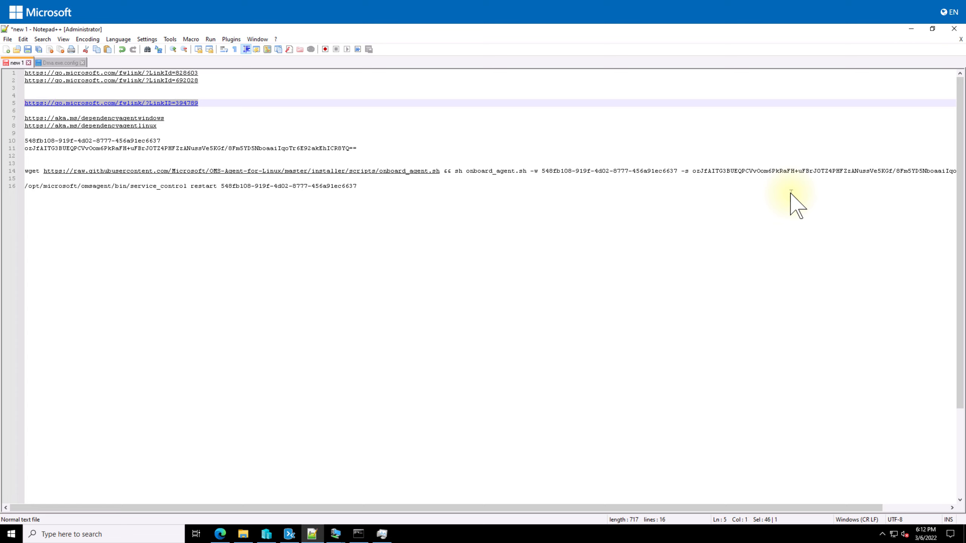
pyautogui.click(221, 534)
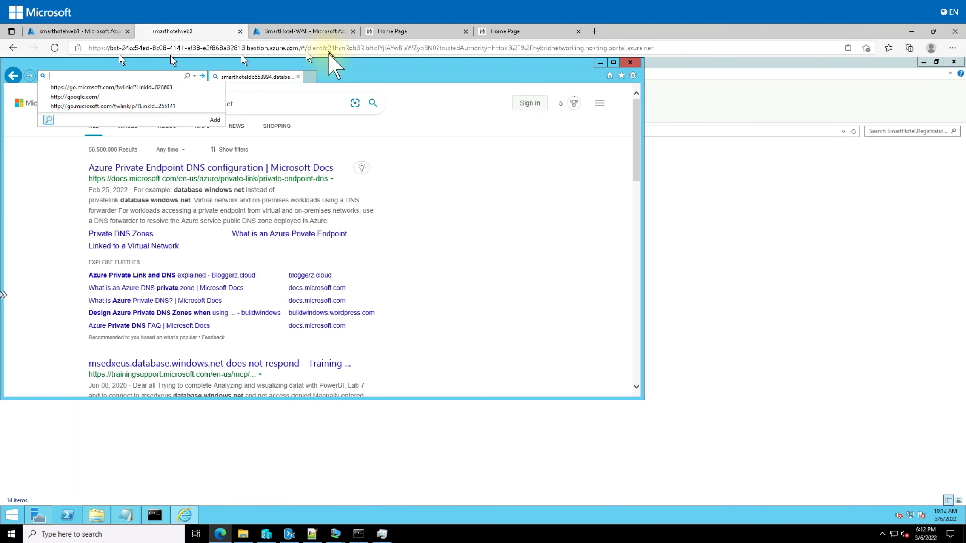
# Download and install the Windows Azure VM Agent on smarthotelweb2, then open SmartHotelRG's overview
pyautogui.hotkey('ctrl', 'v')
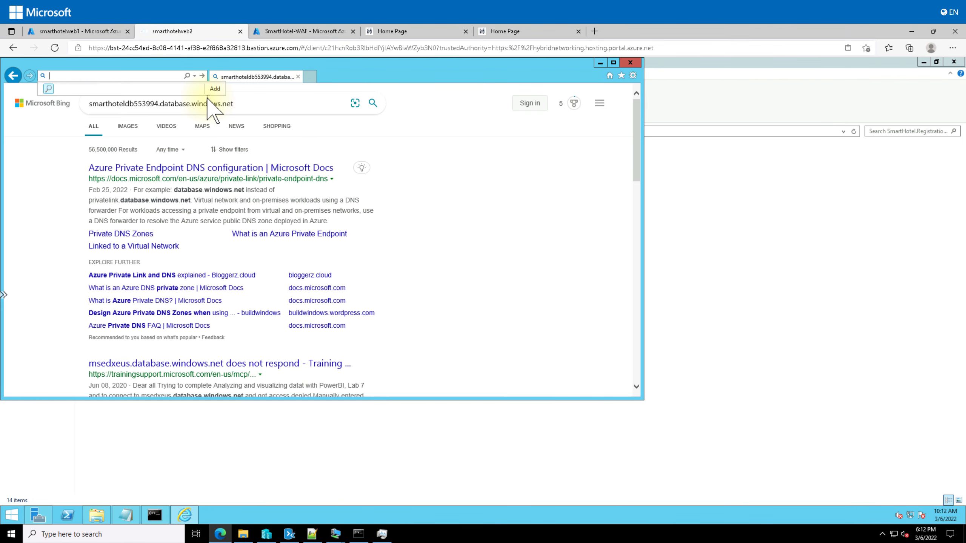
pyautogui.press('Return')
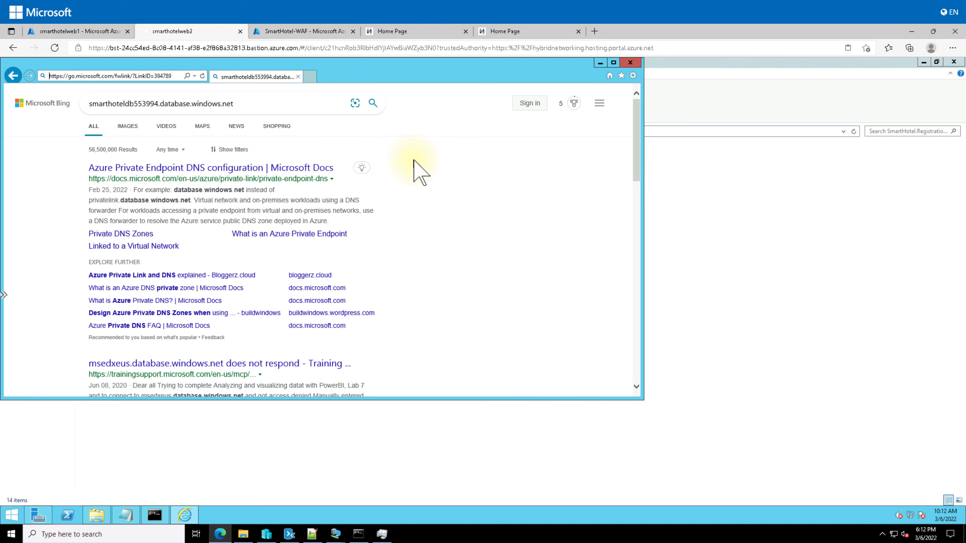
pyautogui.click(447, 386)
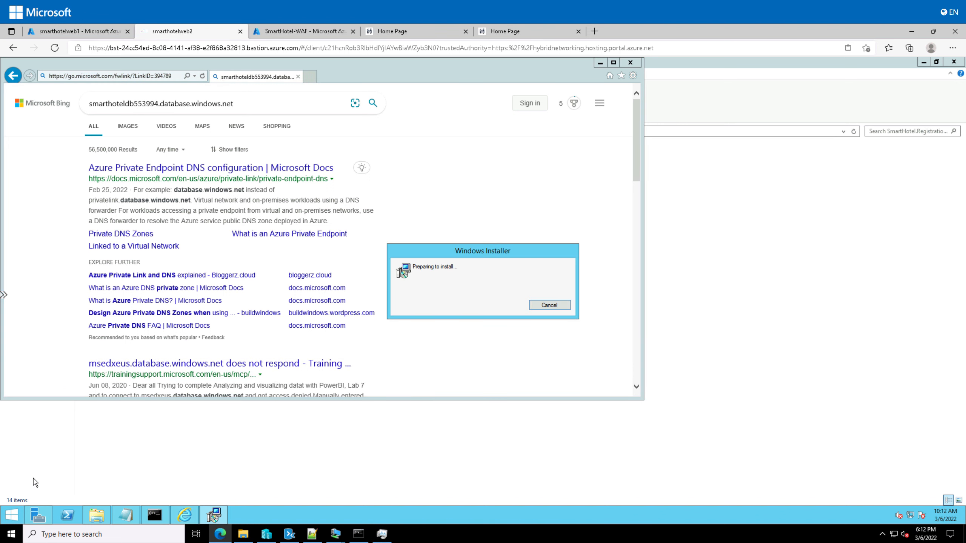
pyautogui.click(544, 360)
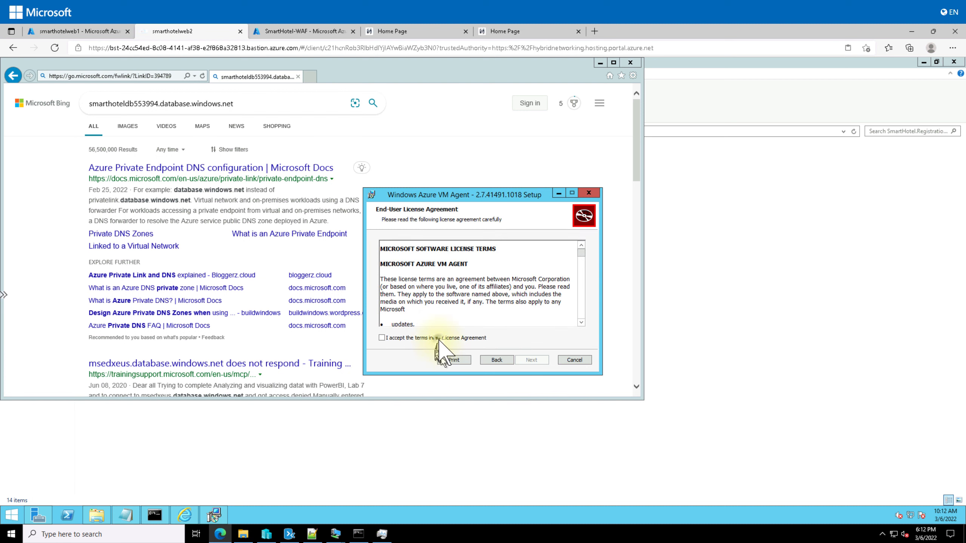
pyautogui.click(438, 338)
pyautogui.click(532, 360)
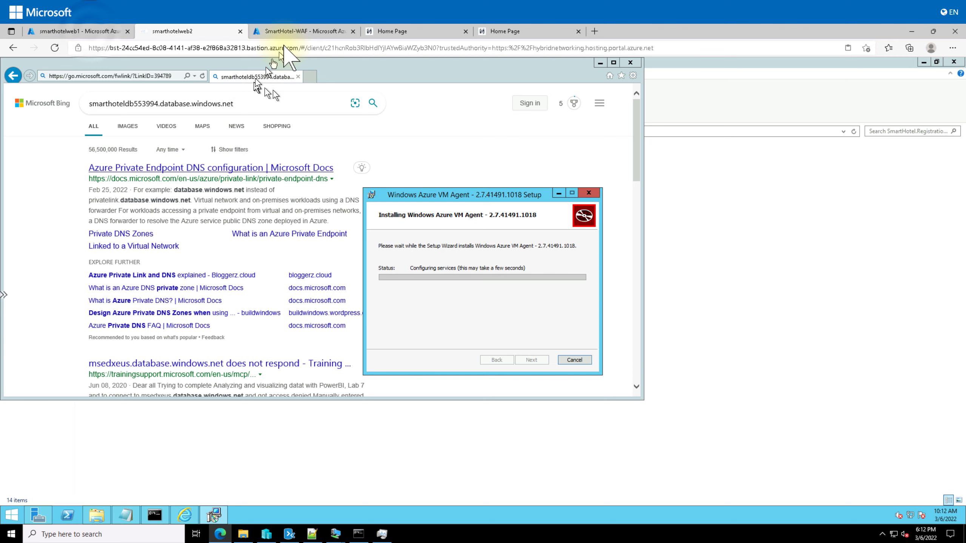
pyautogui.click(91, 31)
pyautogui.click(116, 85)
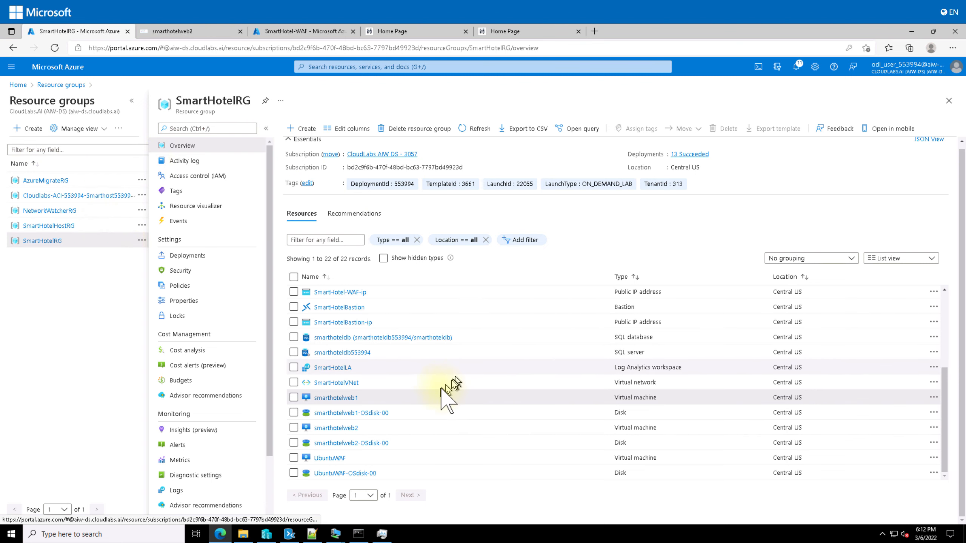
# Open the UbuntuWAF virtual machine and choose SSH from its Connect menu
pyautogui.click(329, 458)
pyautogui.click(159, 128)
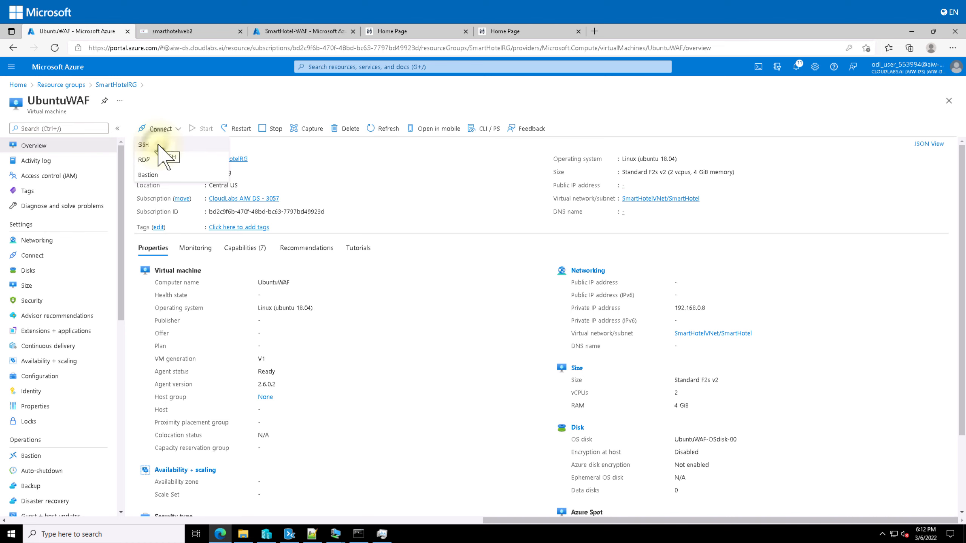
pyautogui.click(158, 145)
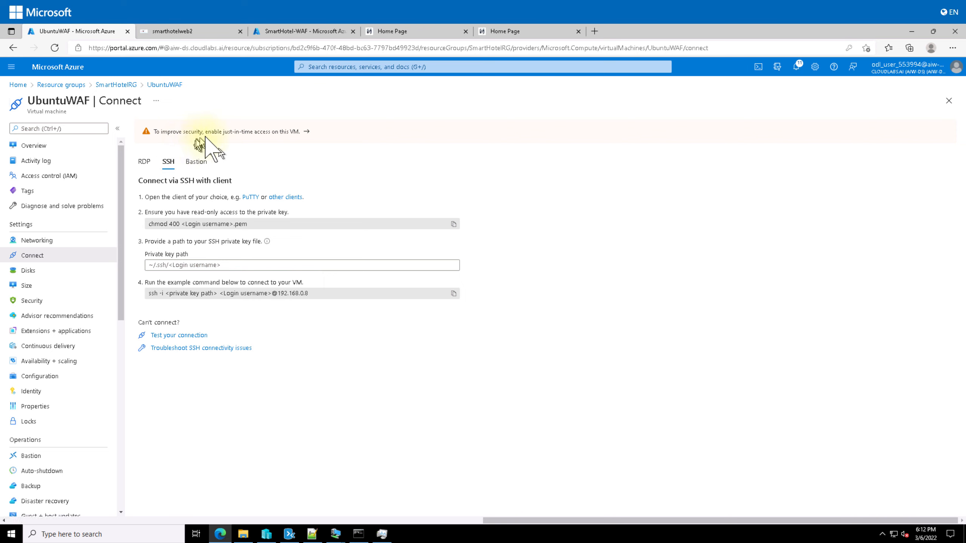
# Connect to UbuntuWAF through Bastion as demouser with the VM's password
pyautogui.click(196, 161)
pyautogui.click(165, 217)
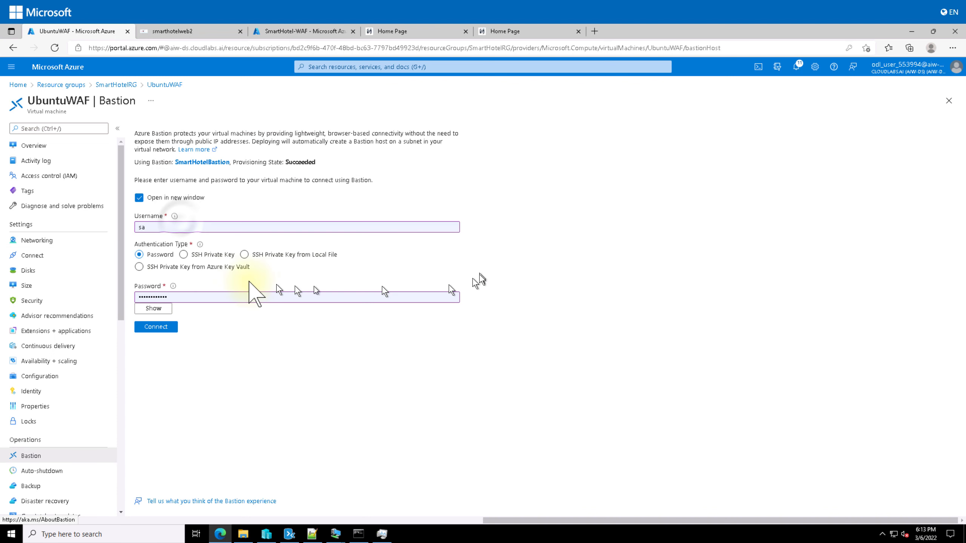
pyautogui.click(182, 227)
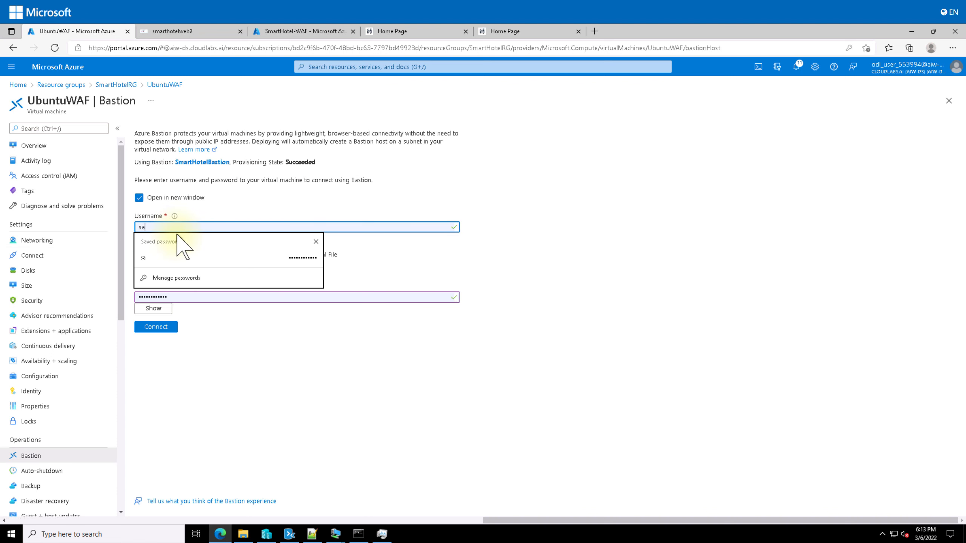
pyautogui.press('BackSpace')
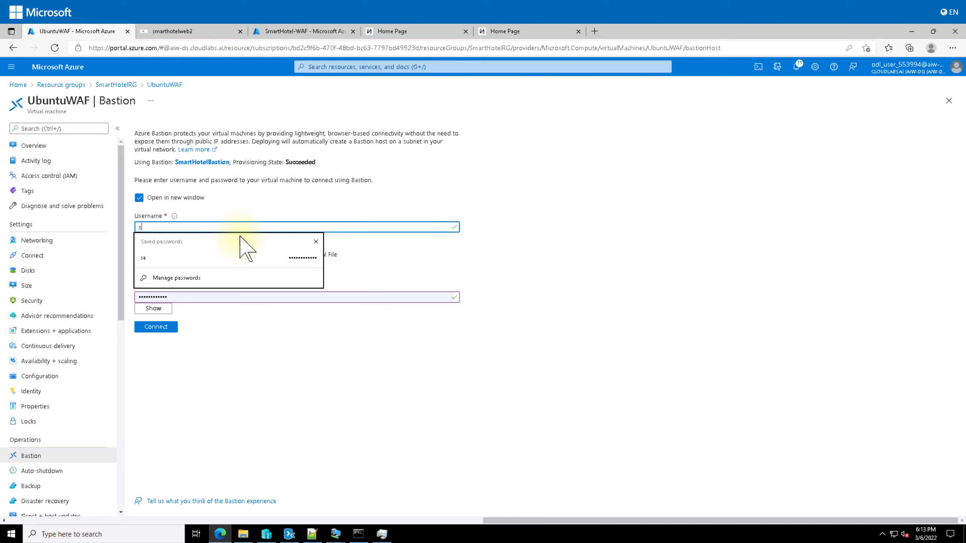
pyautogui.write('de')
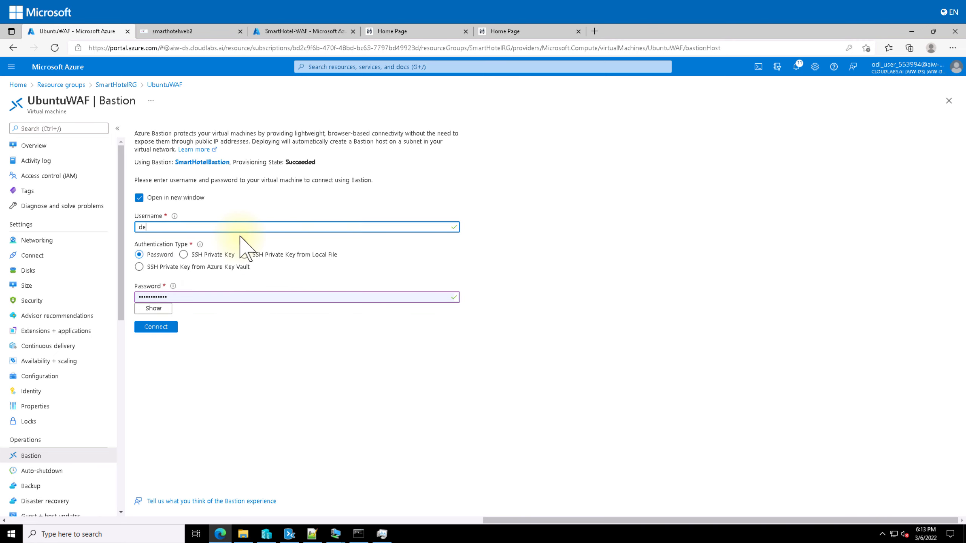
pyautogui.write('mouser')
pyautogui.press('Tab')
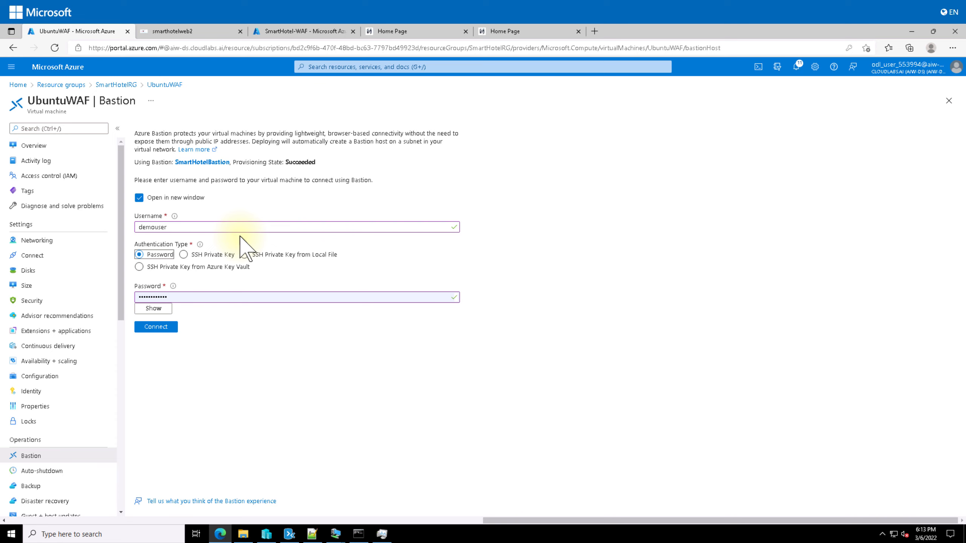
pyautogui.press('Tab')
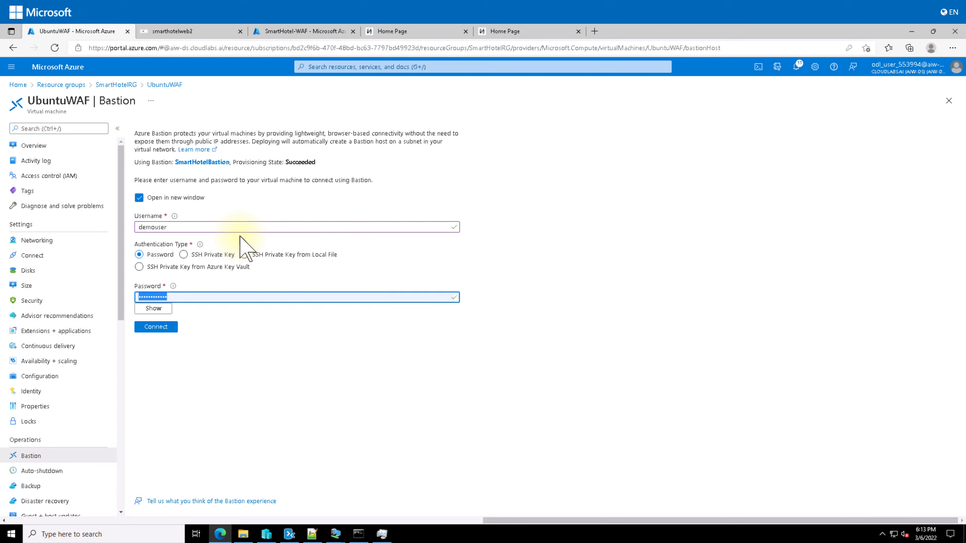
pyautogui.write('dem')
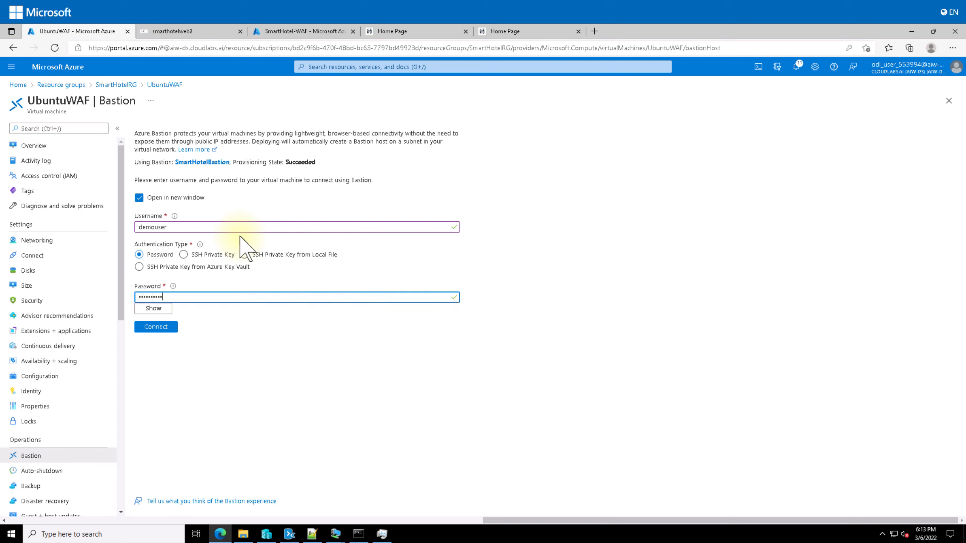
pyautogui.click(169, 328)
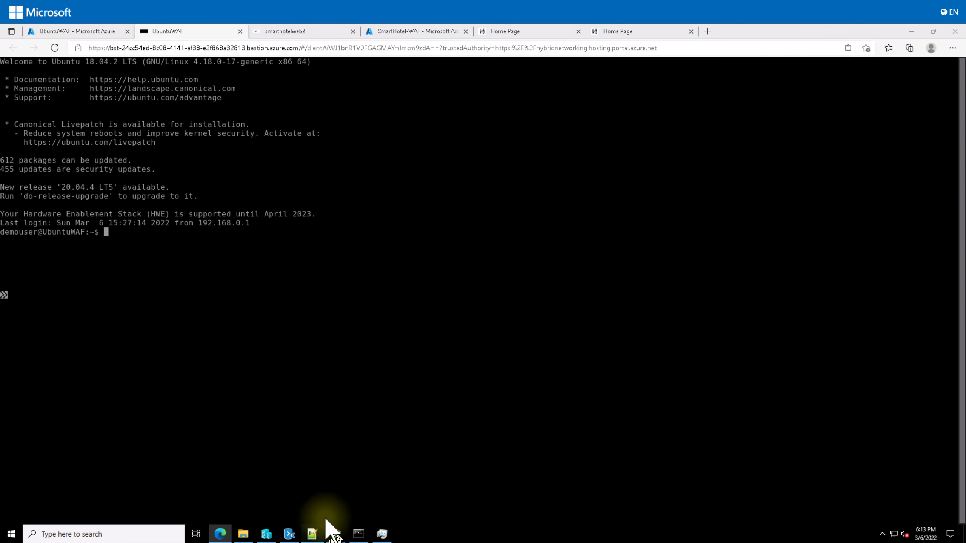
pyautogui.click(312, 534)
# Add 'sudo apt-get install walinuxagent' as line 18 of the notes and select it
pyautogui.click(380, 149)
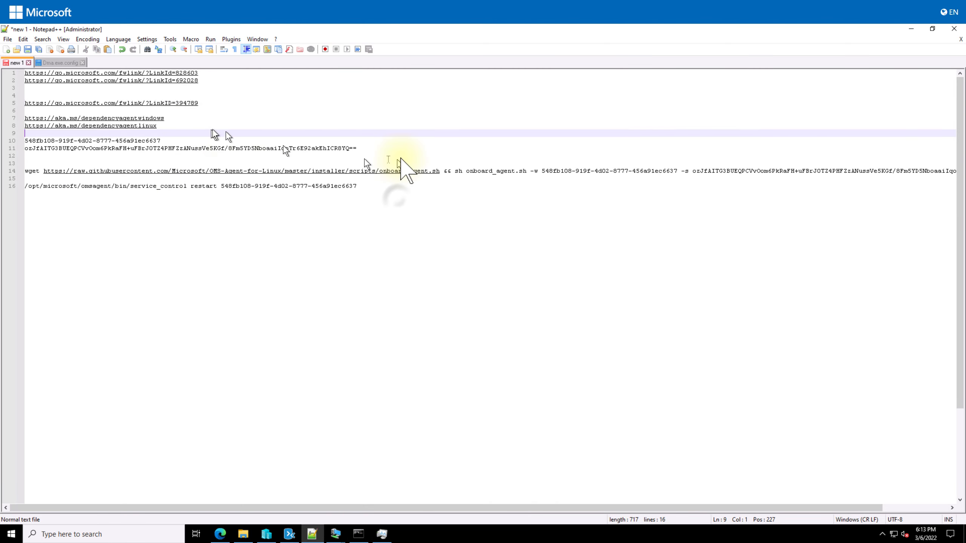
pyautogui.click(399, 203)
pyautogui.press('Return')
pyautogui.press('Return')
pyautogui.write('sudo apt-get install walinuxagent')
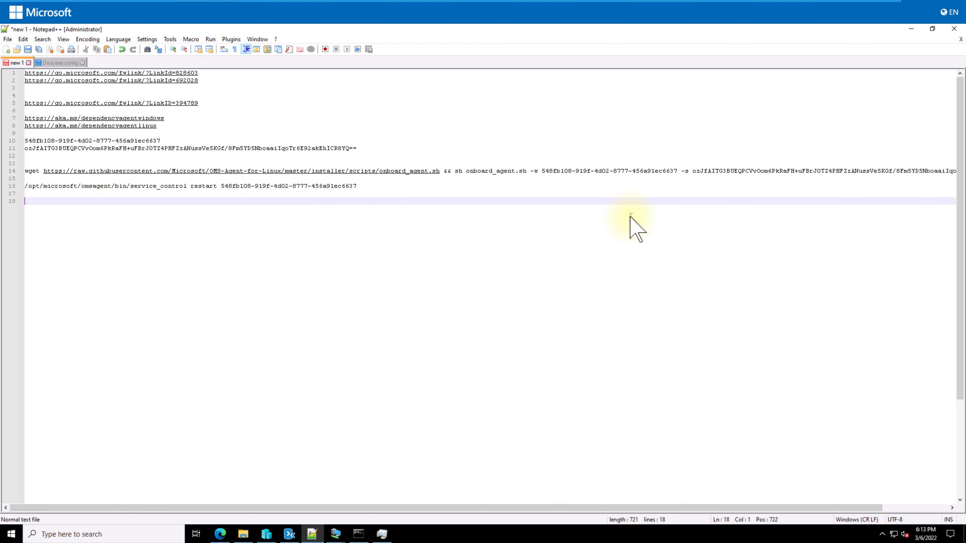
pyautogui.hotkey('ctrl', 'shift', 'Left')
pyautogui.hotkey('ctrl', 'shift', 'Left')
pyautogui.hotkey('ctrl', 'shift', 'Left')
pyautogui.hotkey('ctrl', 'shift', 'Left')
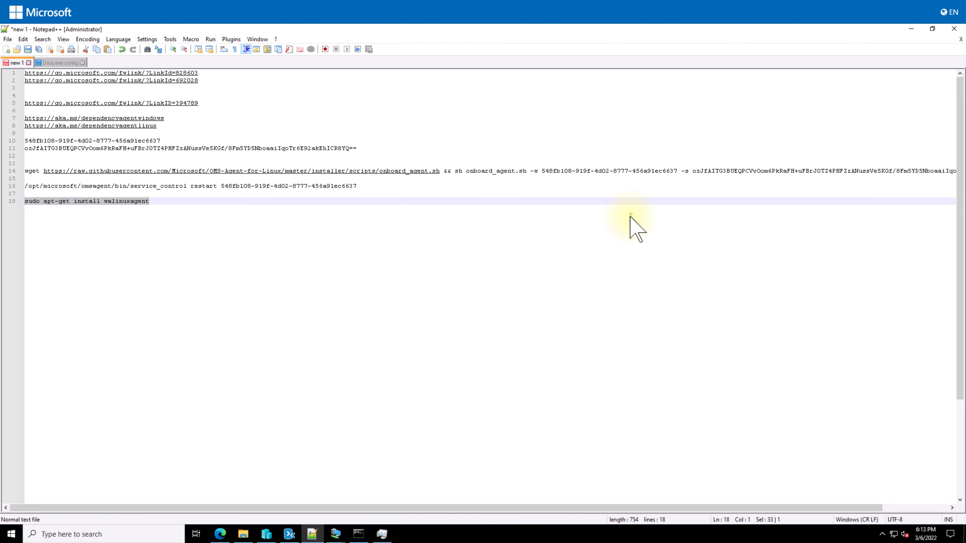
pyautogui.click(221, 535)
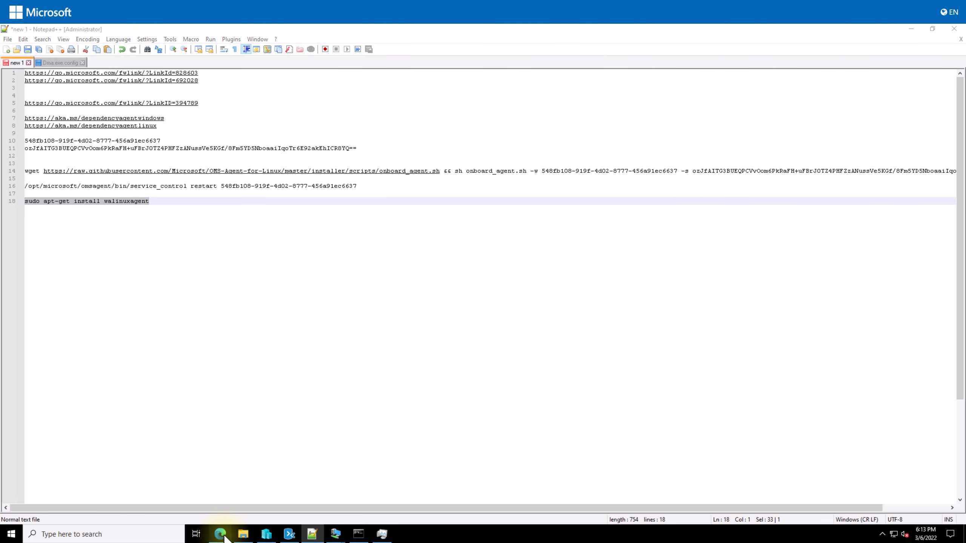
# Run sudo apt-get install walinuxagent on UbuntuWAF, entering the sudo password and confirming
pyautogui.write('sudo apt-get install walinuxagent')
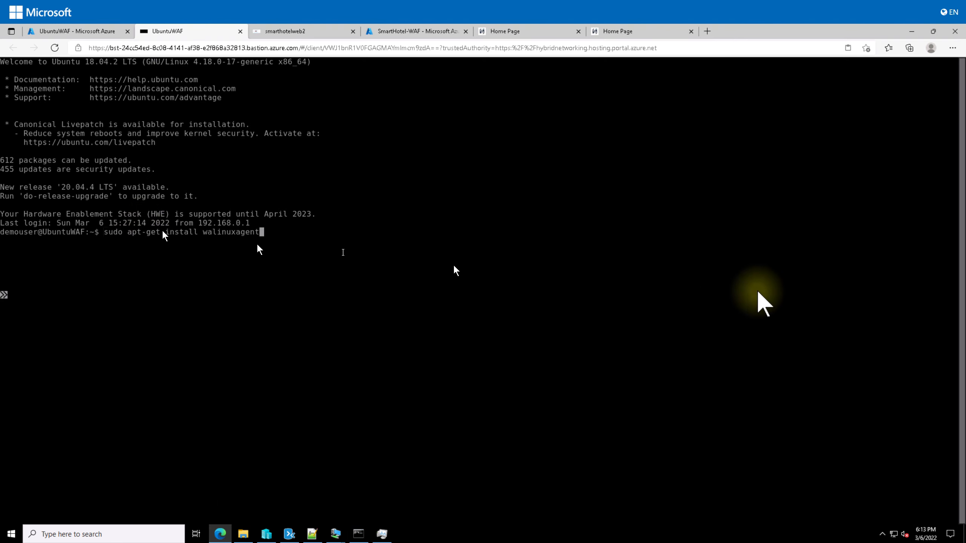
pyautogui.press('Return')
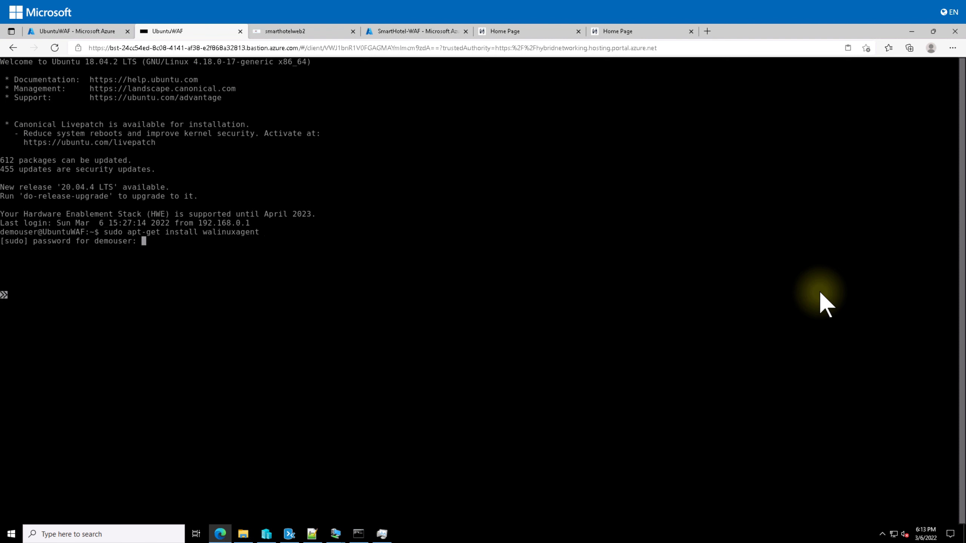
pyautogui.press('Return')
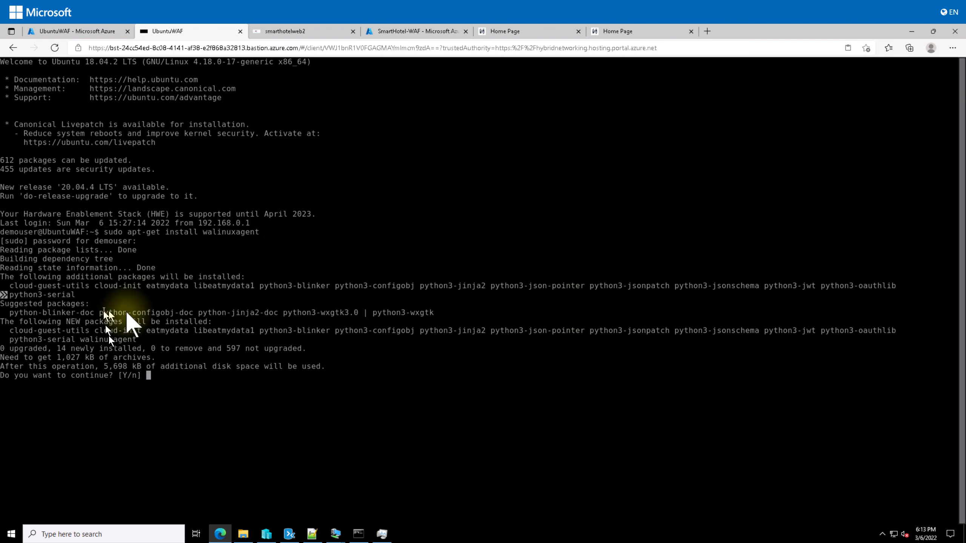
pyautogui.press('Return')
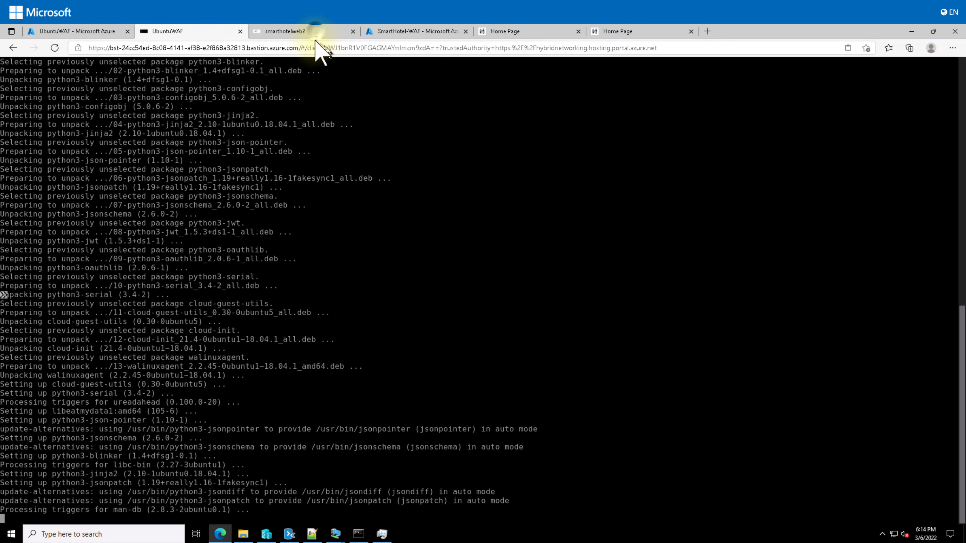
pyautogui.click(76, 31)
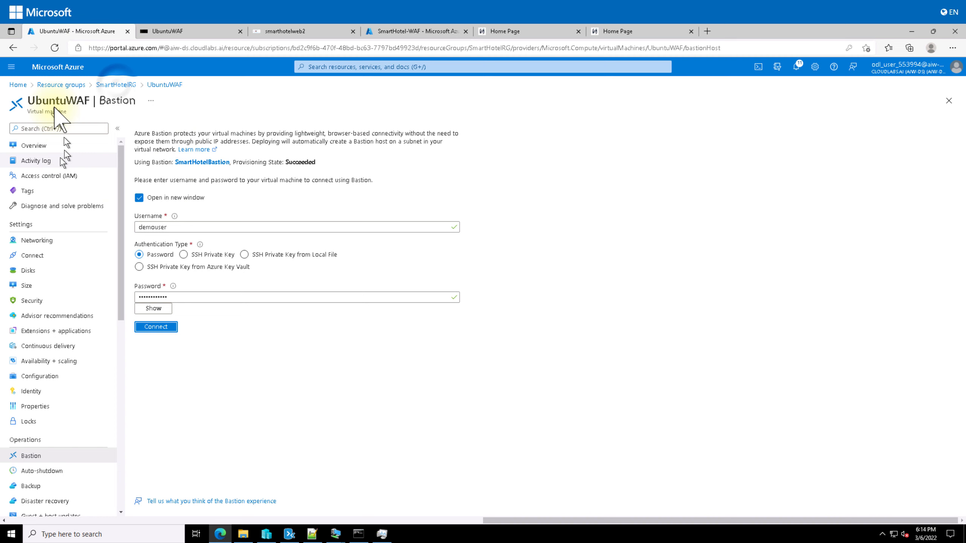
# Confirm smarthotelweb2 and smarthotelweb1 both show agent status Ready, version 2.7.41491.1044
pyautogui.click(110, 85)
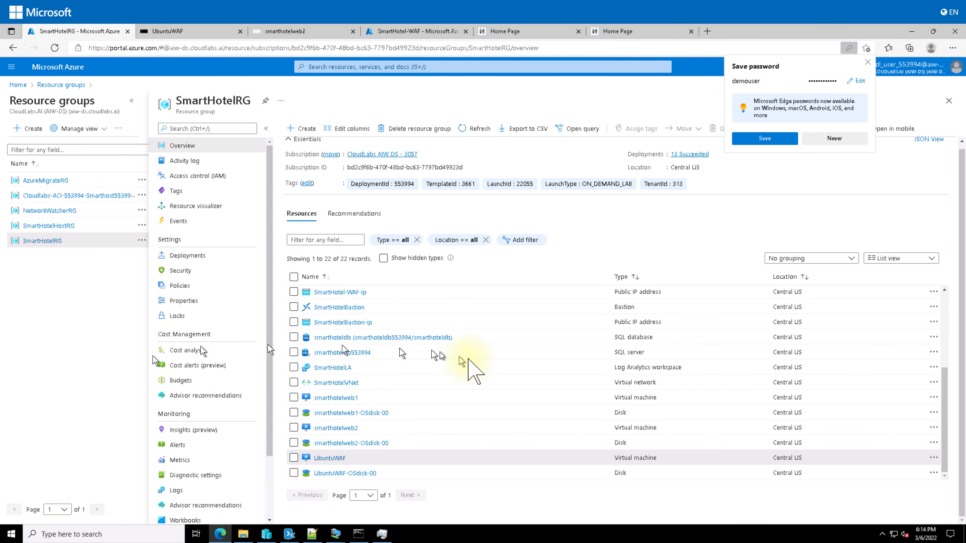
pyautogui.click(354, 427)
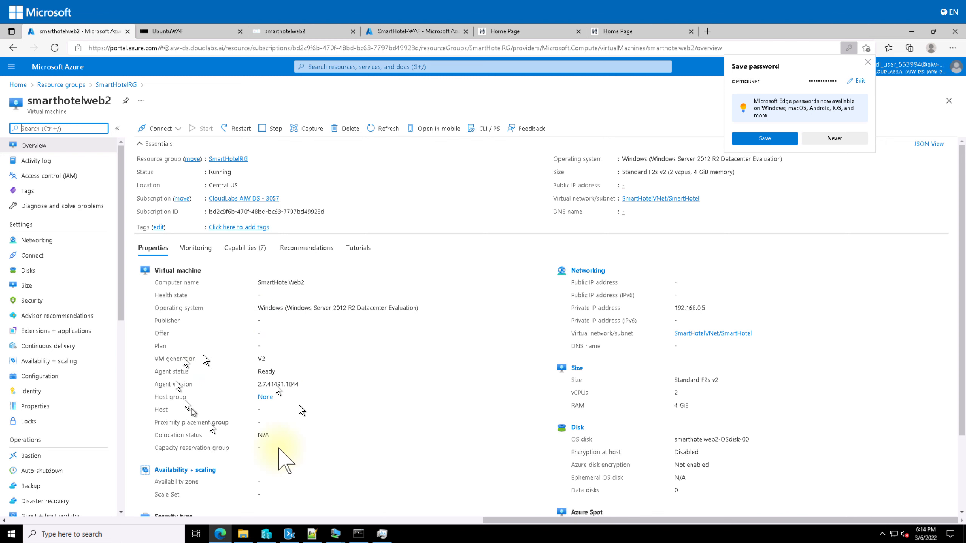
pyautogui.moveTo(259, 384); pyautogui.dragTo(325, 395)
pyautogui.click(295, 416)
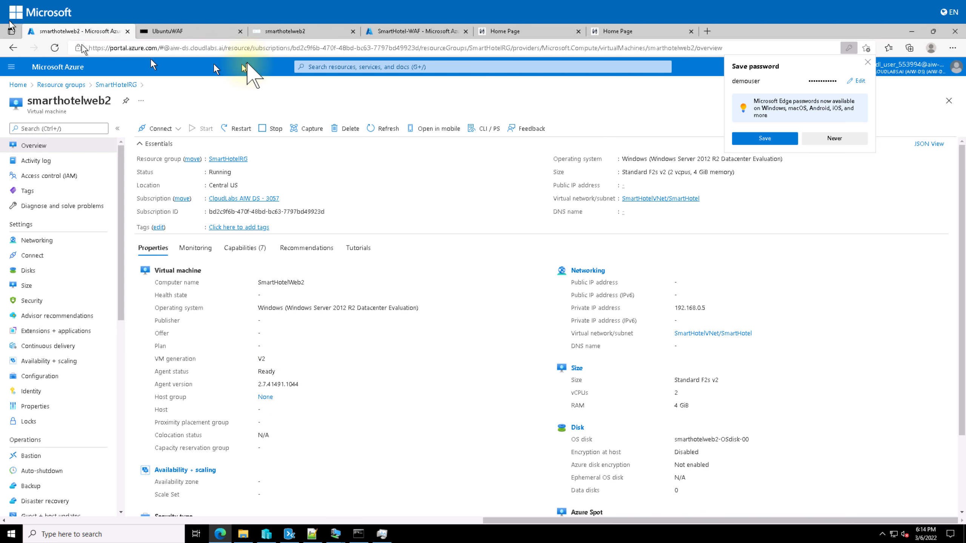
pyautogui.click(116, 84)
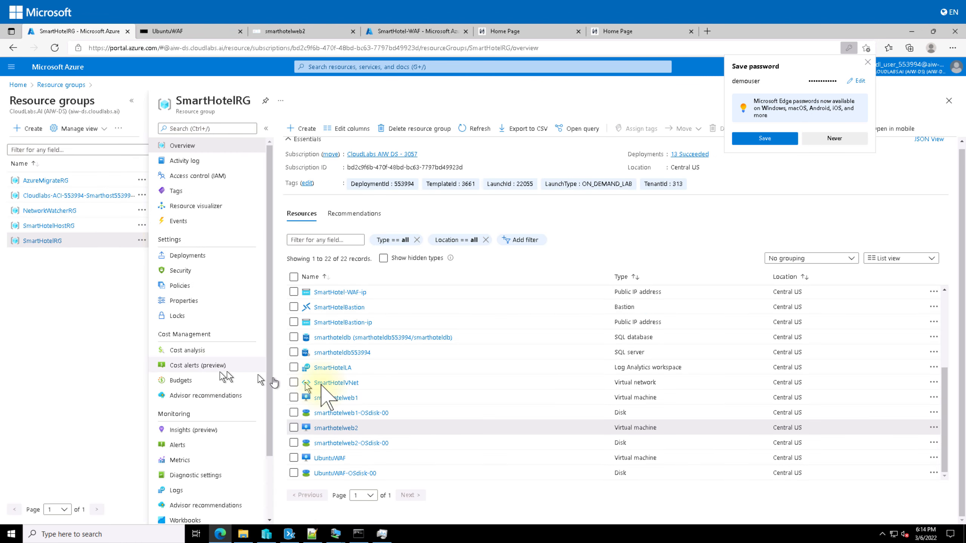
pyautogui.click(342, 397)
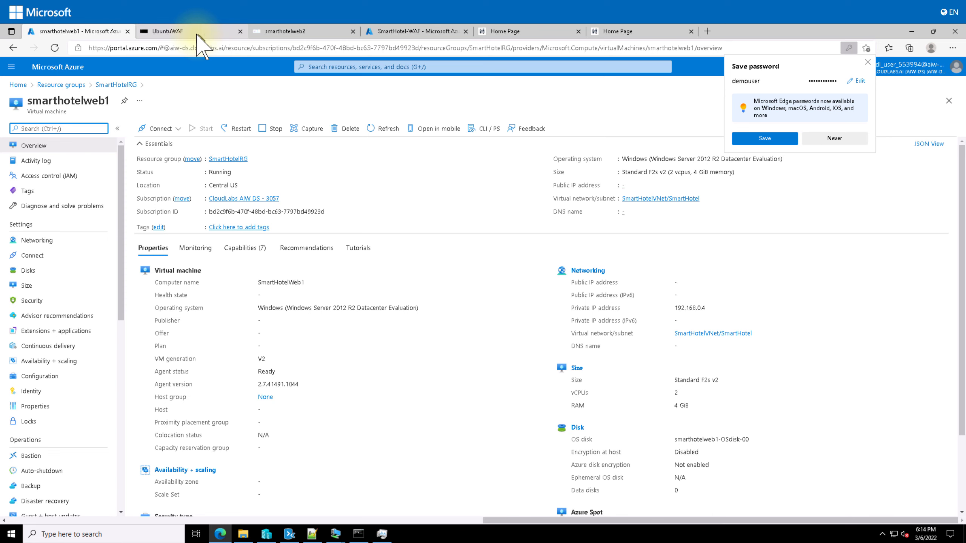
pyautogui.click(274, 31)
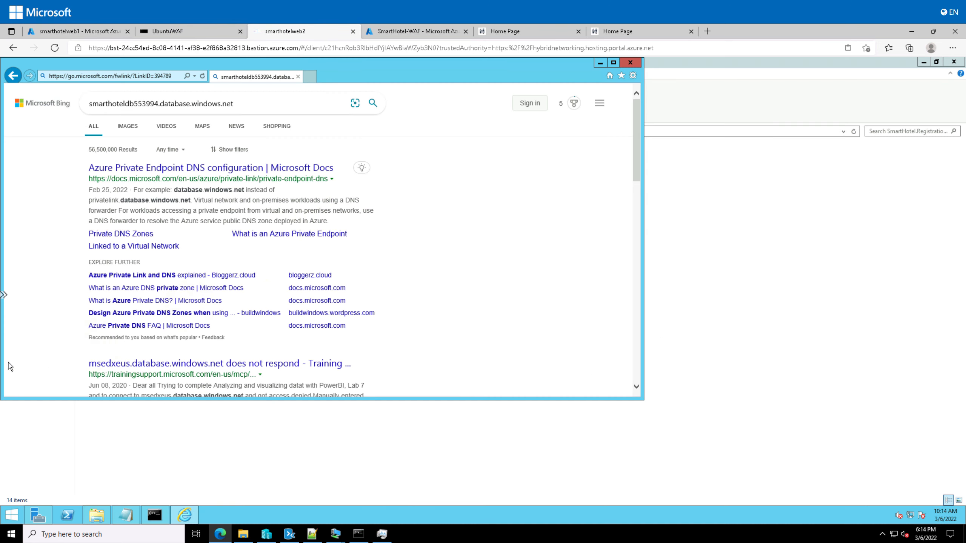
# Finish the walinuxagent install keeping waagent.logrotate and 66-azure-storage.rules, then show smarthotelweb1's Run command list
pyautogui.click(167, 31)
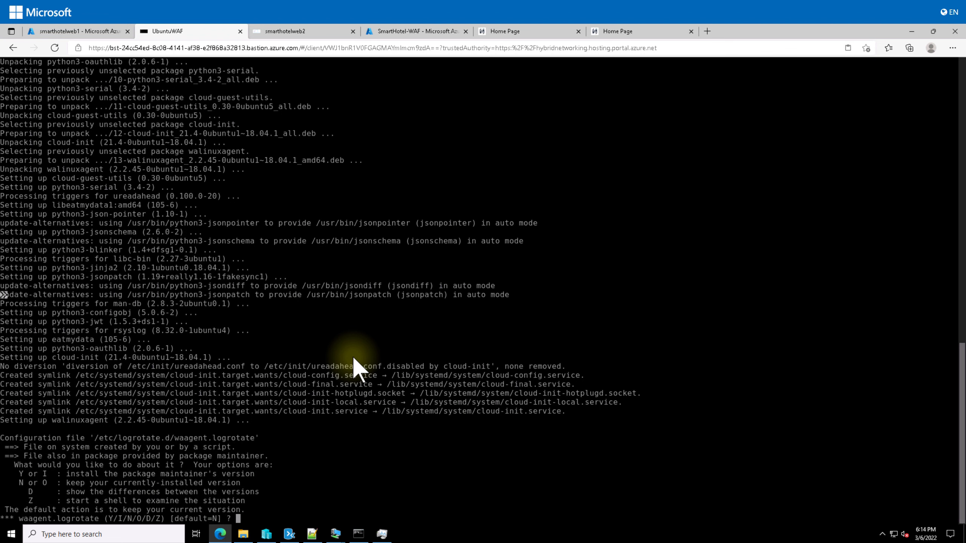
pyautogui.press('Return')
pyautogui.press('Return')
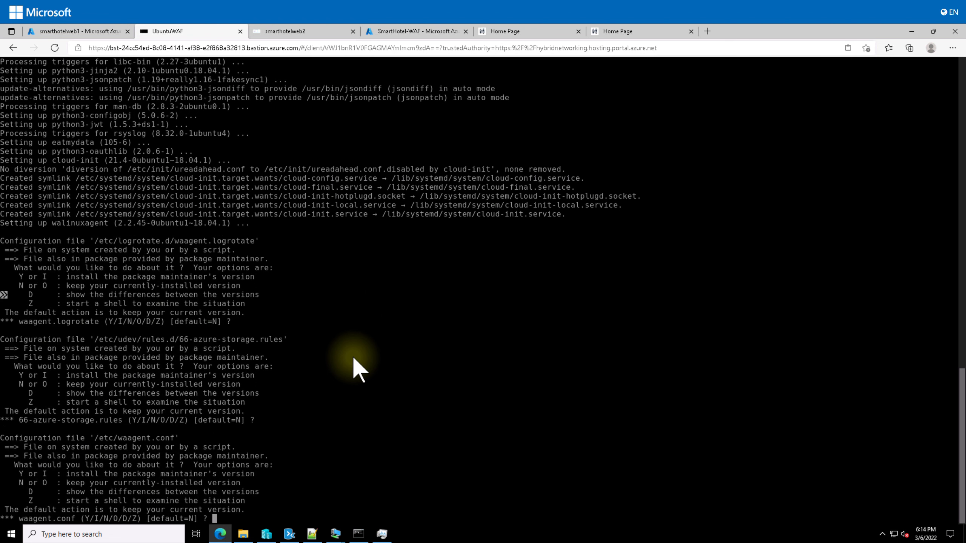
pyautogui.press('Return')
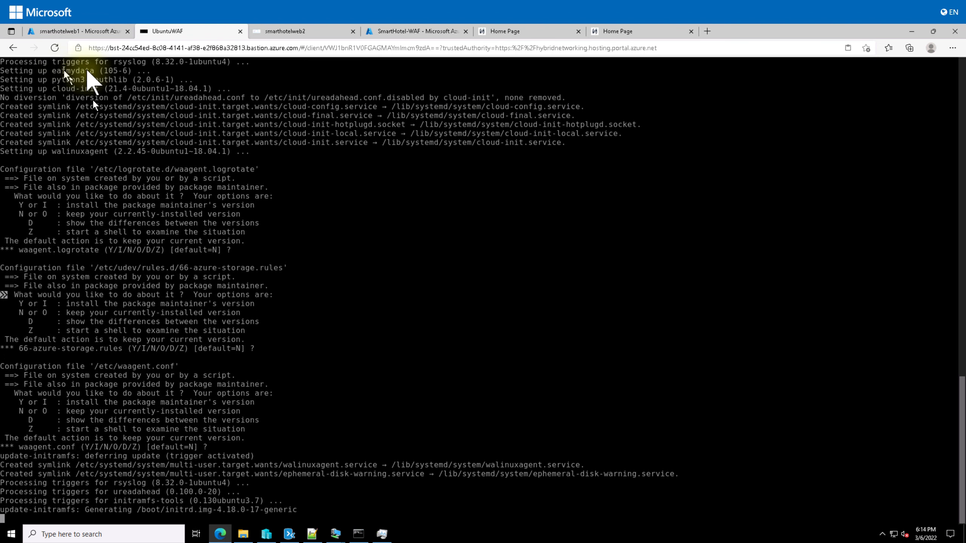
pyautogui.click(77, 31)
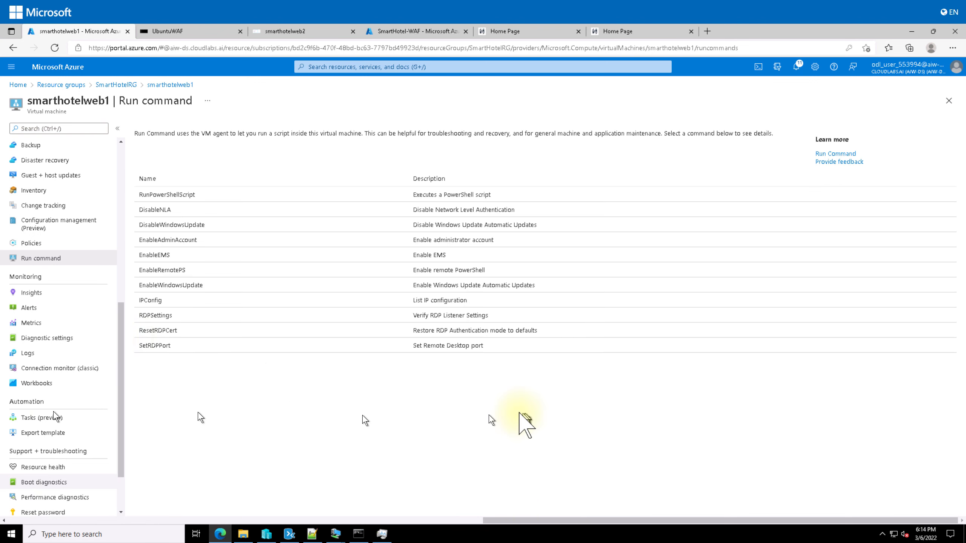
# Run the IPConfig script on smarthotelweb1 from its Run command list
pyautogui.click(169, 301)
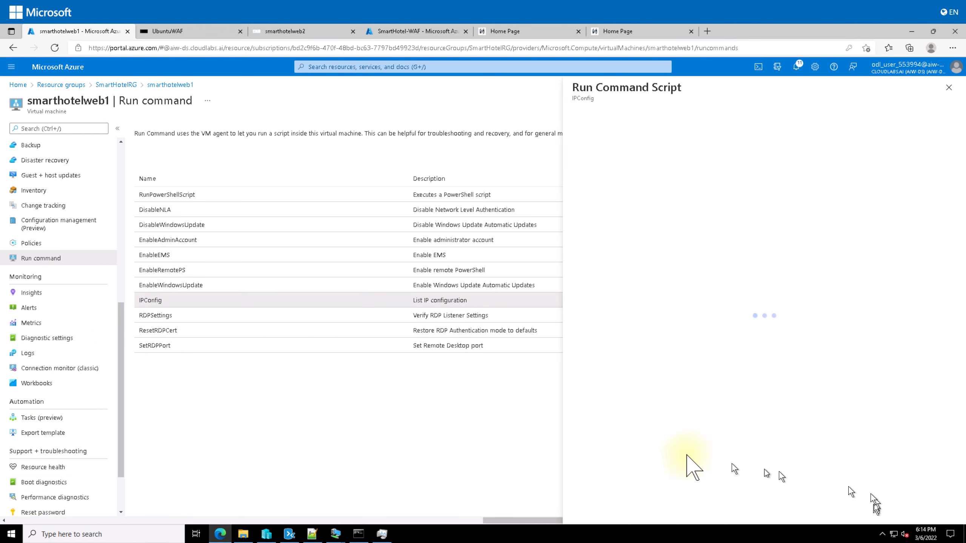
pyautogui.click(591, 192)
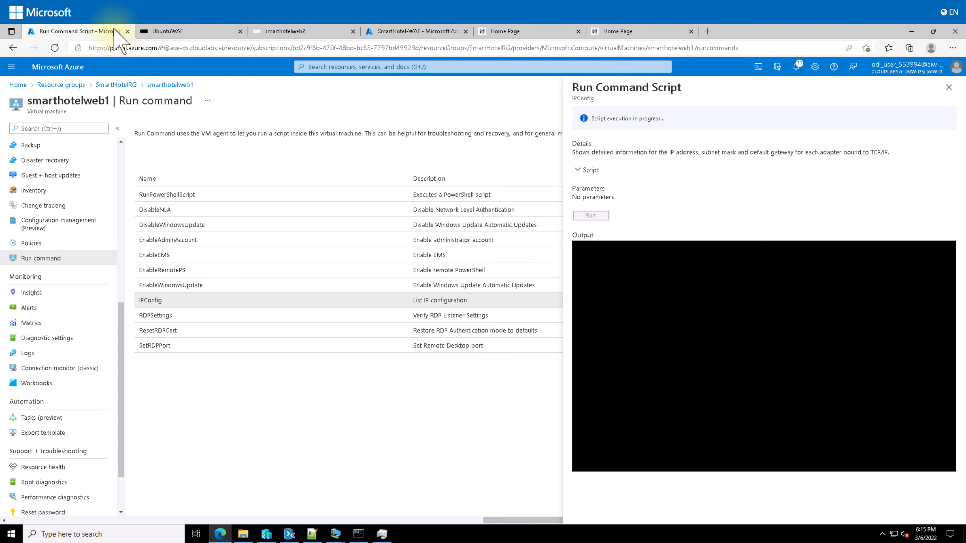
pyautogui.click(406, 65)
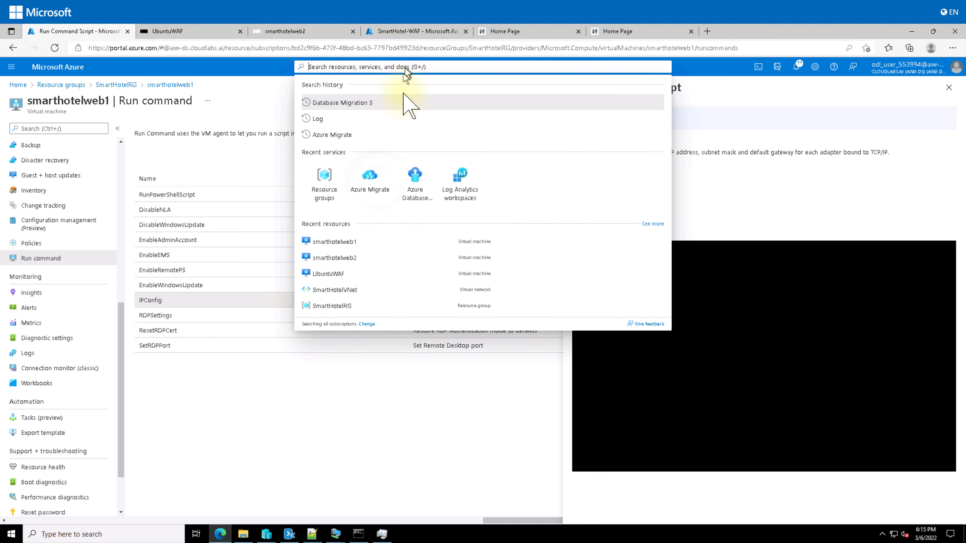
# Check Azure Migrate's Server Migration replicating machines list, which shows three migrated servers
pyautogui.click(371, 181)
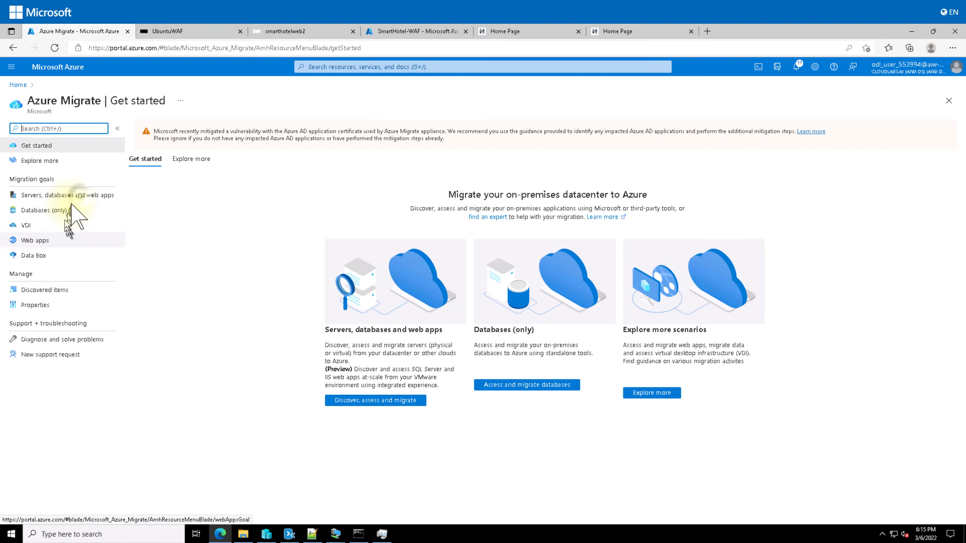
pyautogui.click(82, 196)
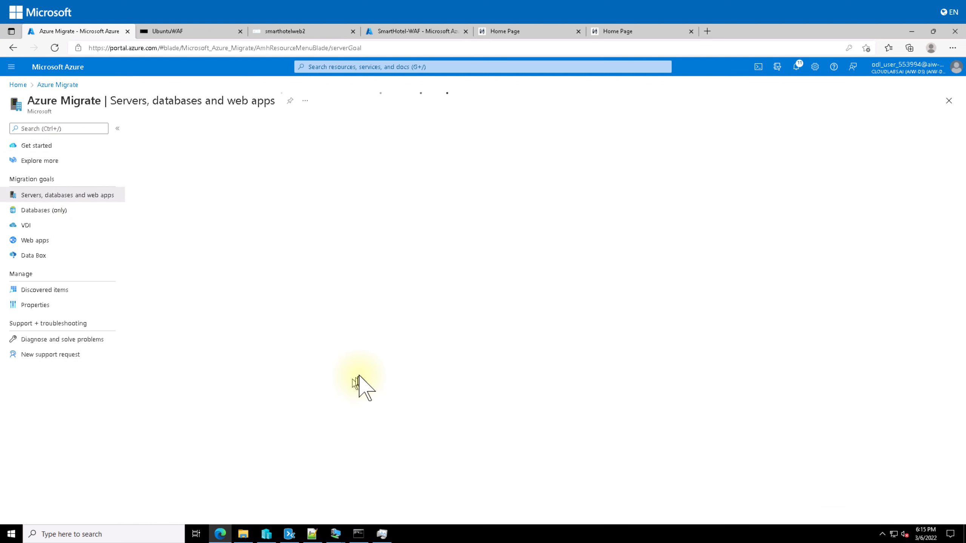
pyautogui.scroll(-1, 359, 380)
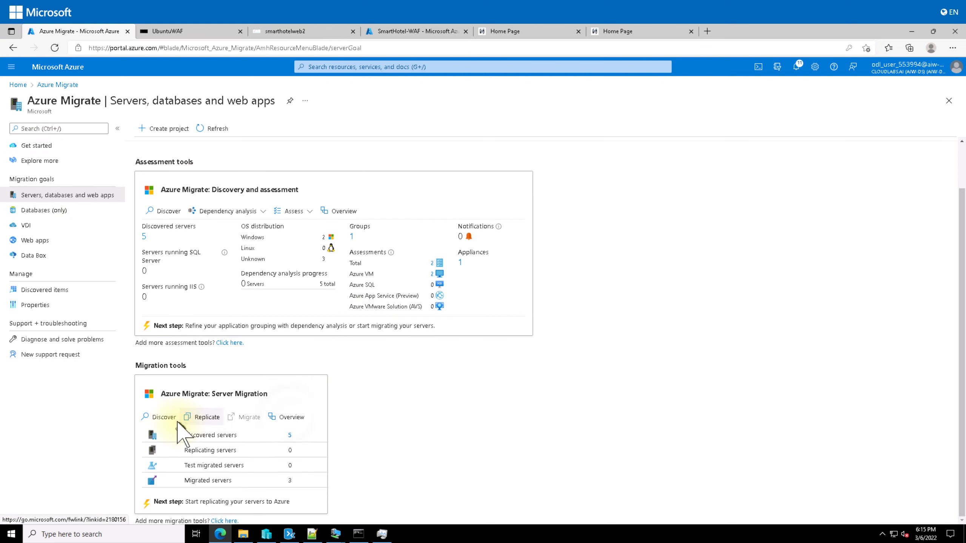
pyautogui.click(291, 418)
pyautogui.click(49, 180)
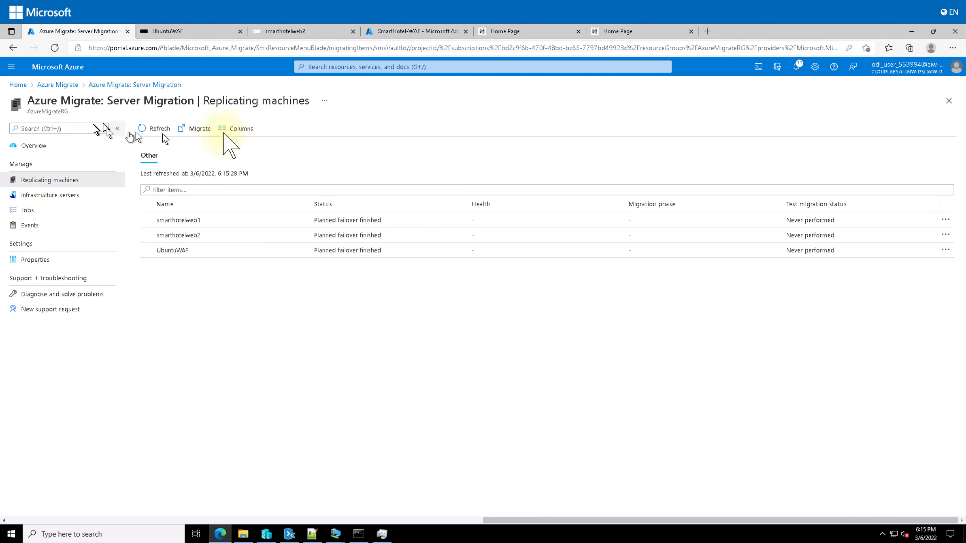
pyautogui.click(151, 85)
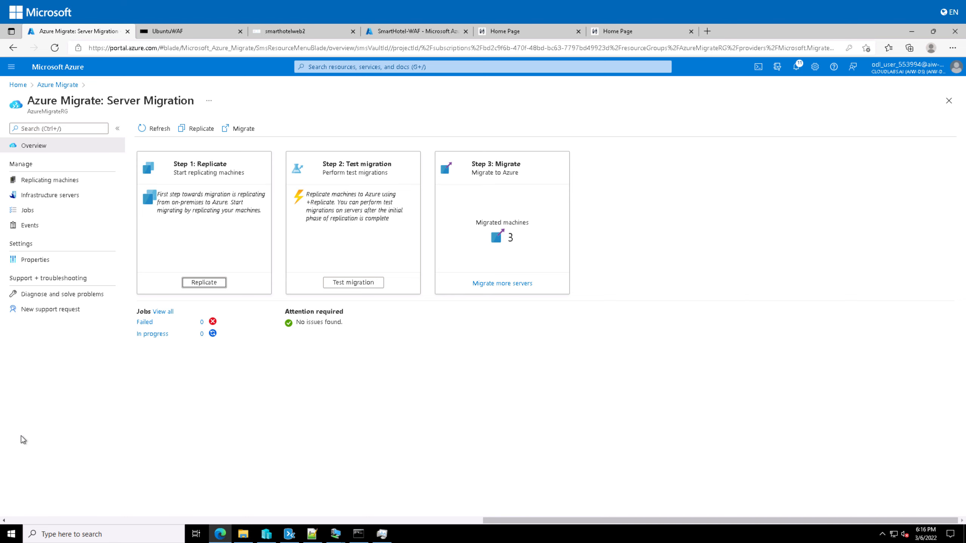
# Glance at the lab outline notes, then navigate via breadcrumbs back to the portal Home page
pyautogui.hotkey('alt', 'Tab')
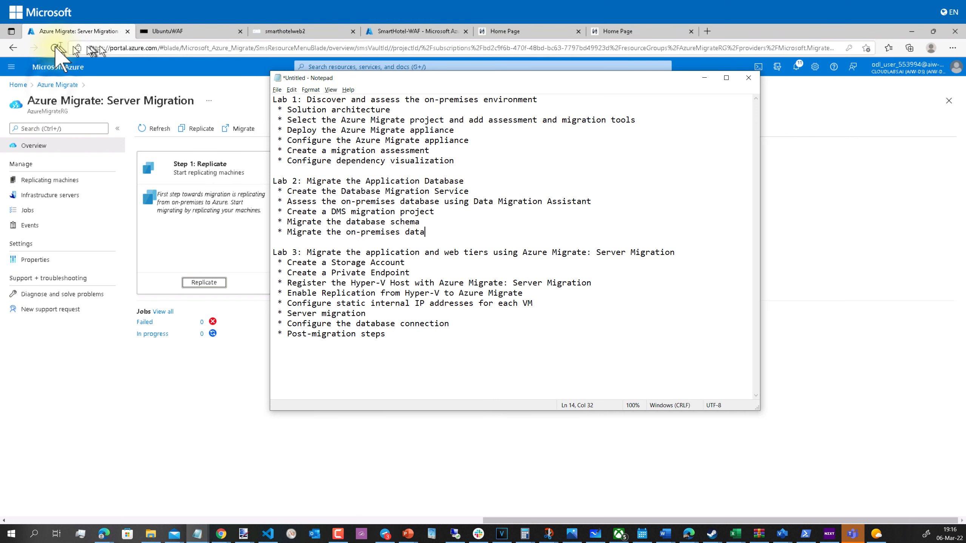
pyautogui.click(57, 84)
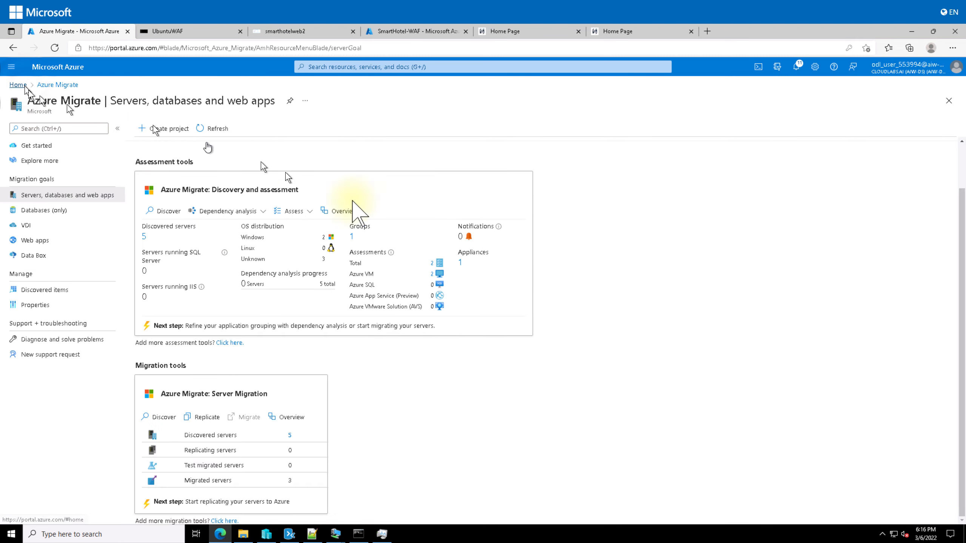
pyautogui.click(24, 86)
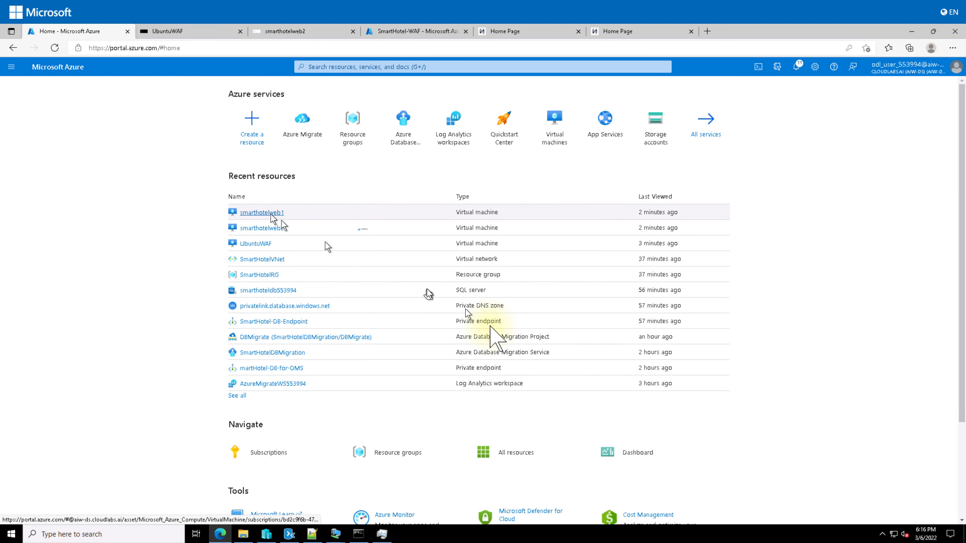
# Run IPConfig on smarthotelweb1 and read the output: IPv4 192.168.0.4, mask 255.255.255.128, gateway 192.168.0.1
pyautogui.click(273, 217)
pyautogui.scroll(-5, 60, 472)
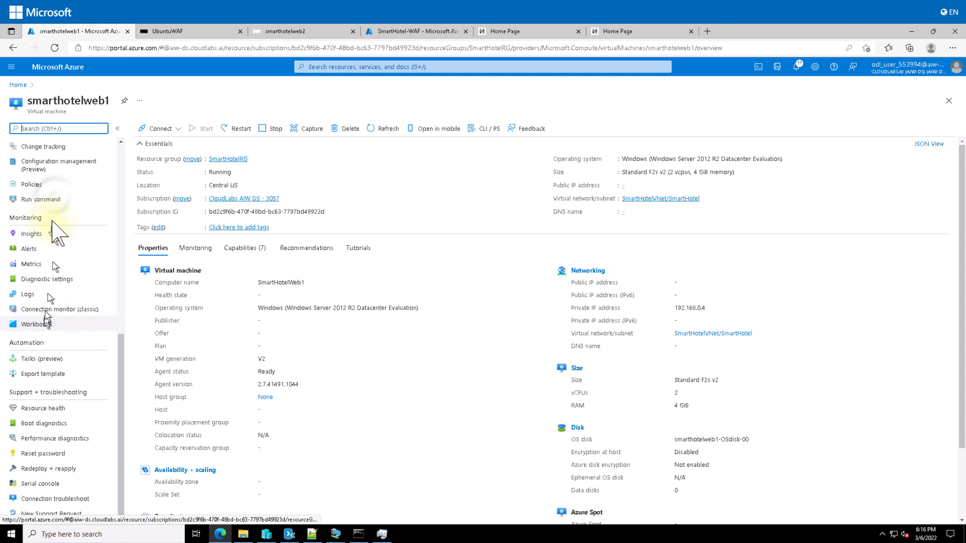
pyautogui.click(40, 199)
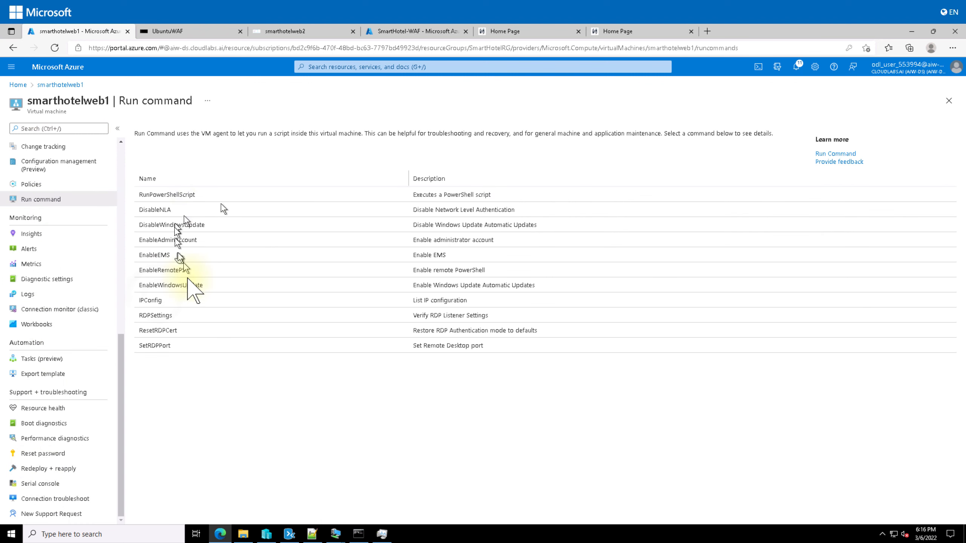
pyautogui.click(157, 304)
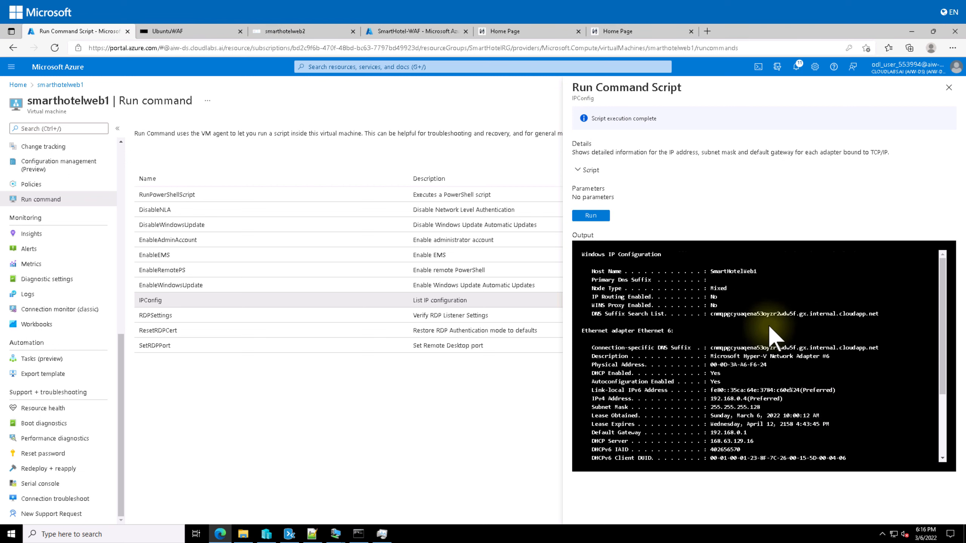
pyautogui.scroll(-2, 768, 325)
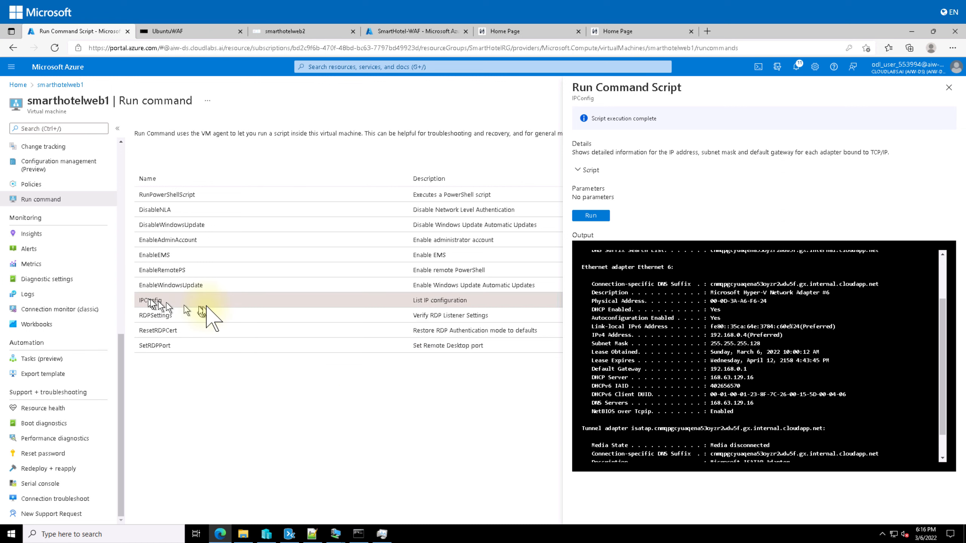
pyautogui.scroll(3, 711, 401)
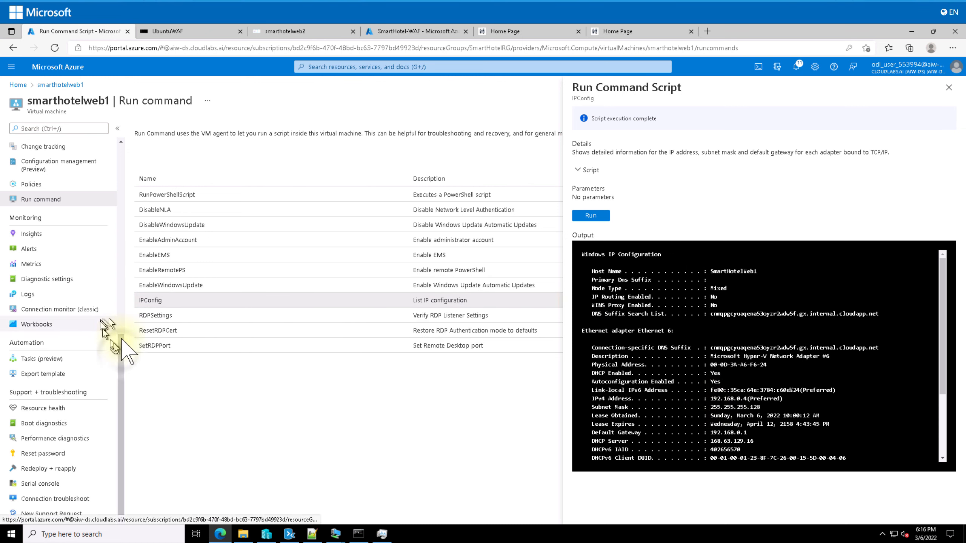
pyautogui.moveTo(123, 354); pyautogui.dragTo(127, 311)
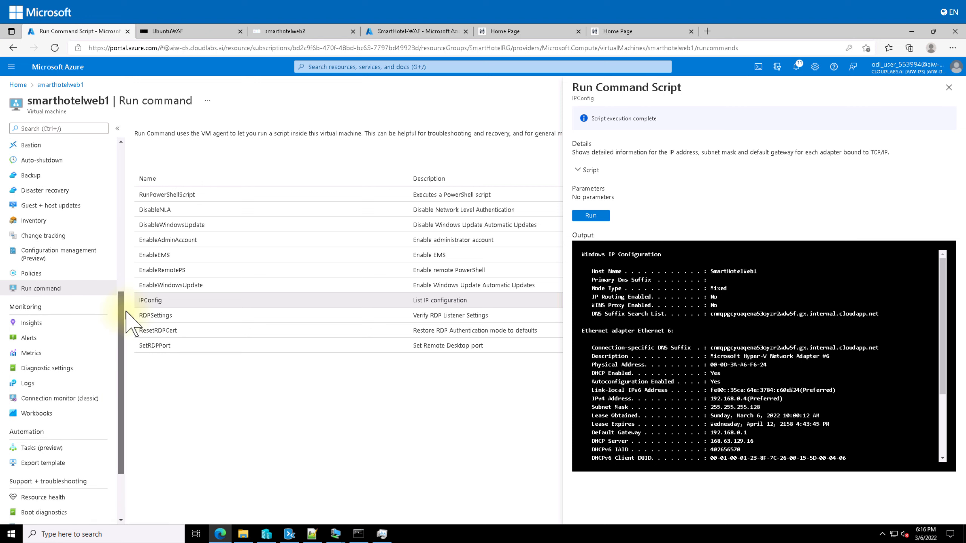
pyautogui.moveTo(122, 274); pyautogui.dragTo(126, 237)
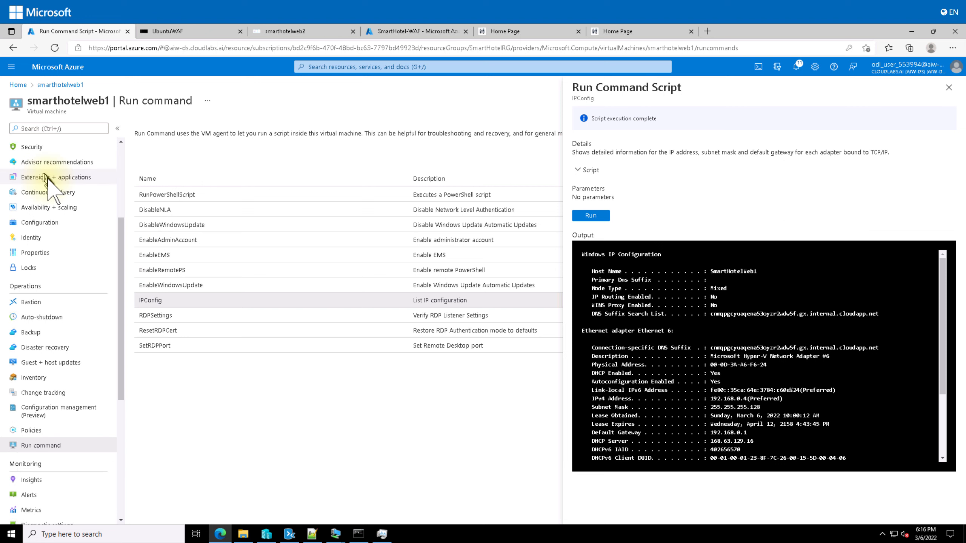
# Refresh smarthotelweb1's extensions, then browse its Insights dependency map
pyautogui.click(56, 174)
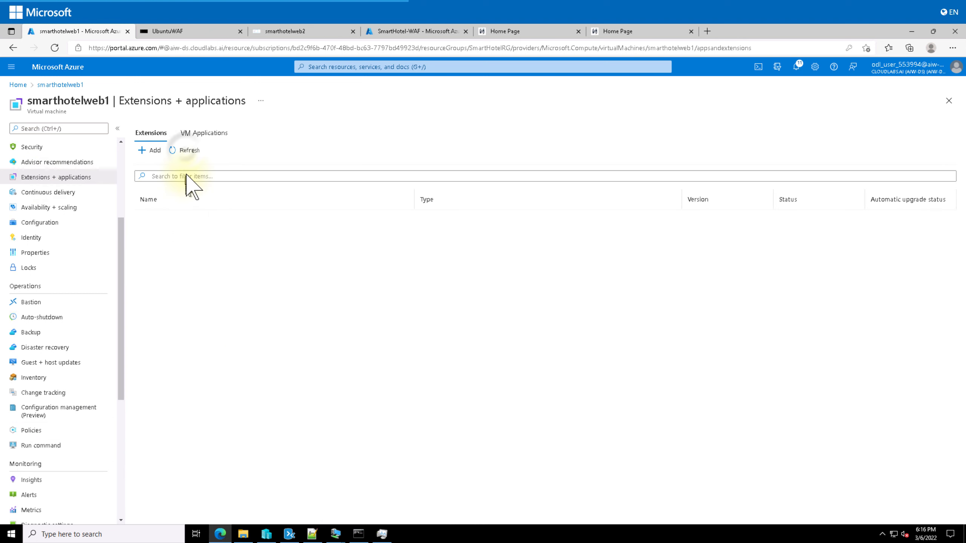
pyautogui.click(186, 150)
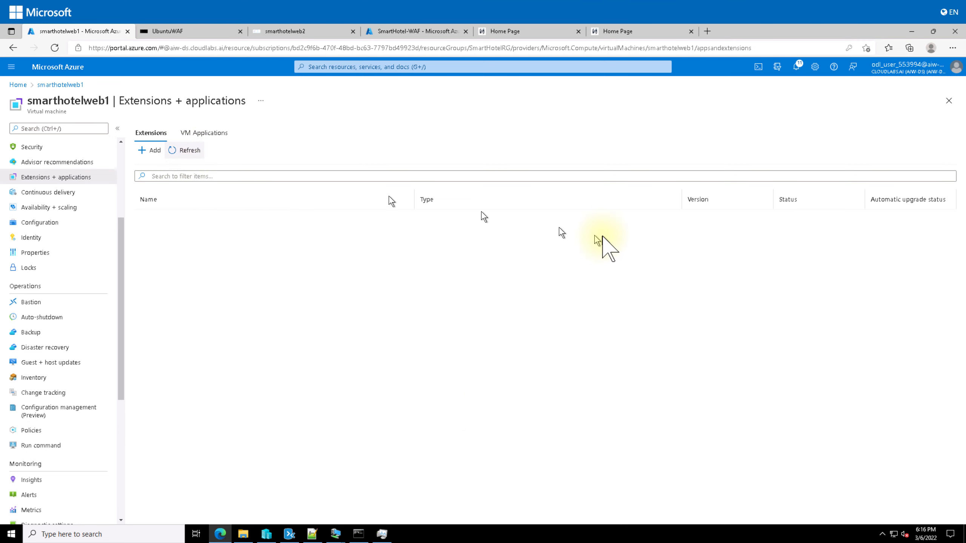
pyautogui.click(31, 480)
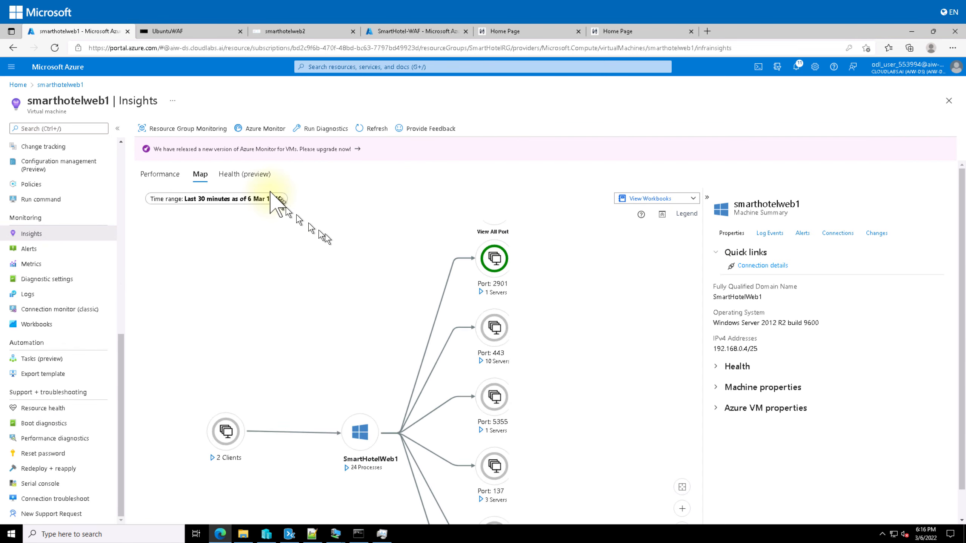
pyautogui.scroll(-2, 356, 180)
pyautogui.scroll(-3, 489, 363)
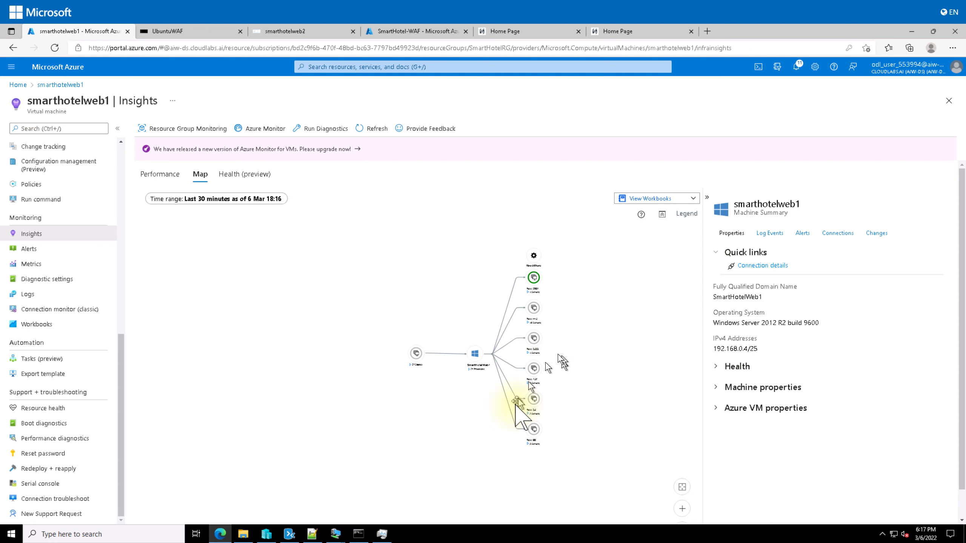
pyautogui.scroll(10, 47, 214)
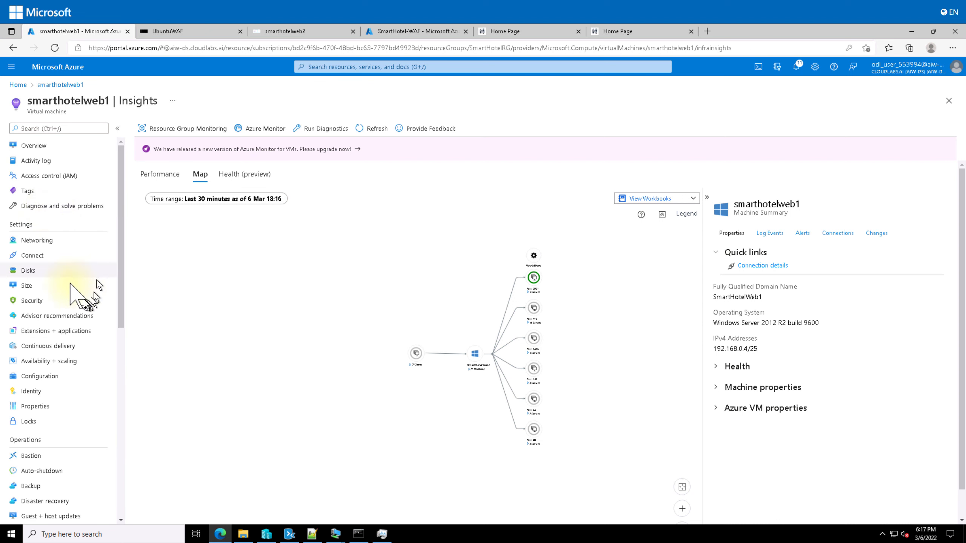
pyautogui.scroll(-3, 58, 289)
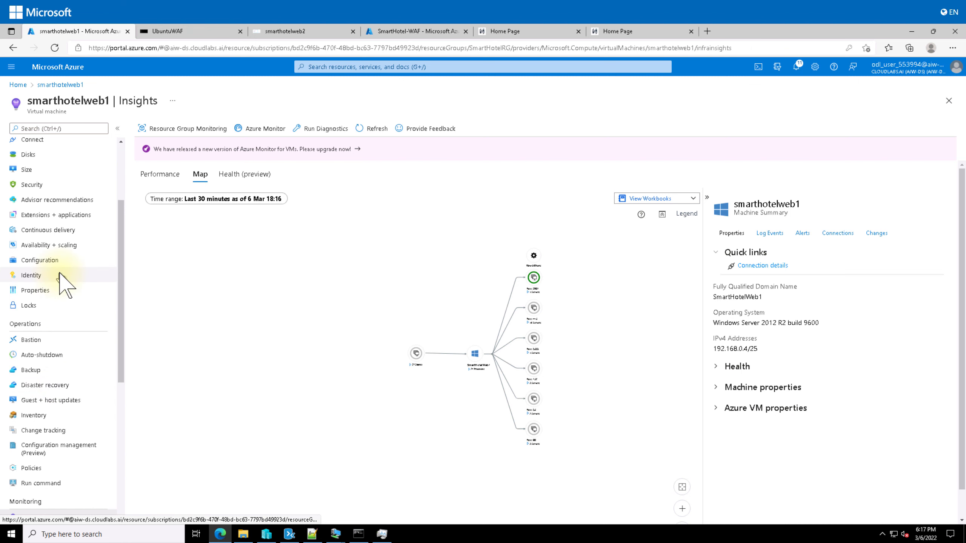
pyautogui.scroll(3, 61, 276)
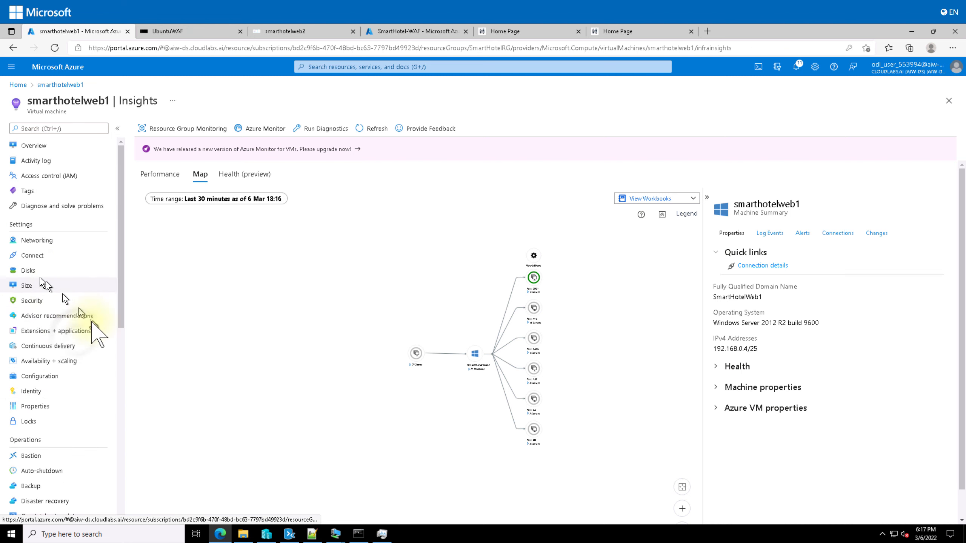
# Return to Extensions + applications and check the VM applications and extensions lists, both empty
pyautogui.click(65, 331)
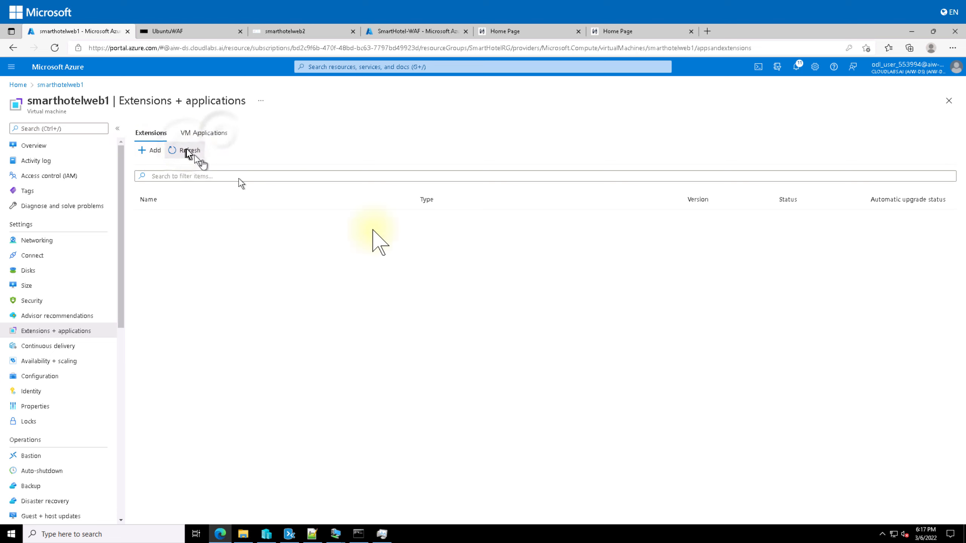
pyautogui.click(228, 137)
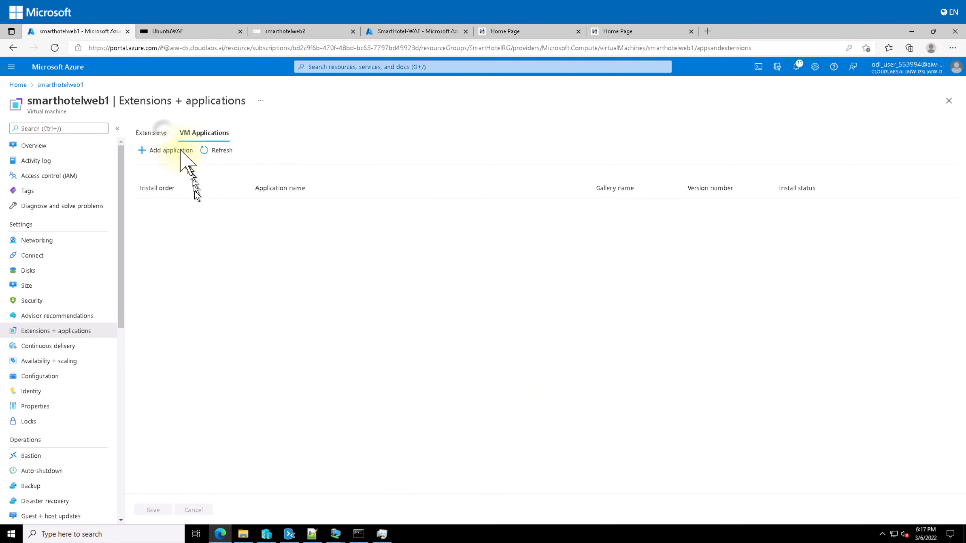
pyautogui.click(152, 133)
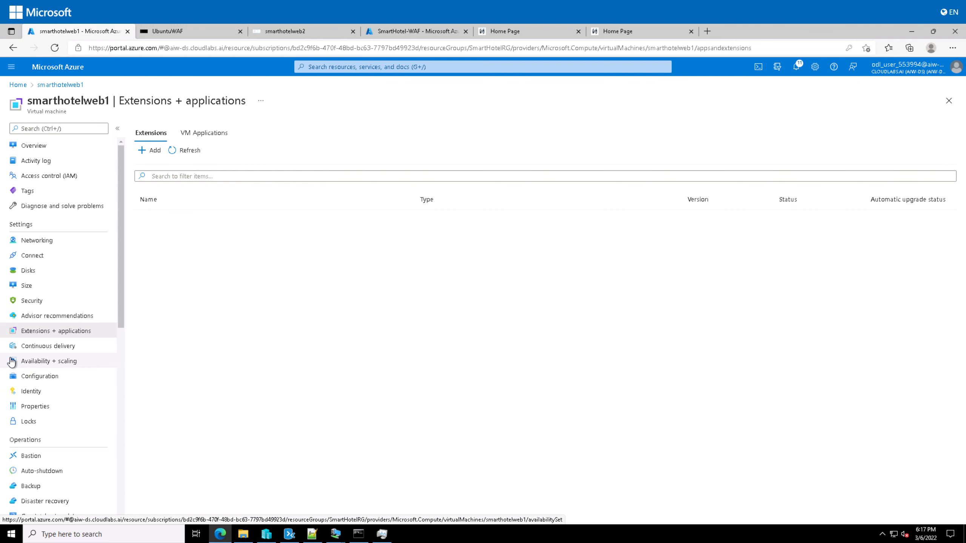
# Highlight the Lab 3 section in the Notepad outline, ending with 'Configure the database connection' and 'Post-migration steps'
pyautogui.hotkey('alt', 'Tab')
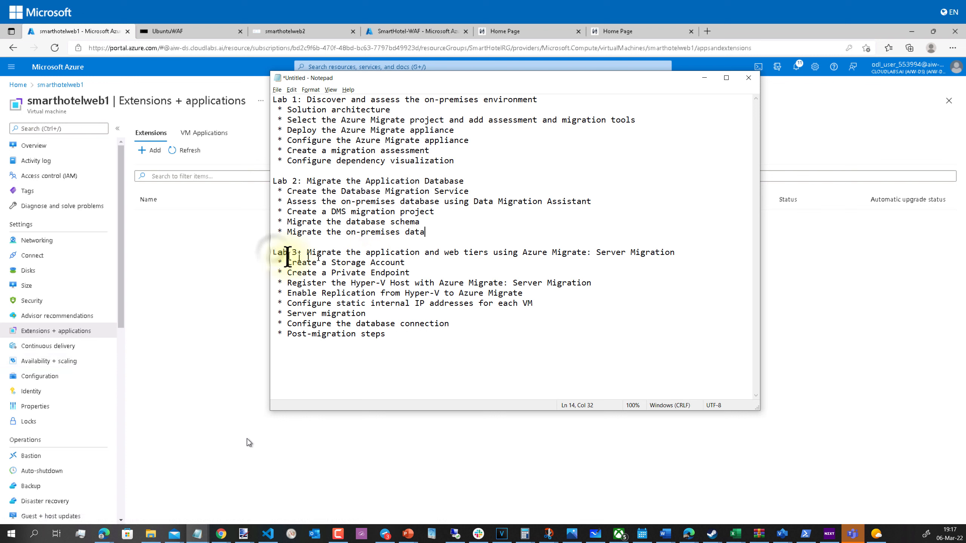
pyautogui.moveTo(274, 252); pyautogui.dragTo(479, 349)
pyautogui.click(394, 340)
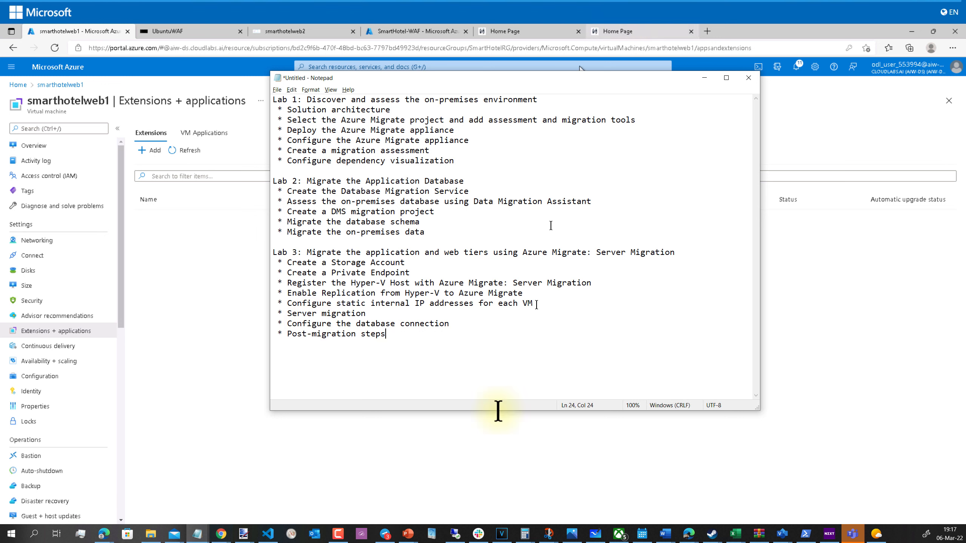
pyautogui.moveTo(388, 334); pyautogui.dragTo(268, 252)
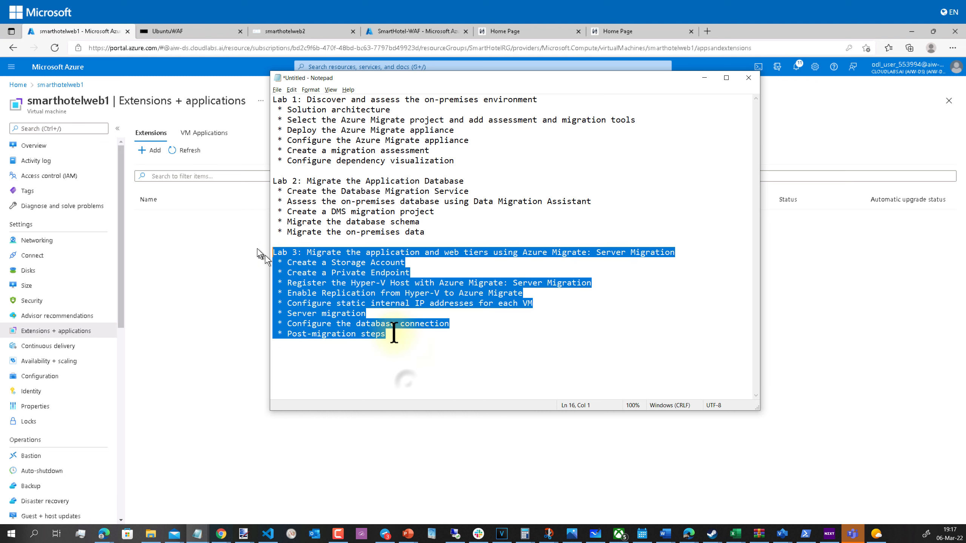
pyautogui.click(406, 381)
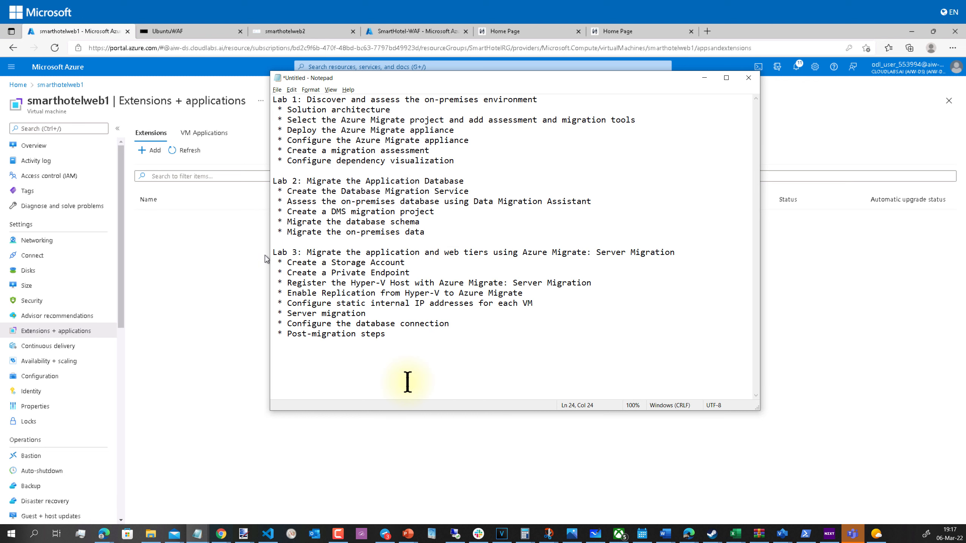